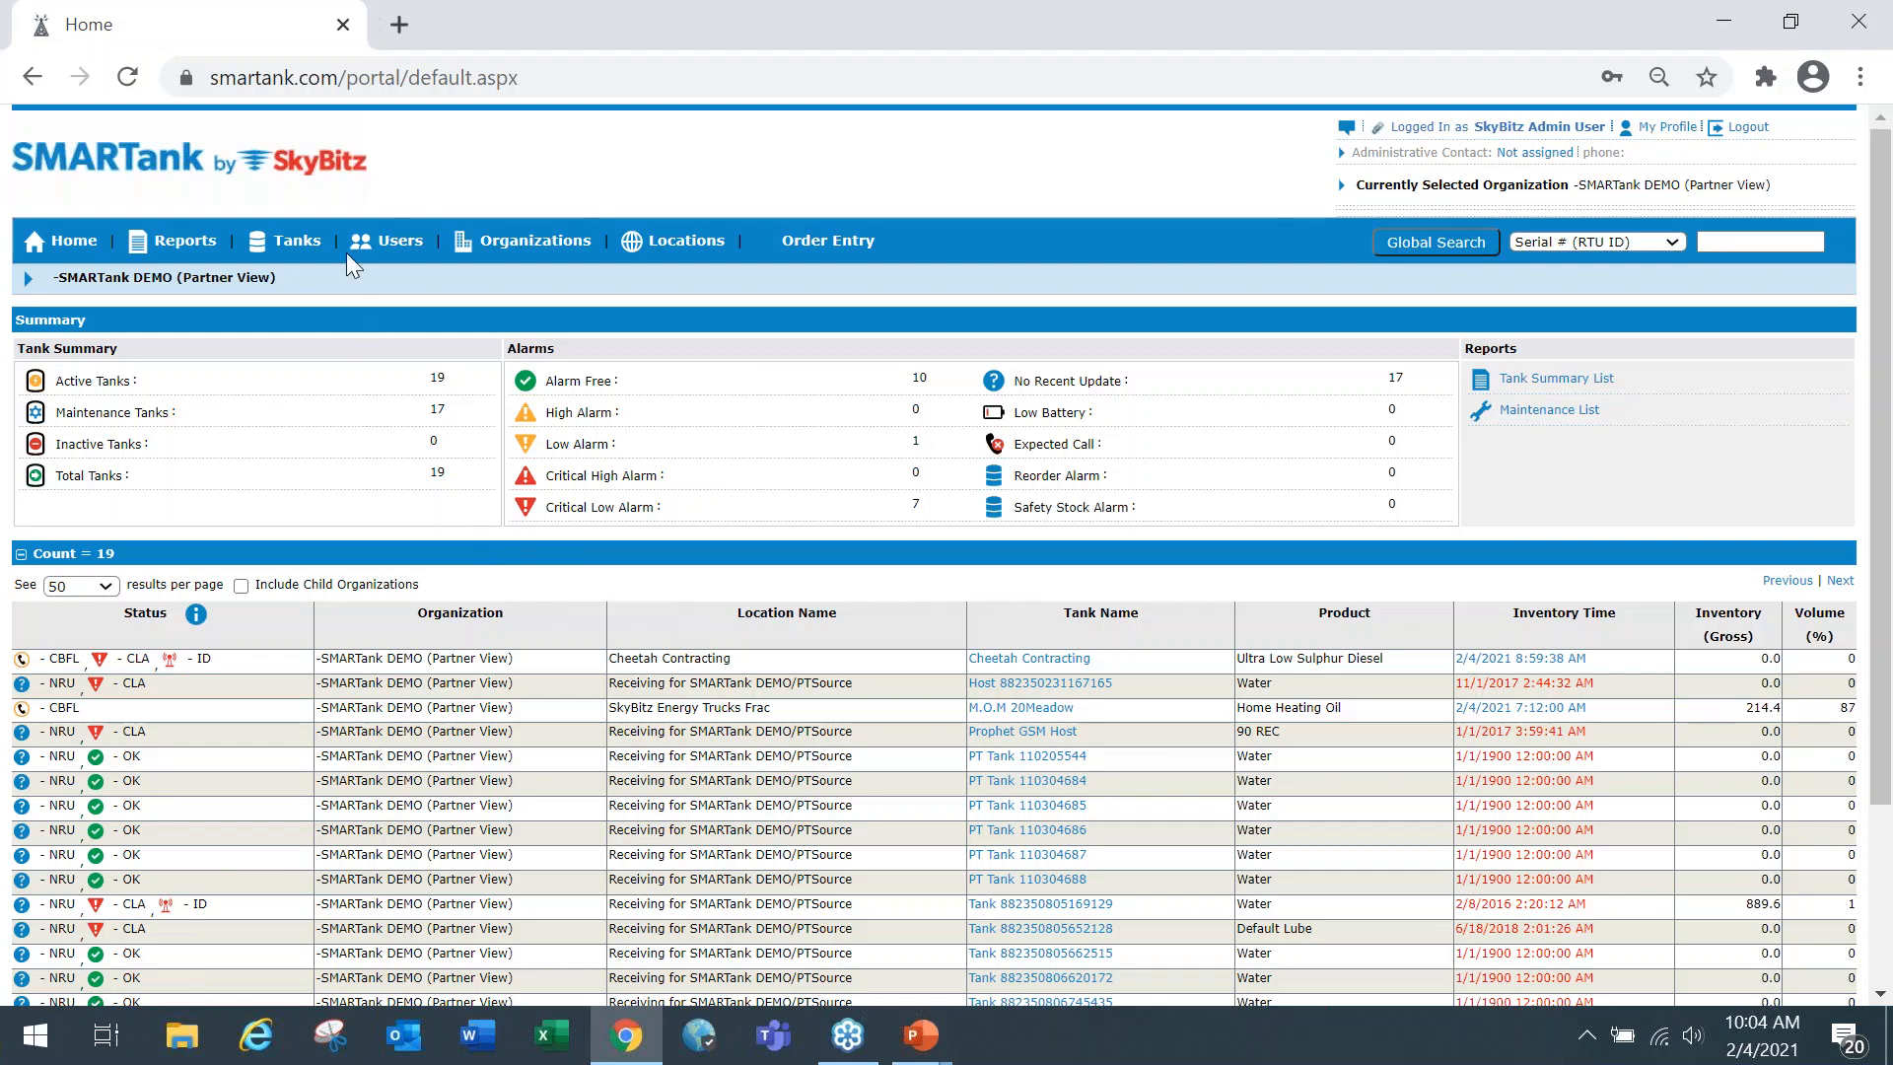
Open the tank list with its filter options shown, and bring up the organization selector.
click(286, 247)
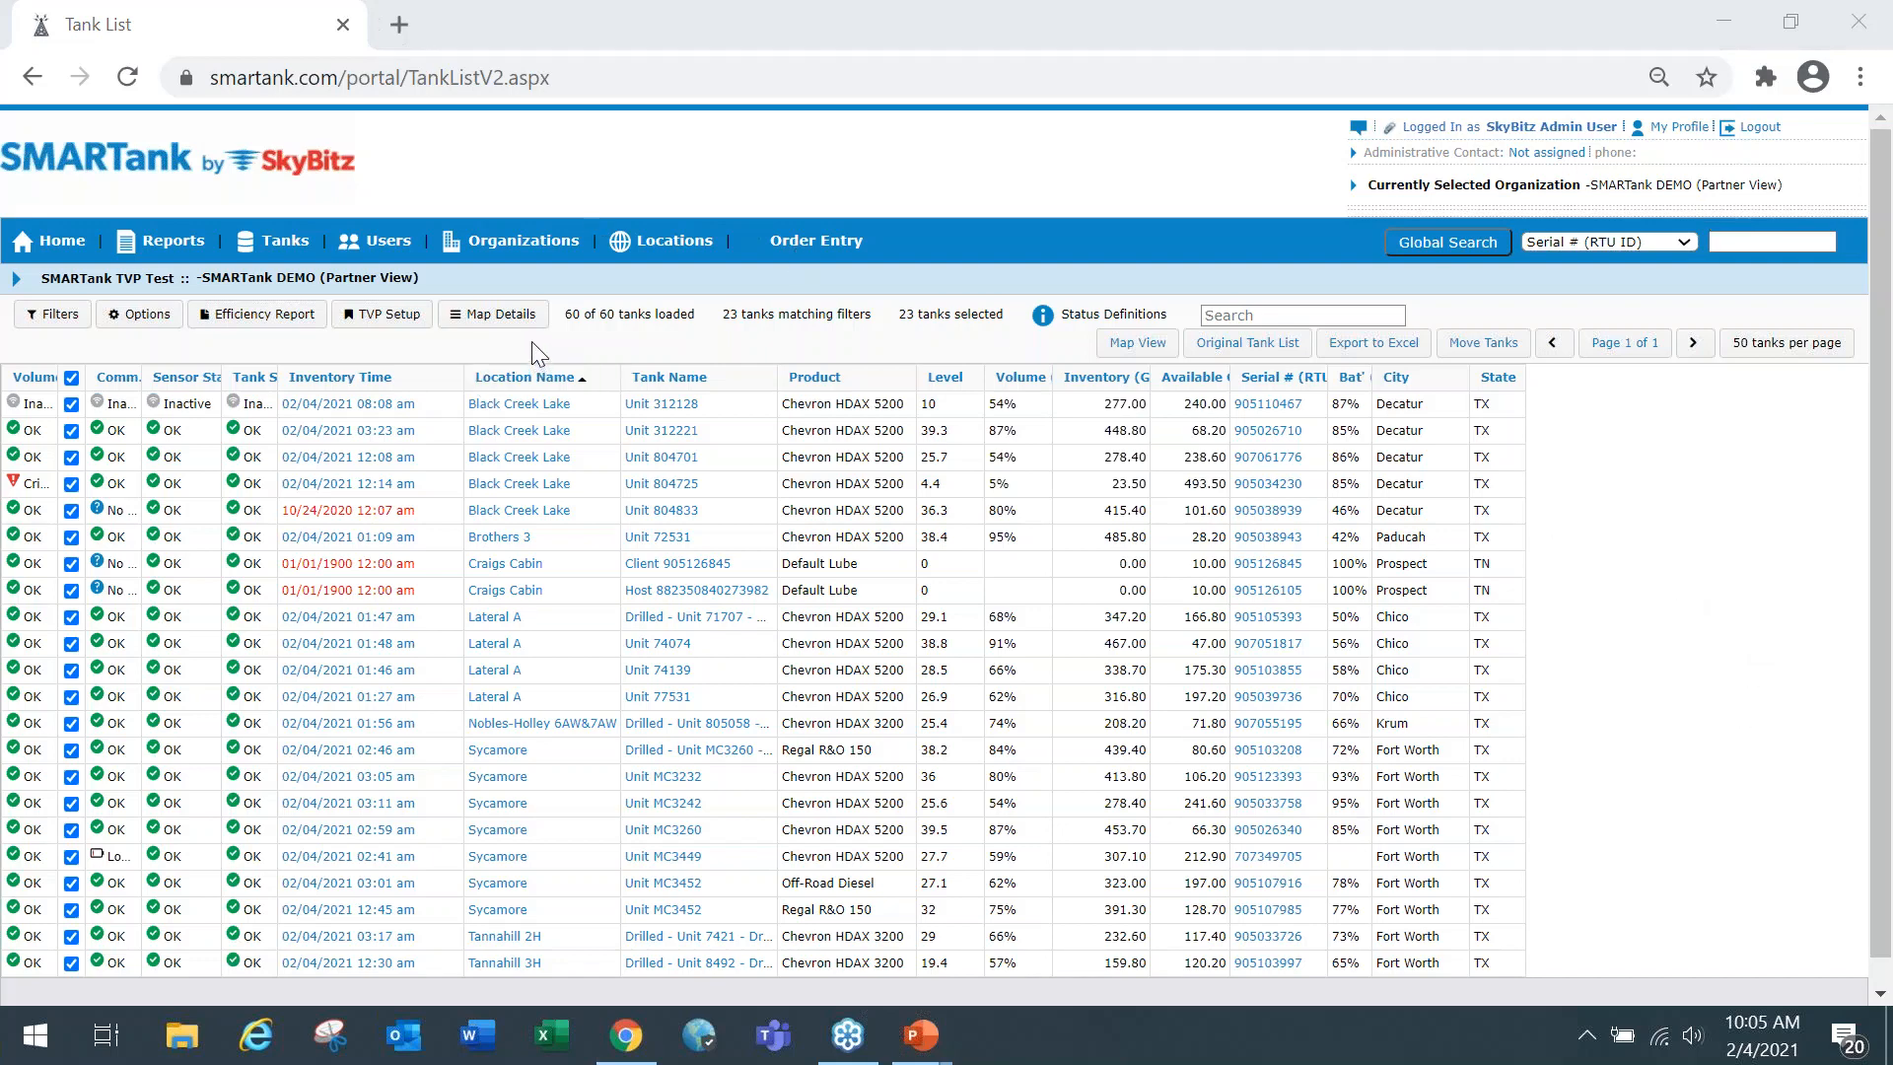
click(56, 317)
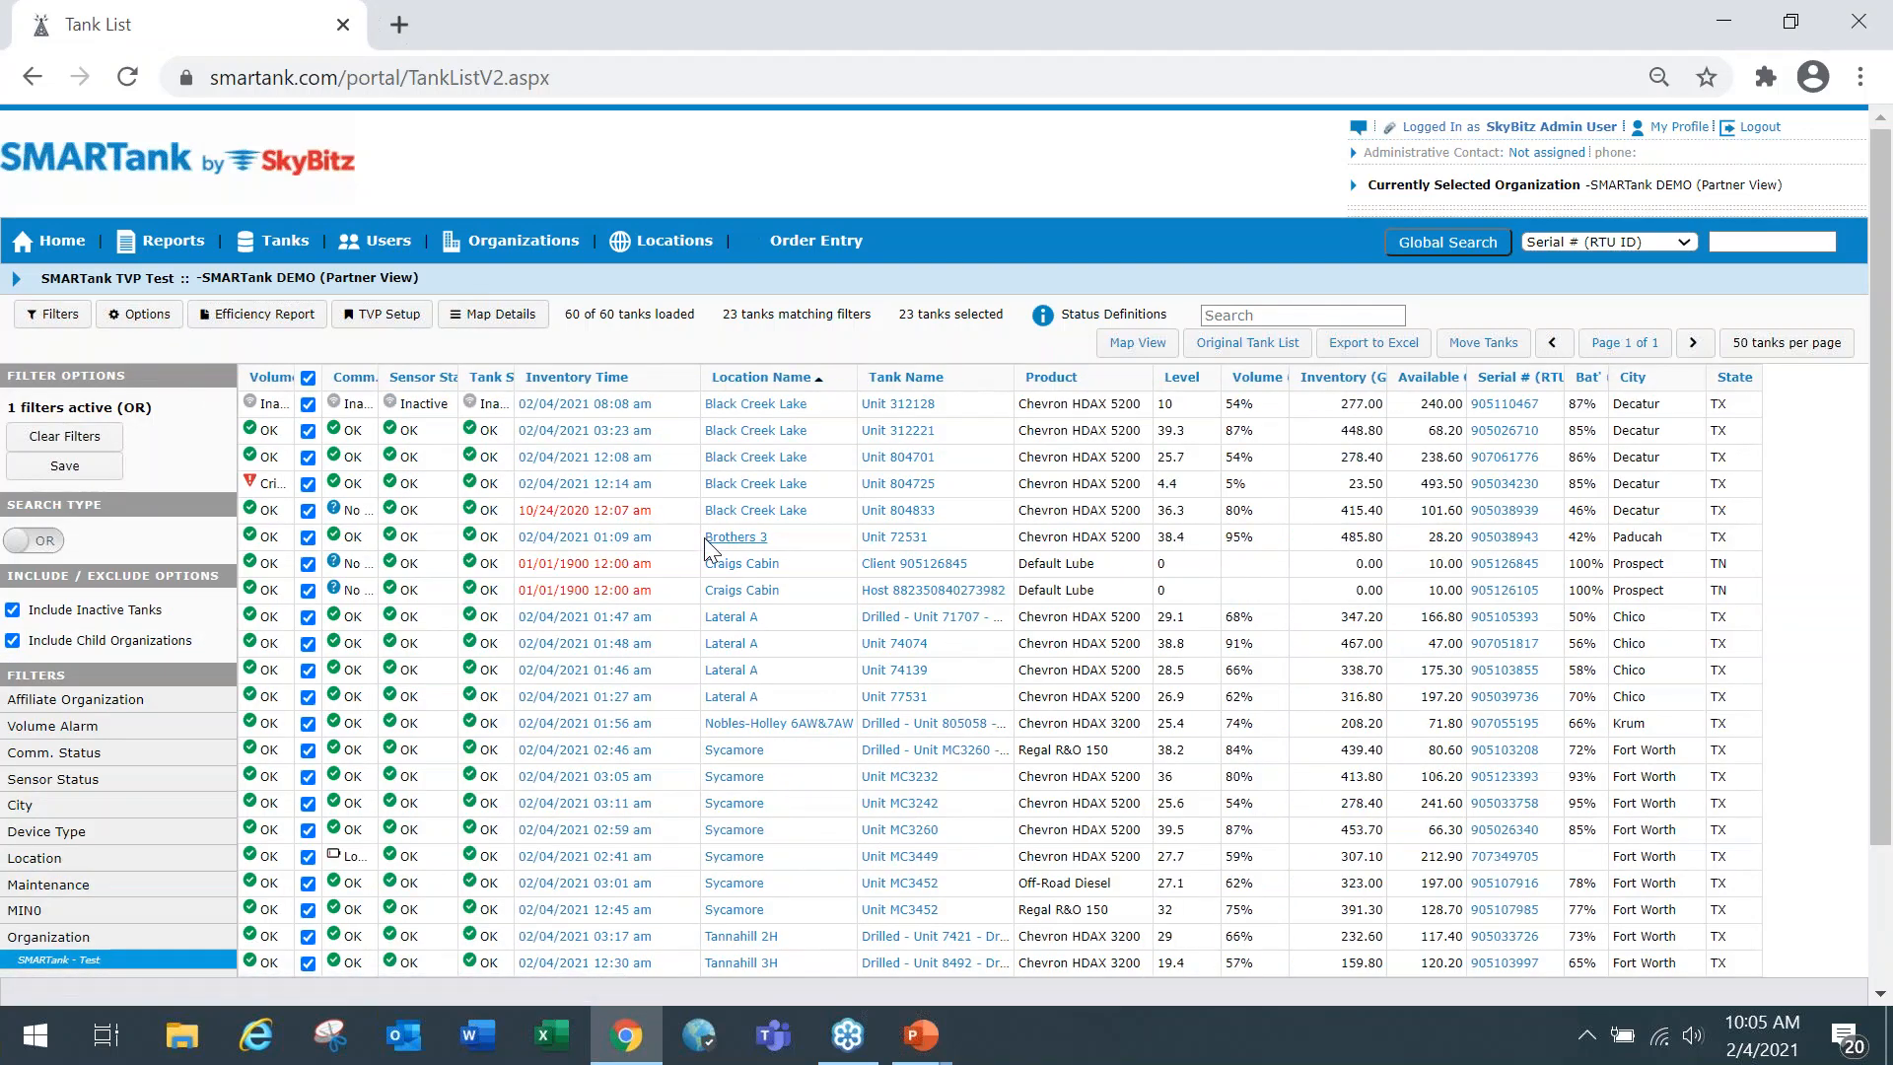
scroll(706, 550, down, 2)
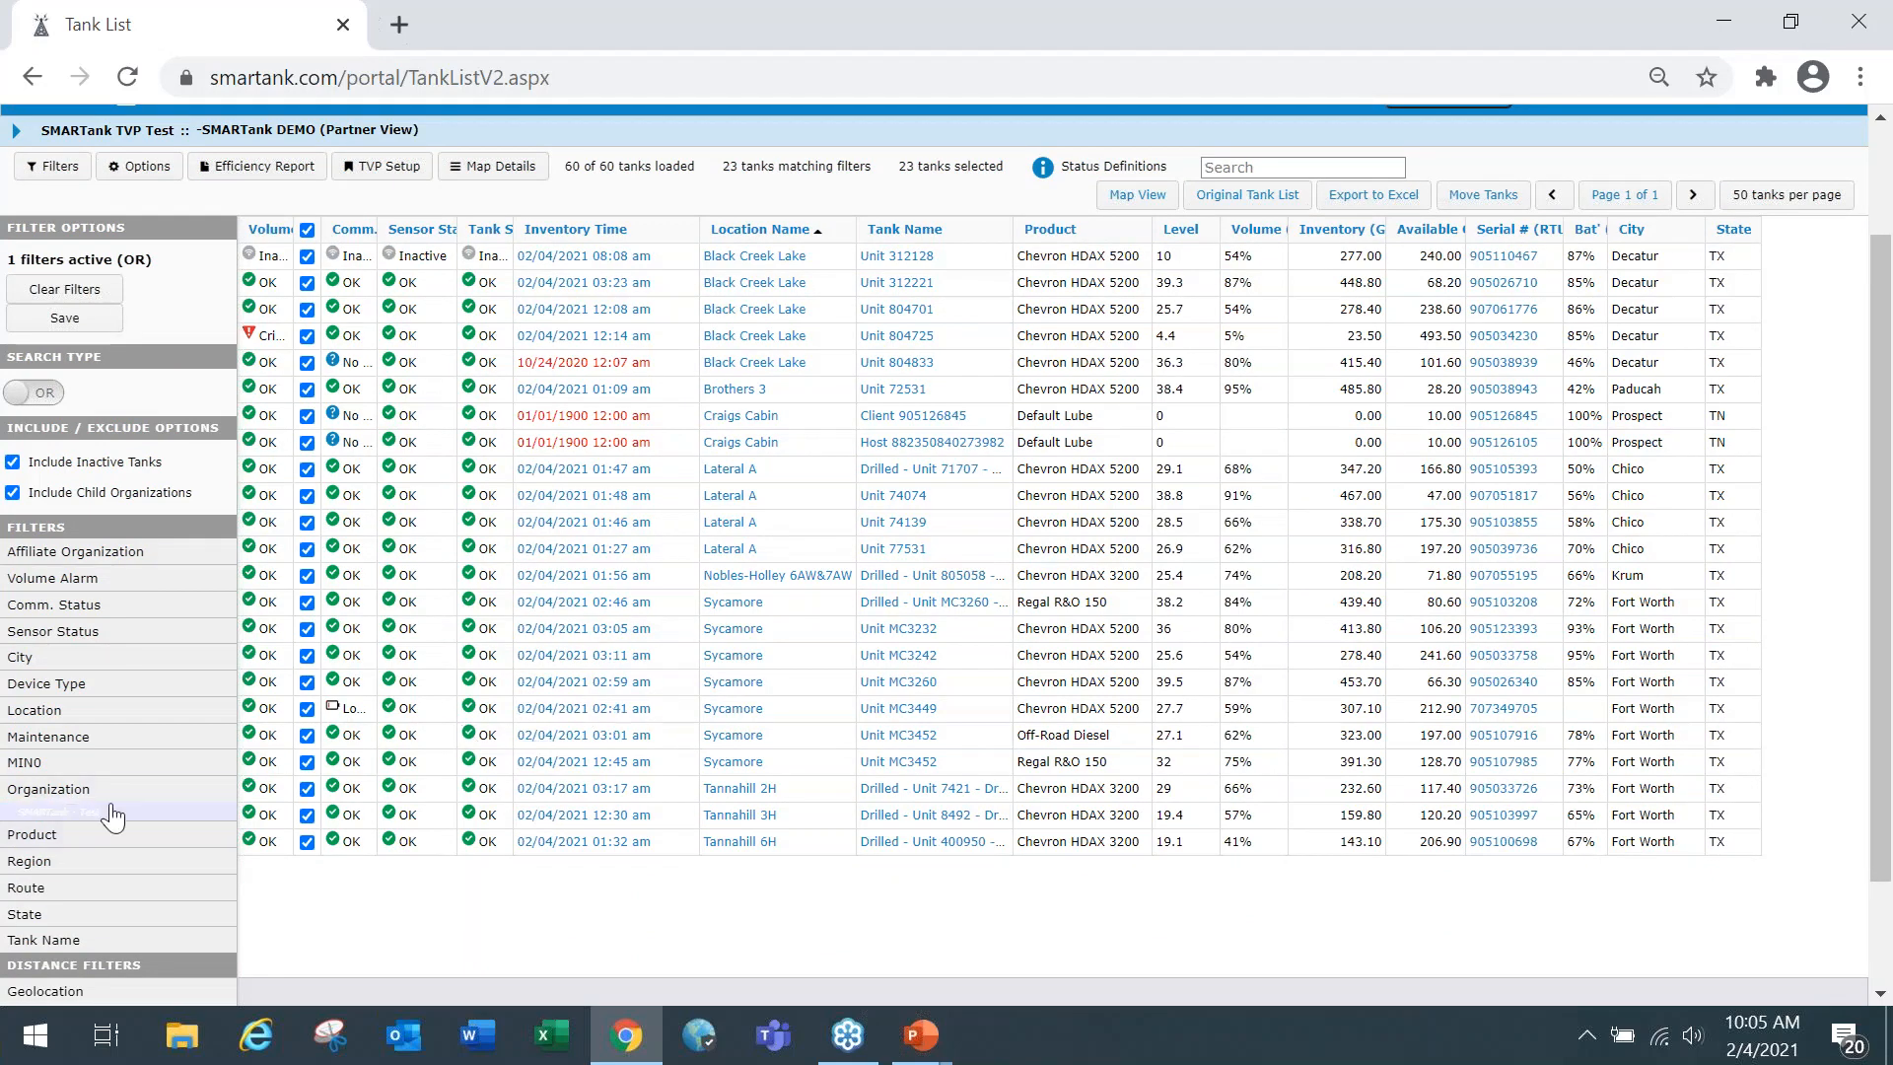
scroll(553, 788, up, 2)
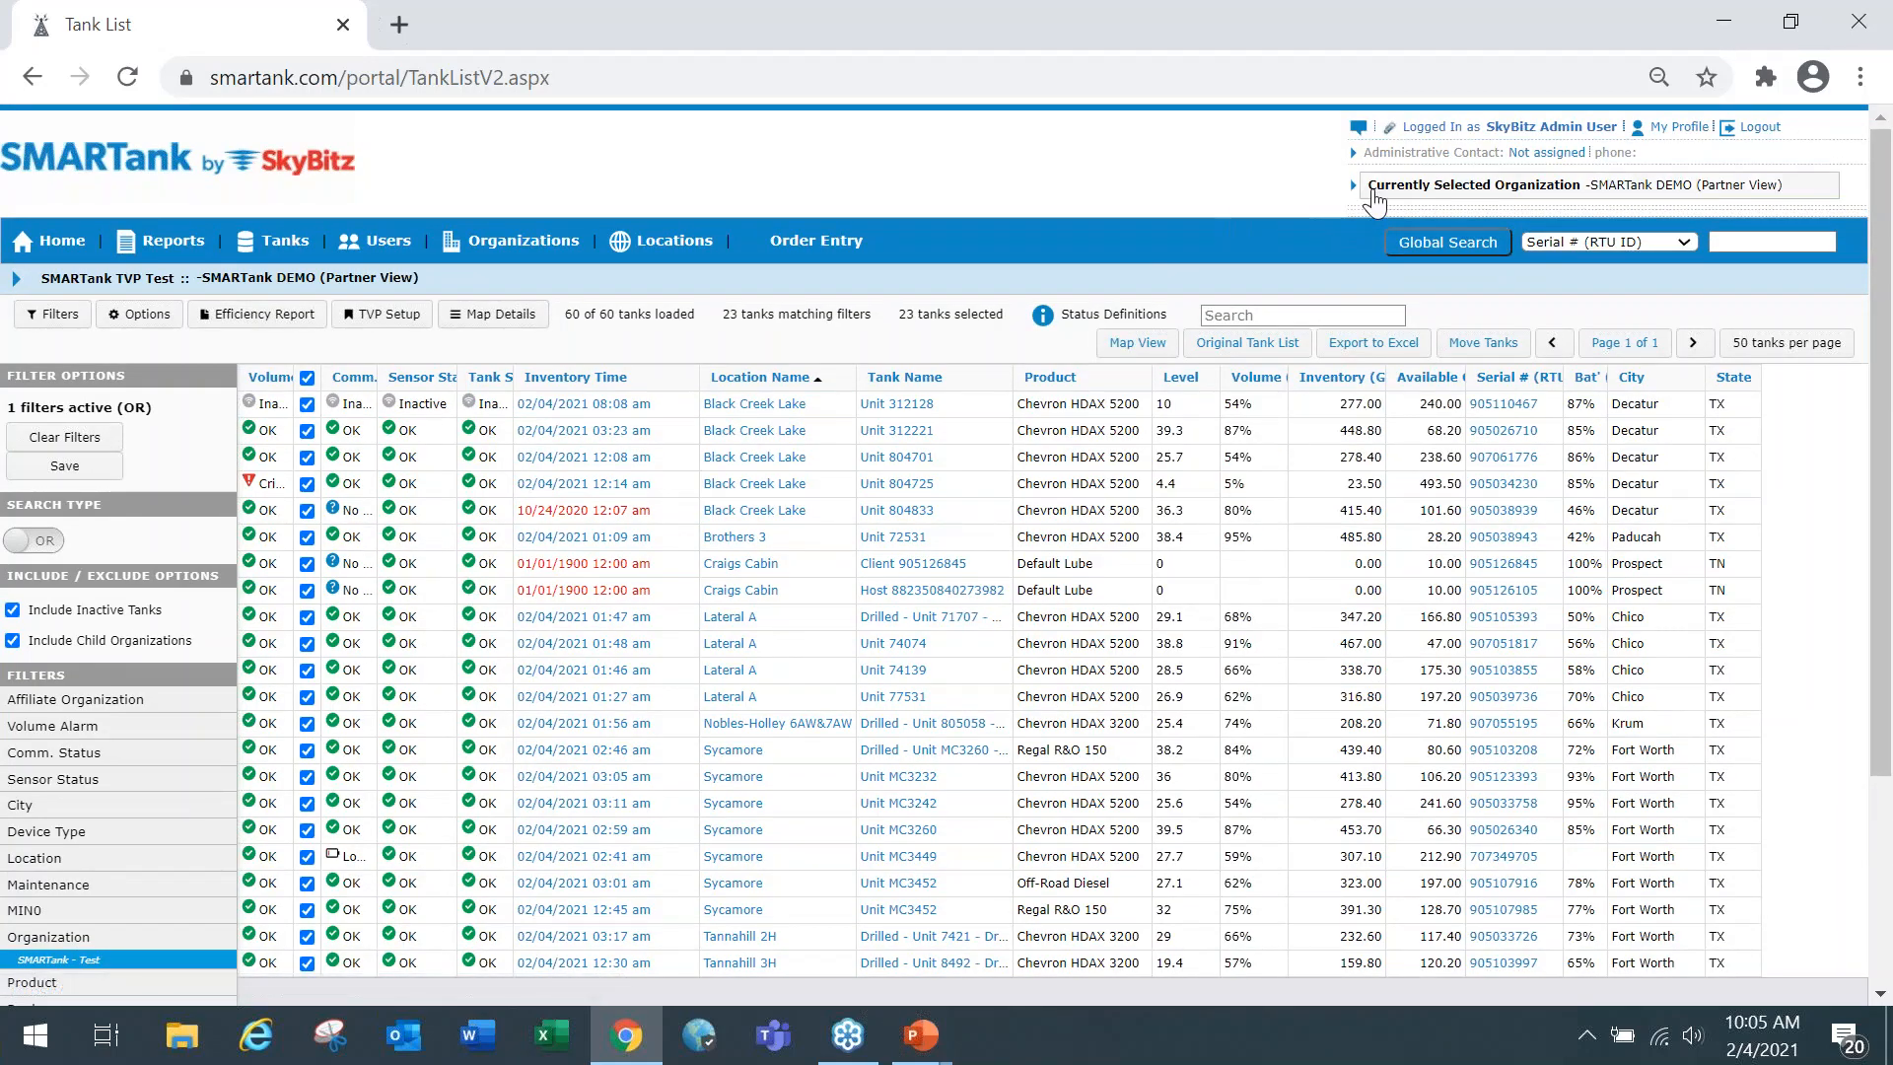
click(1373, 192)
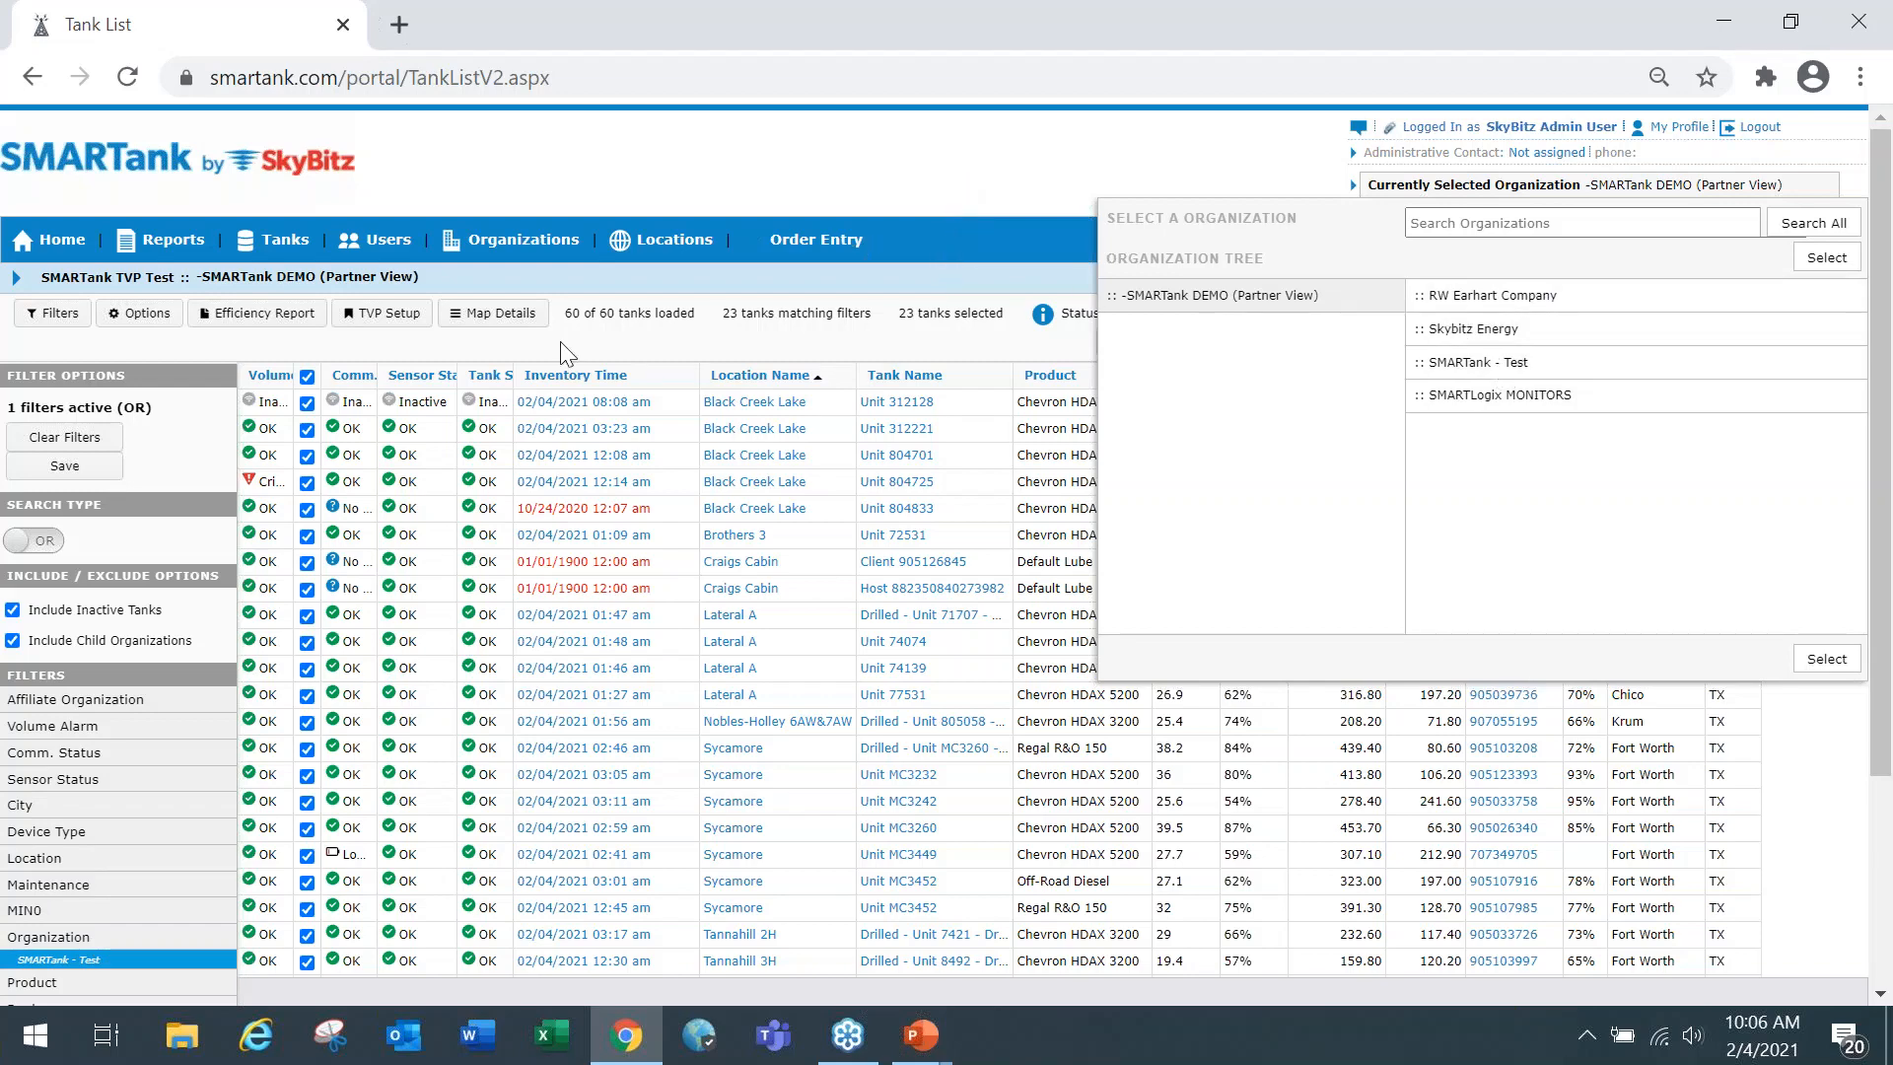
Add the Black Creek Lake location to the tank list filters.
click(44, 858)
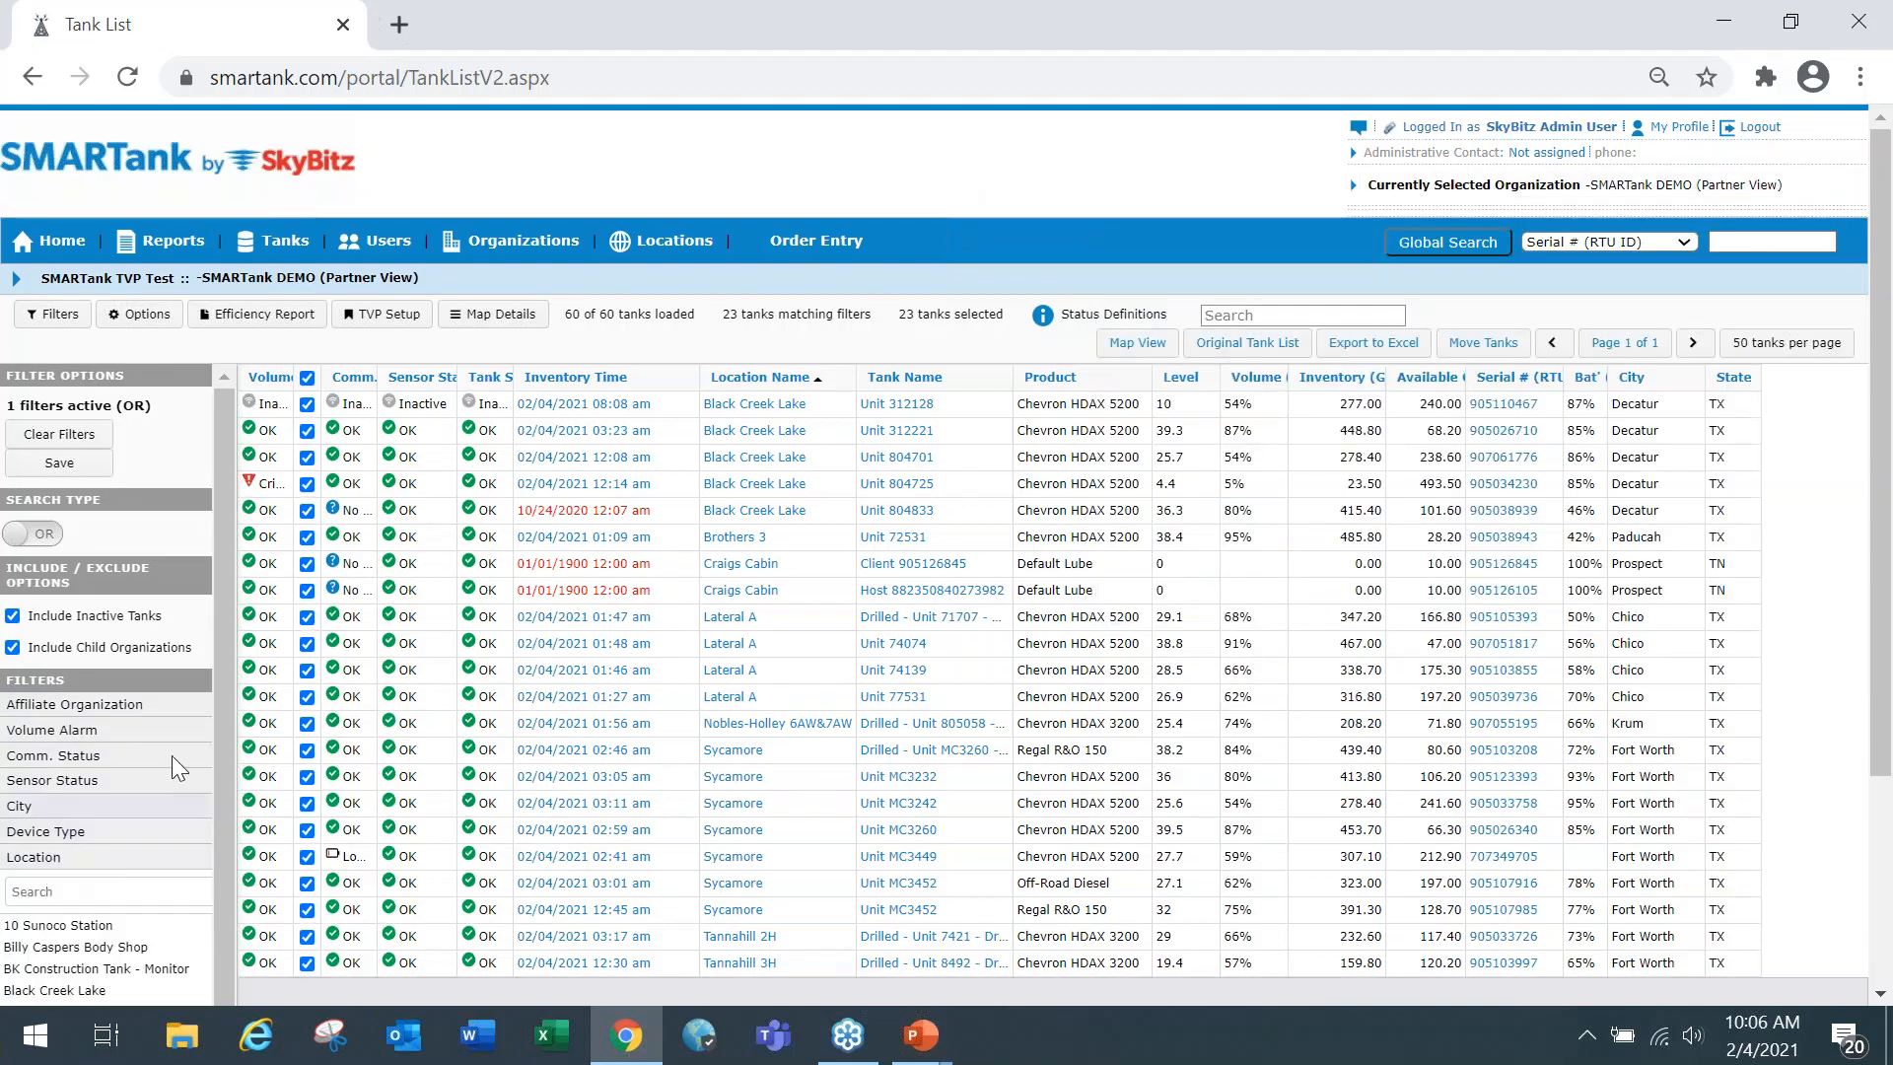
scroll(215, 680, down, 3)
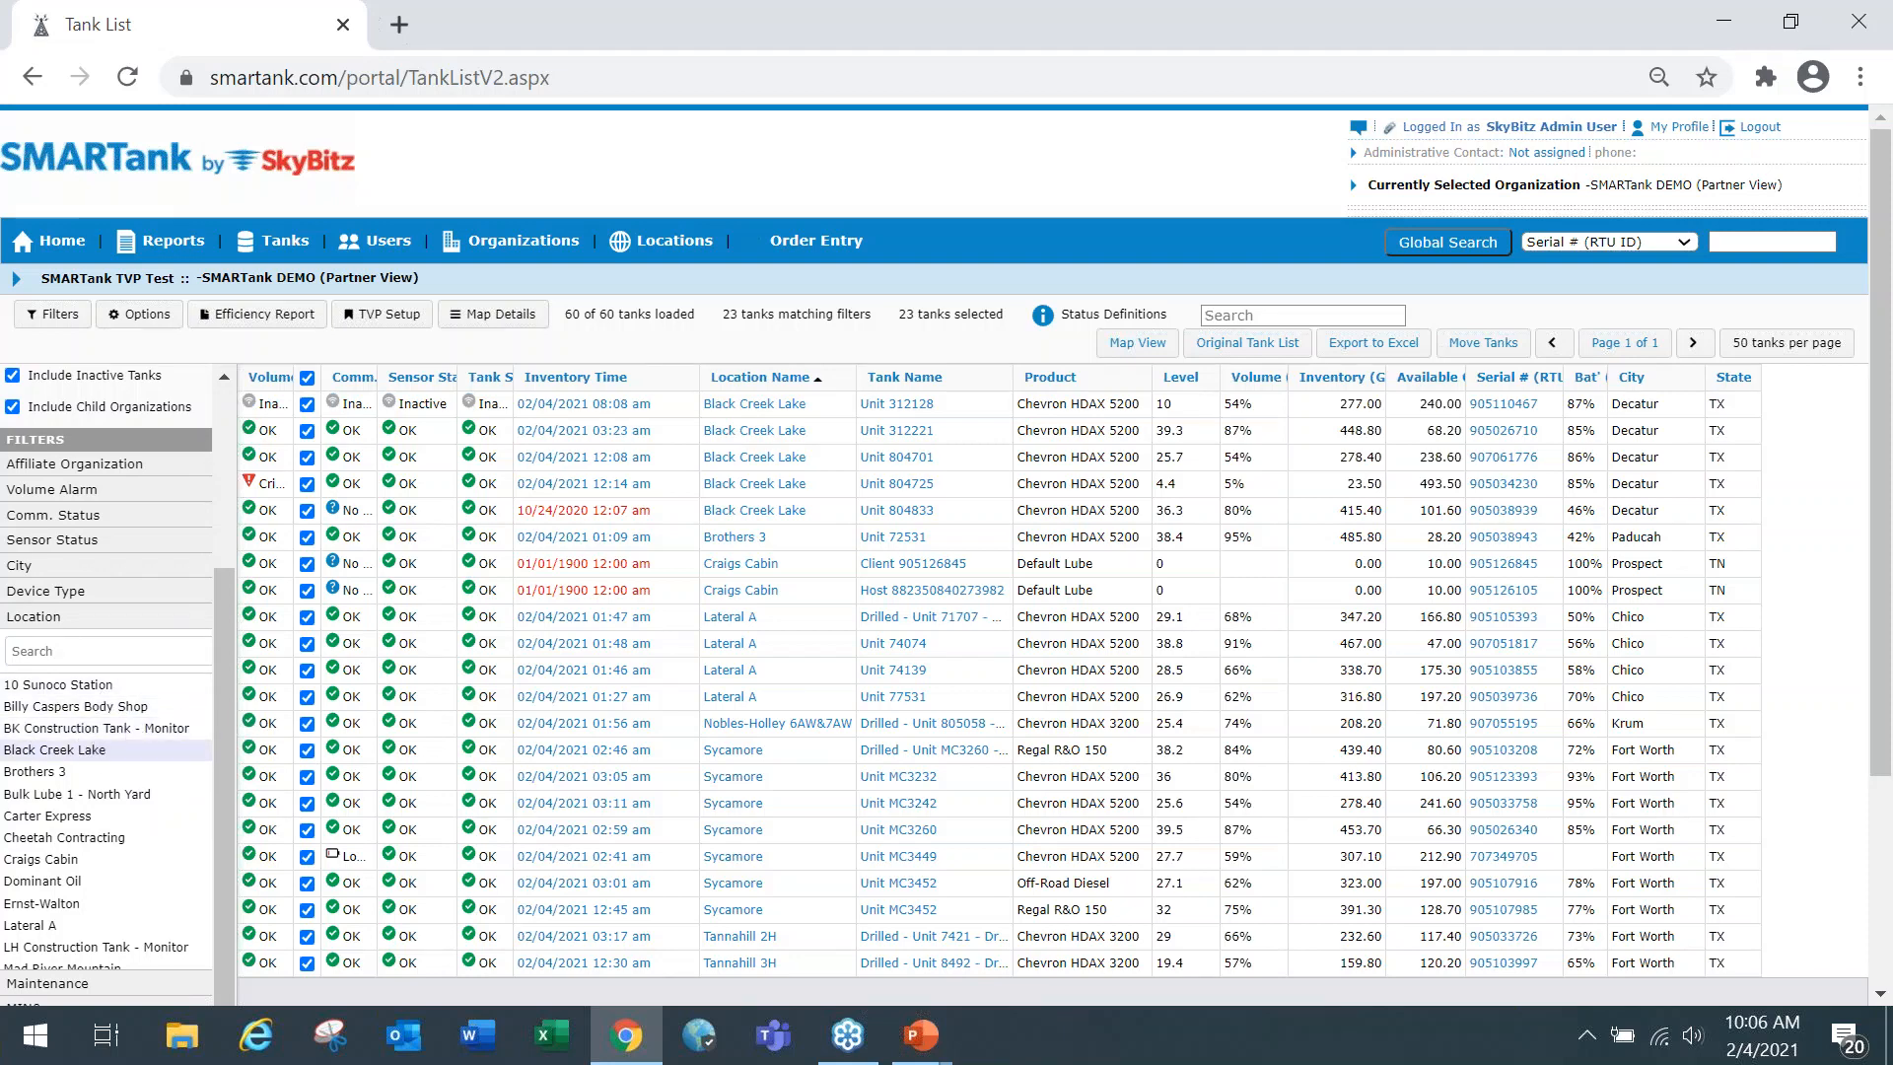
click(102, 757)
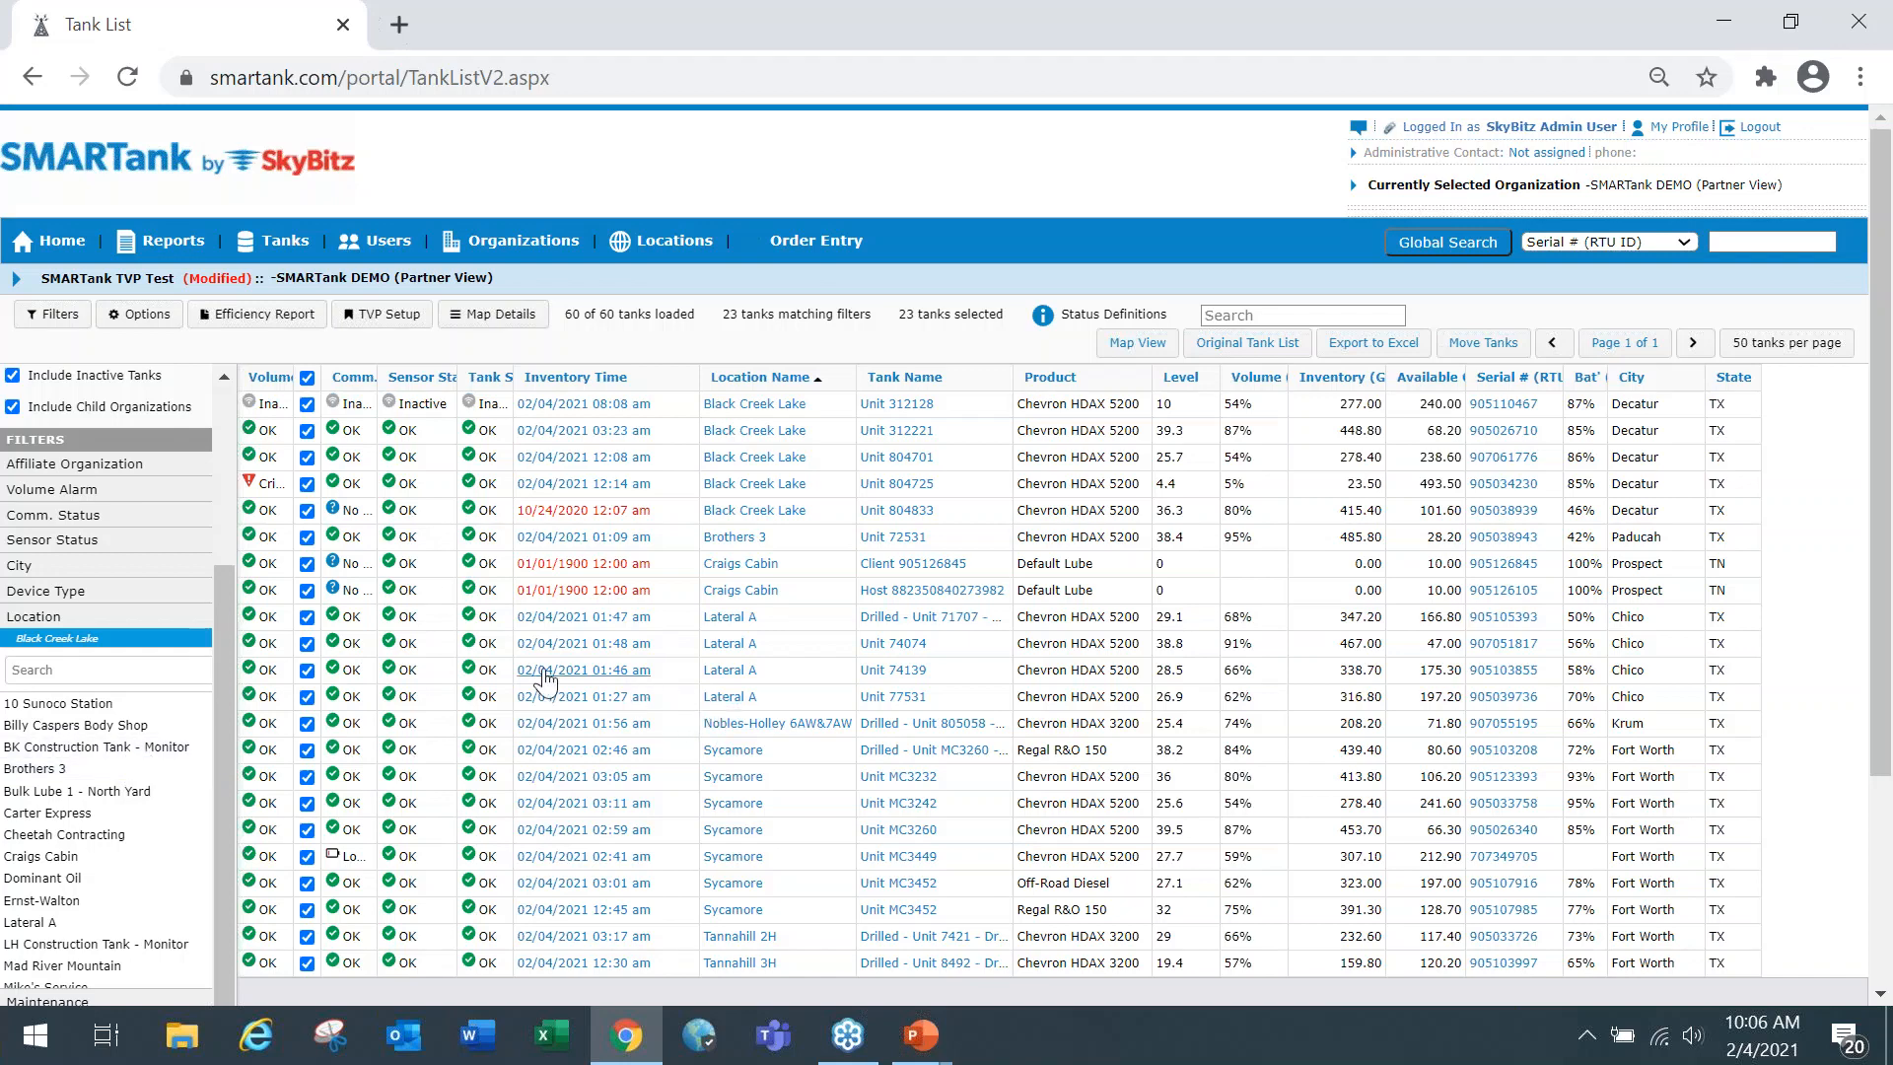
Remove the SMARTank - Test organization filter and add Billy Caspers Body Shop as a second location filter.
scroll(429, 662, down, 1)
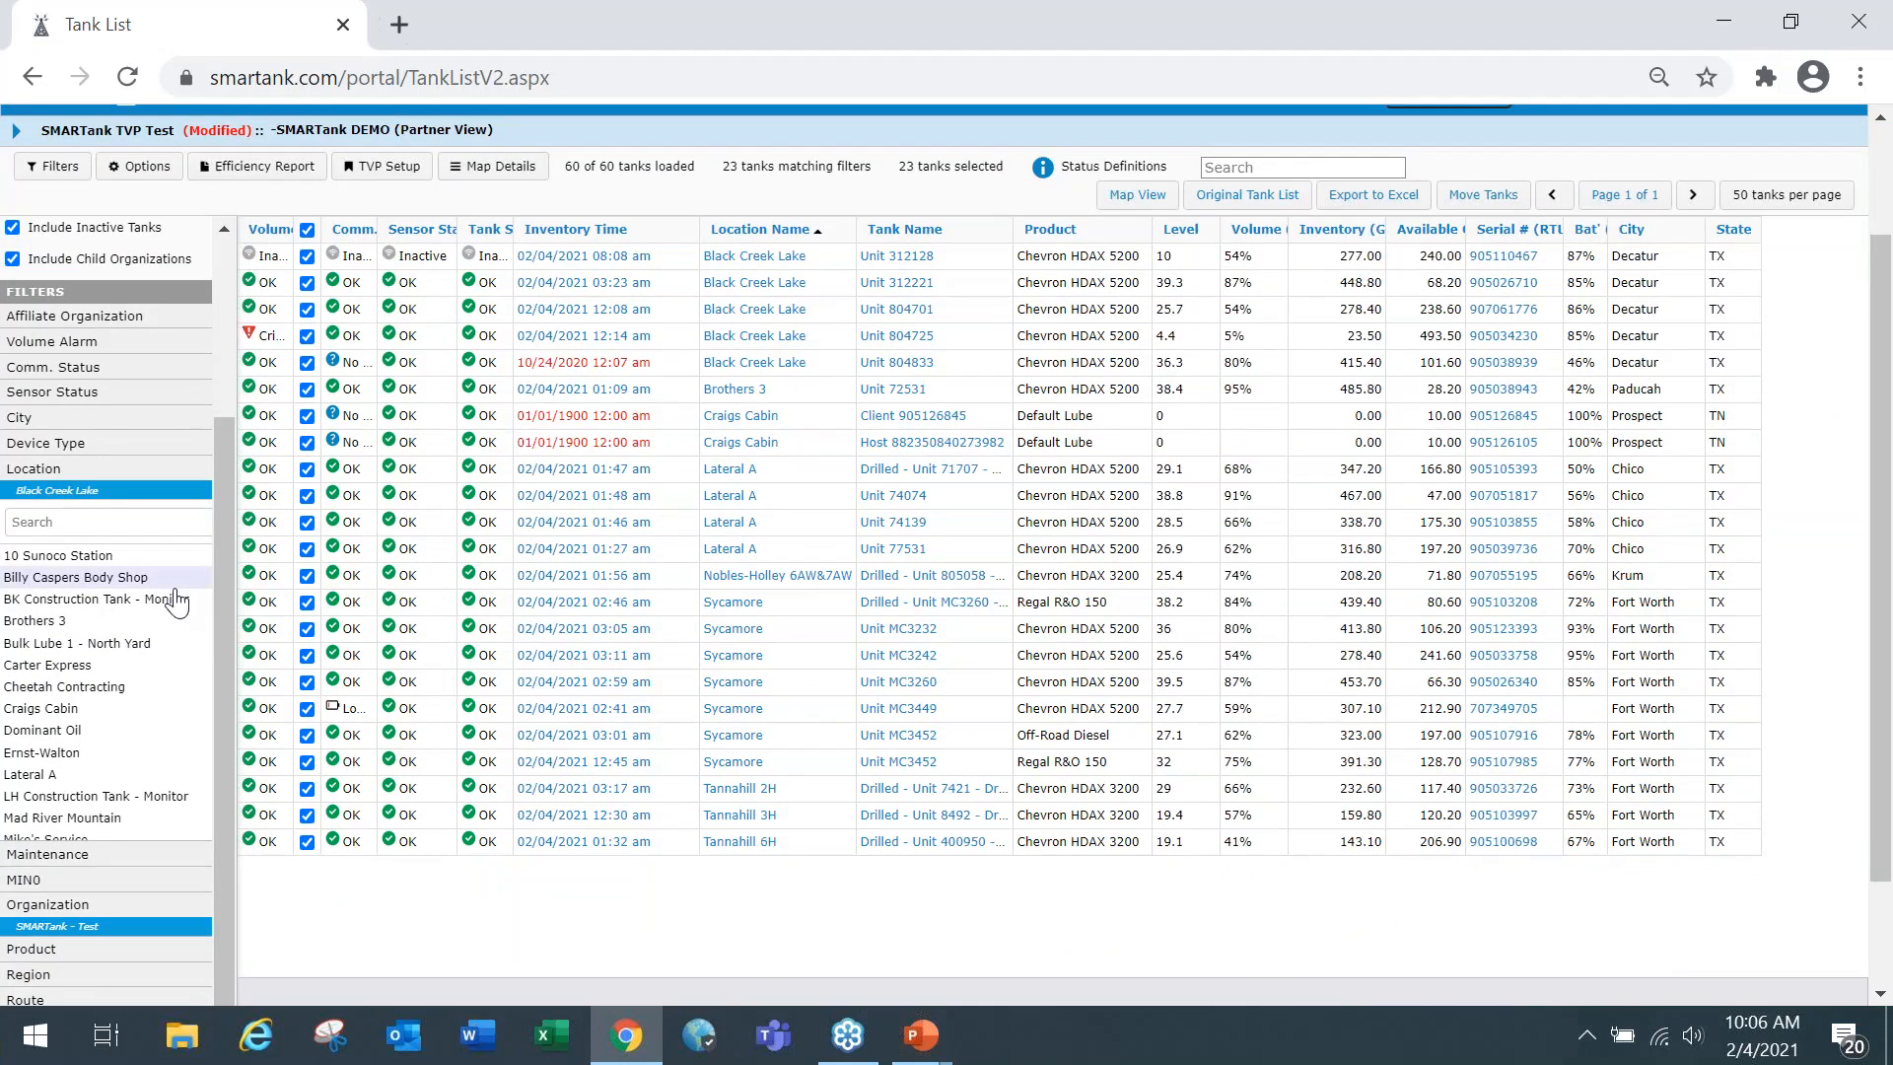
click(99, 925)
scroll(131, 917, down, 1)
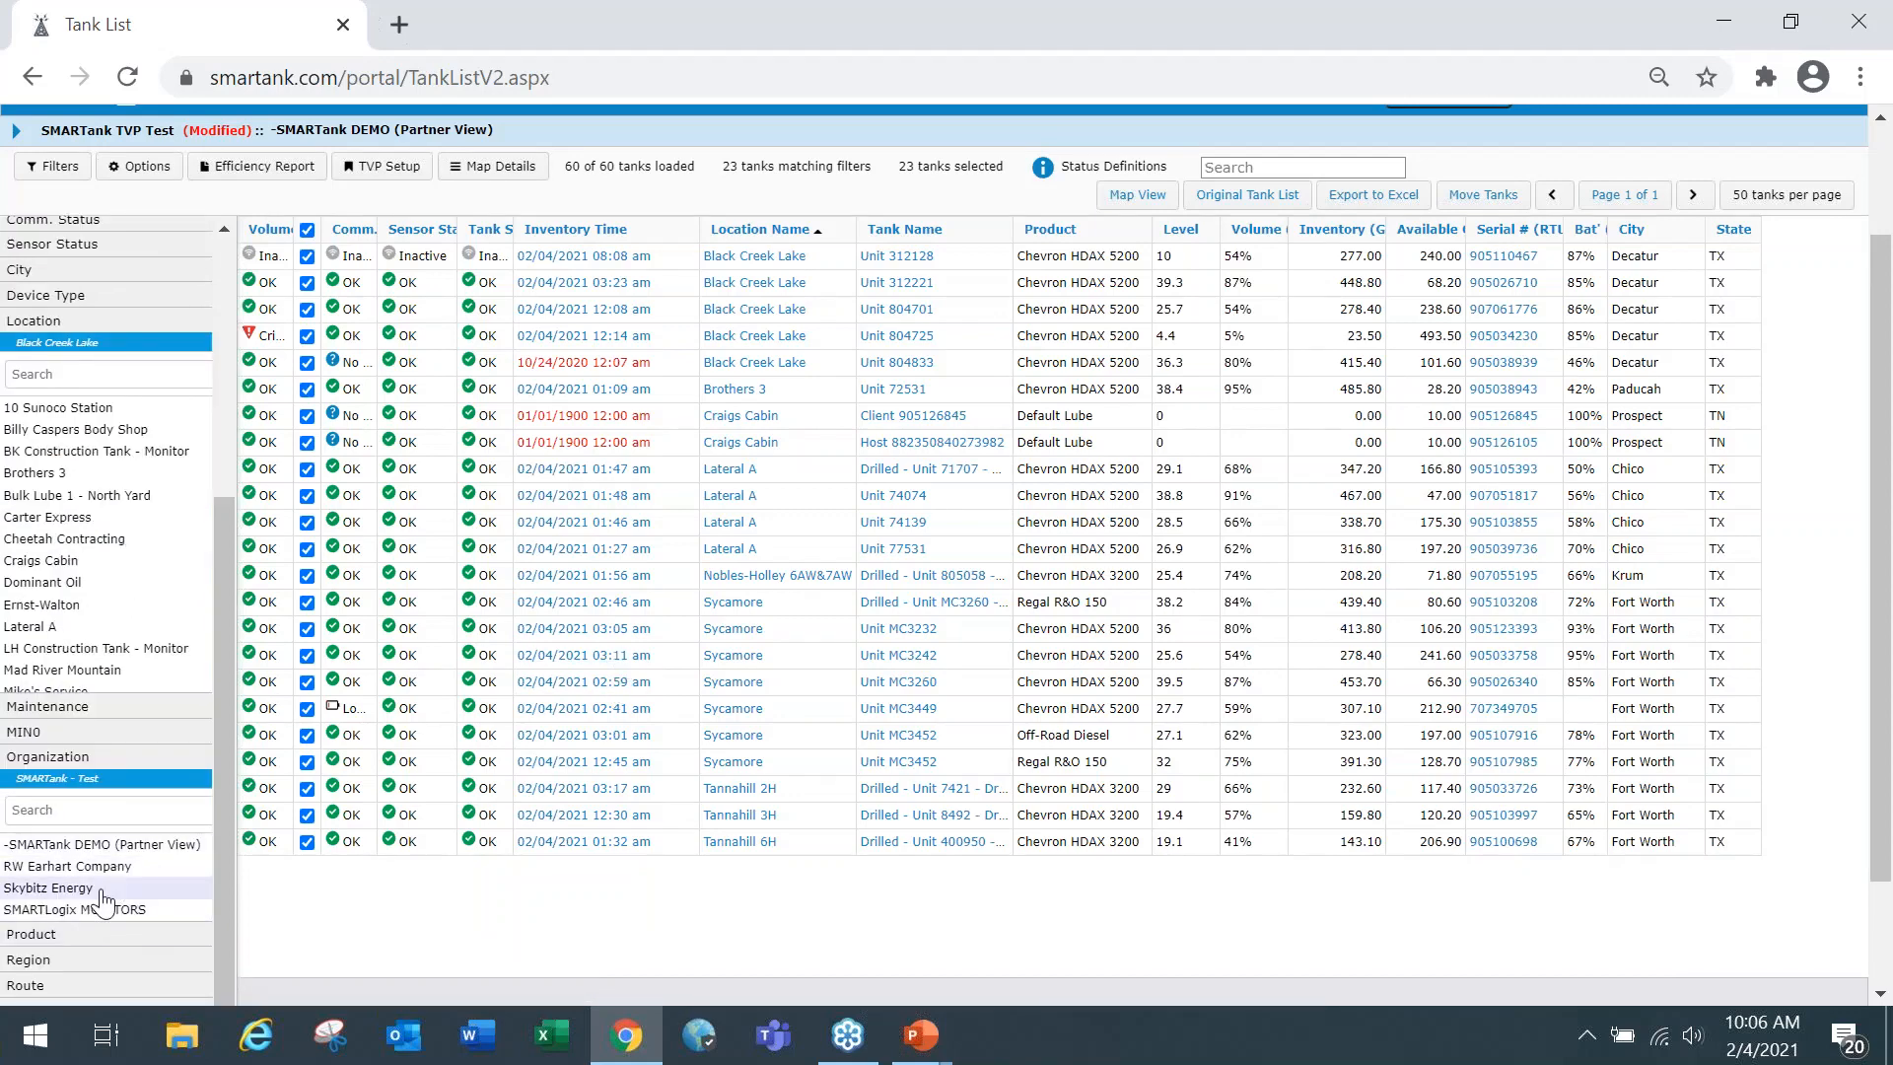
click(102, 786)
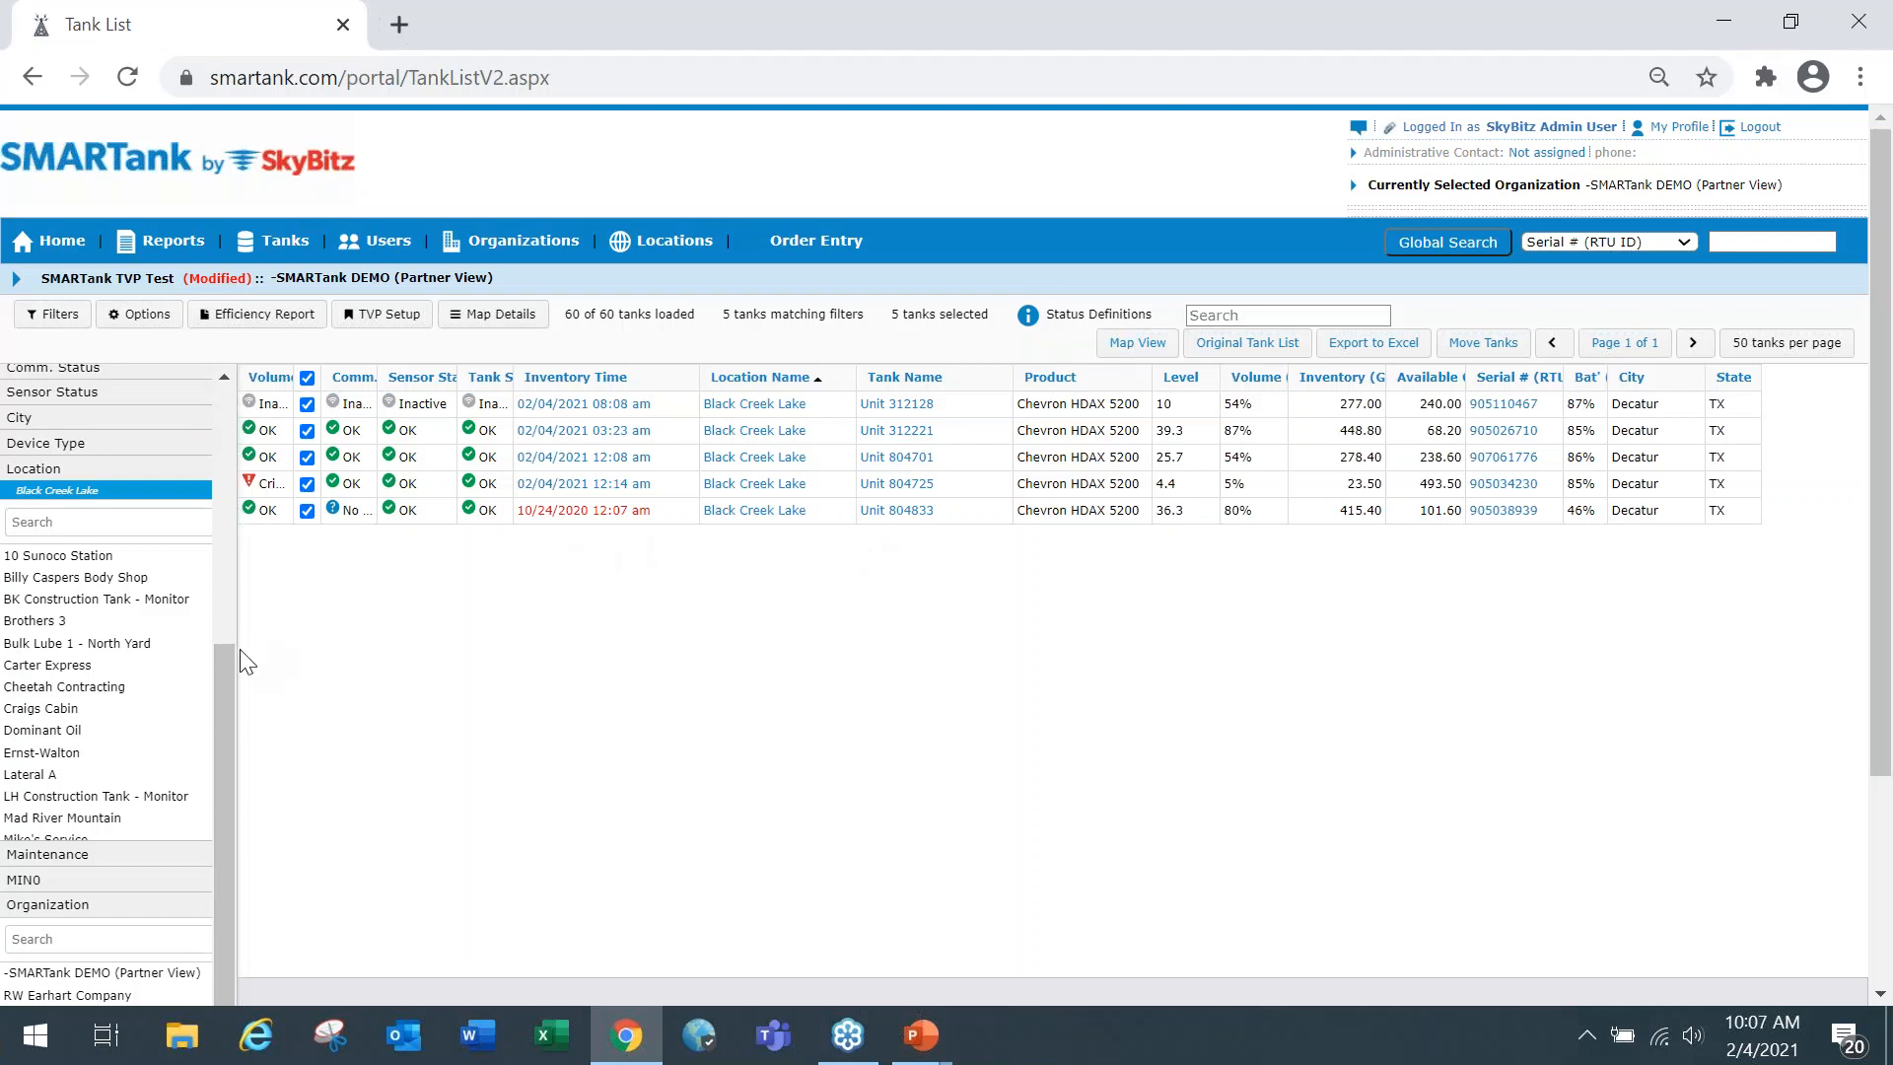
drag(215, 666, 223, 631)
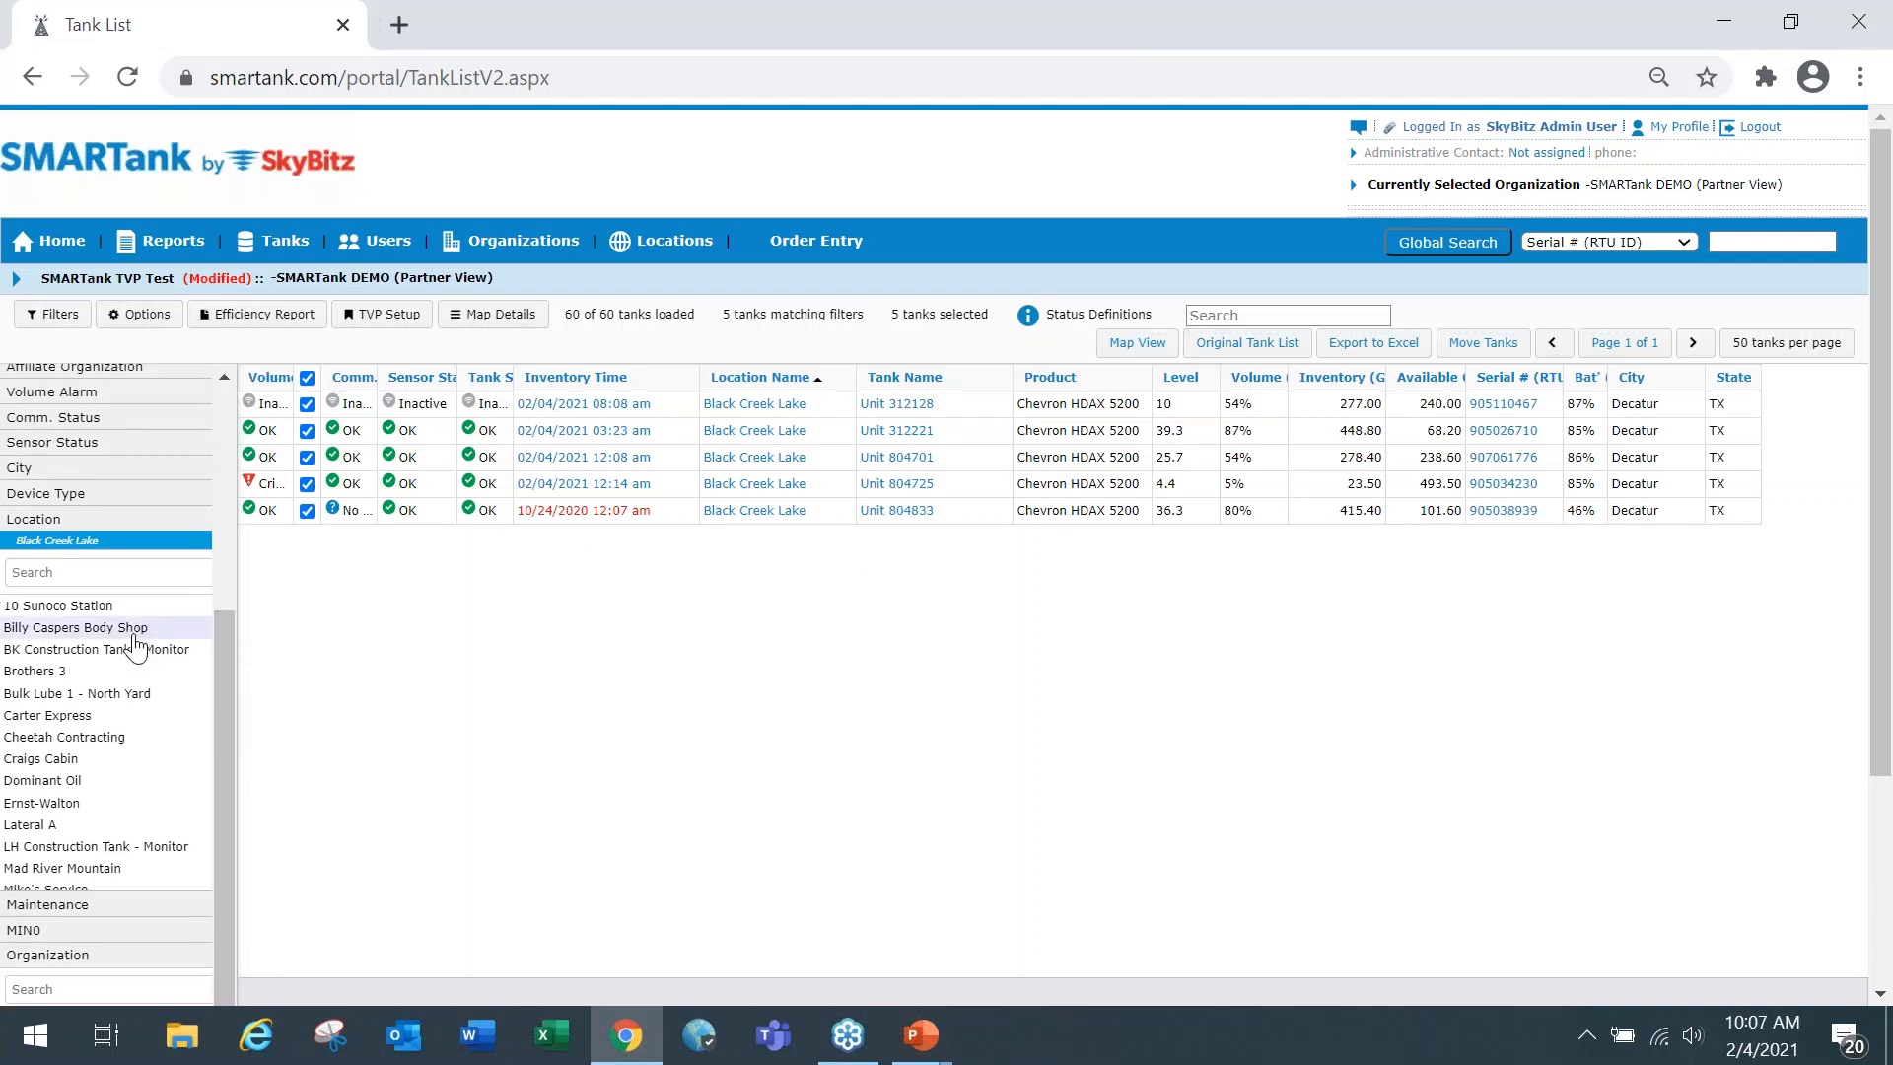
click(109, 628)
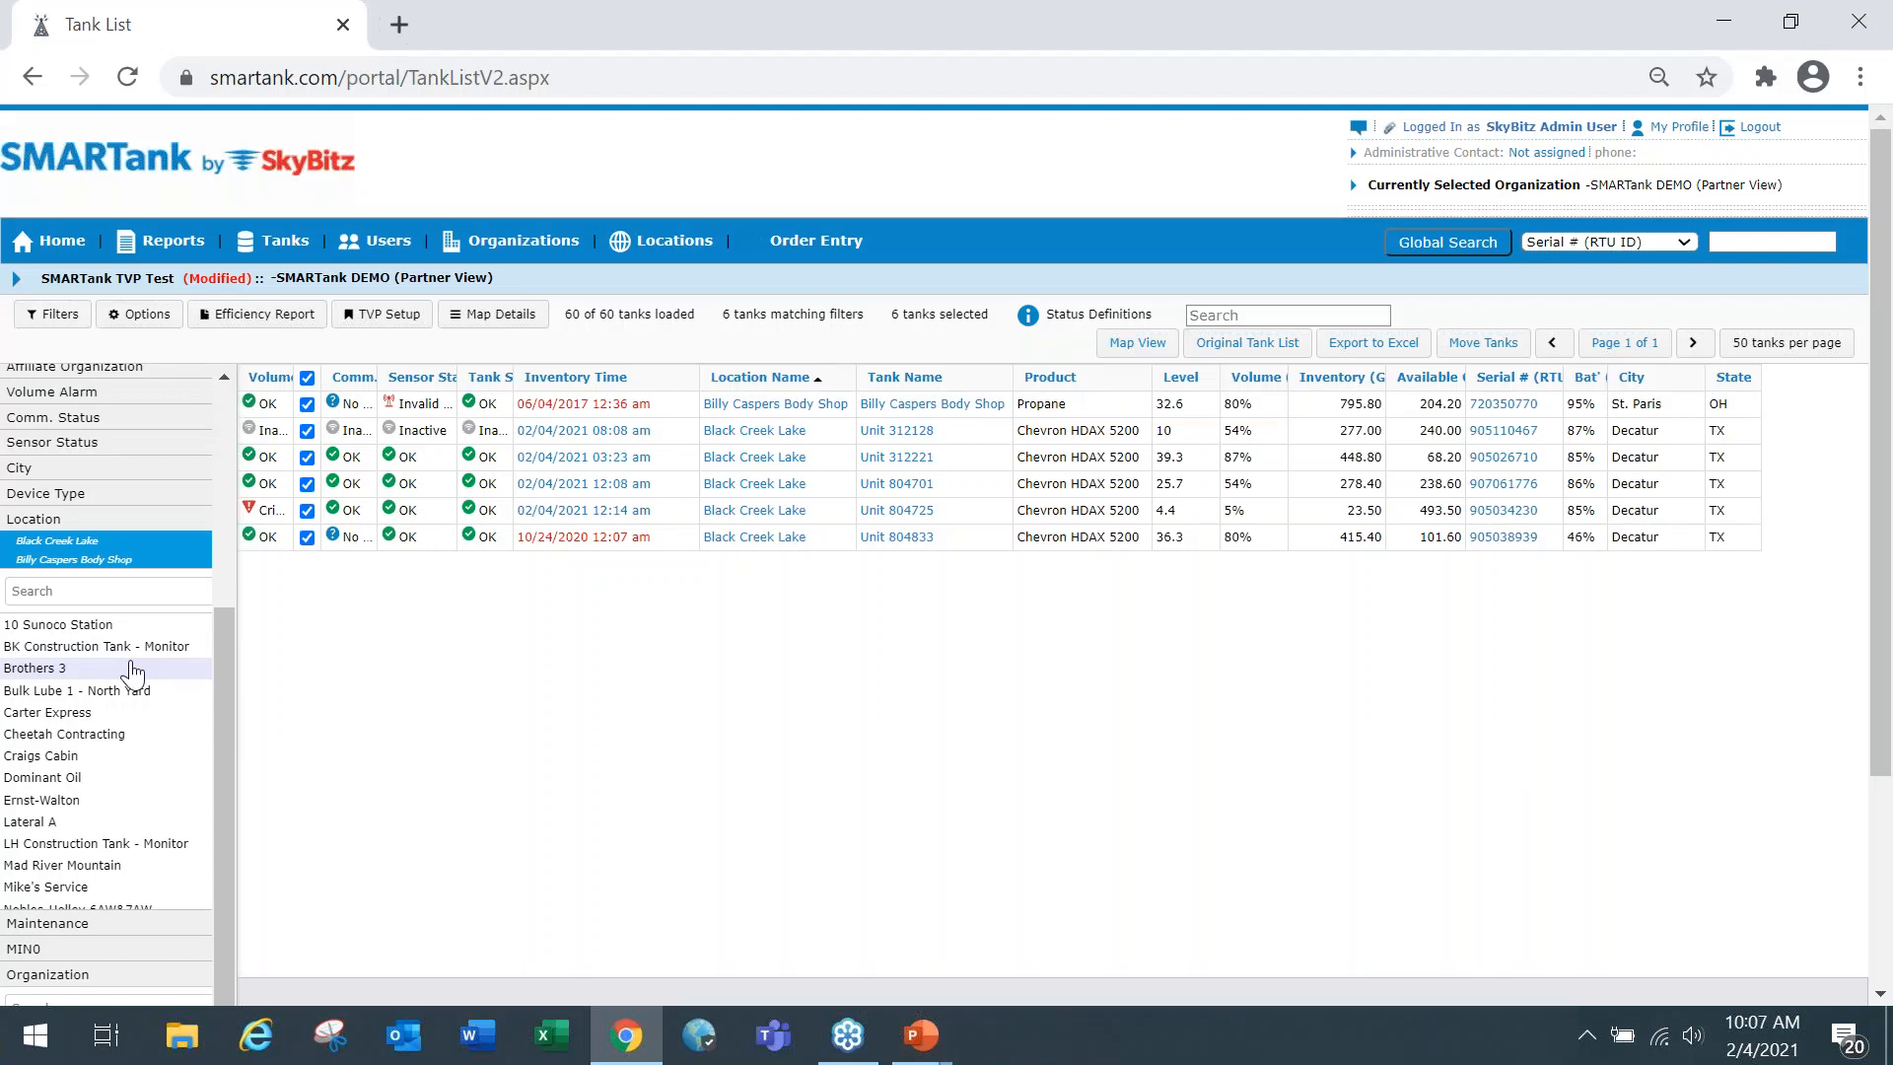
Clear all active filters and filter the tank list by the SMARTank - Test organization only.
drag(223, 625, 227, 400)
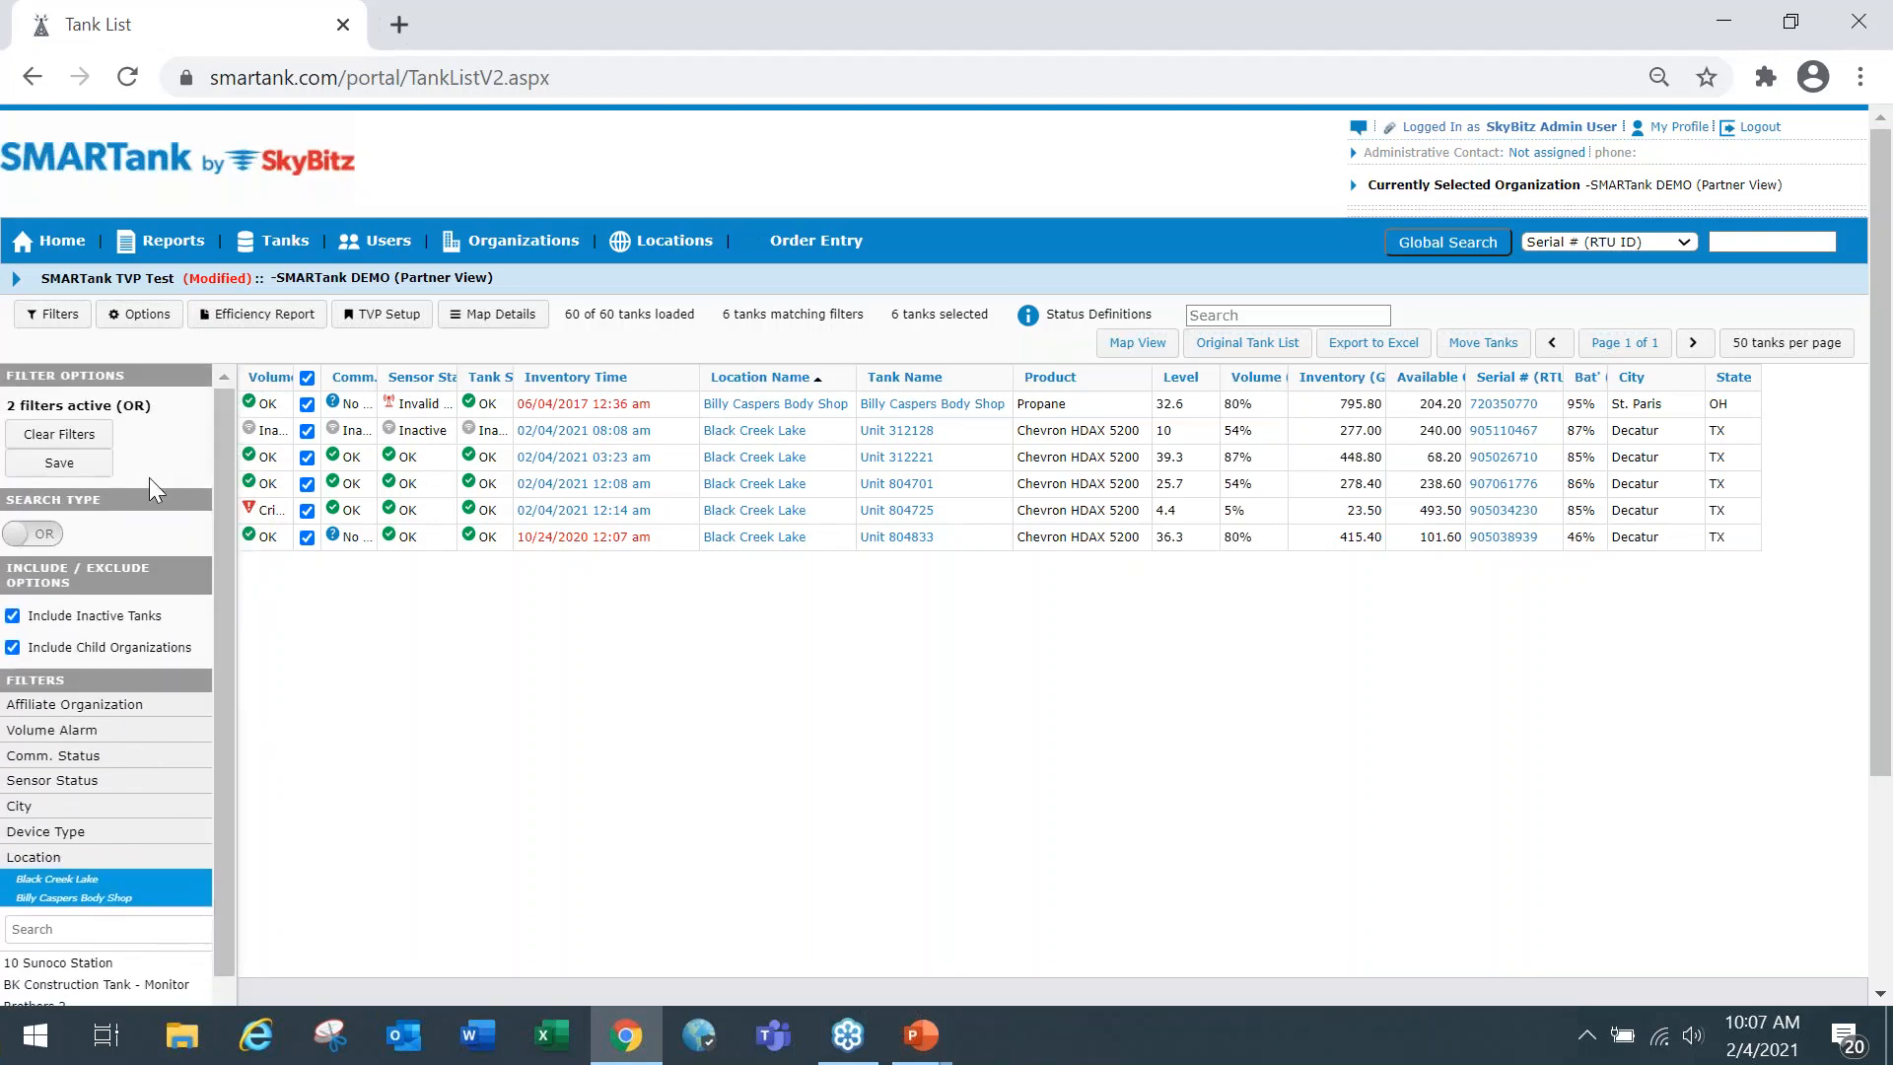
click(81, 445)
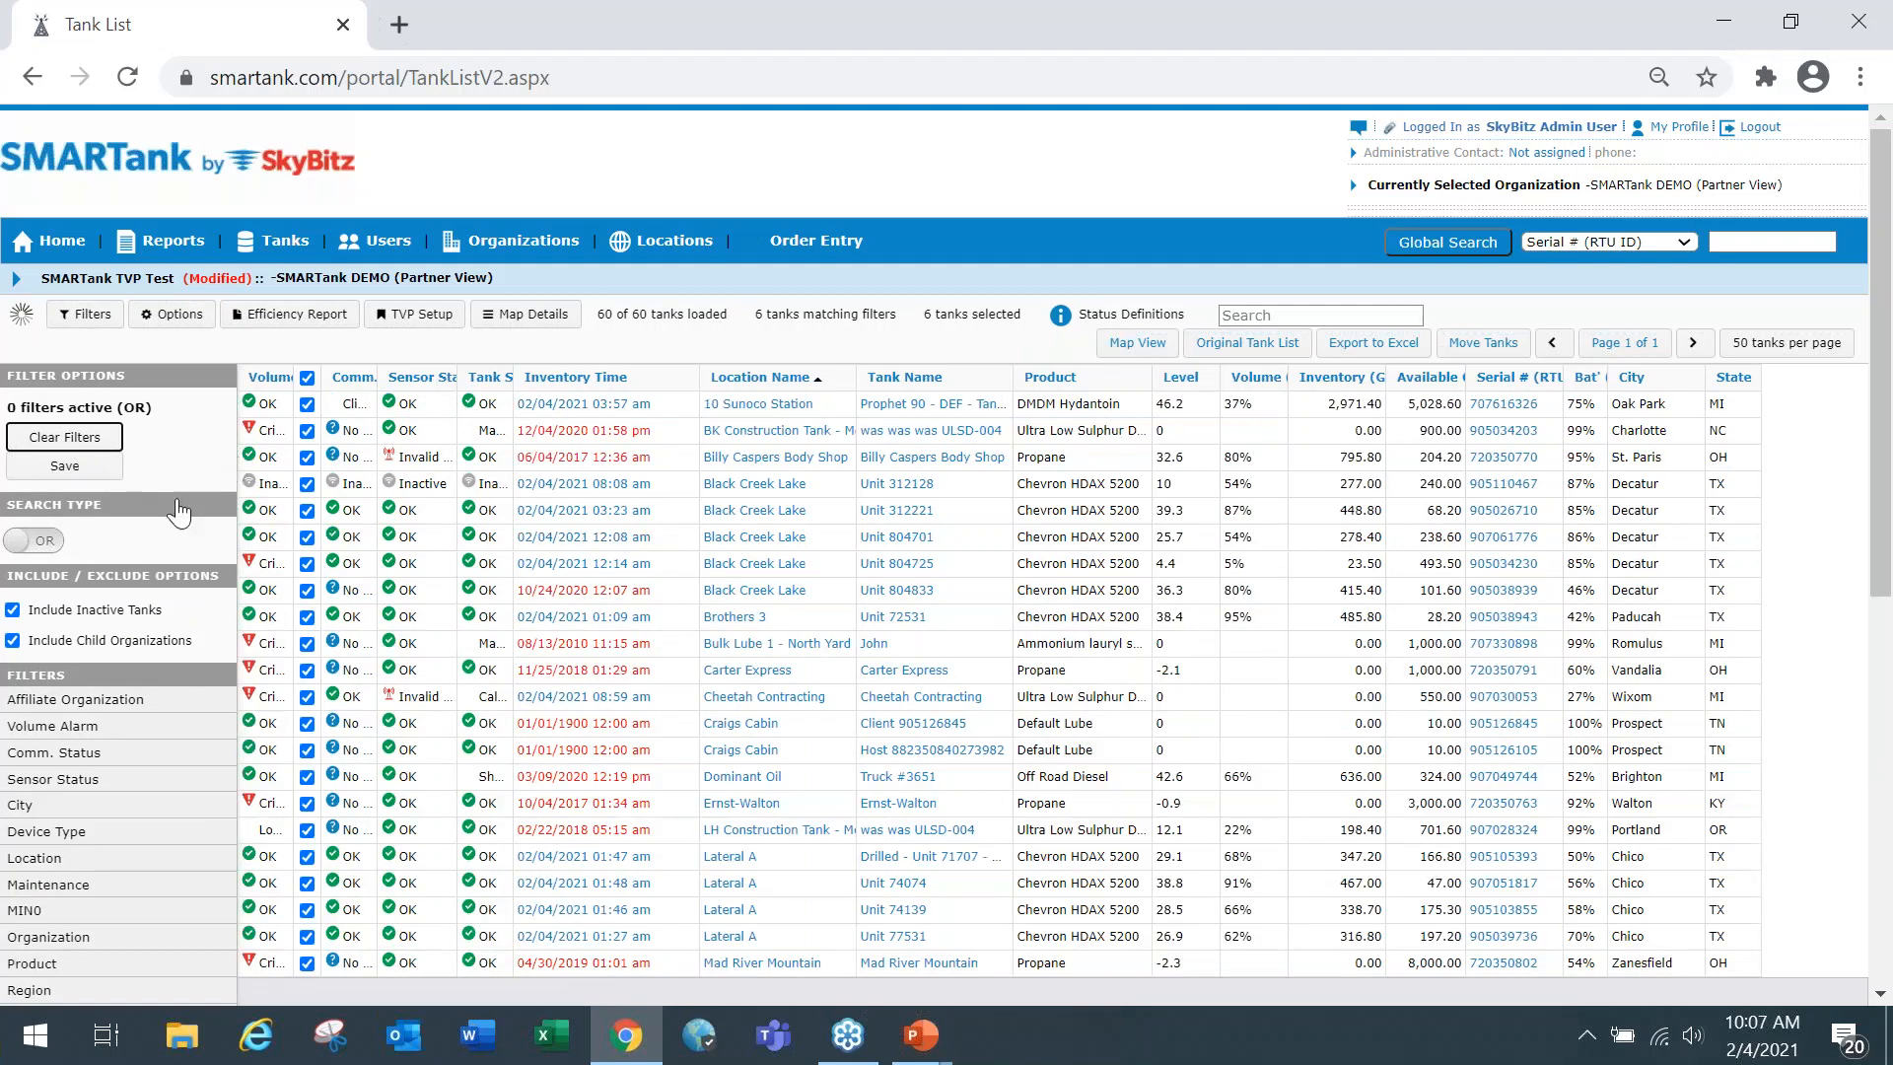
scroll(215, 474, down, 3)
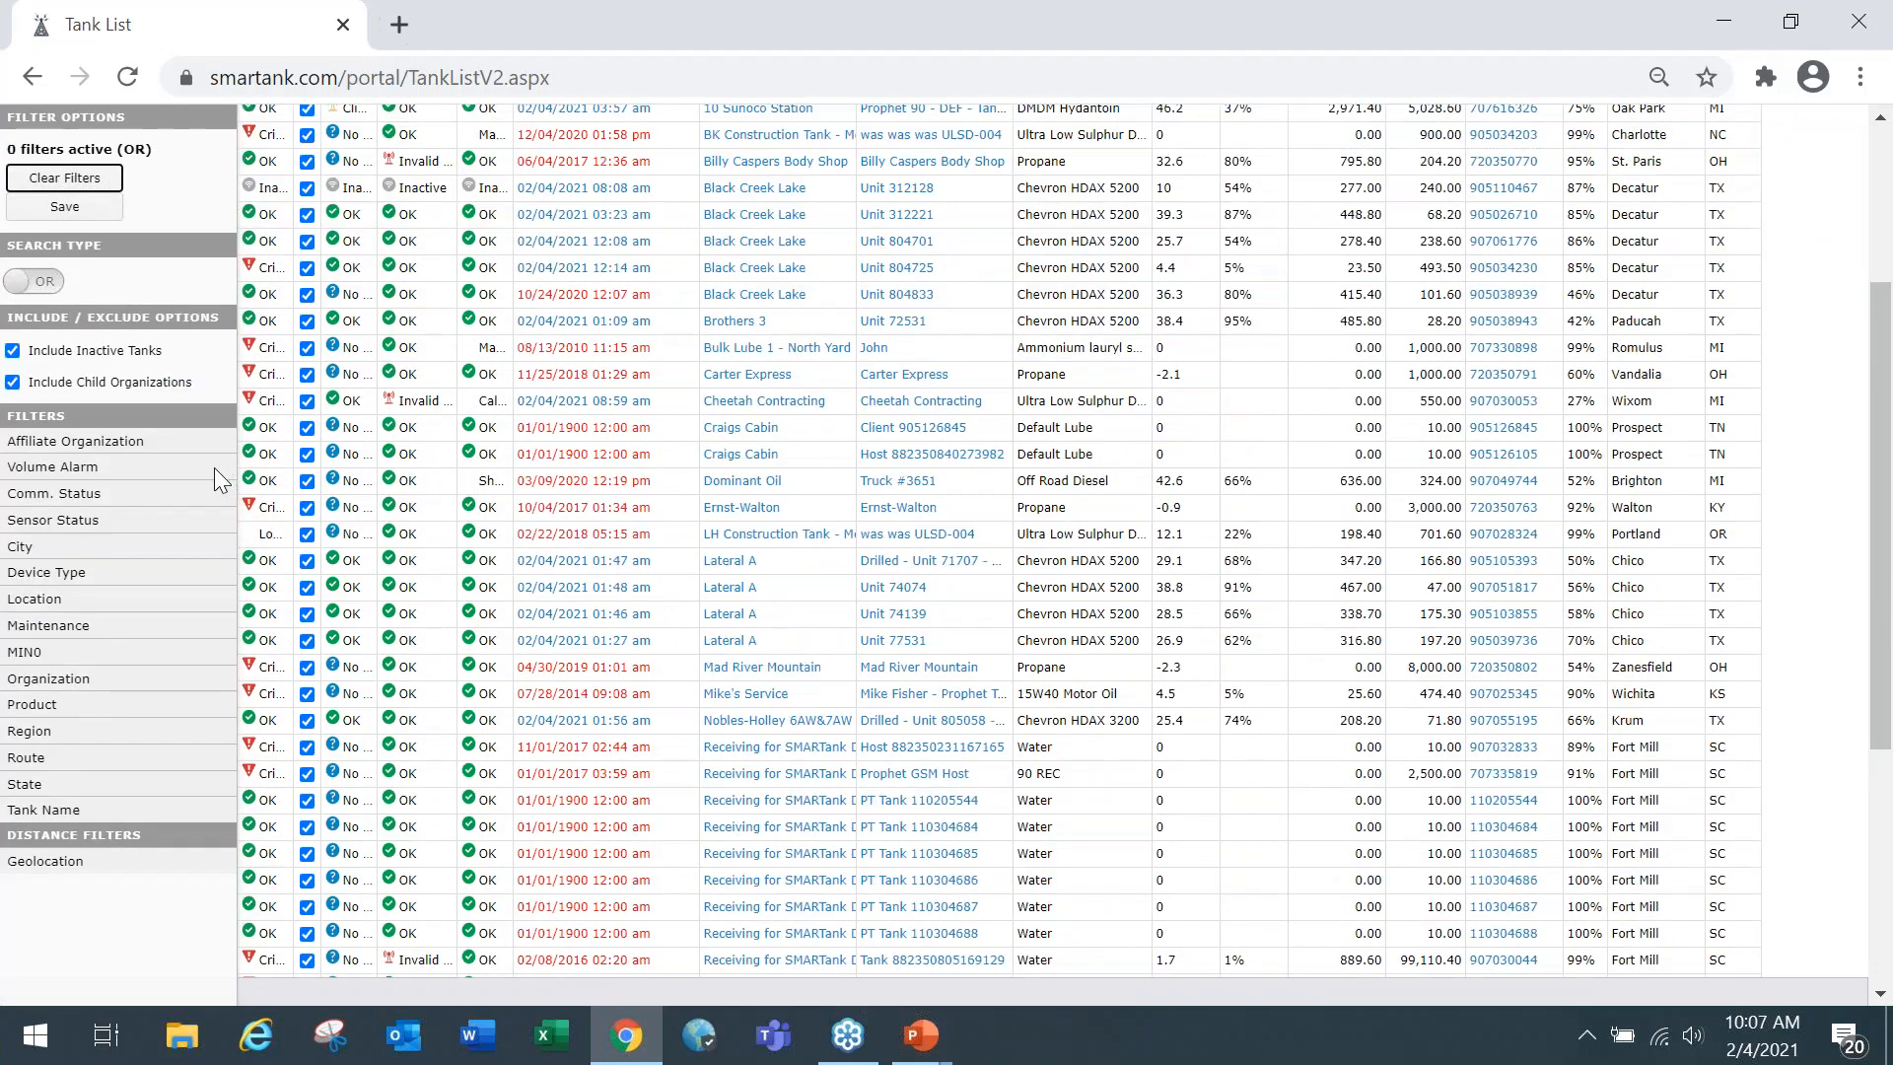
click(54, 690)
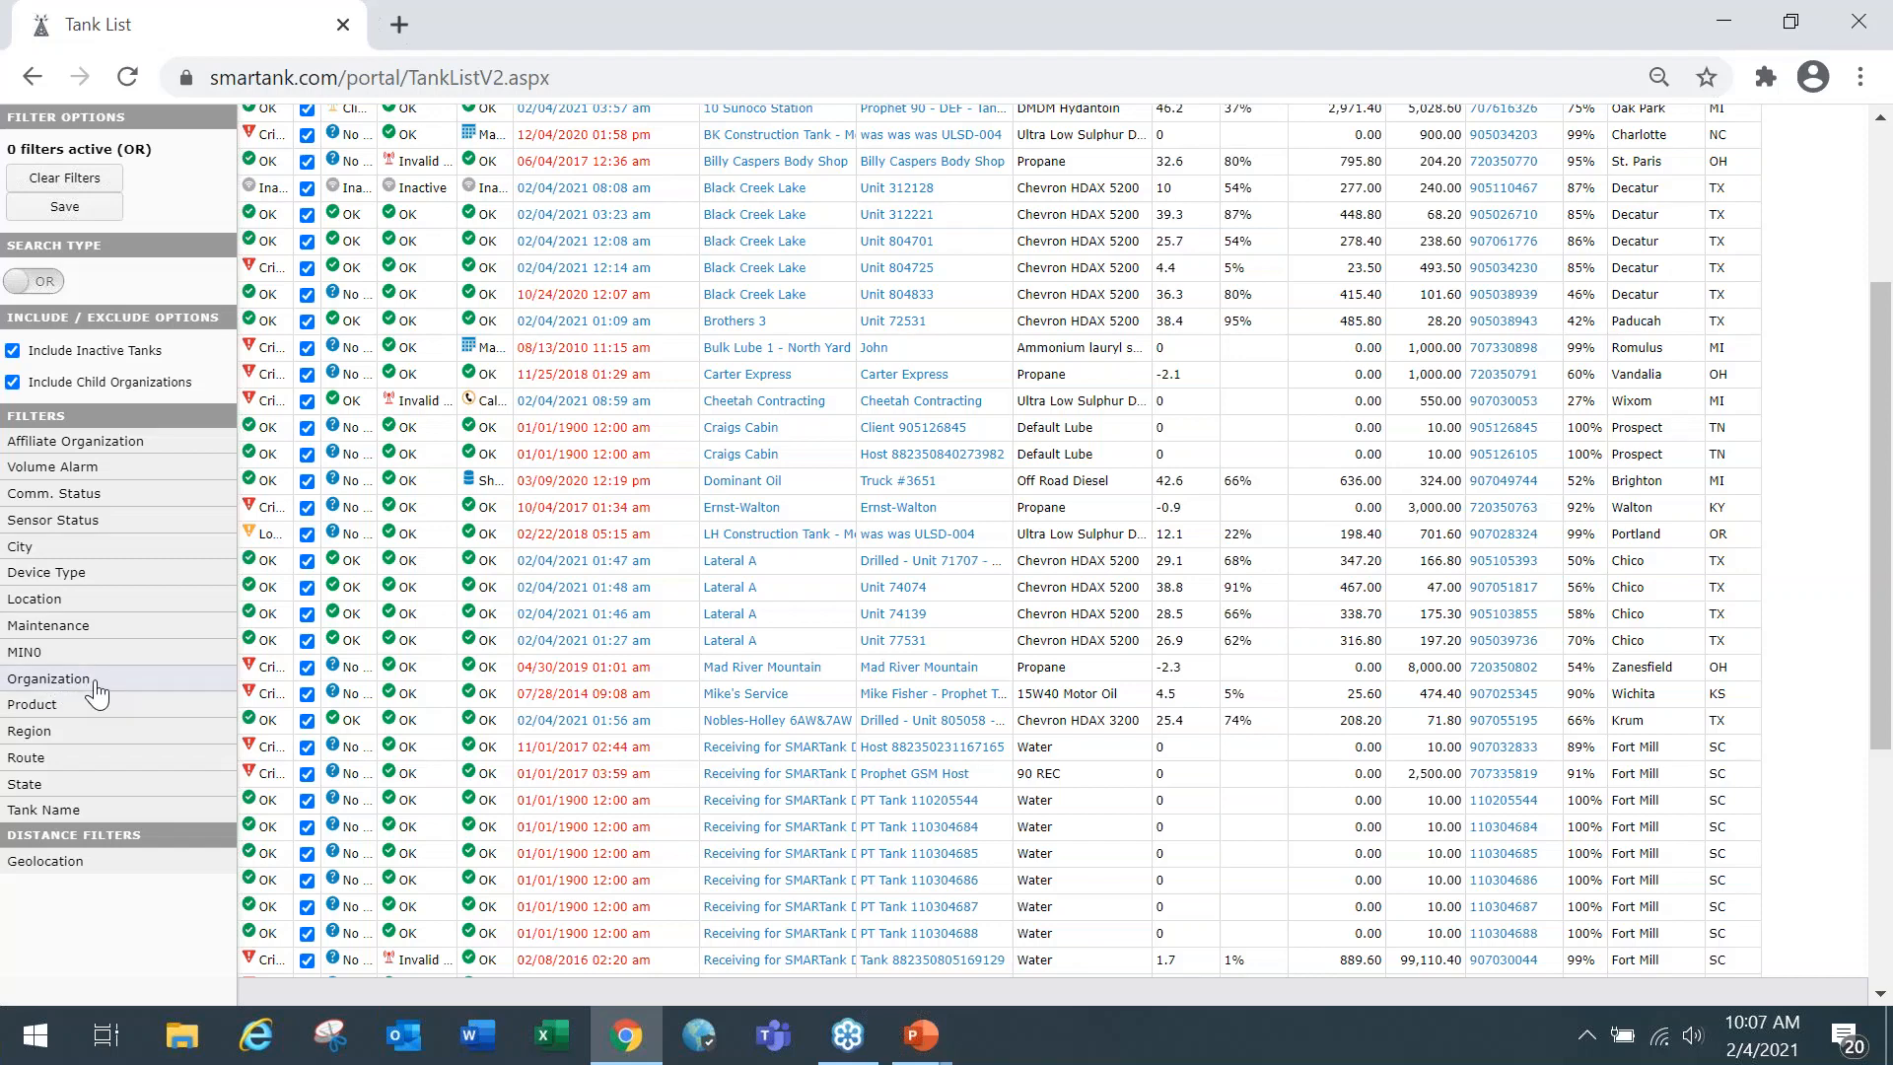
click(95, 685)
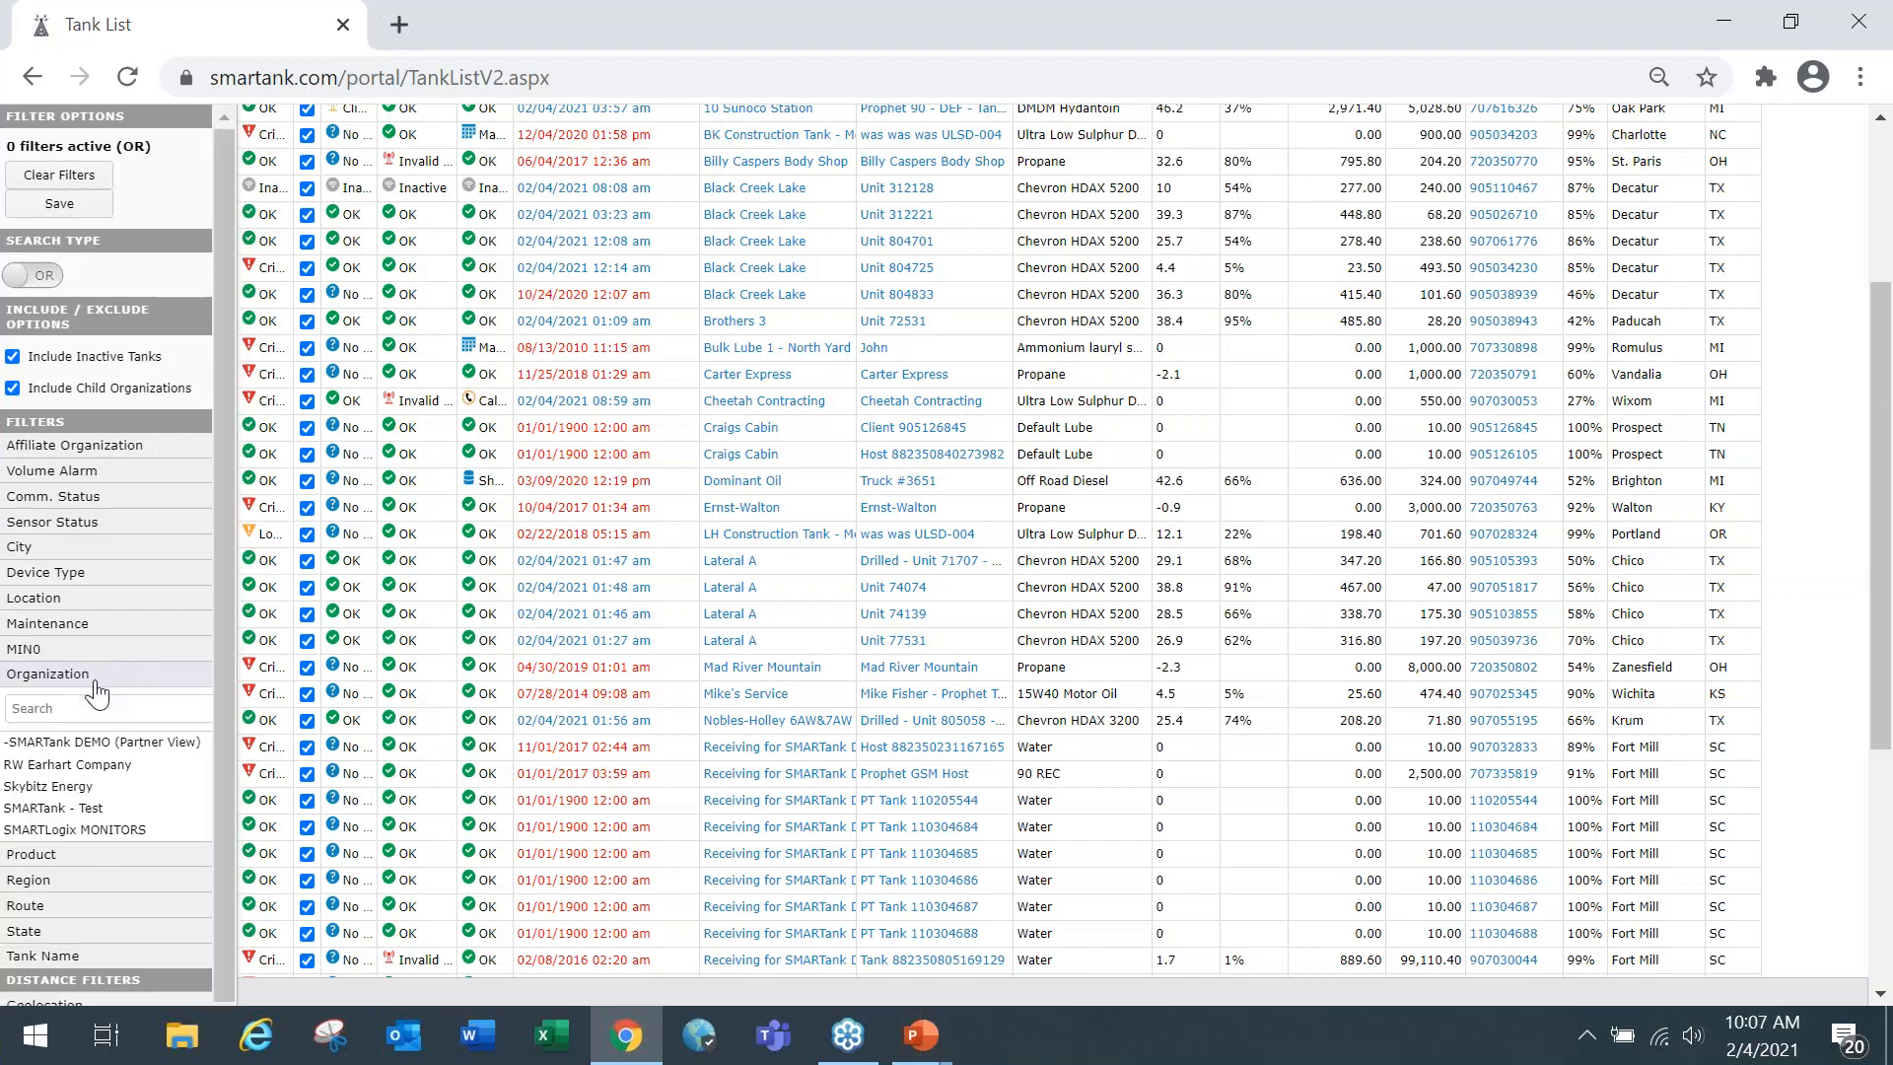
click(106, 813)
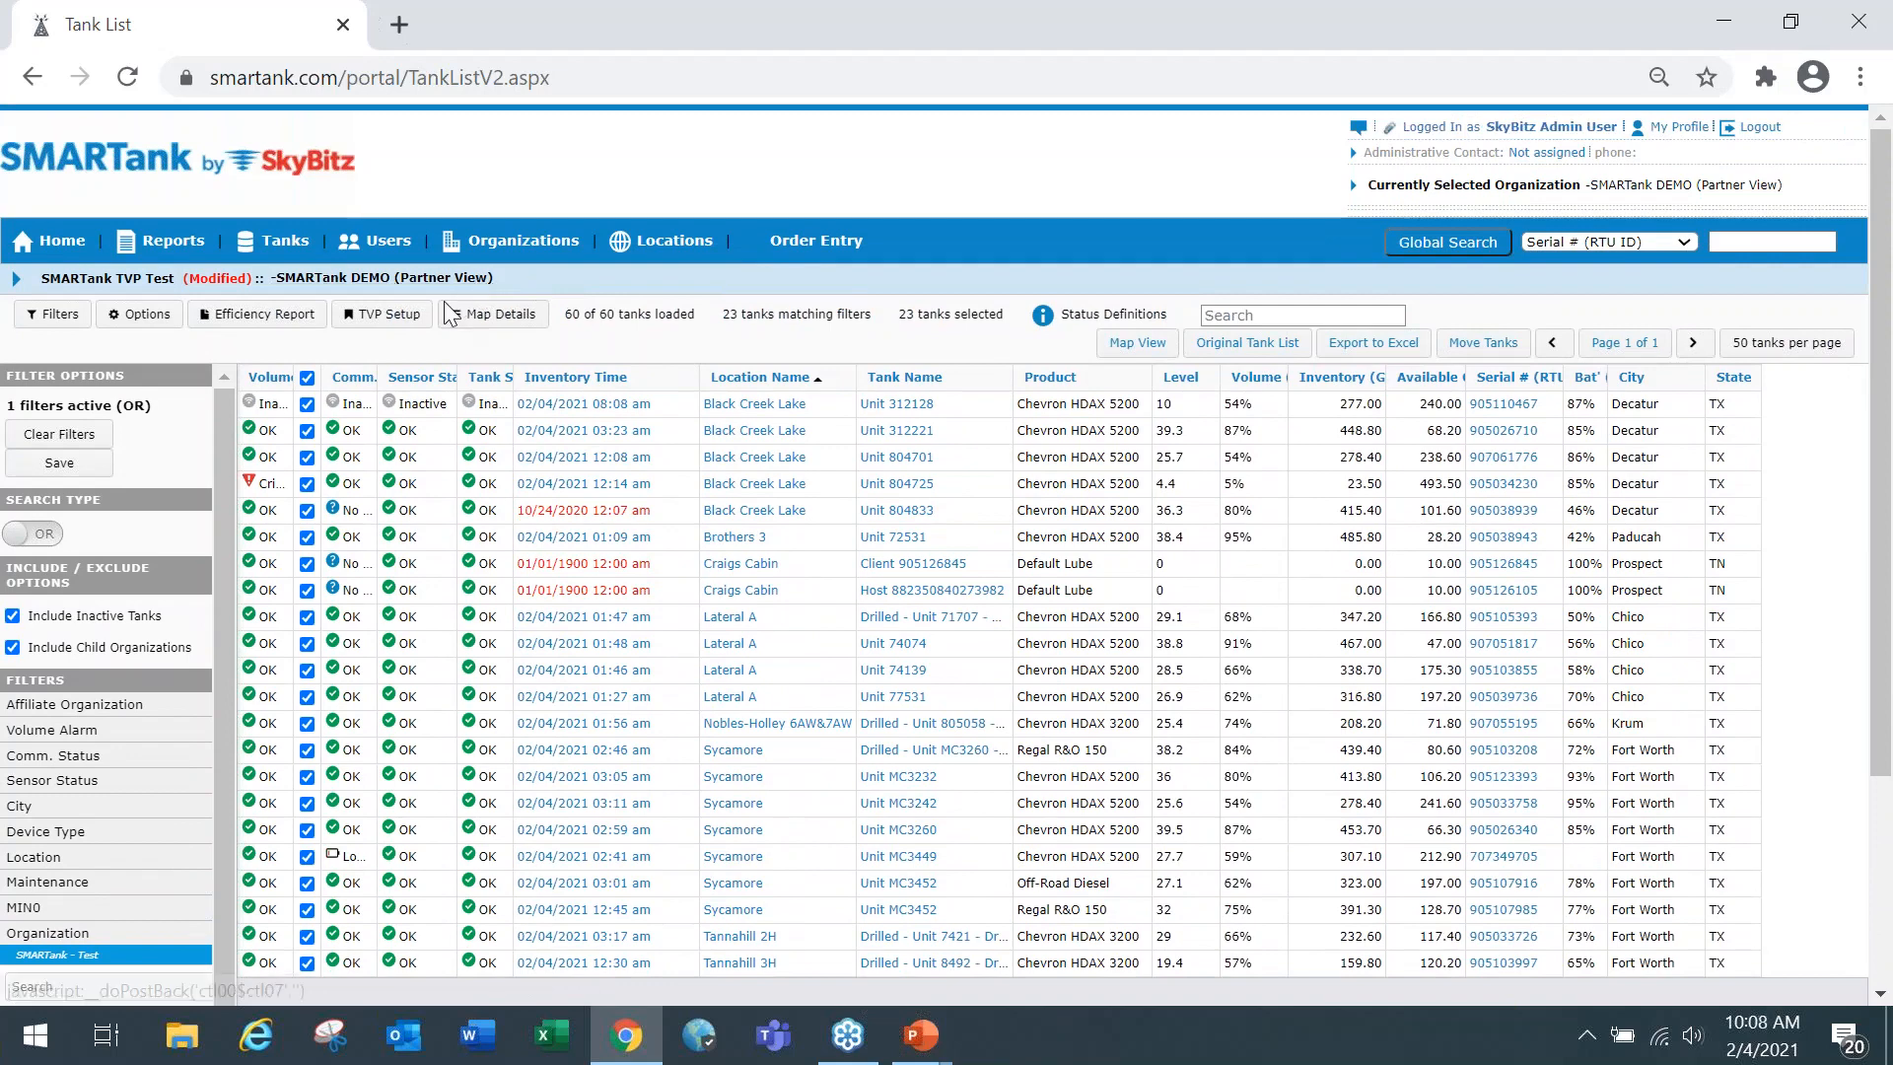
scroll(213, 513, down, 1)
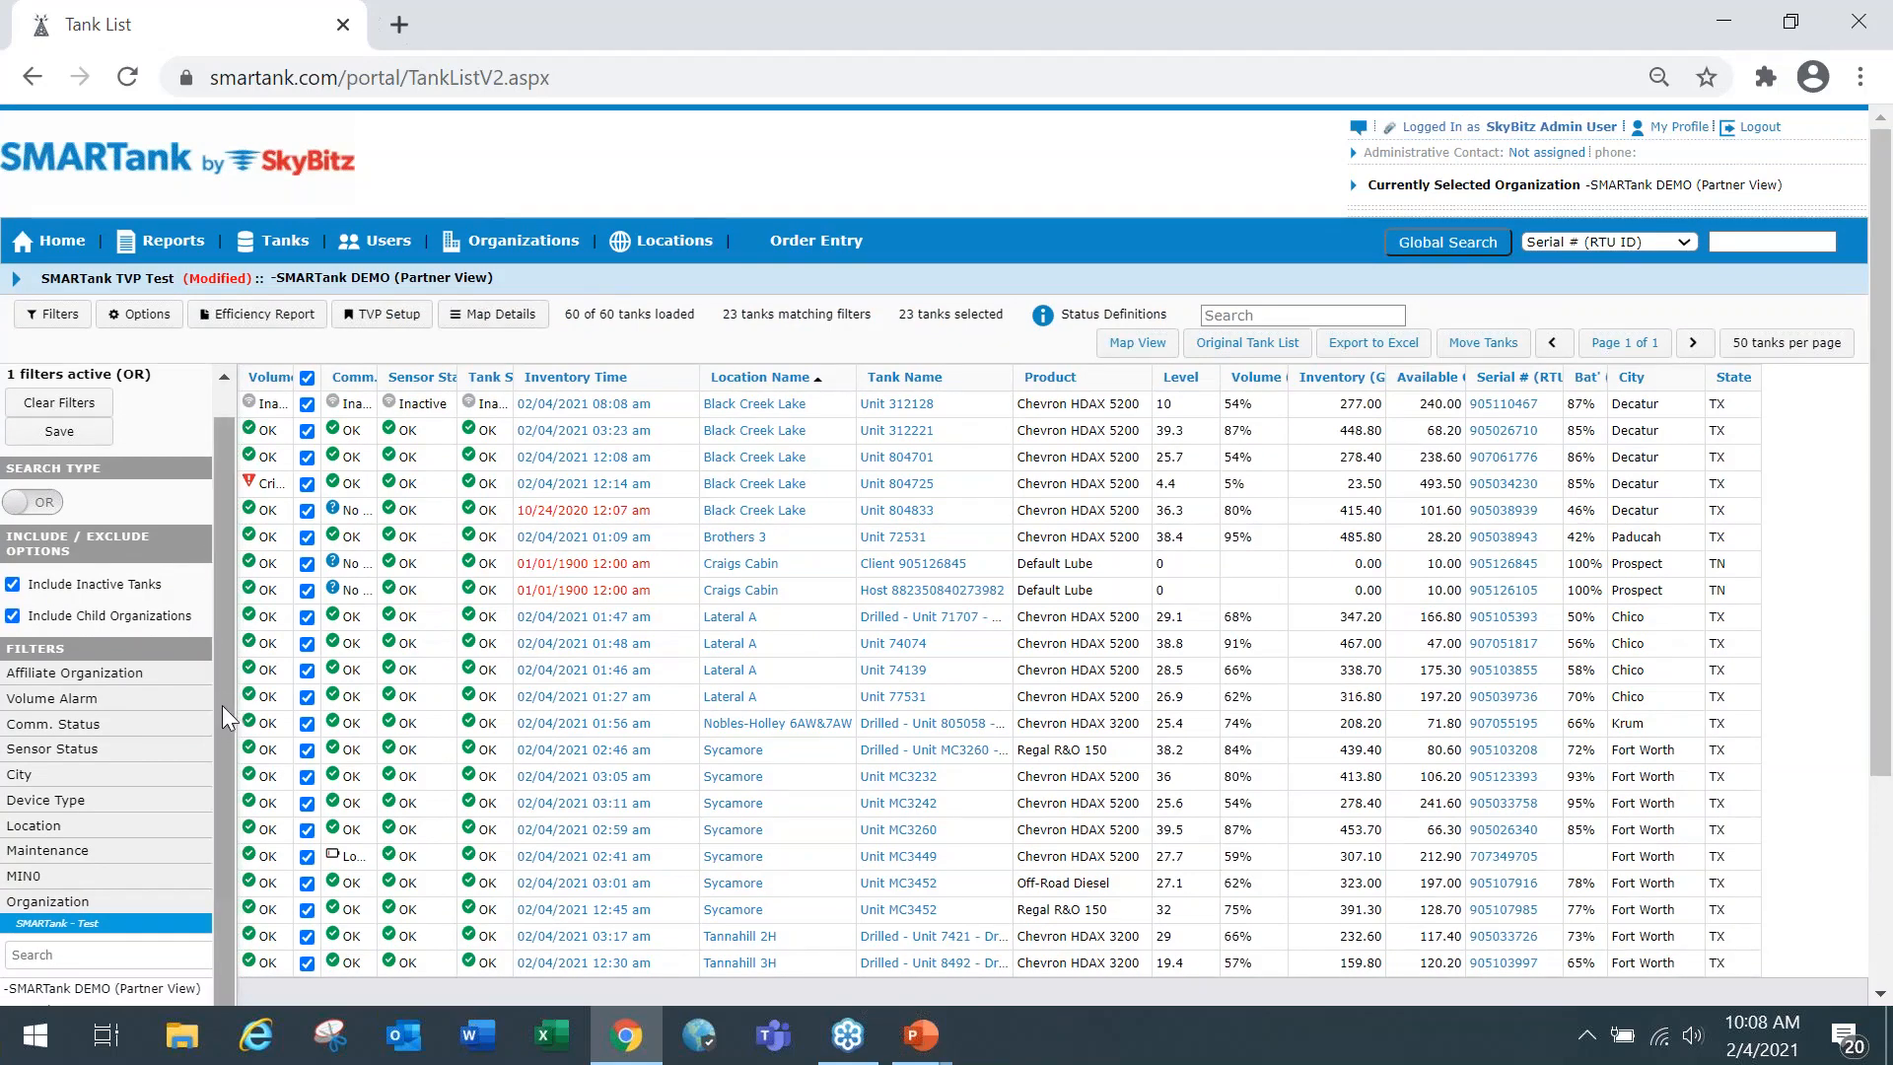
scroll(227, 706, up, 1)
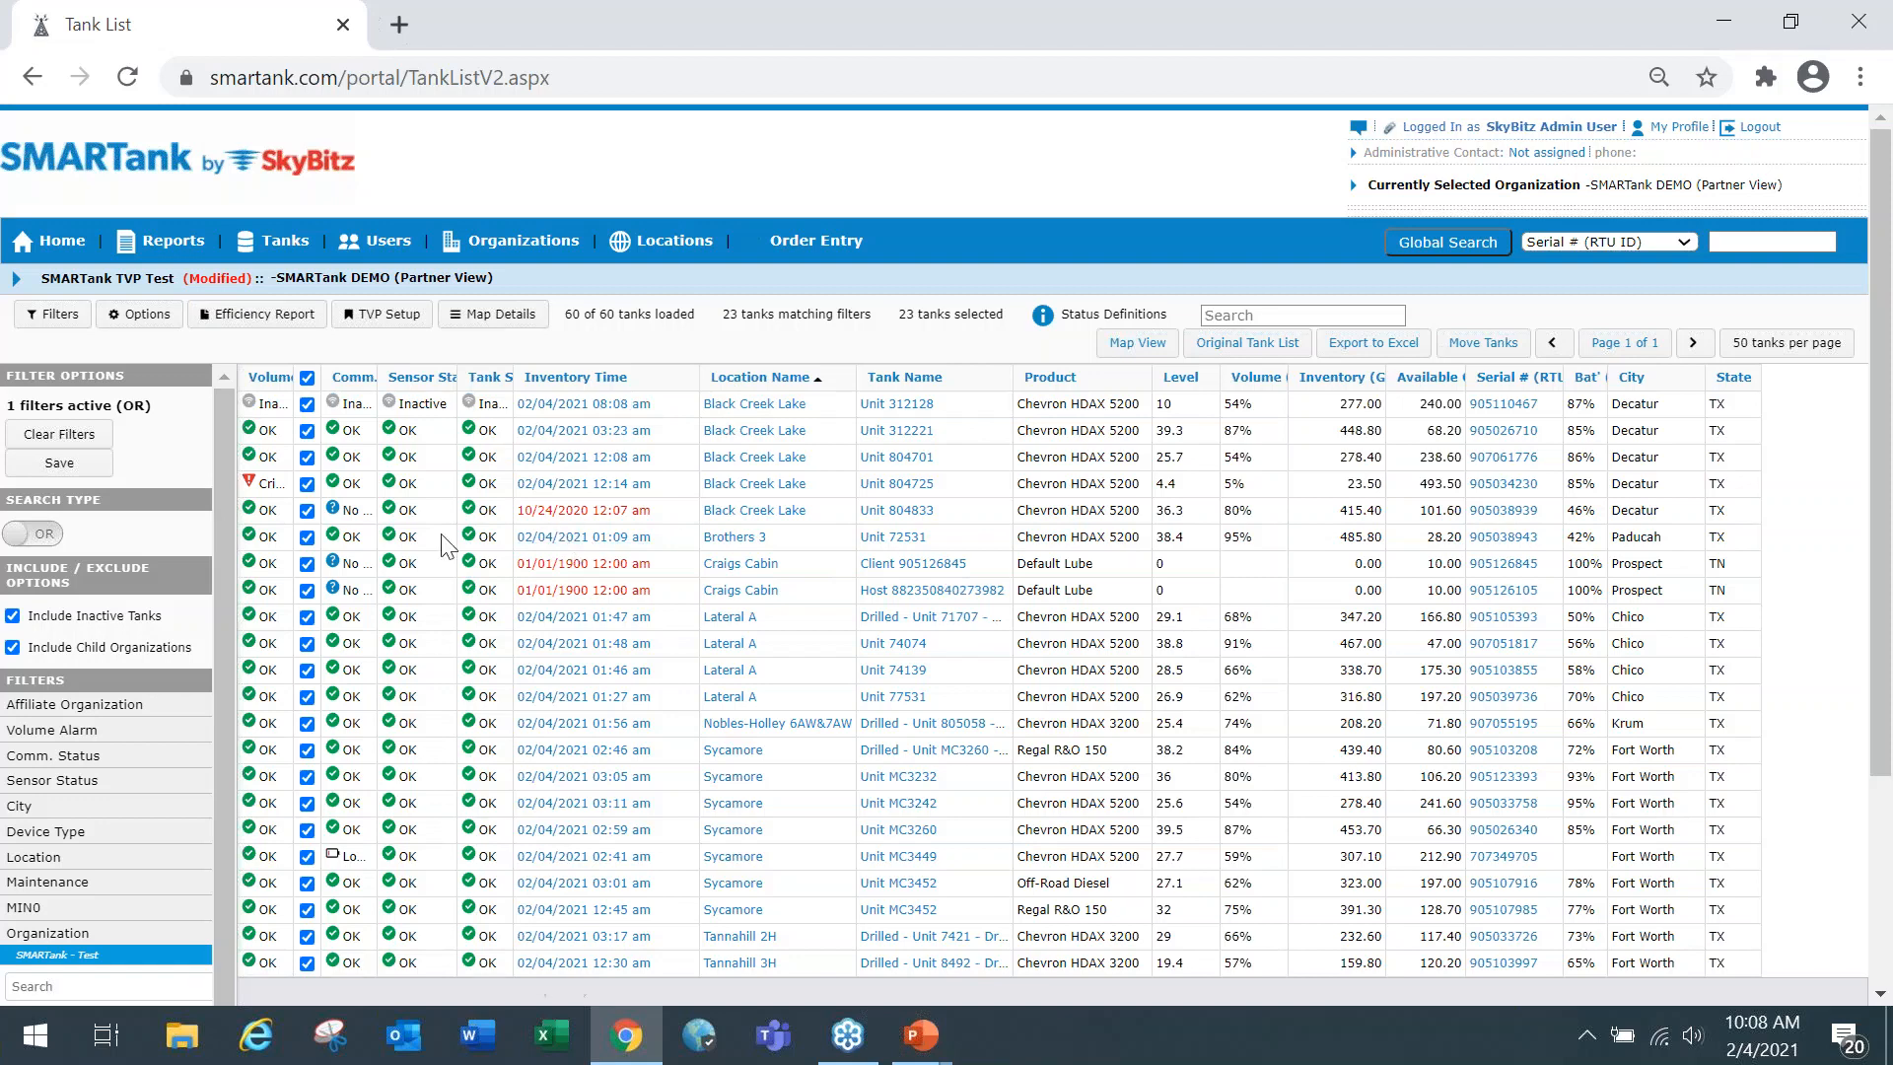
Open the tank list display options and add Active as the first of the selected columns.
click(157, 317)
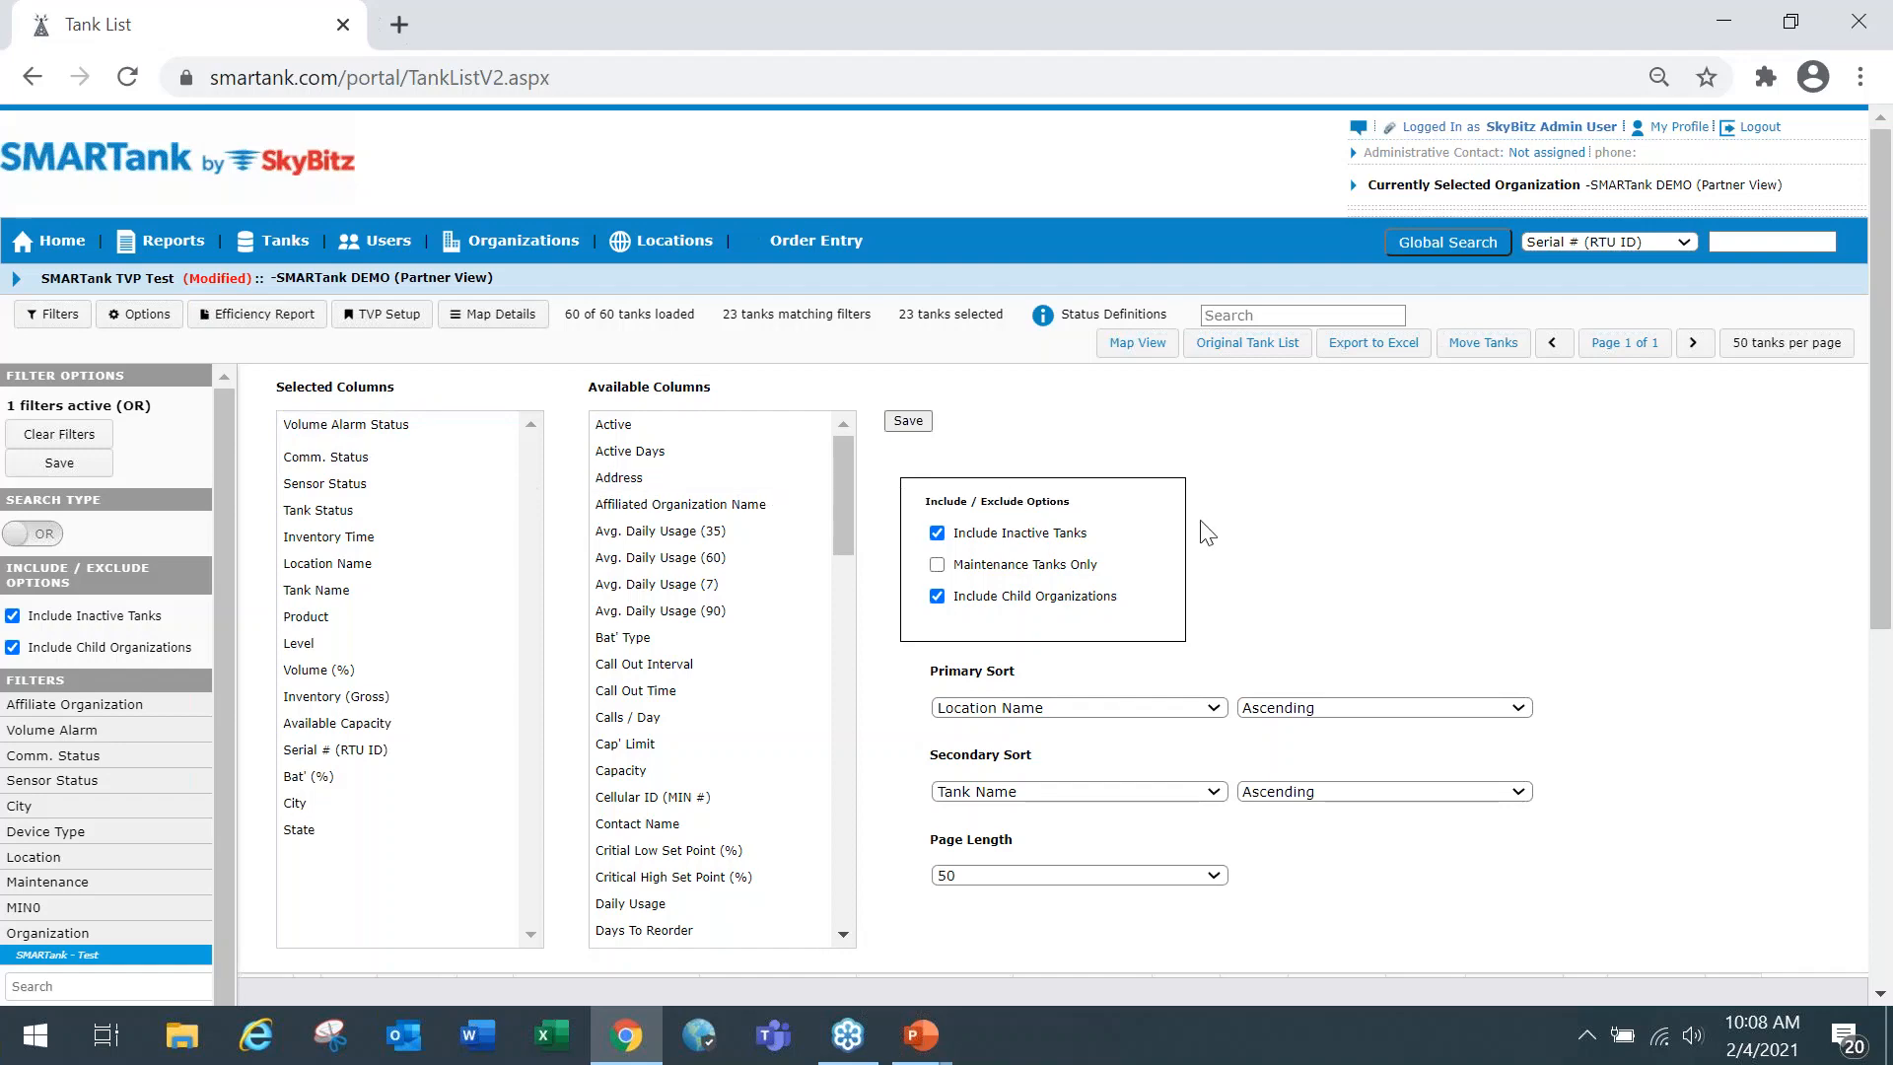
scroll(1356, 547, down, 2)
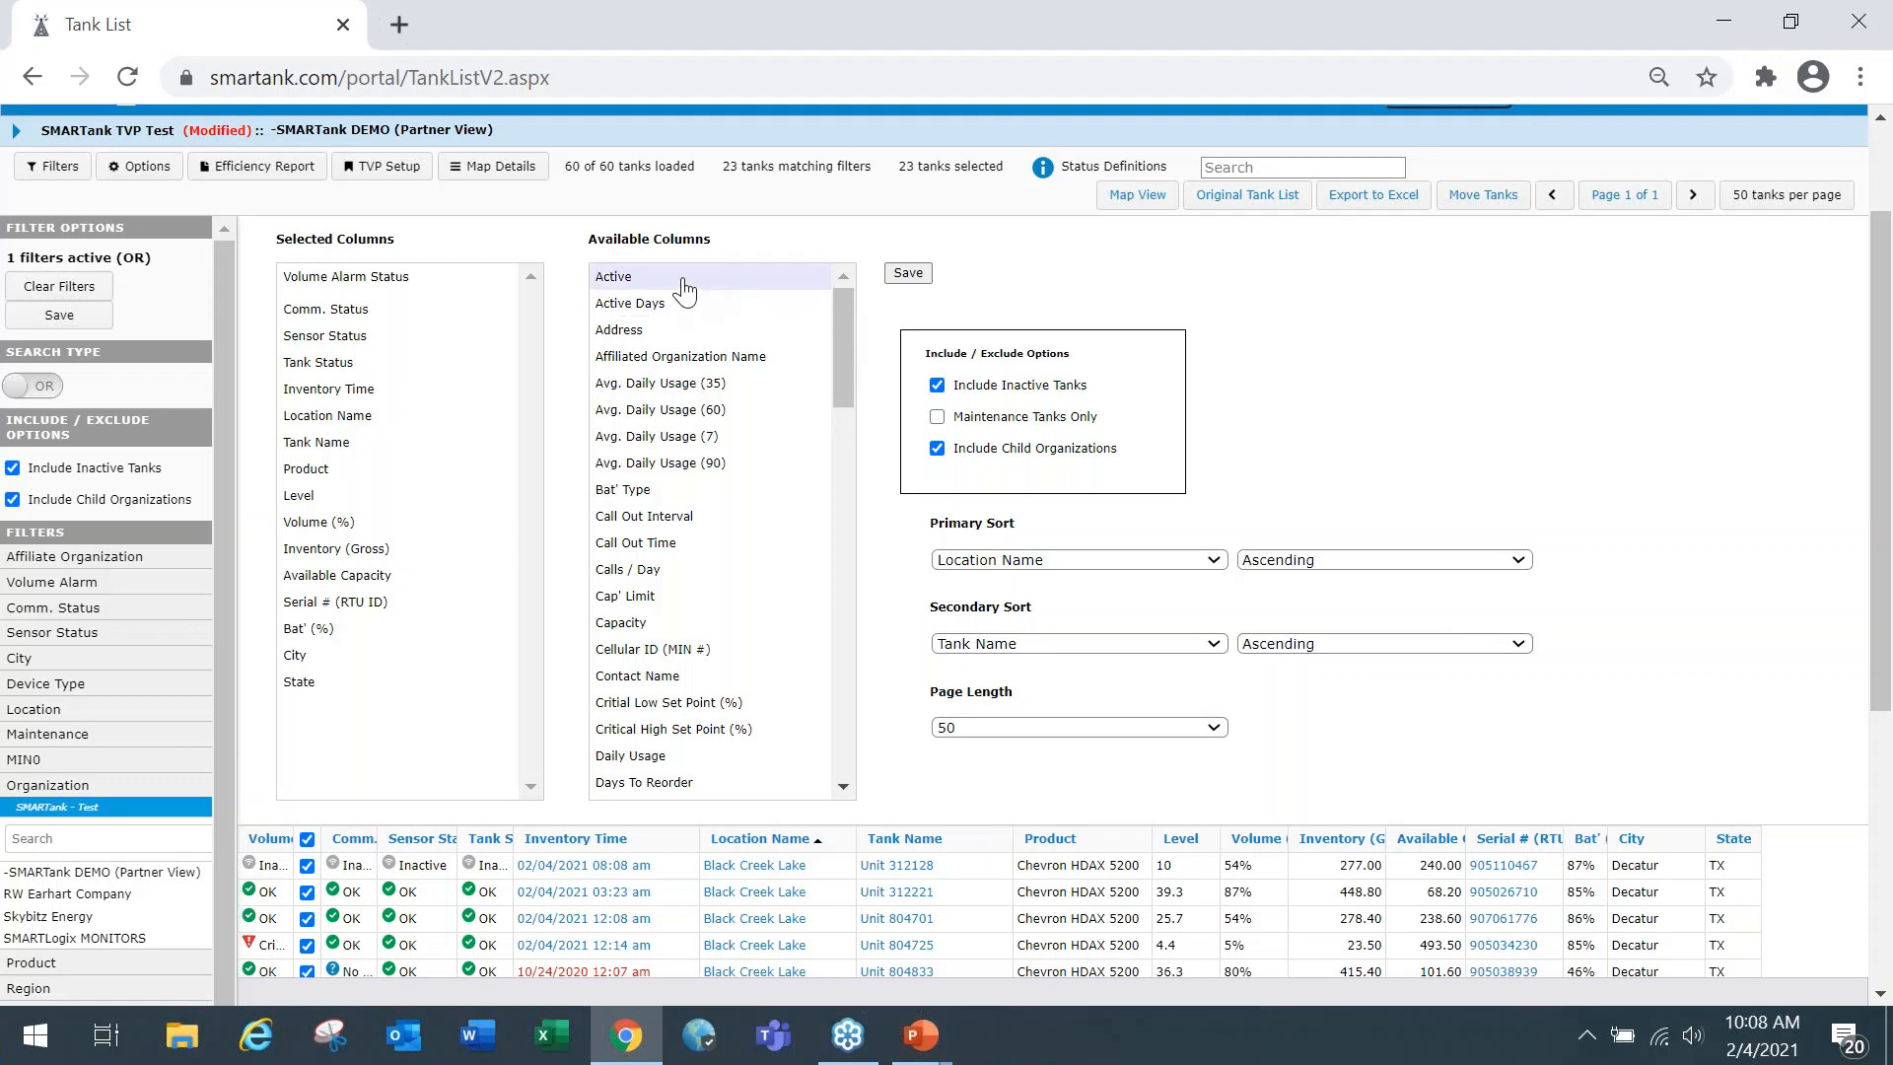
drag(691, 288, 400, 284)
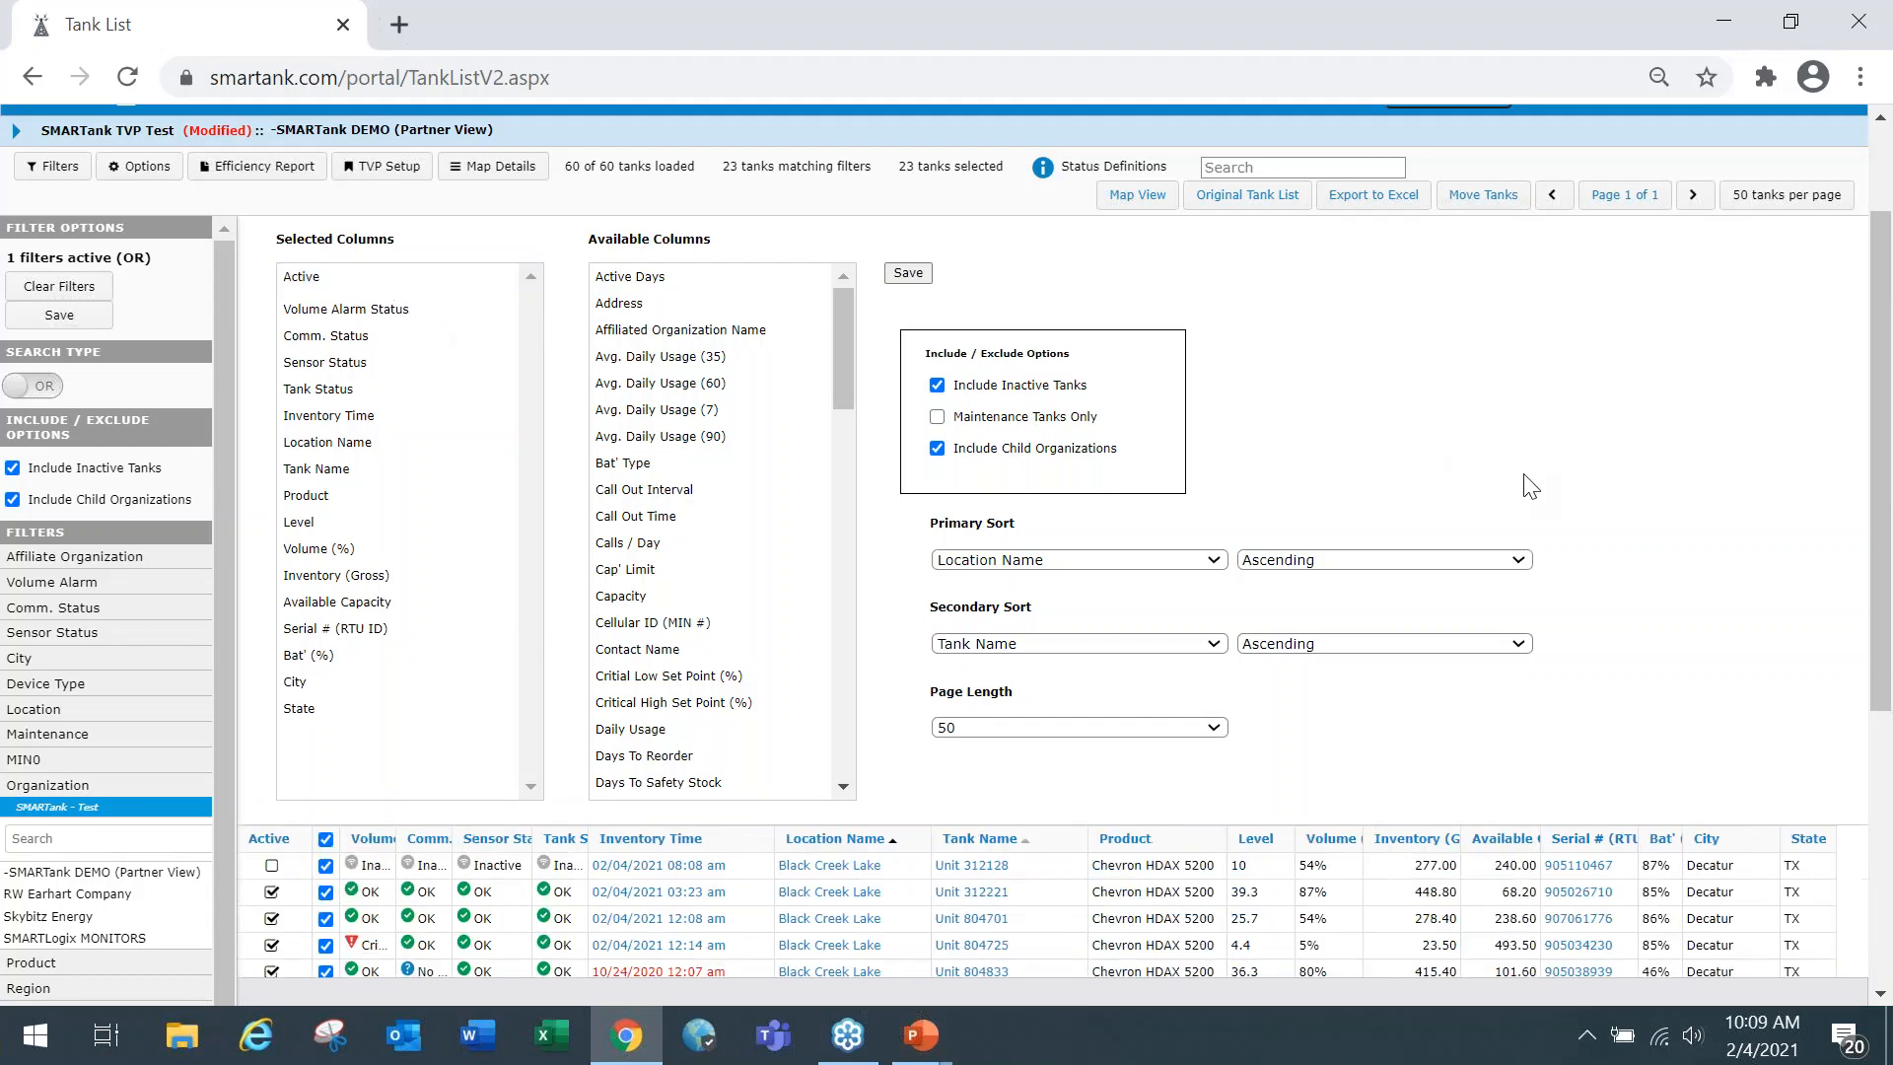
scroll(1533, 488, down, 2)
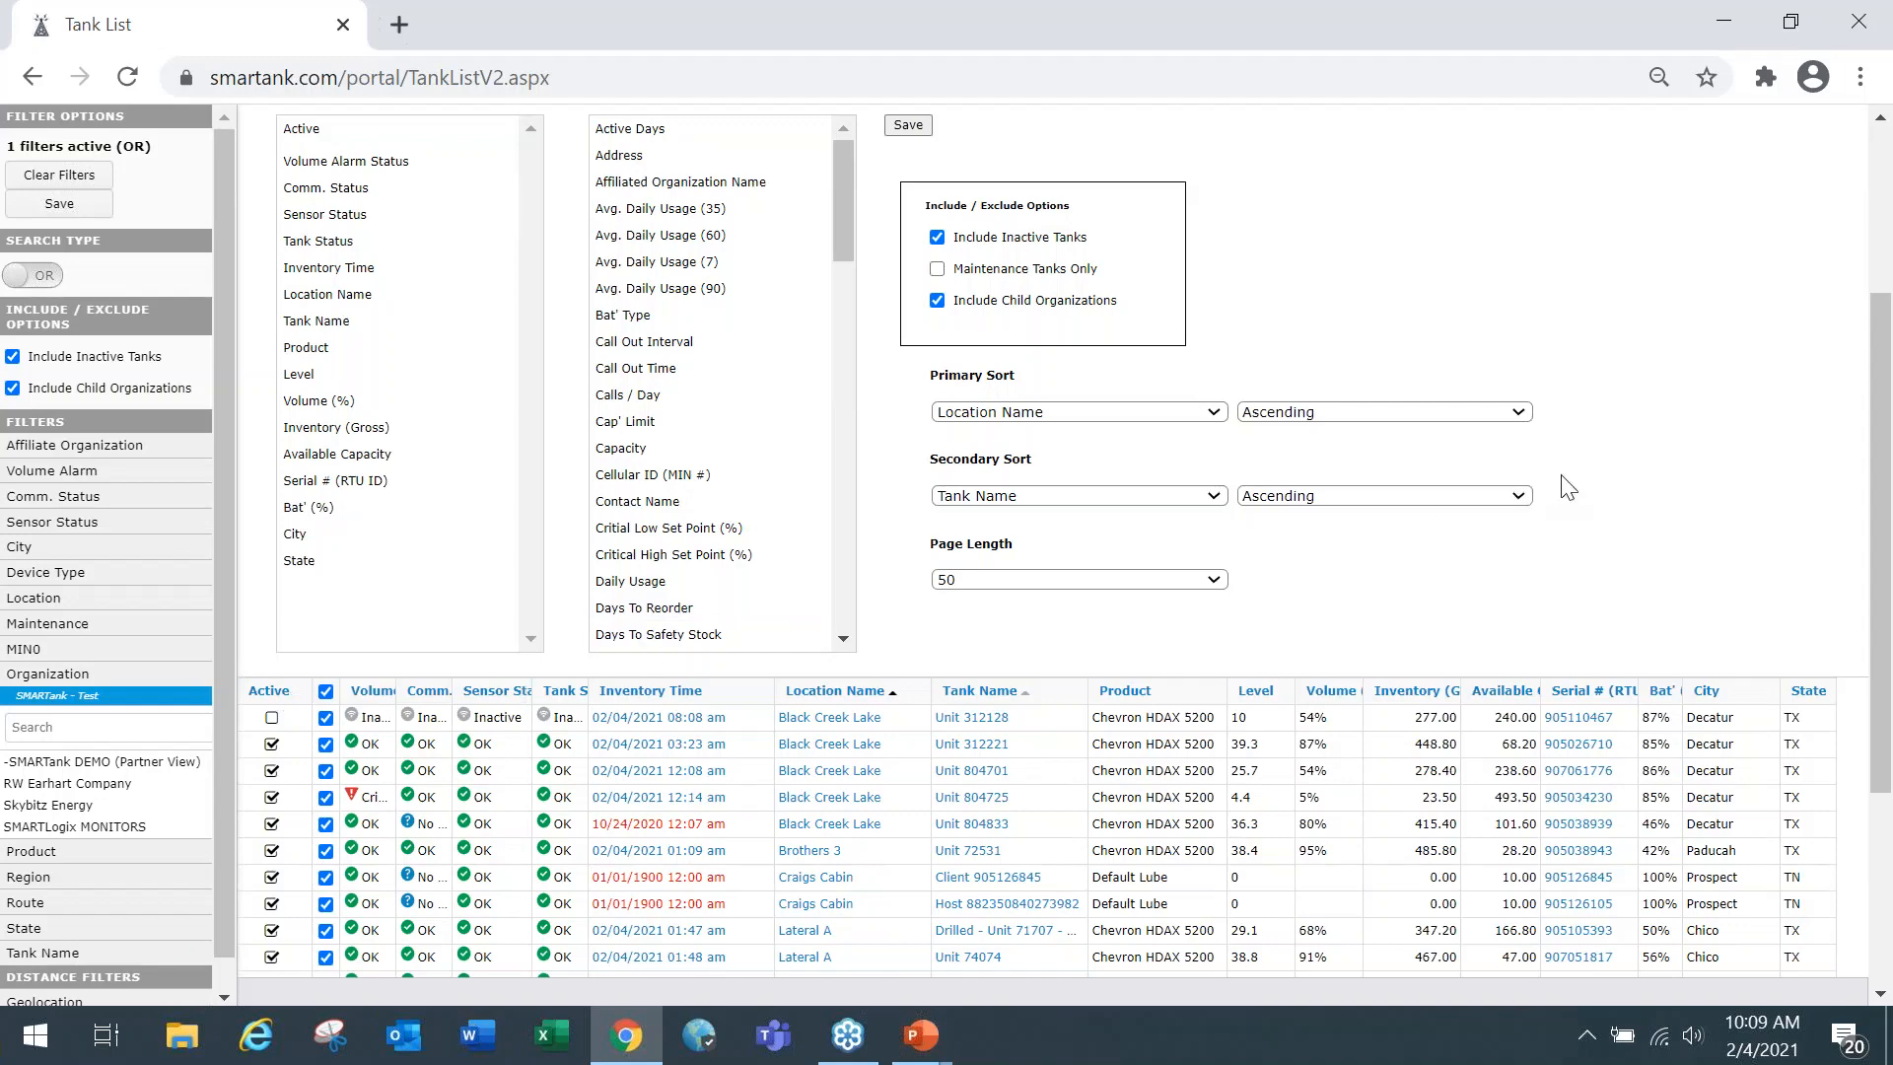
scroll(1568, 487, up, 1)
scroll(1568, 487, up, 3)
scroll(1567, 487, down, 2)
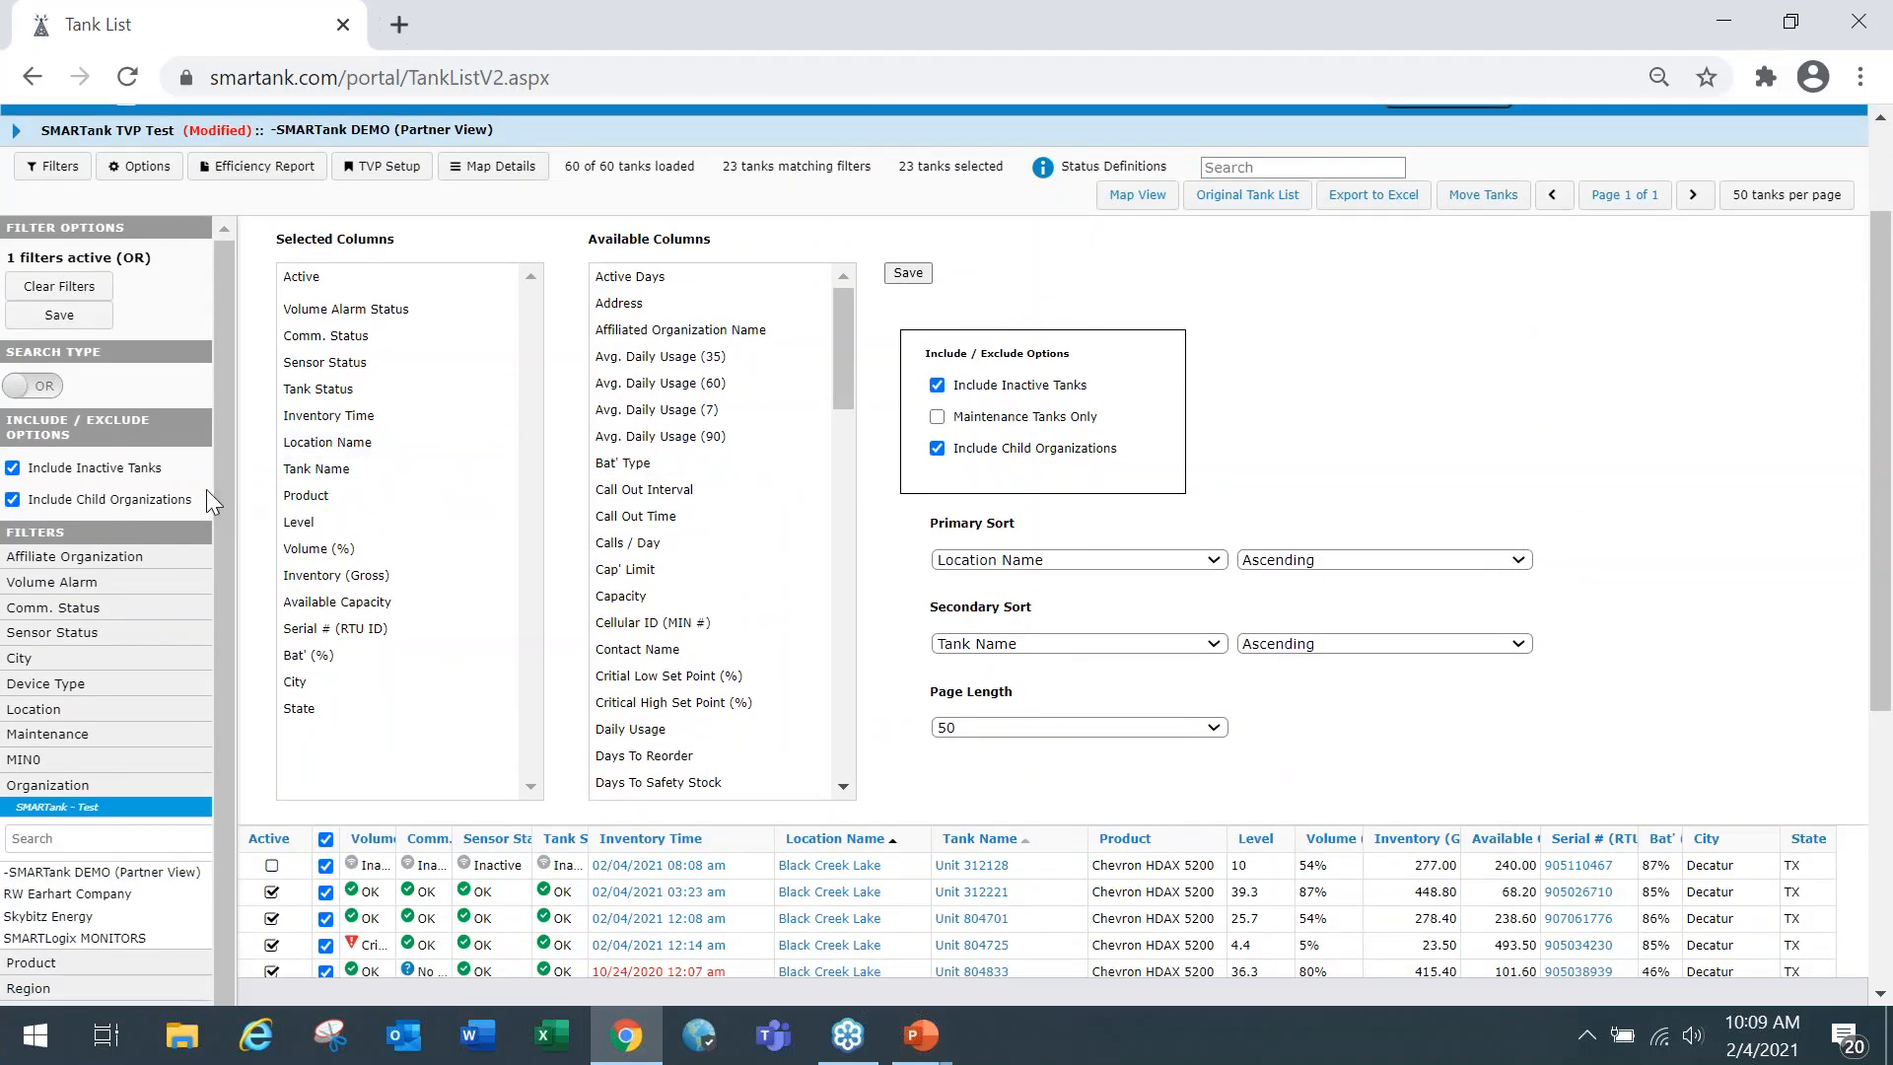
Open the tank view profile setup and review the profile, organization, visibility and user settings of SMARTank TVP Test.
scroll(395, 394, up, 3)
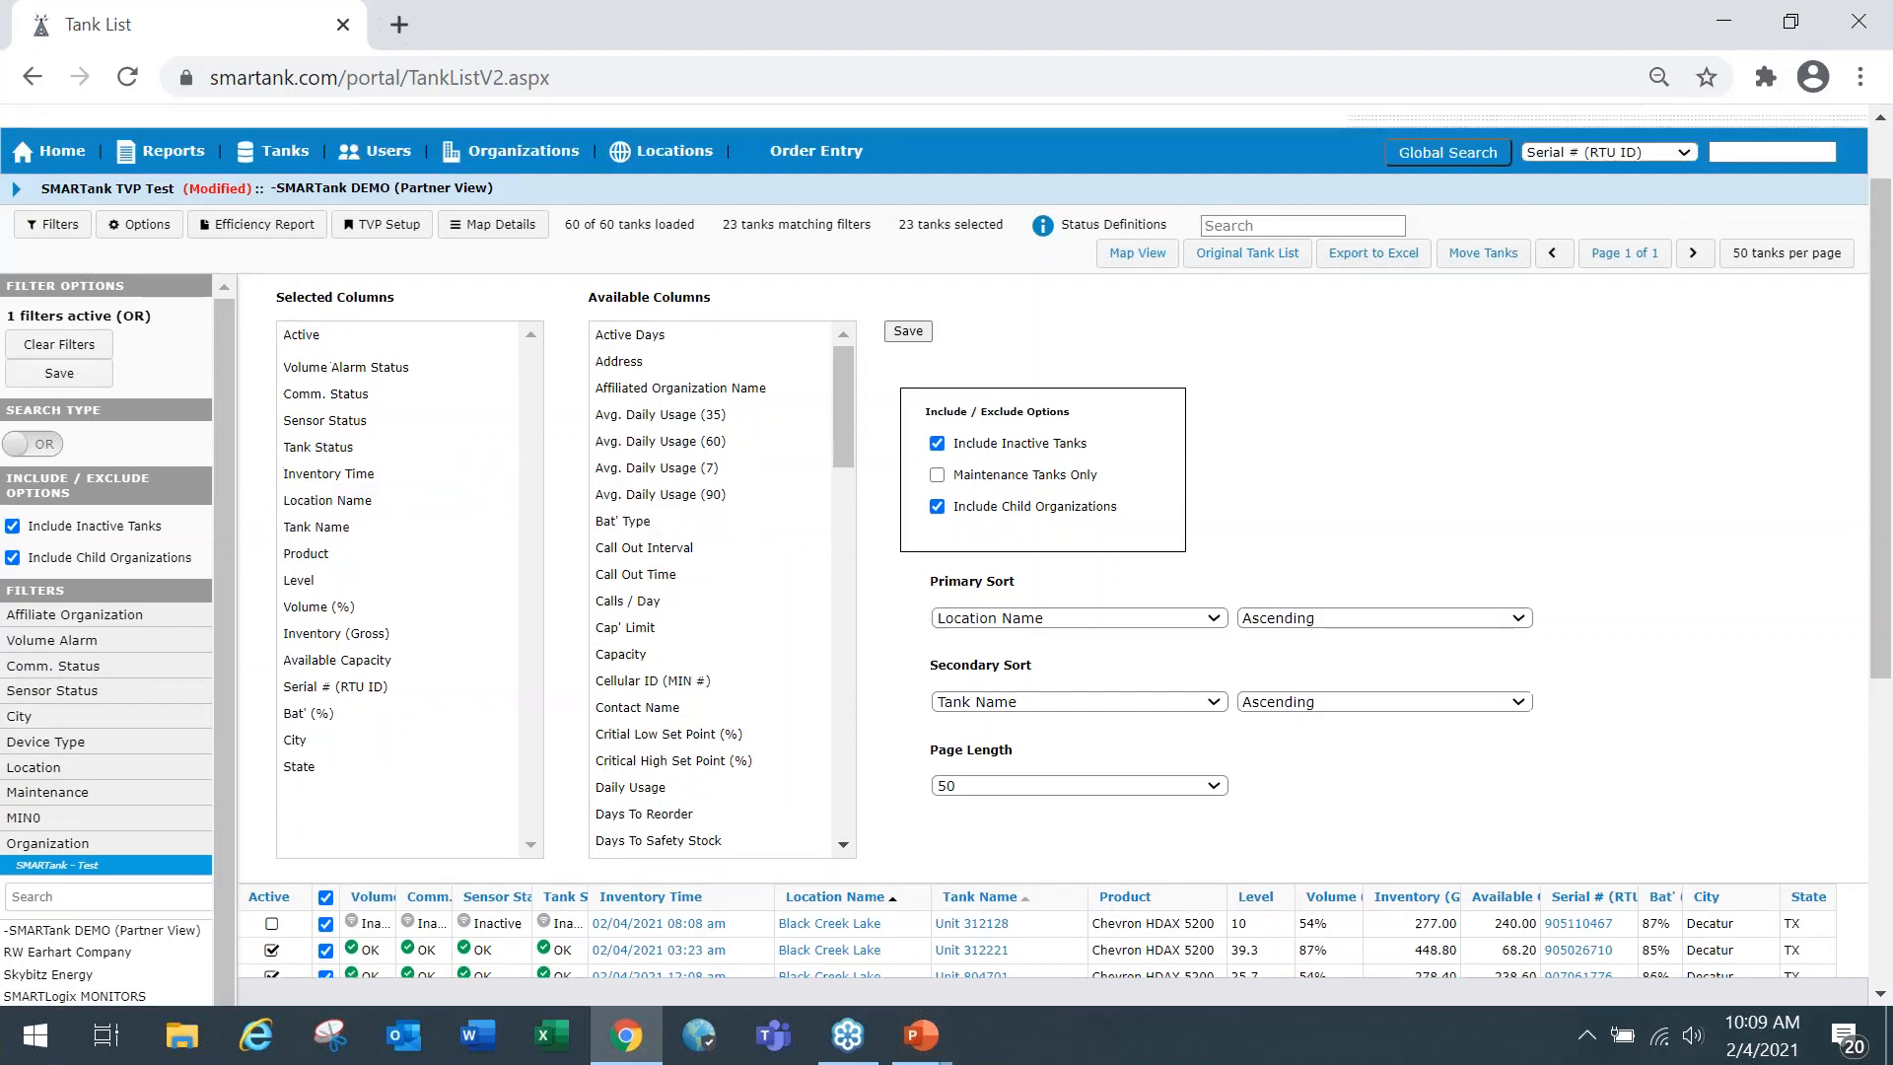
scroll(393, 362, up, 1)
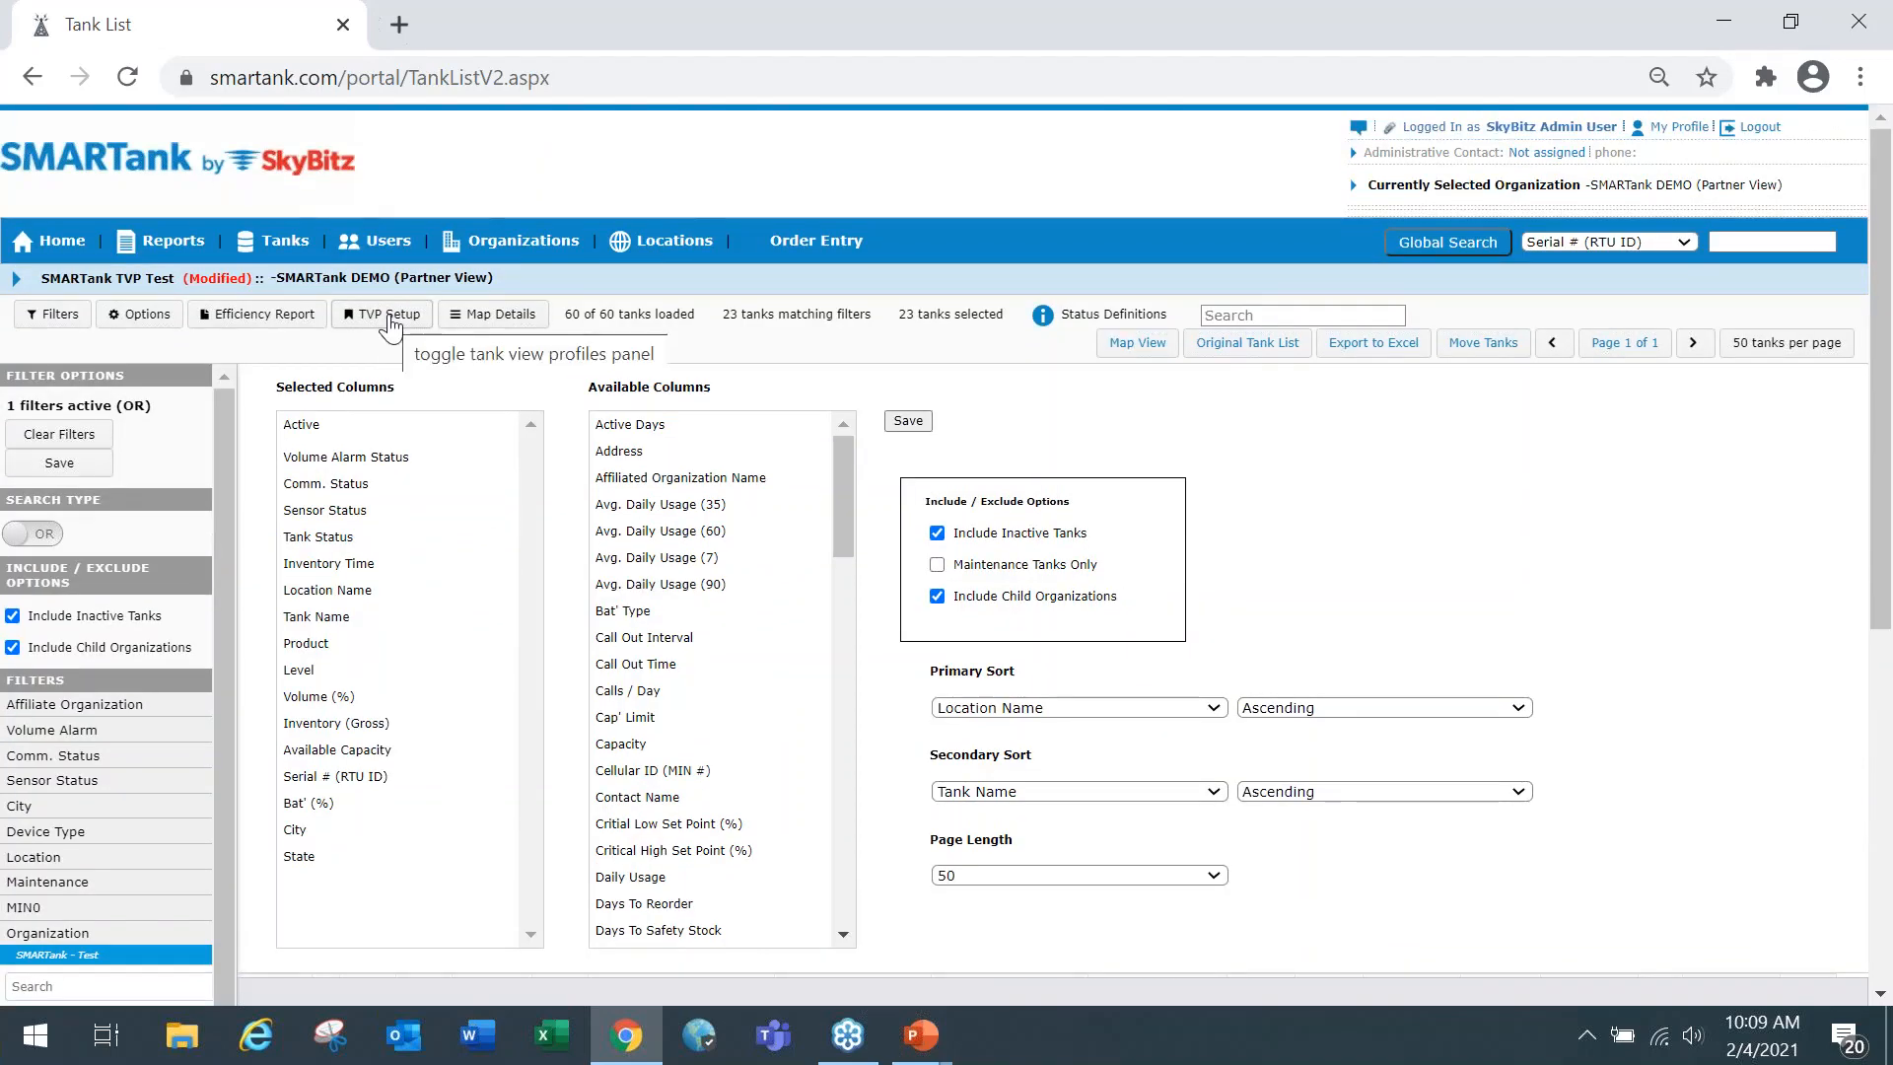
click(392, 322)
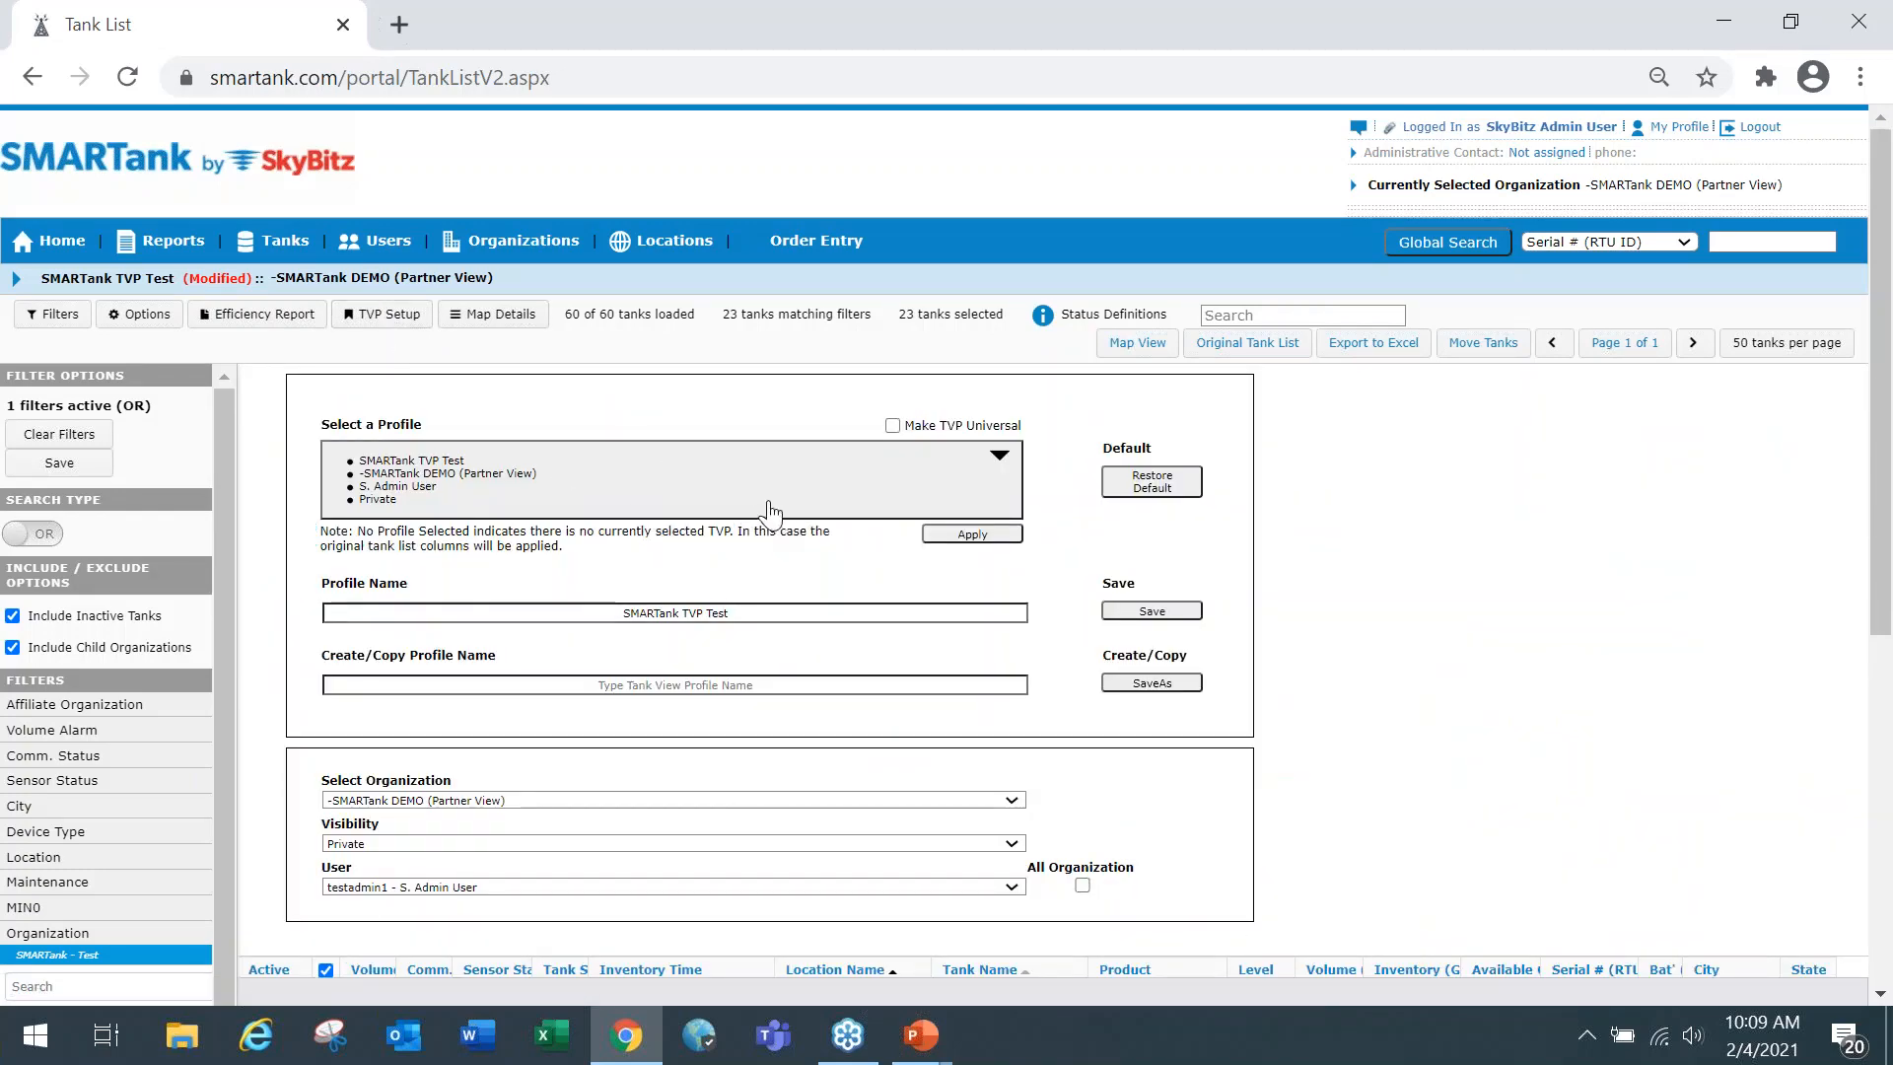
scroll(1301, 631, down, 1)
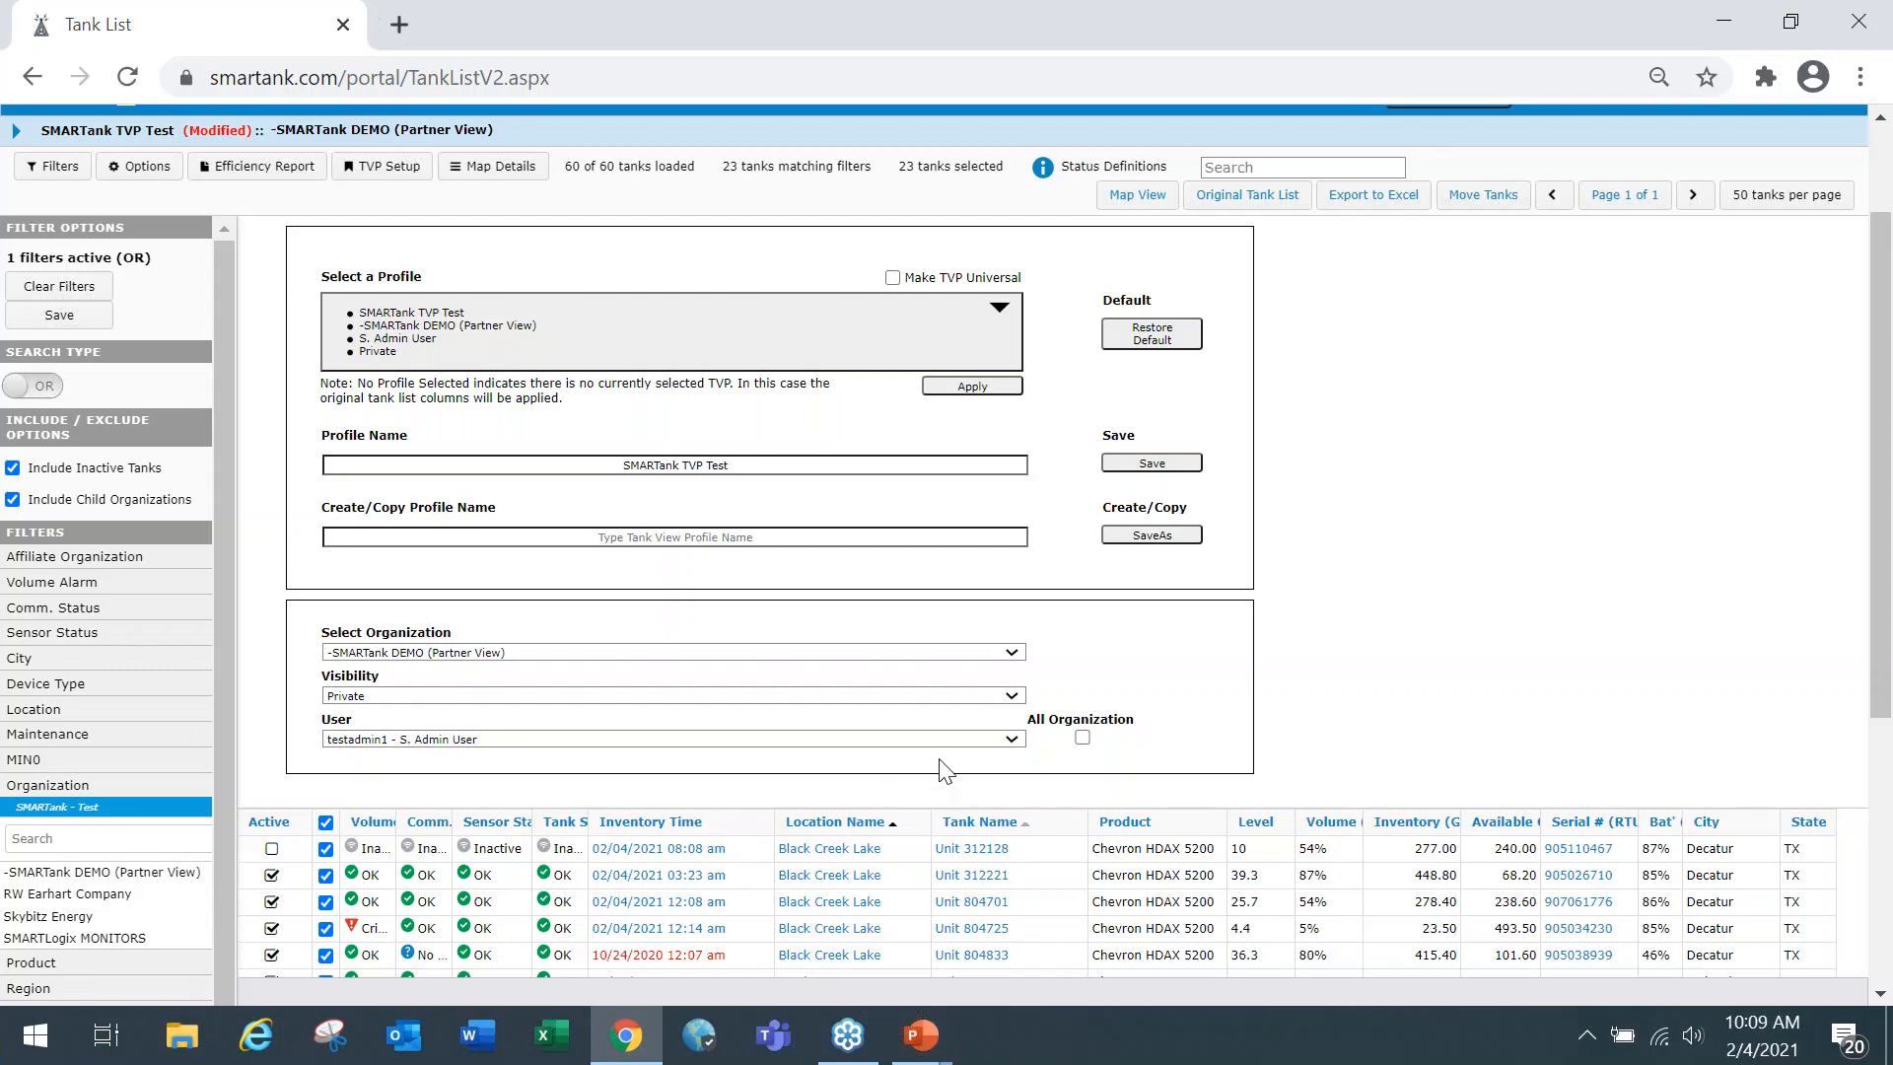
scroll(937, 734, up, 2)
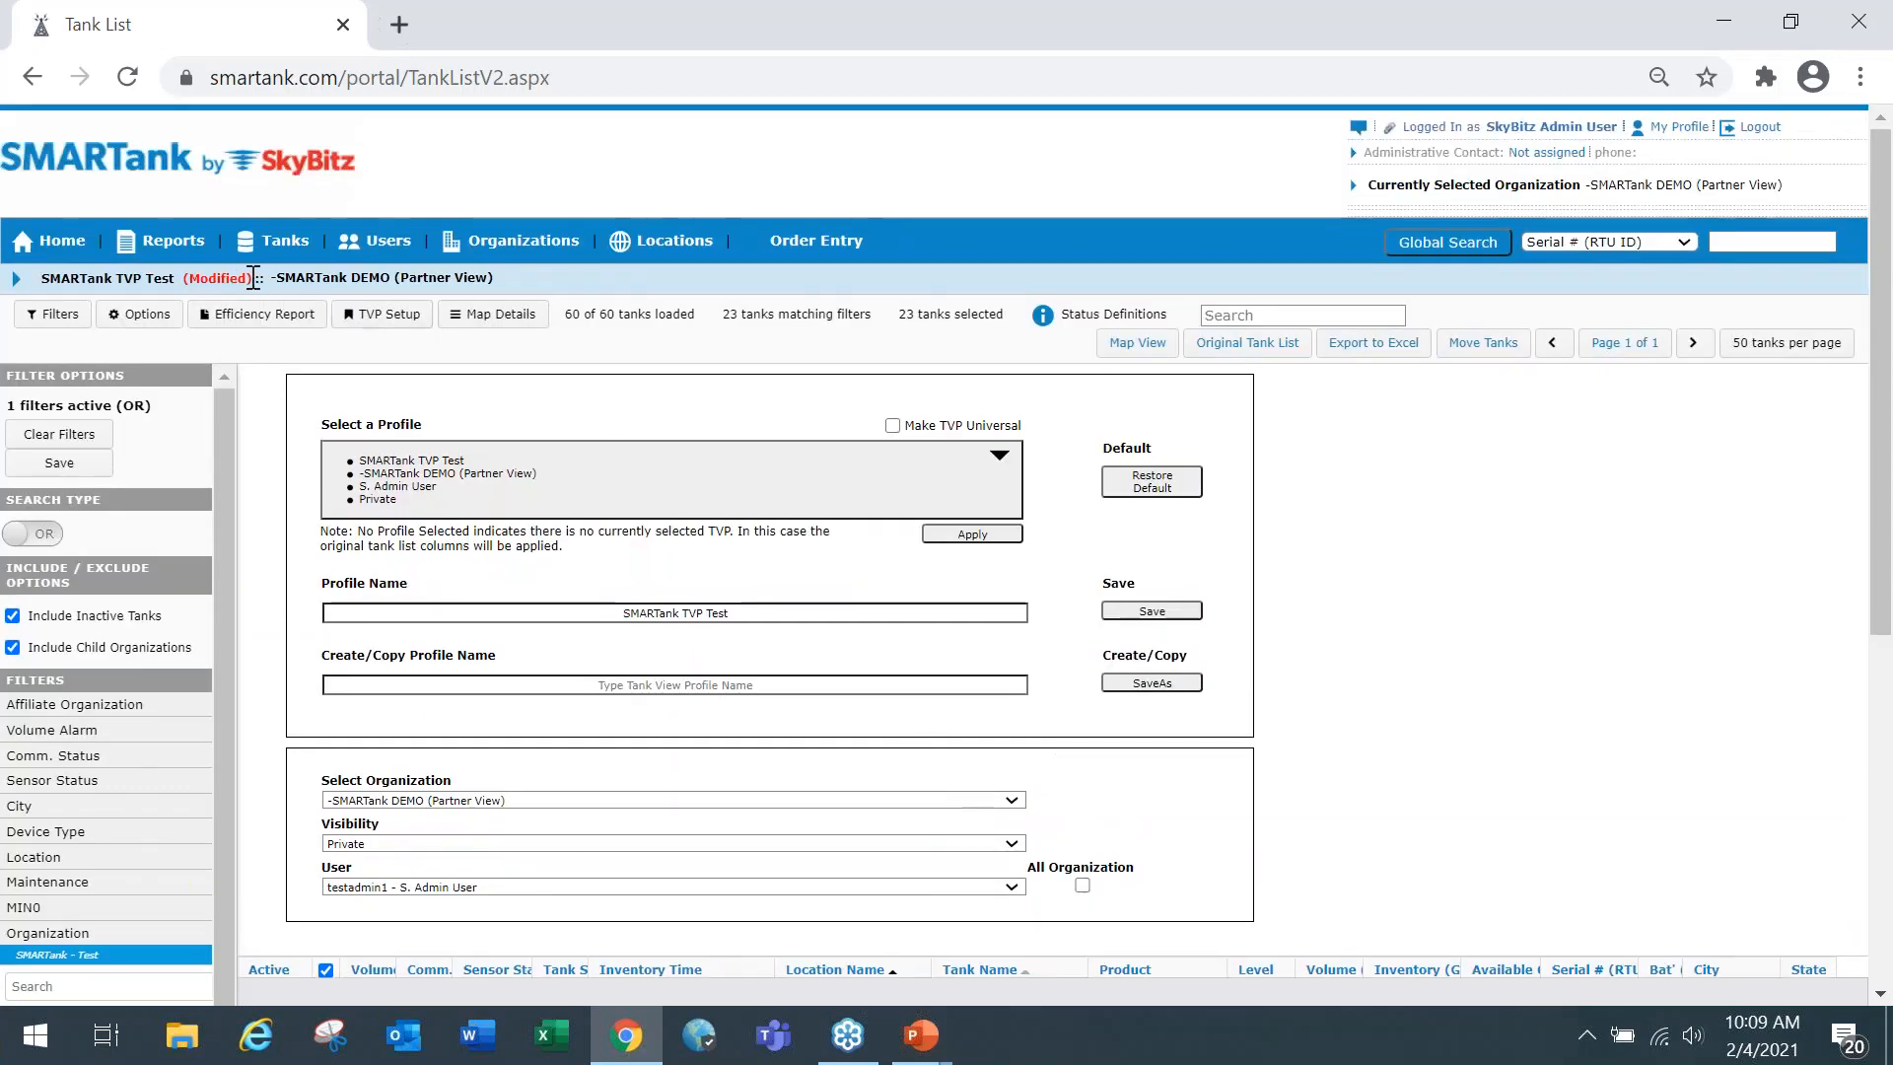
drag(253, 279, 213, 279)
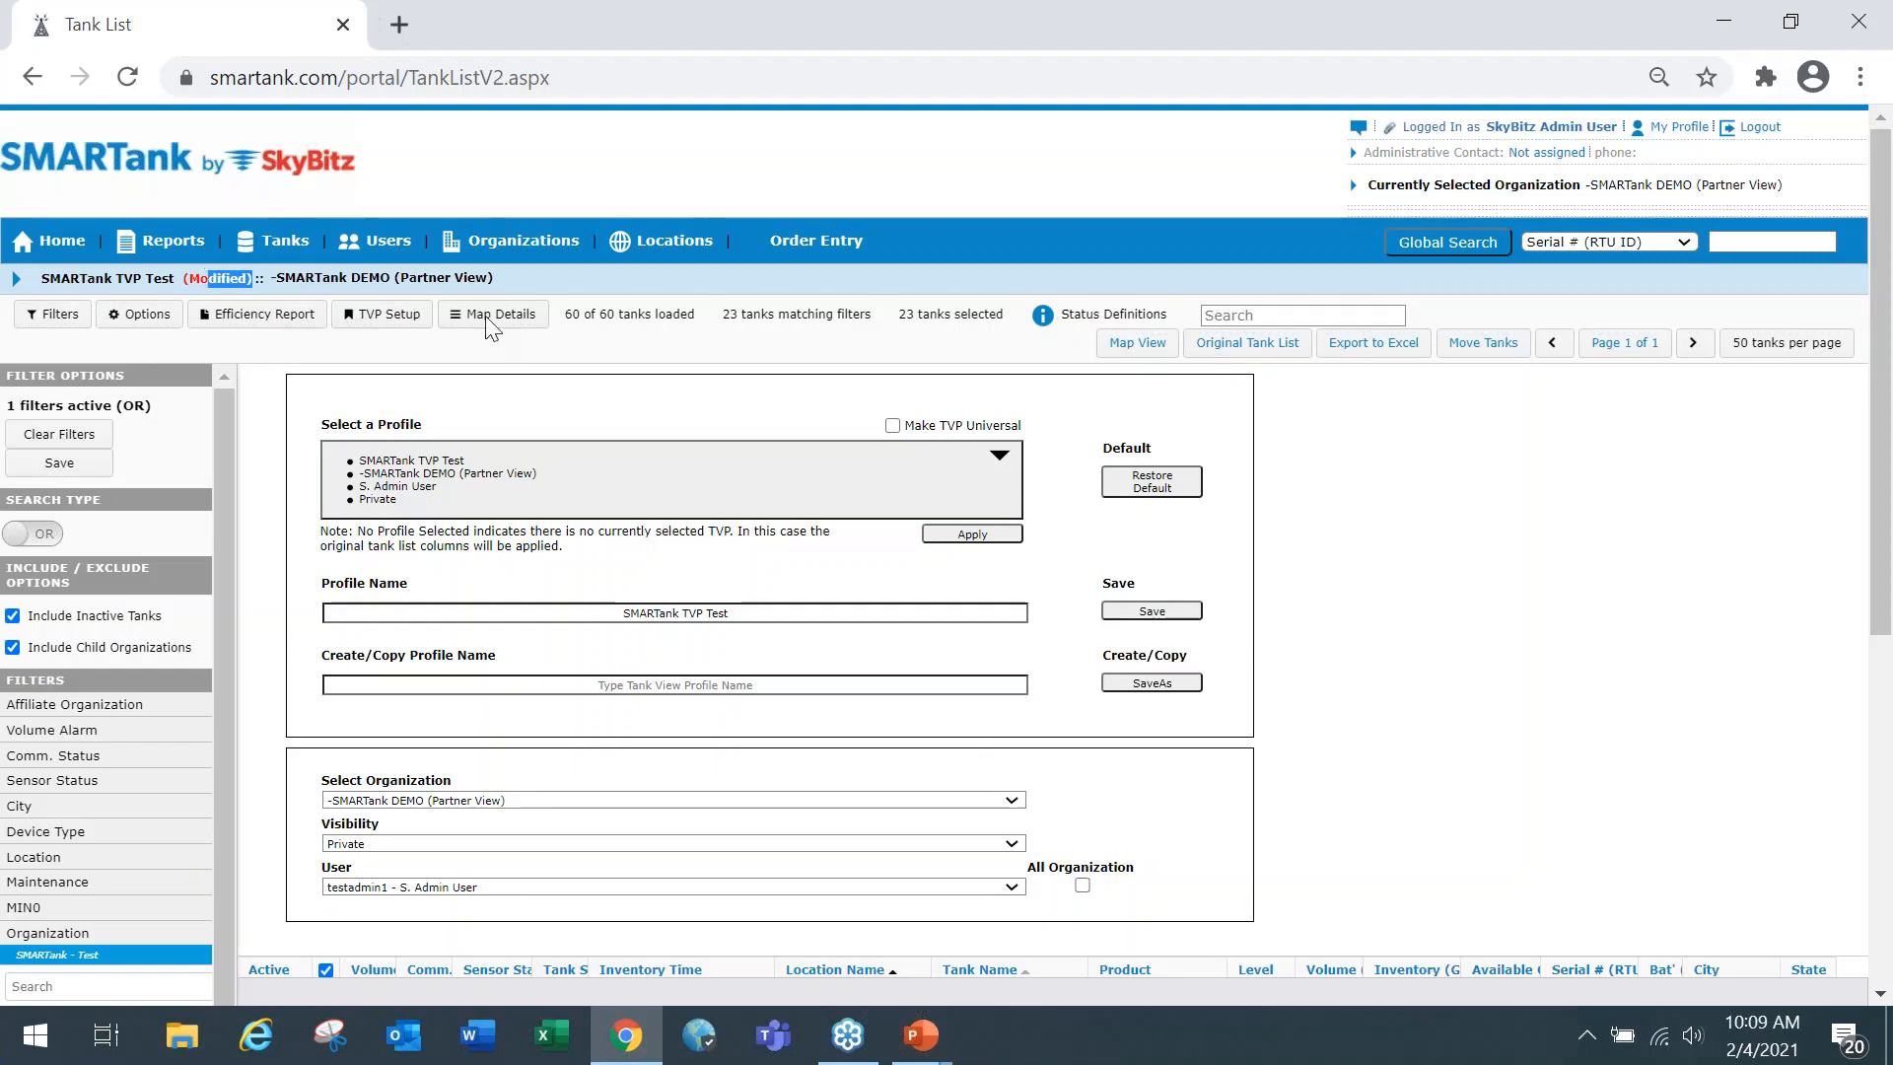
click(705, 399)
scroll(1417, 562, down, 2)
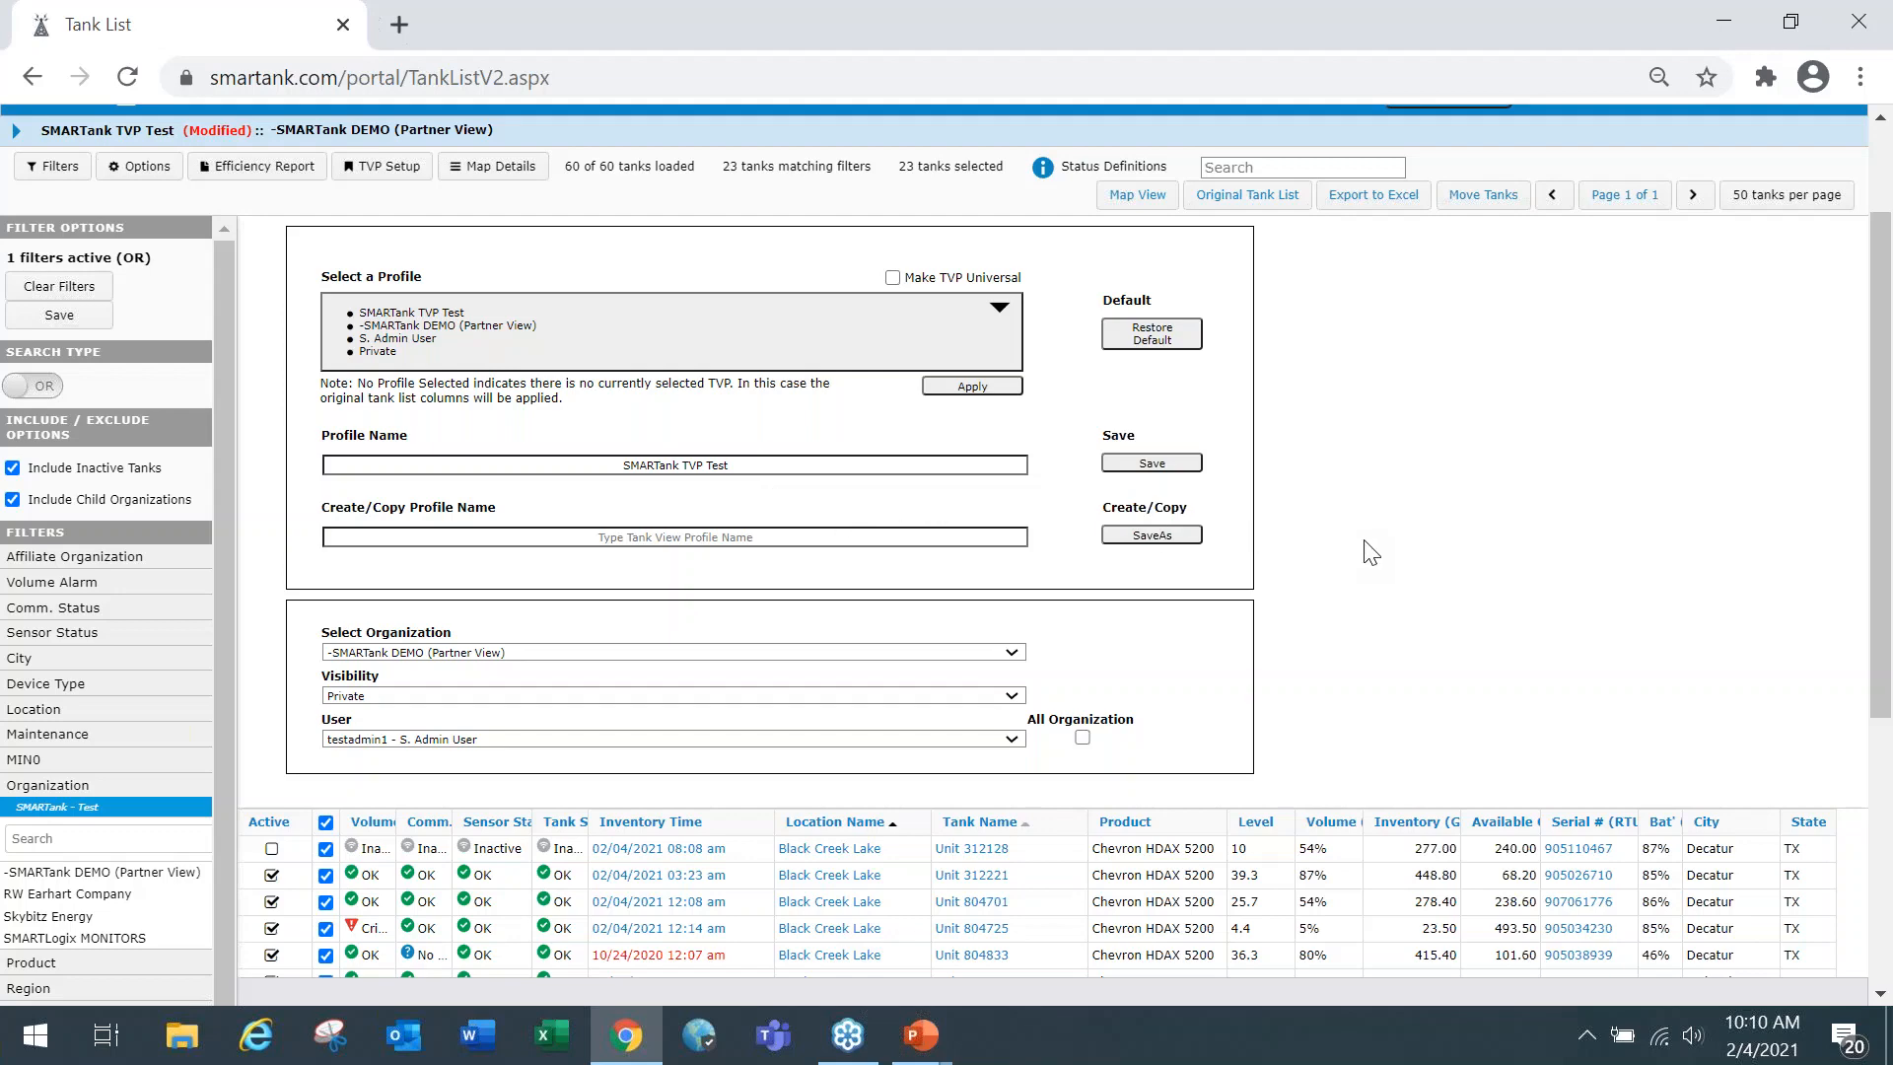
scroll(1370, 553, down, 3)
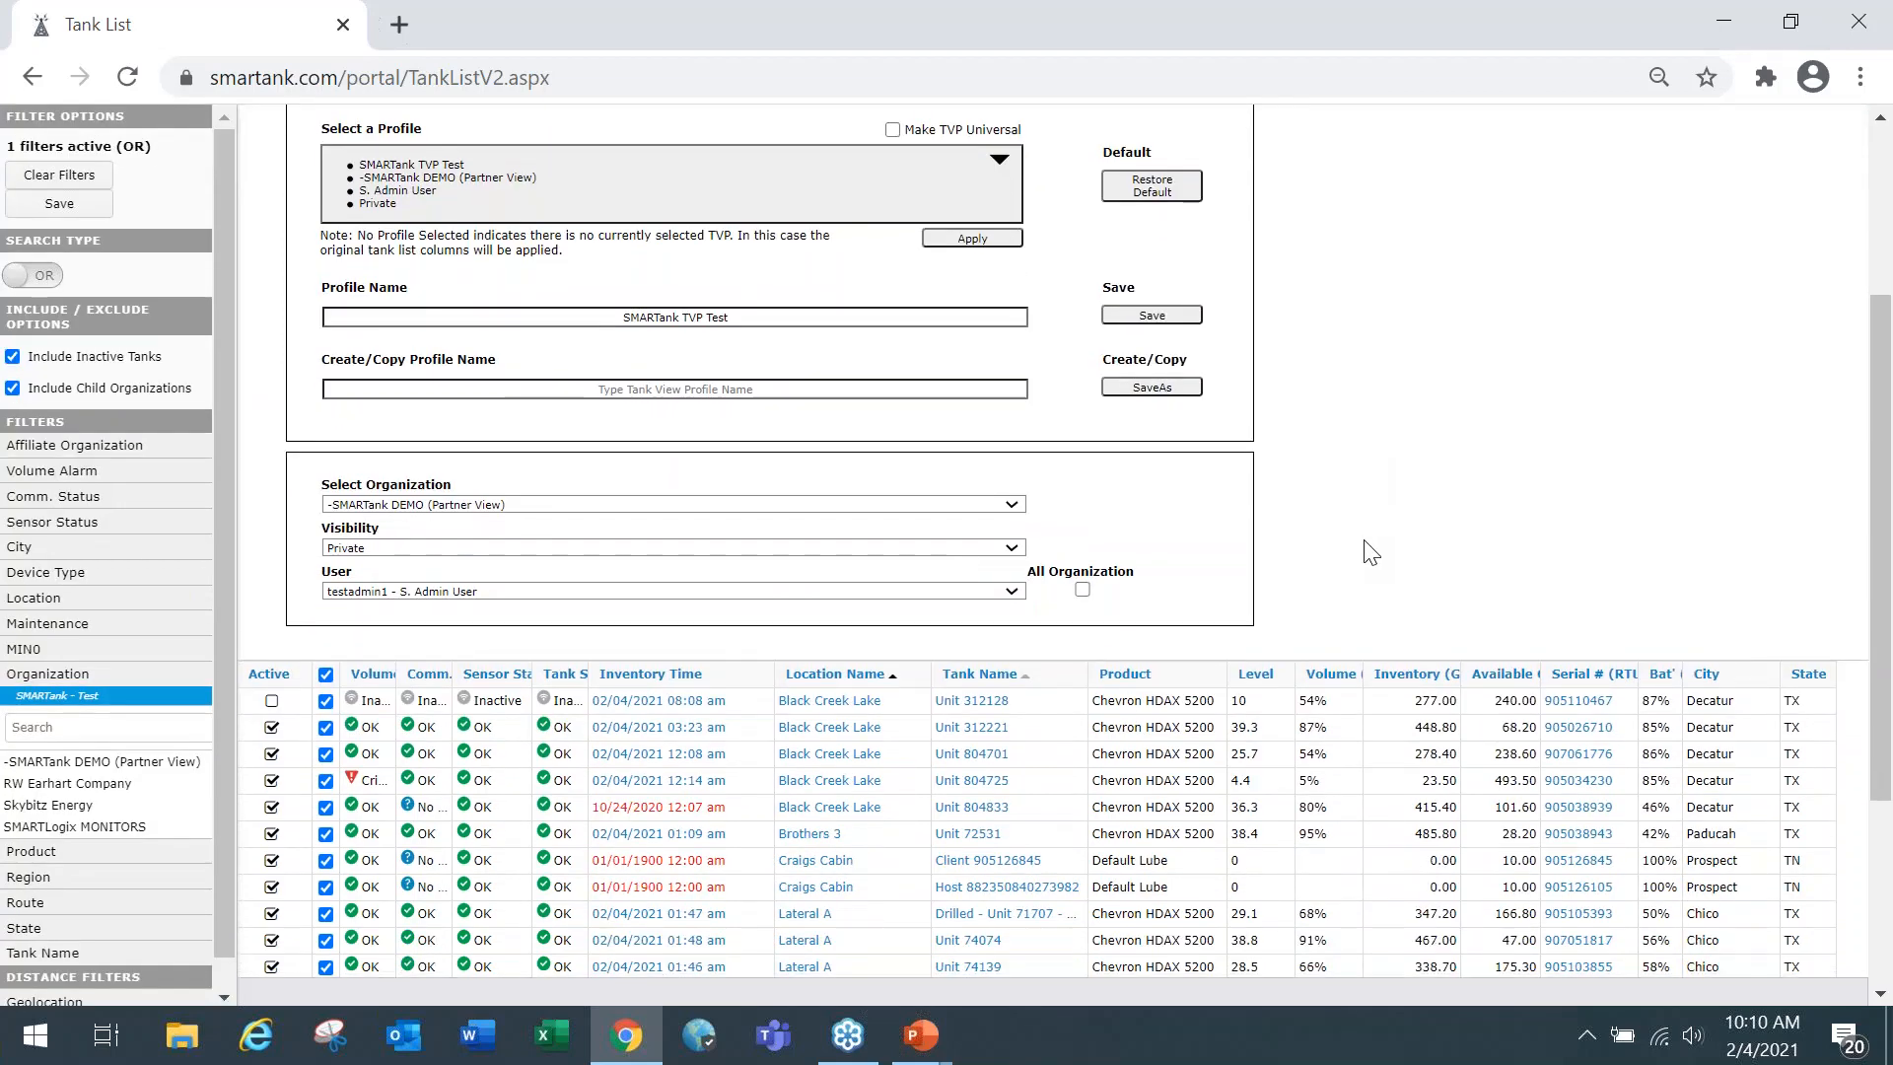
Copy the SMARTank TVP Test profile to a new private tank view profile named SMARTANK TVP Test 2.
scroll(1365, 550, up, 3)
drag(757, 470, 626, 461)
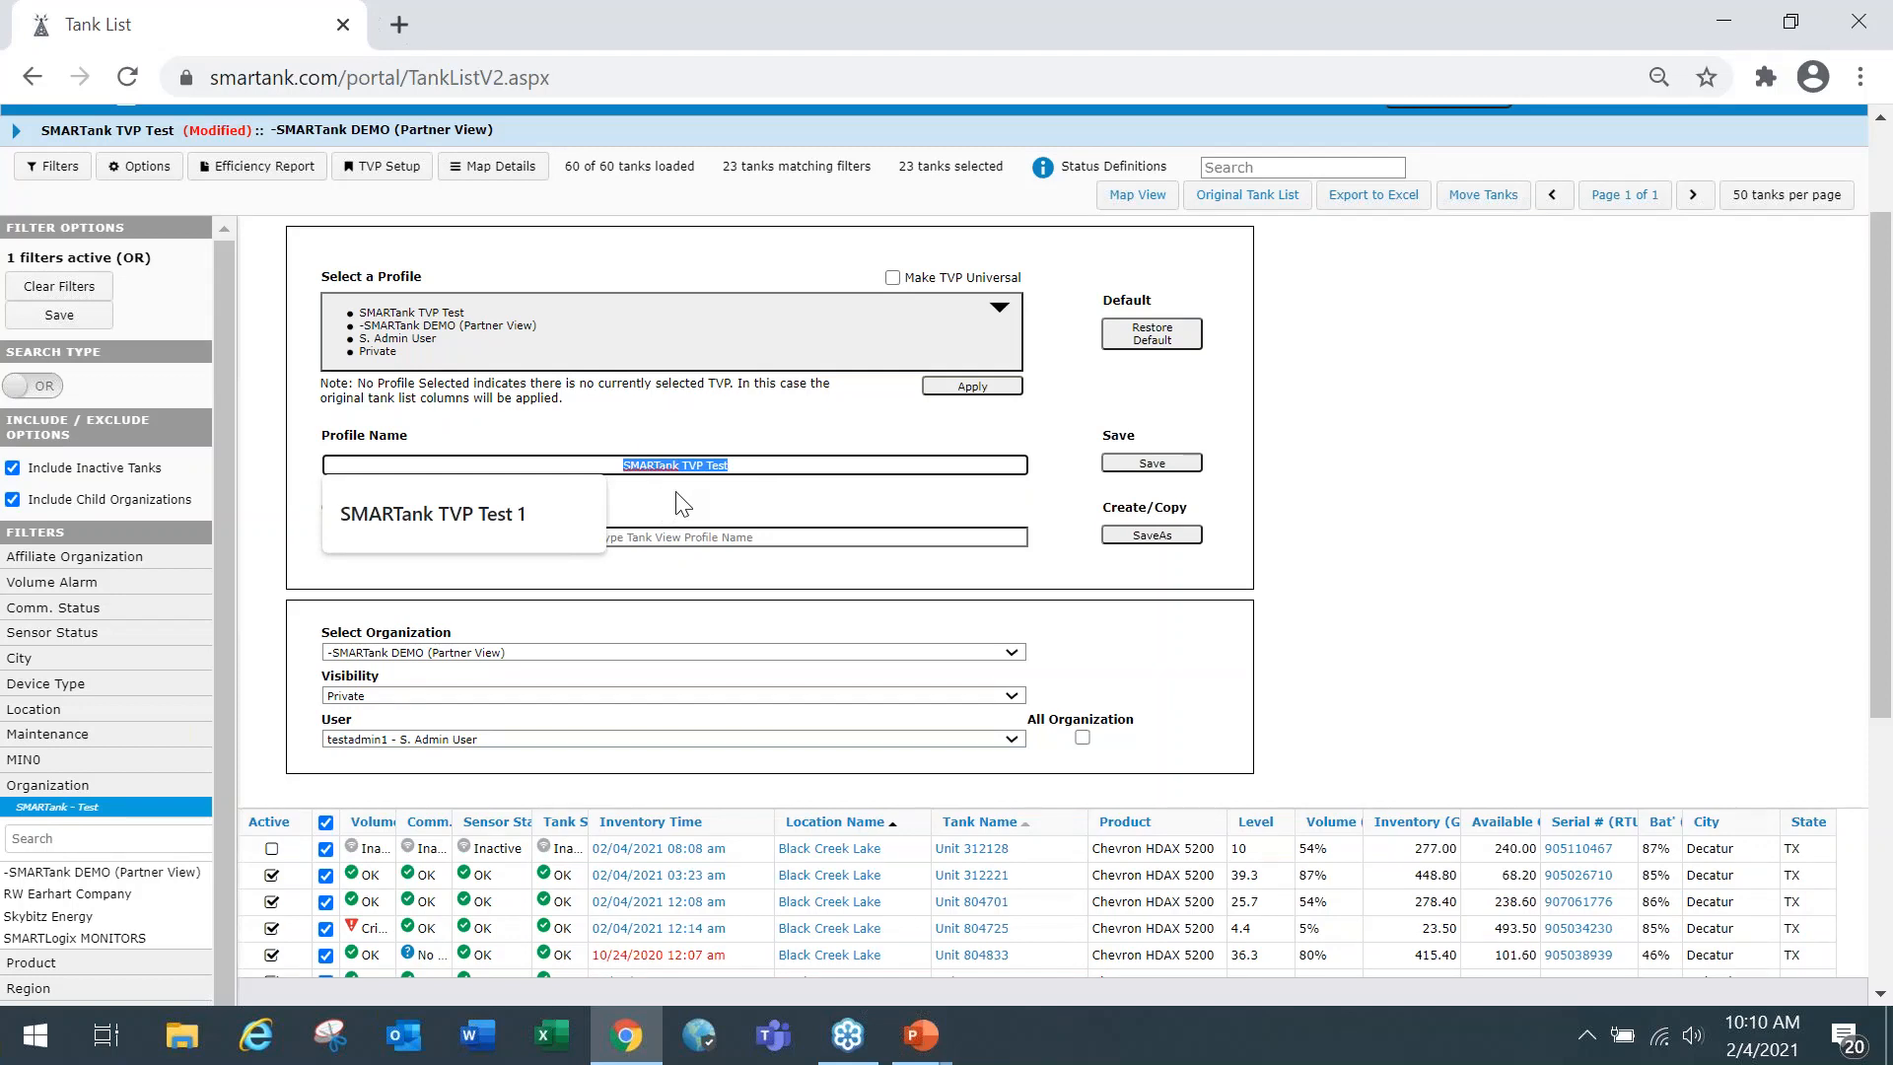
click(730, 508)
click(718, 541)
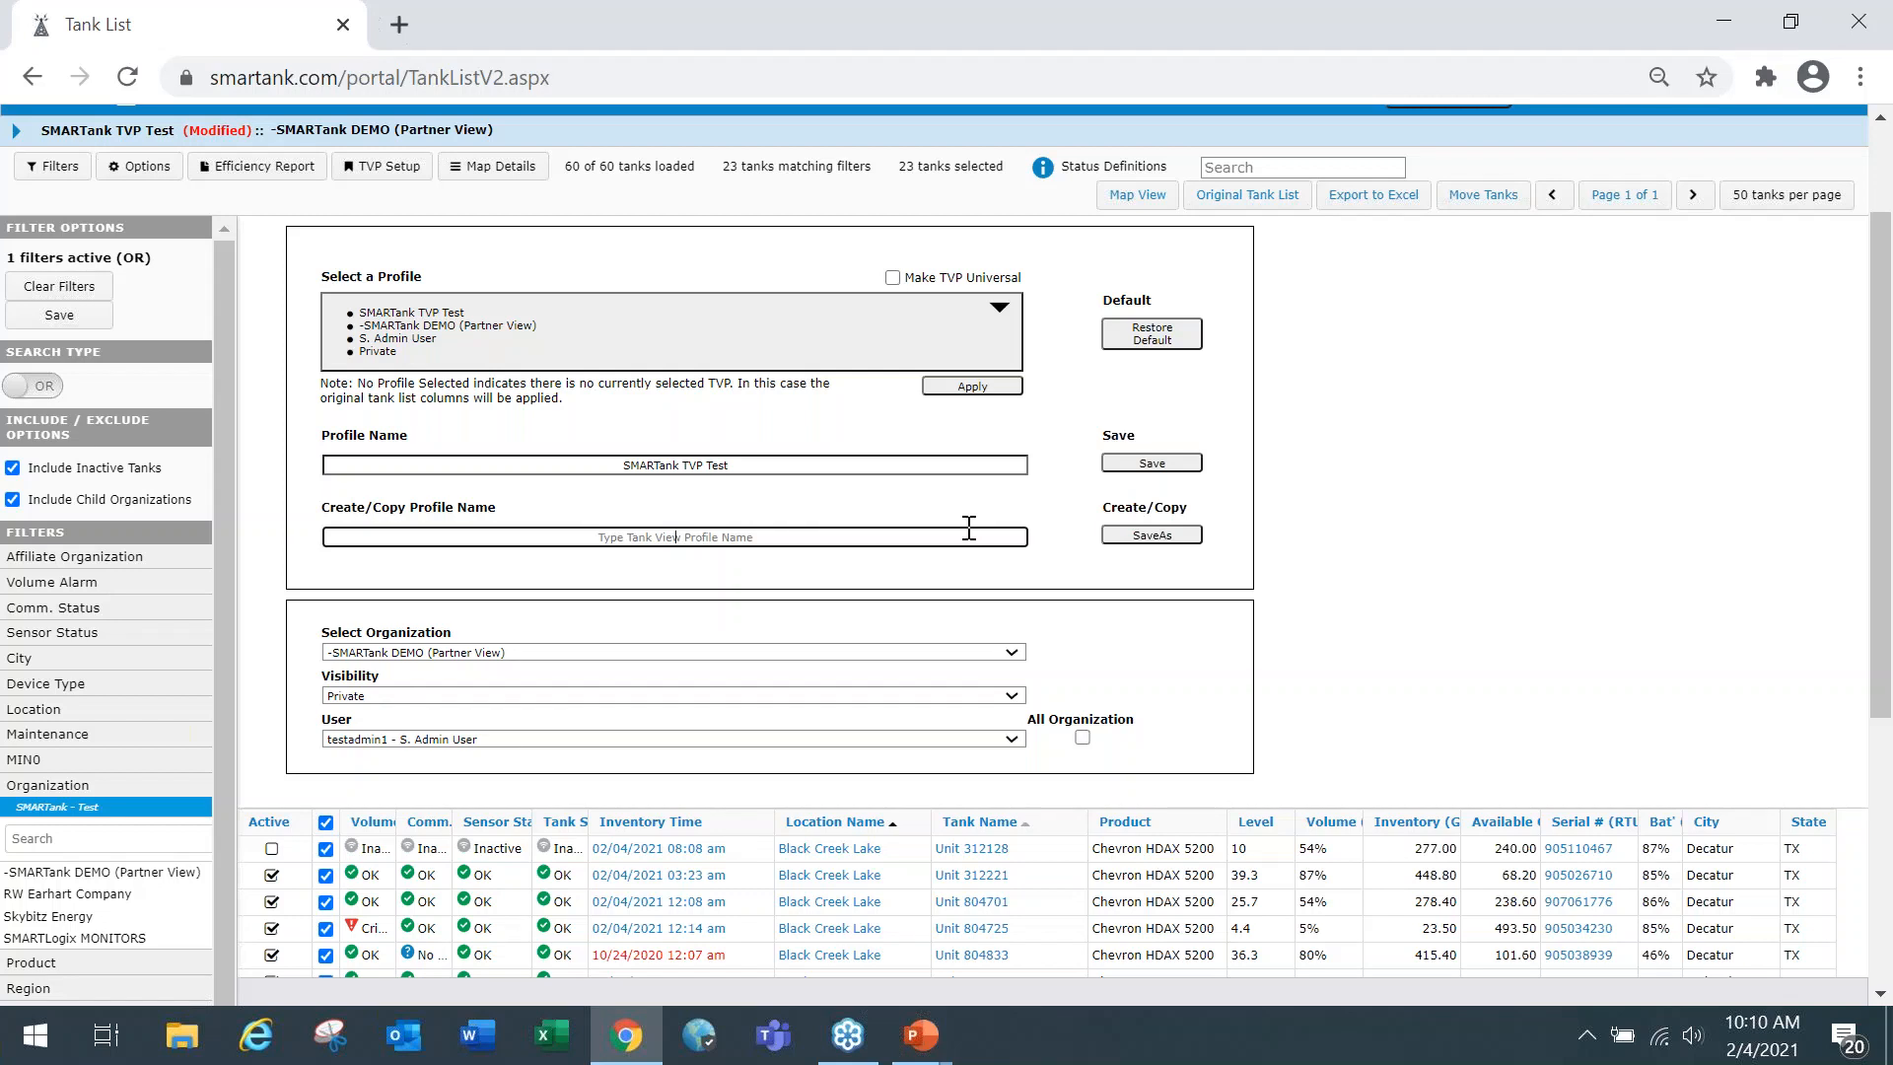
text(S)
text(MARTANK TVP Test 2)
click(1152, 537)
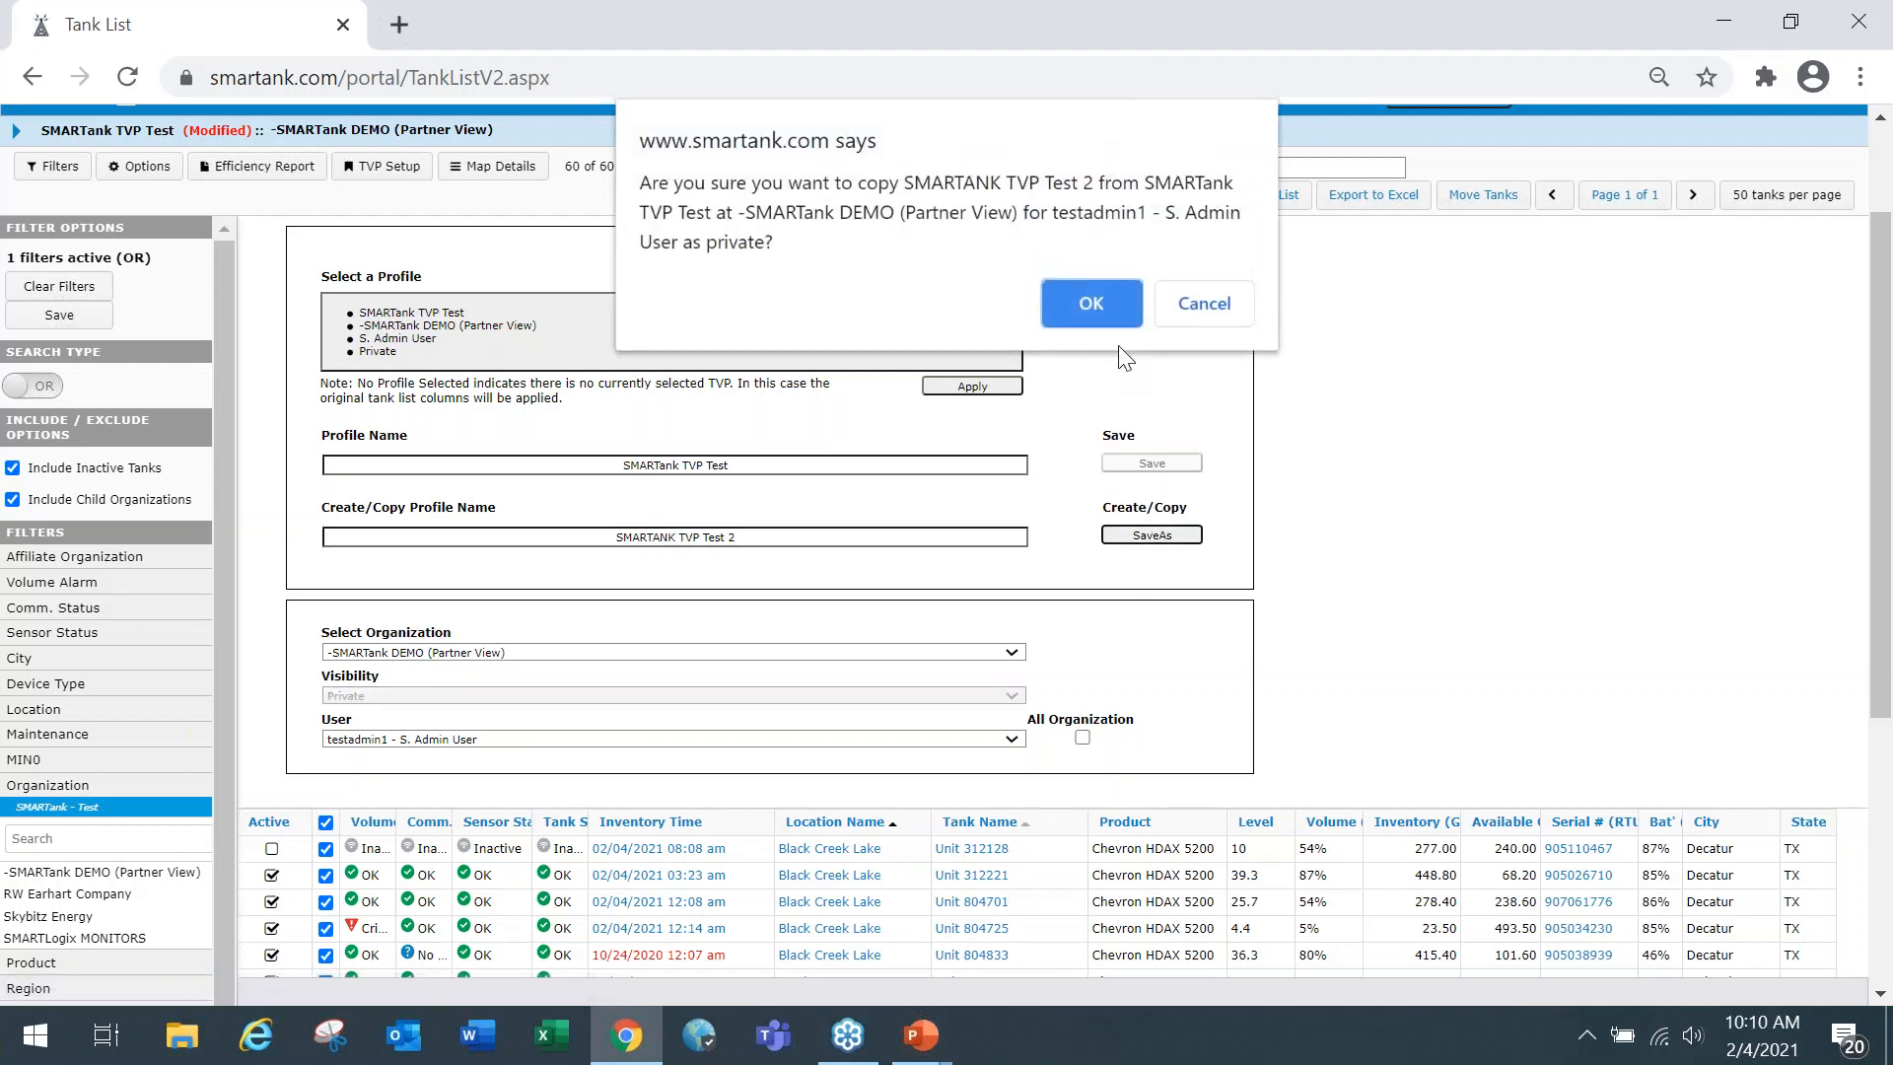
click(1092, 302)
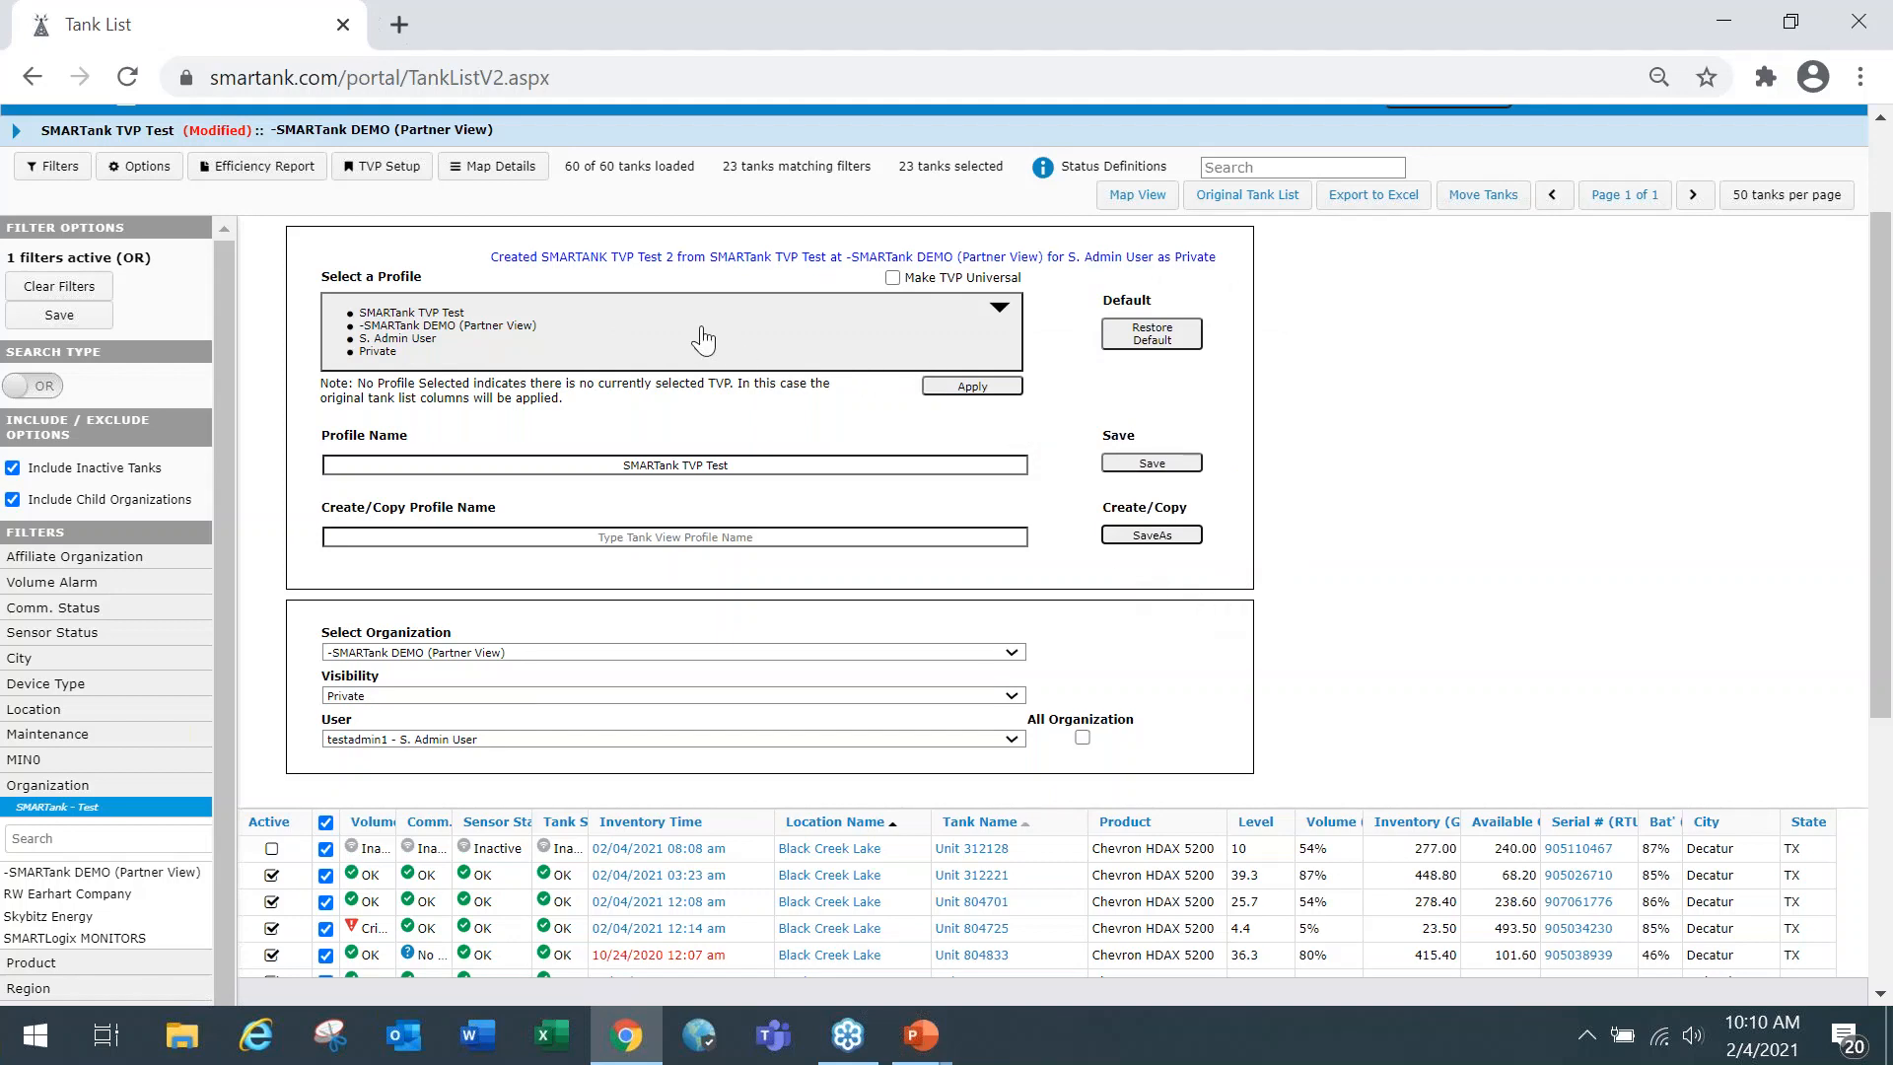
Select the SMARTANK TVP Test 2 profile and apply it to the tank list, accepting the reversion of unsaved changes.
click(515, 329)
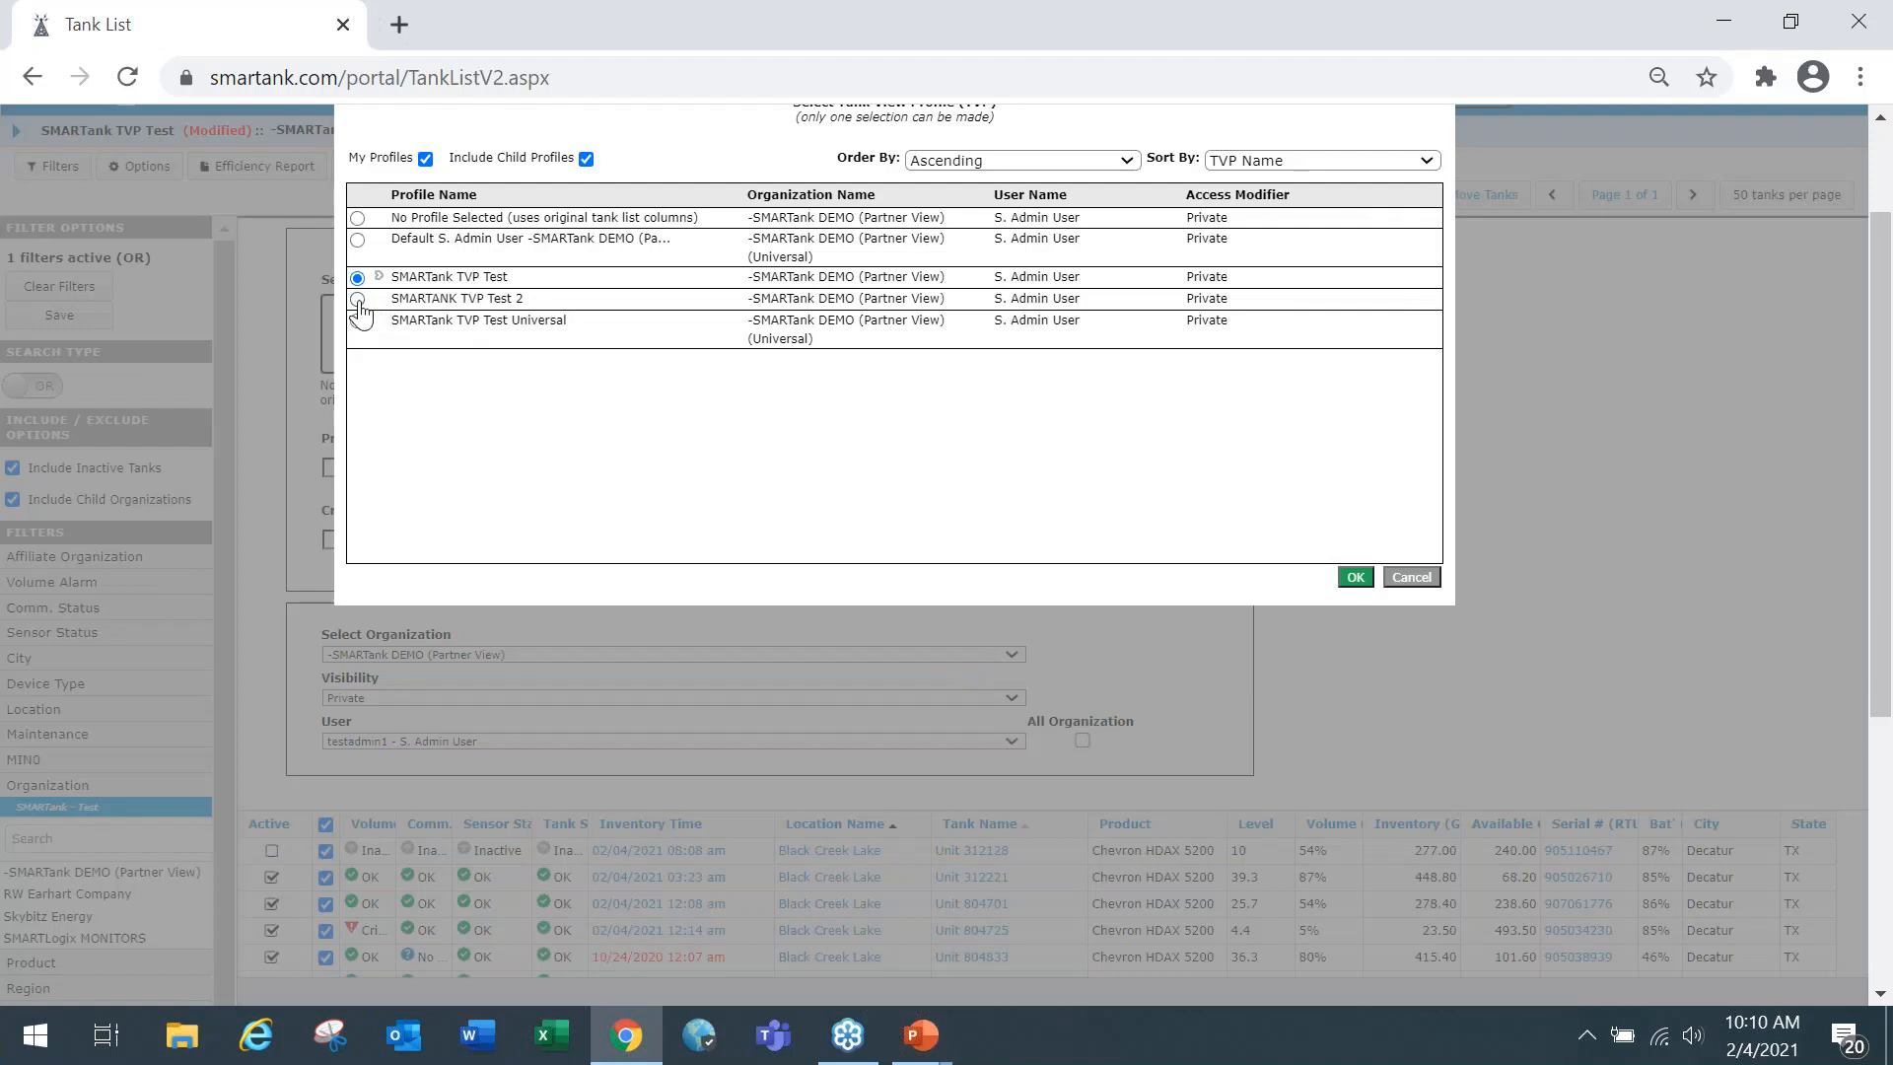
click(357, 298)
click(1349, 581)
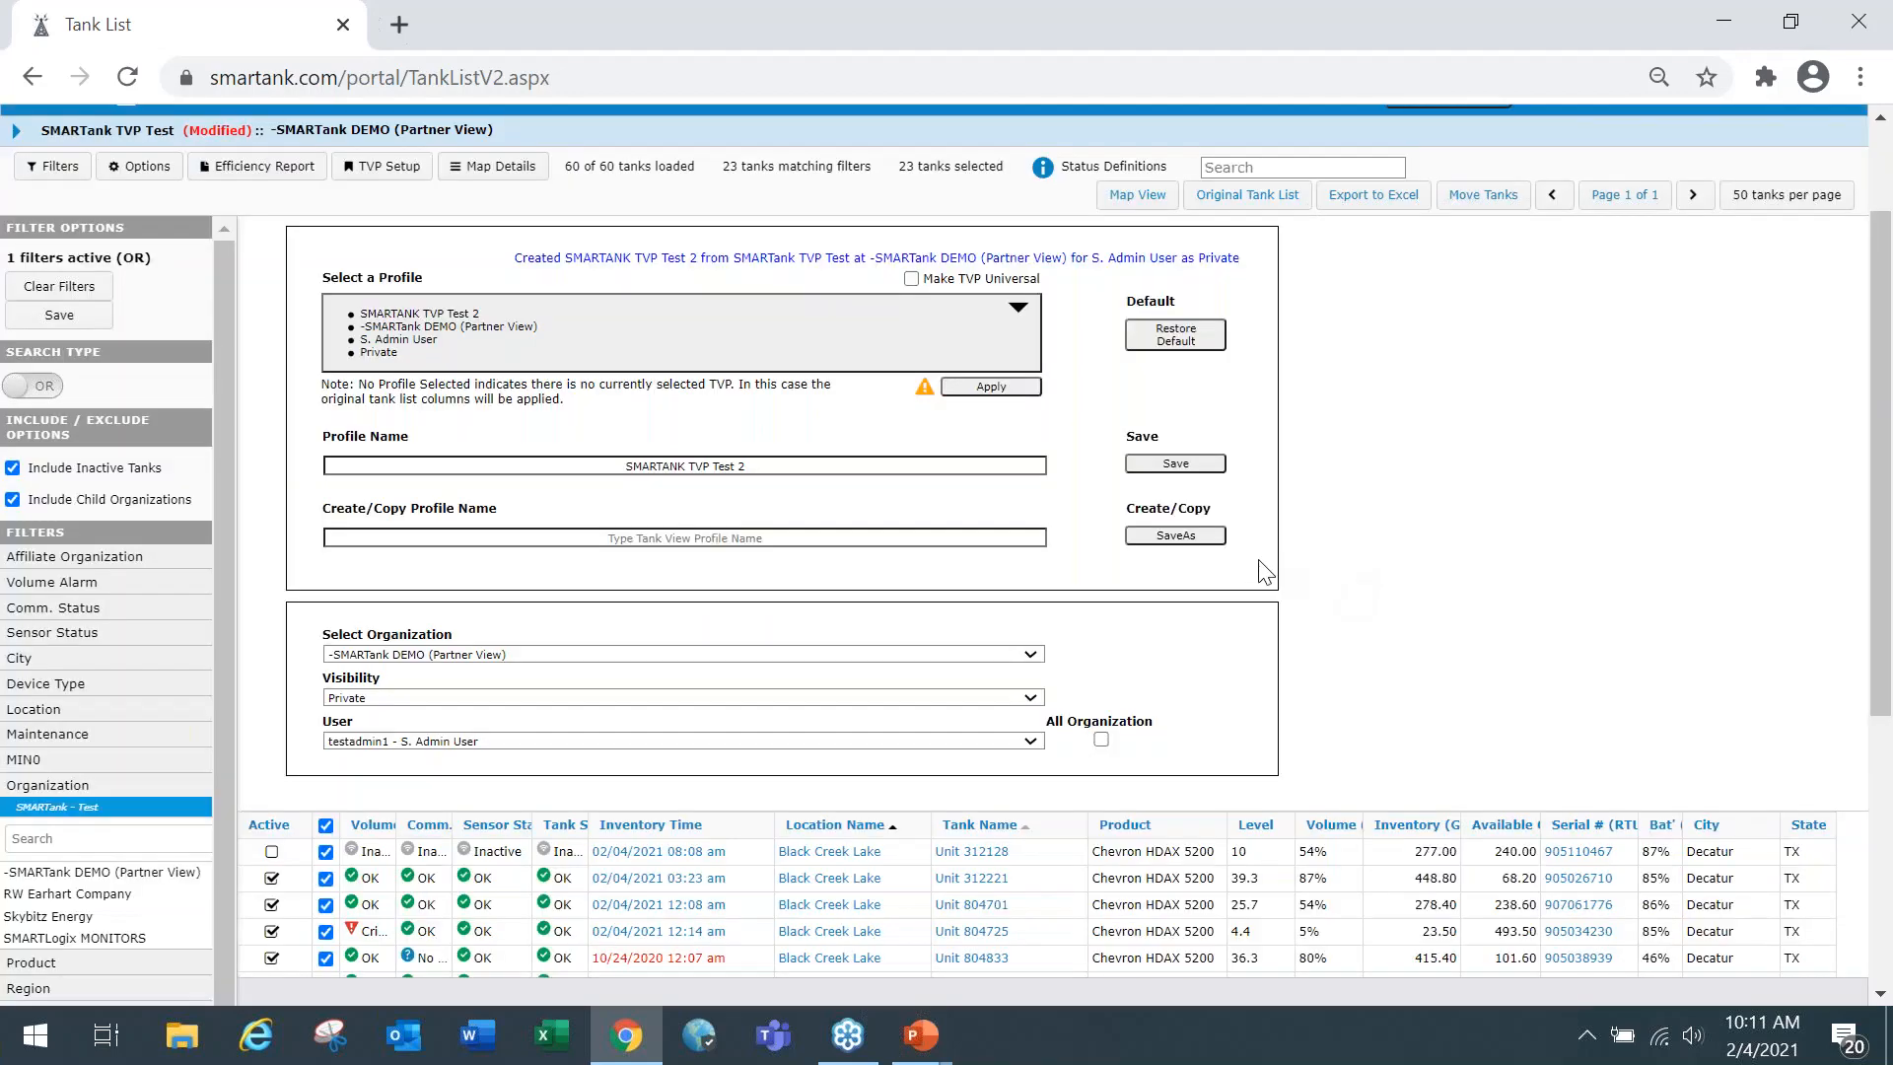
click(991, 386)
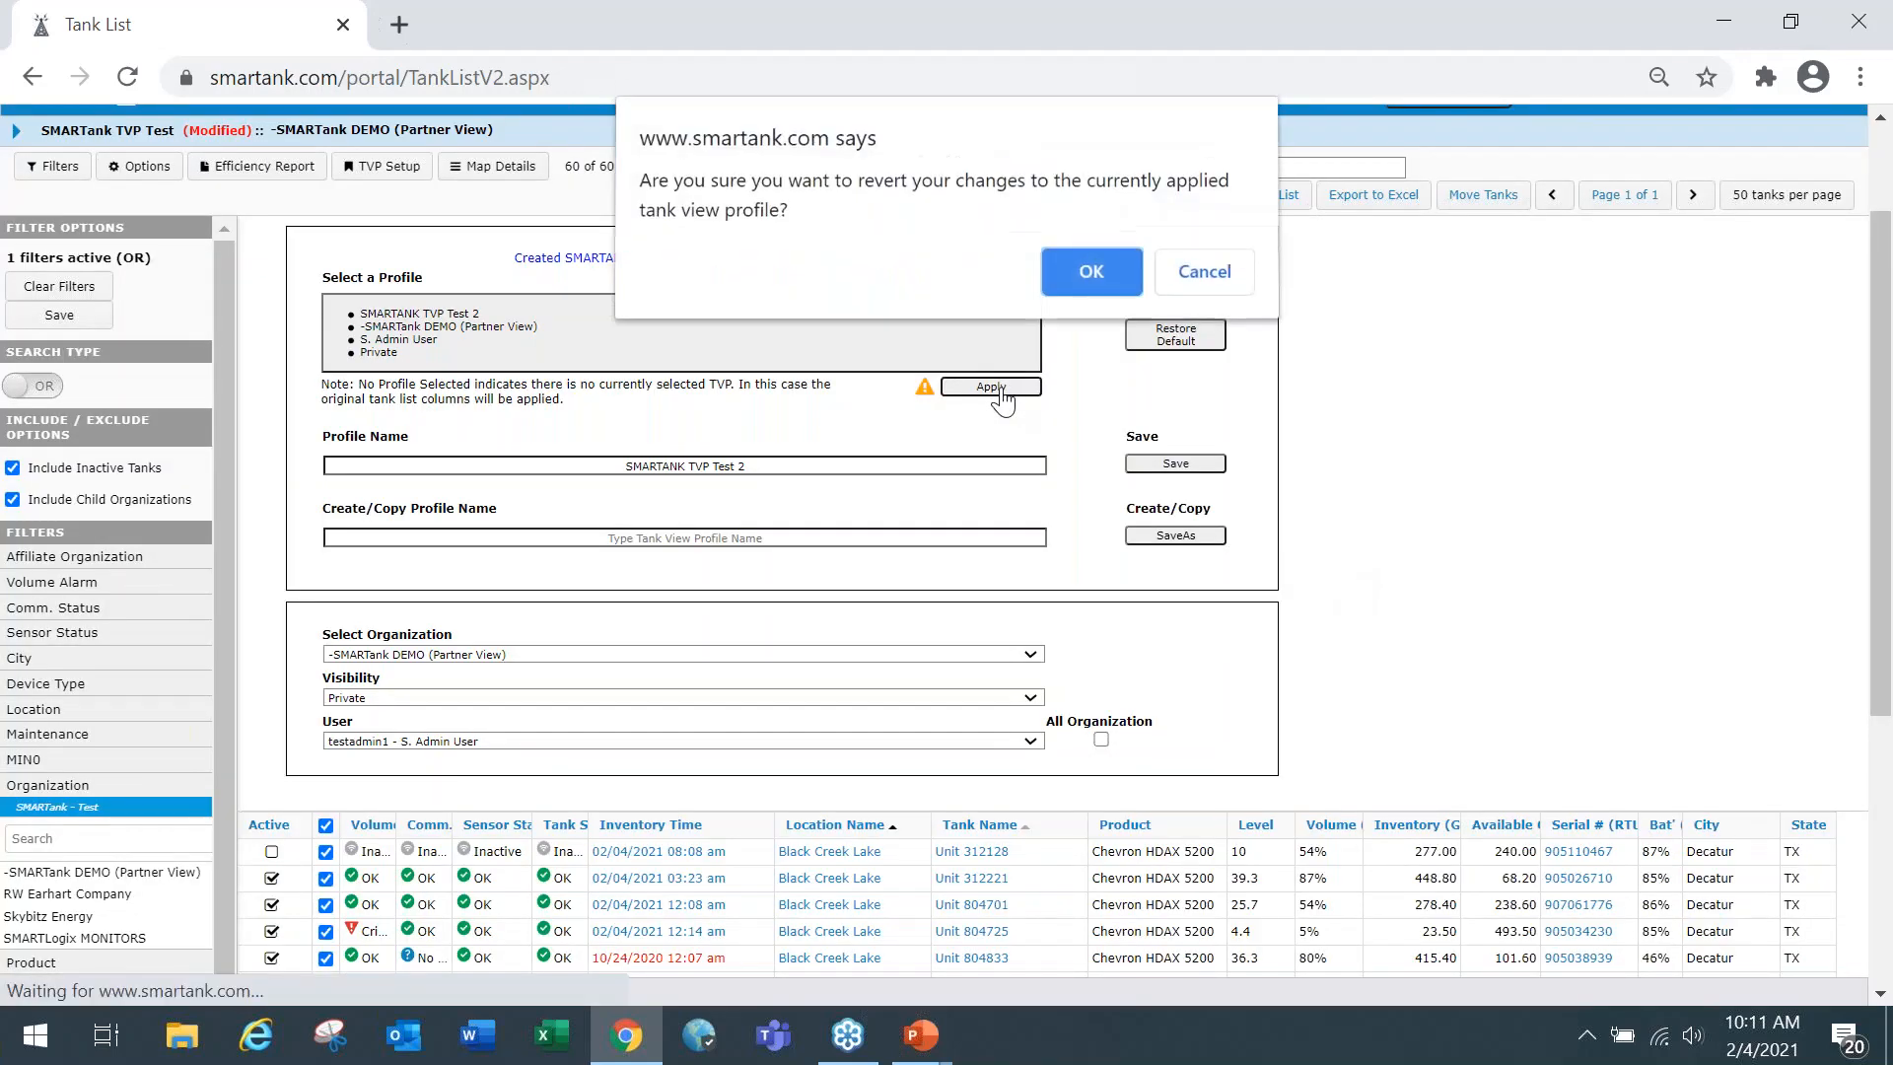
click(1089, 286)
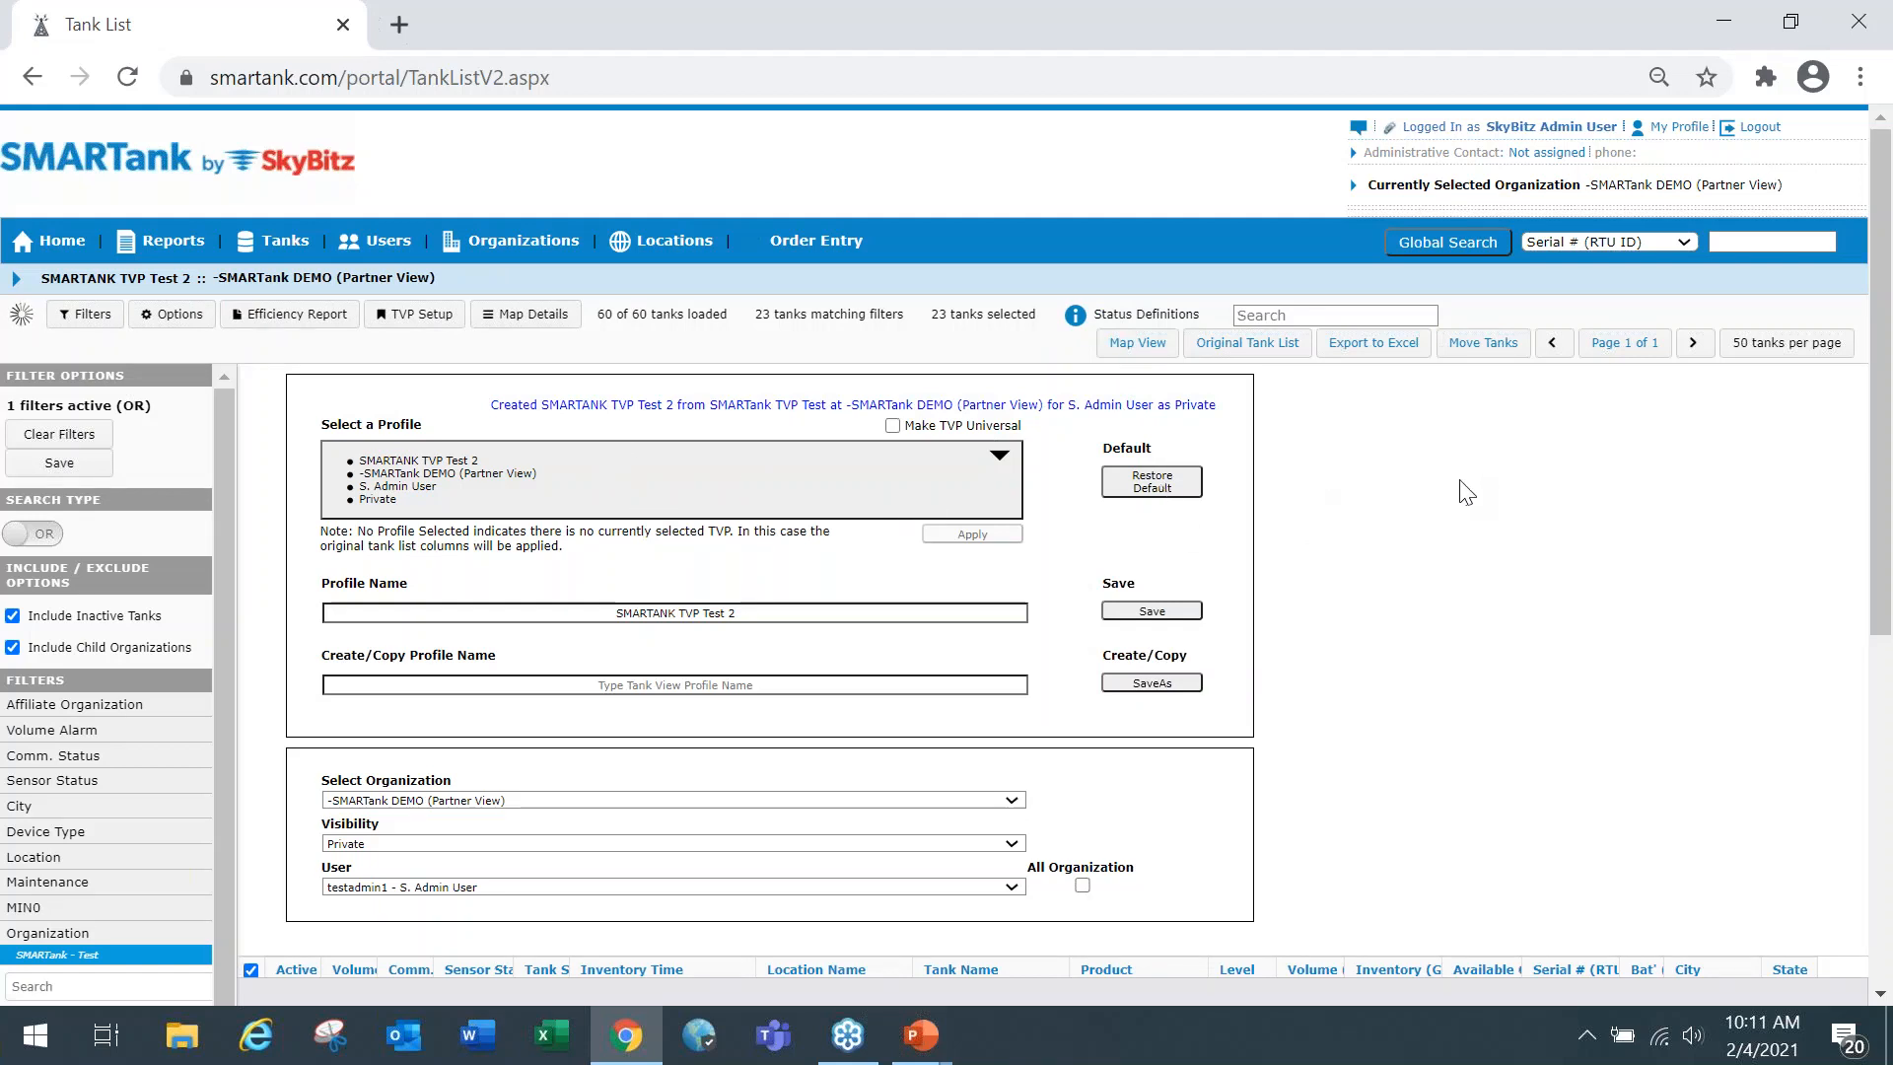
Review the available tank view profiles and the tank list columns under SMARTANK TVP Test 2.
scroll(136, 352, down, 2)
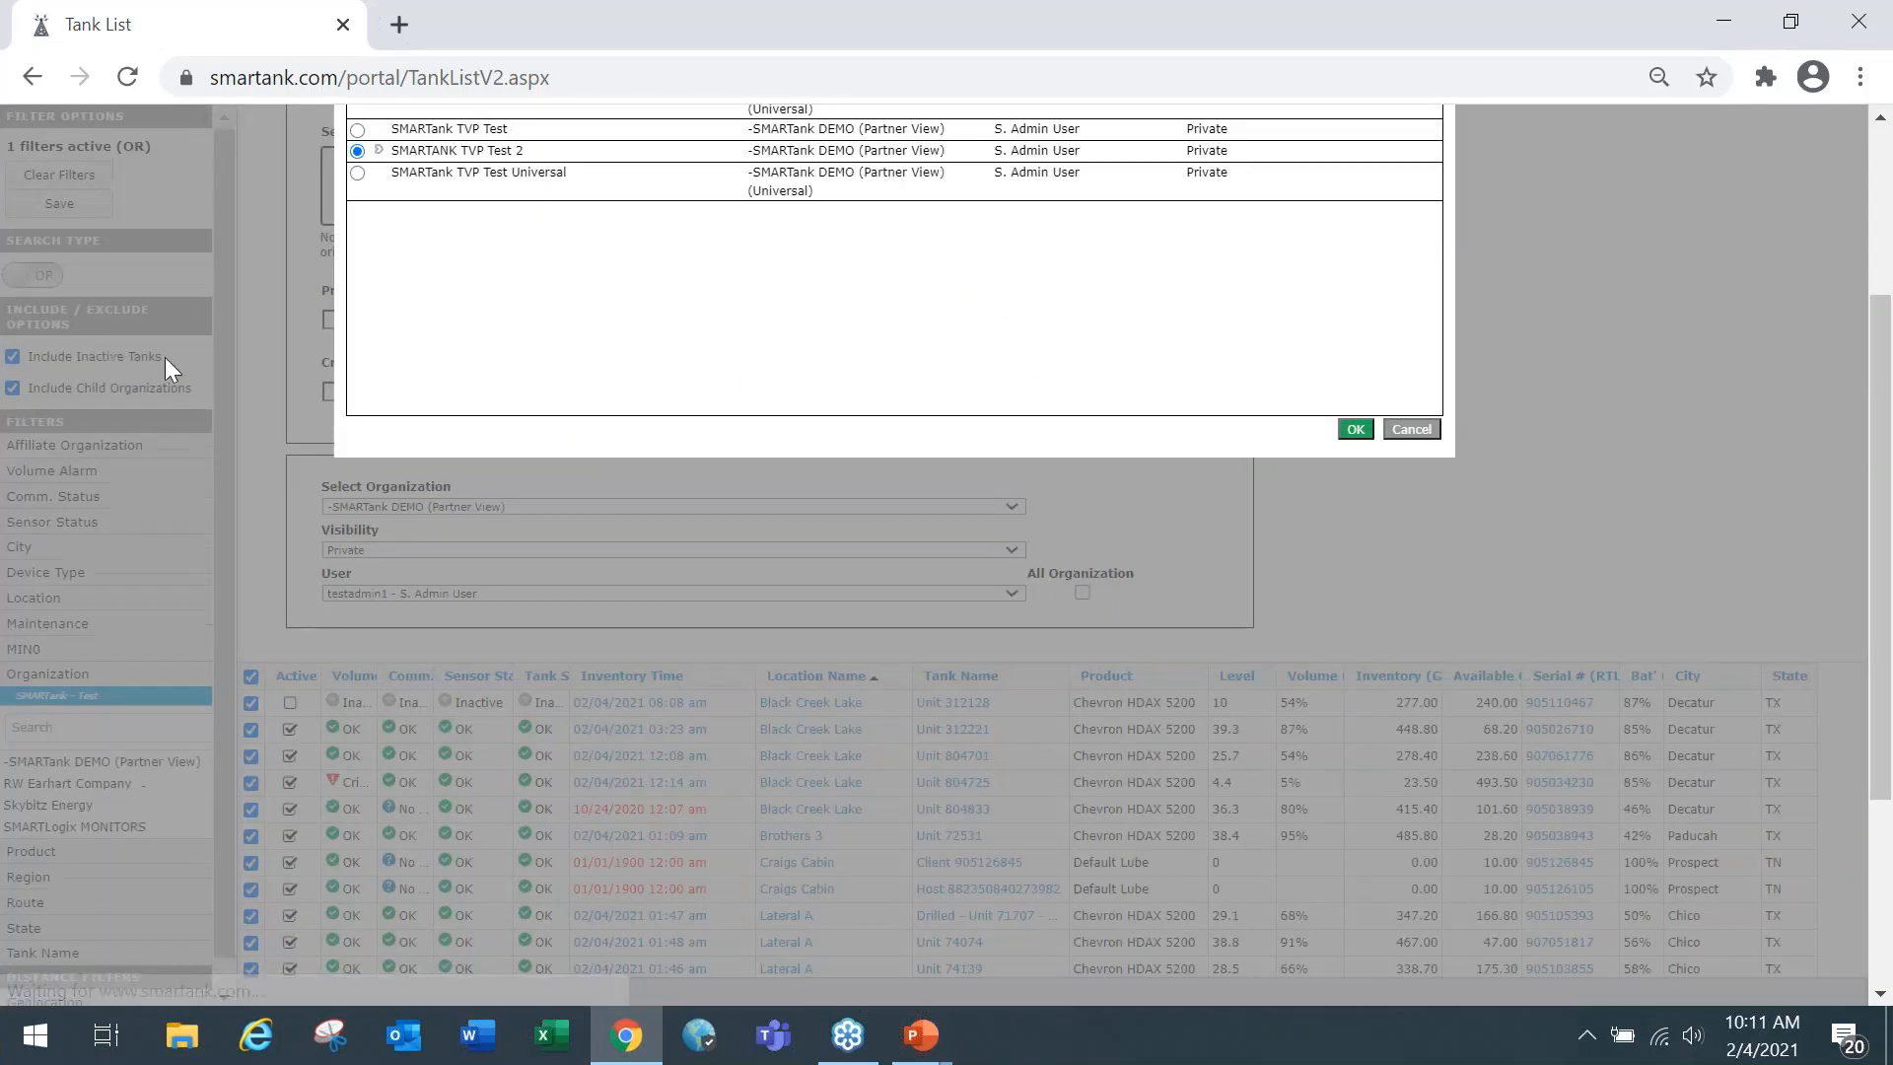
scroll(1348, 469, up, 3)
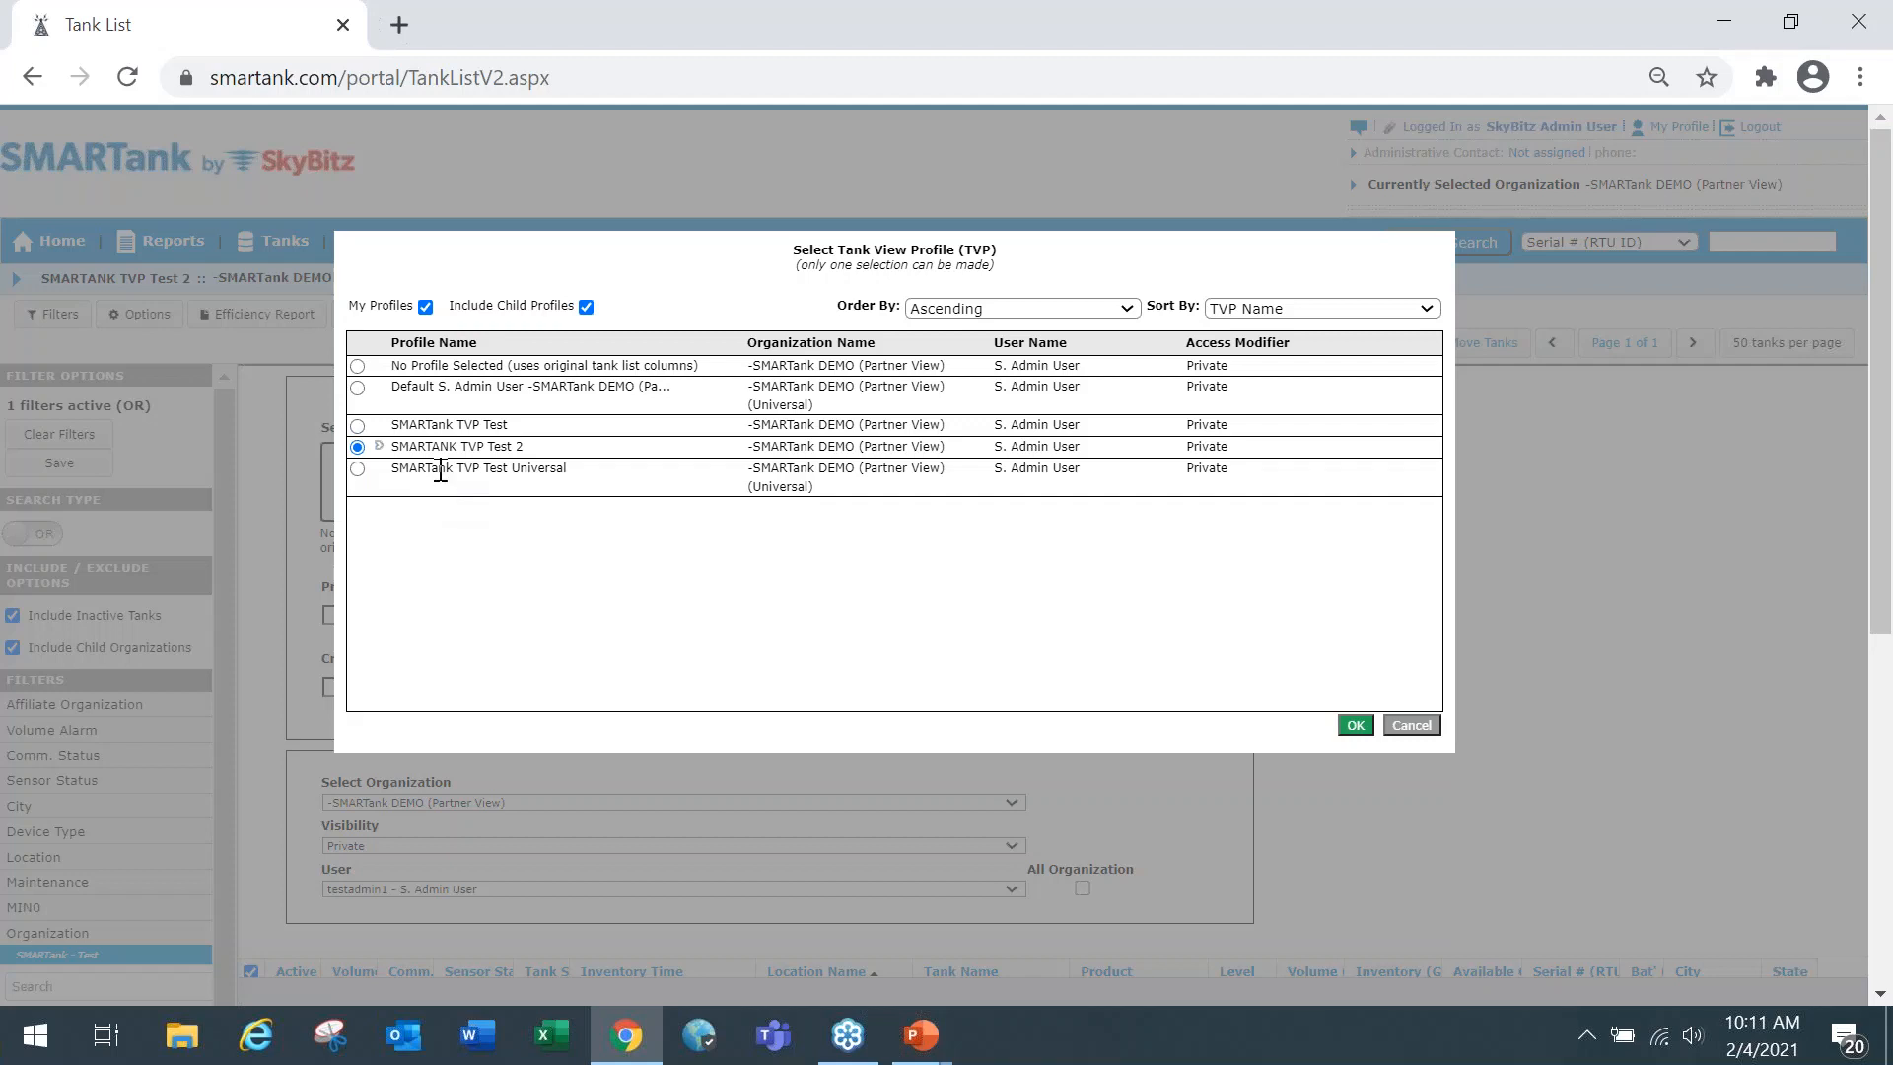
click(1412, 726)
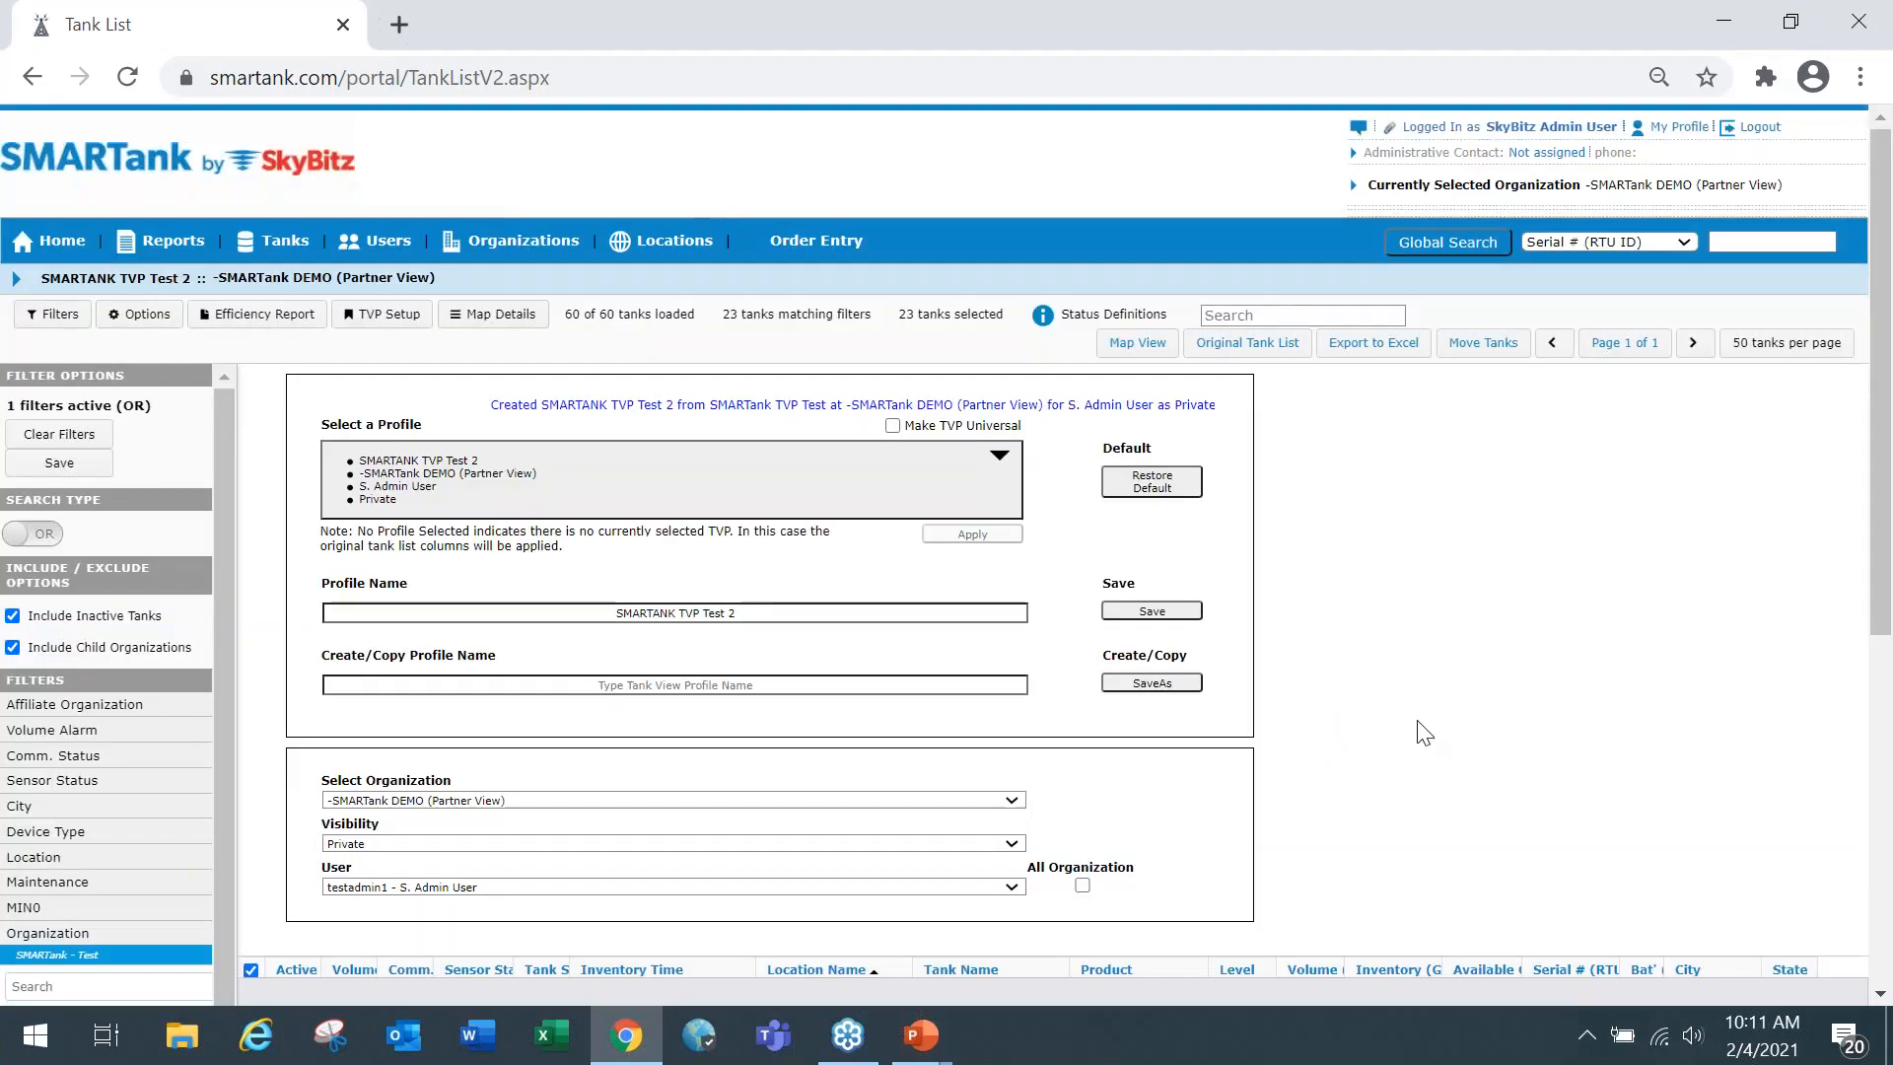
scroll(1364, 648, down, 3)
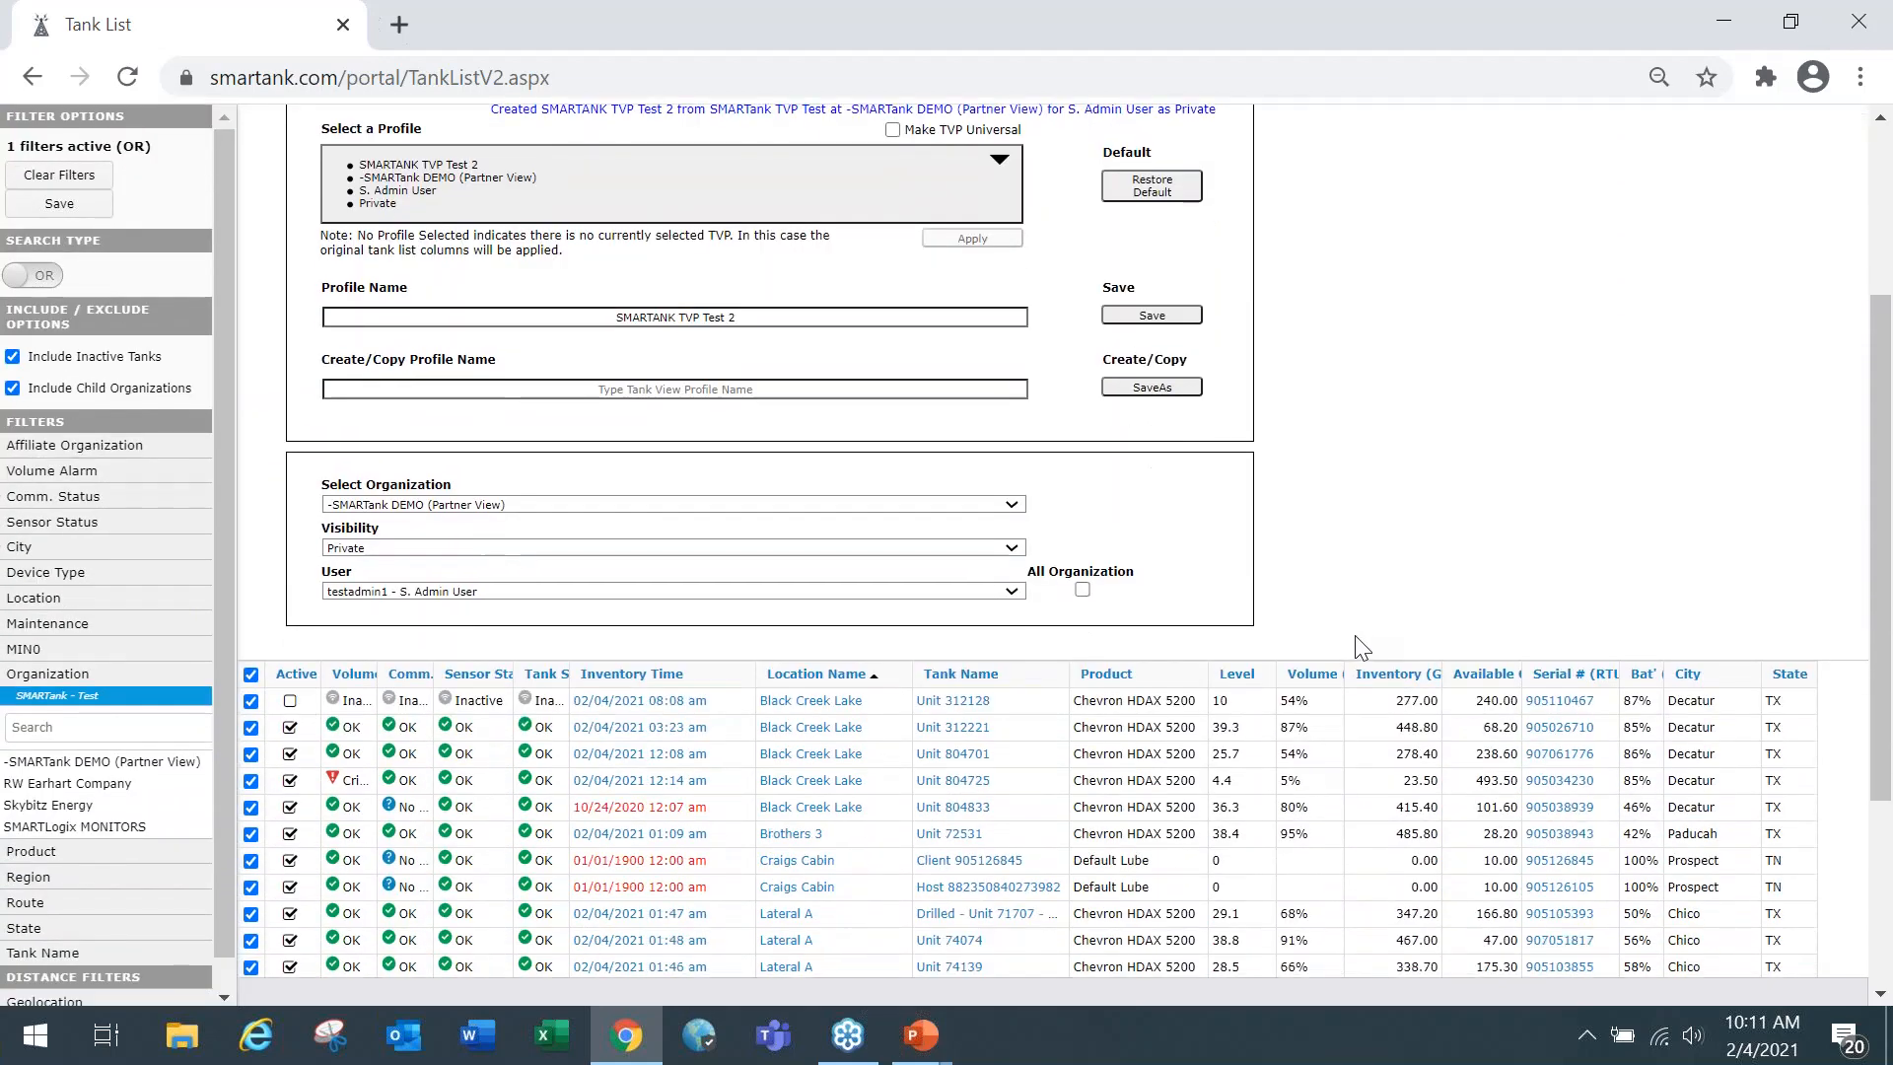
scroll(1363, 648, down, 2)
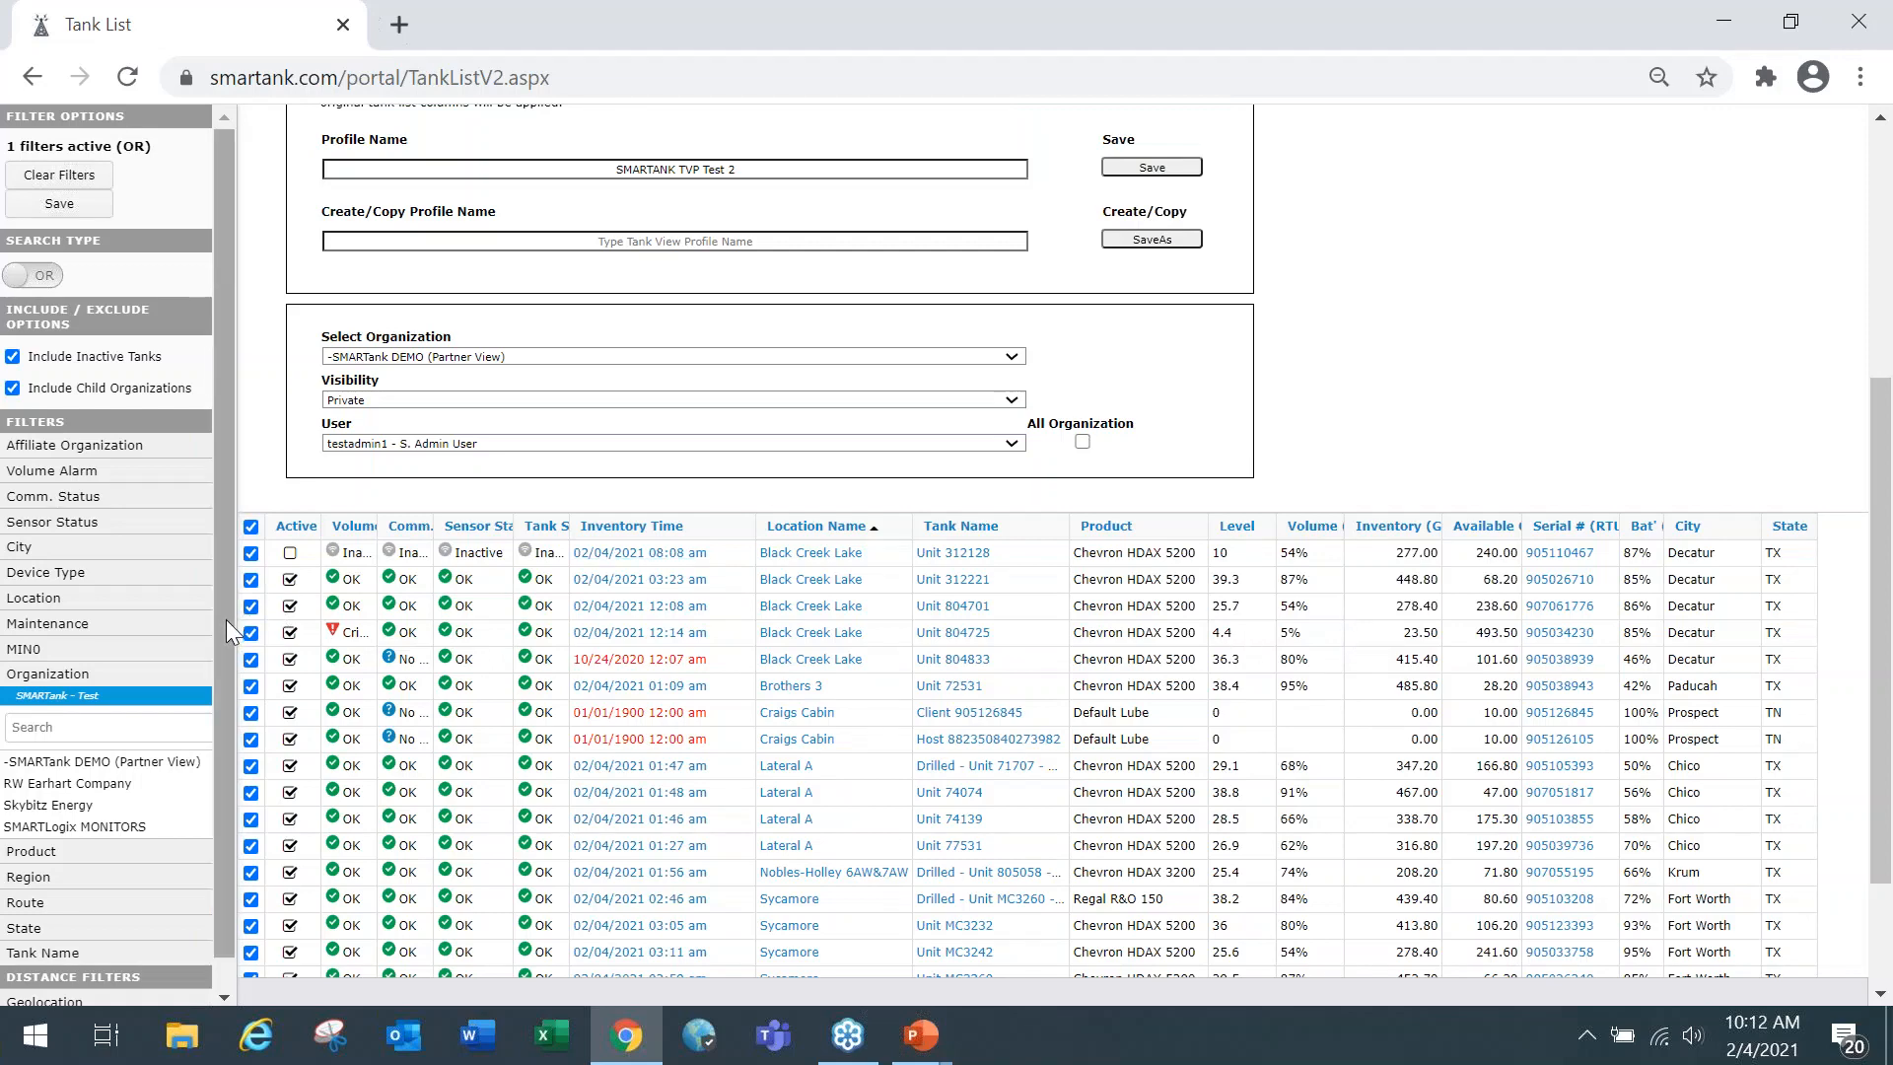
drag(224, 619, 222, 630)
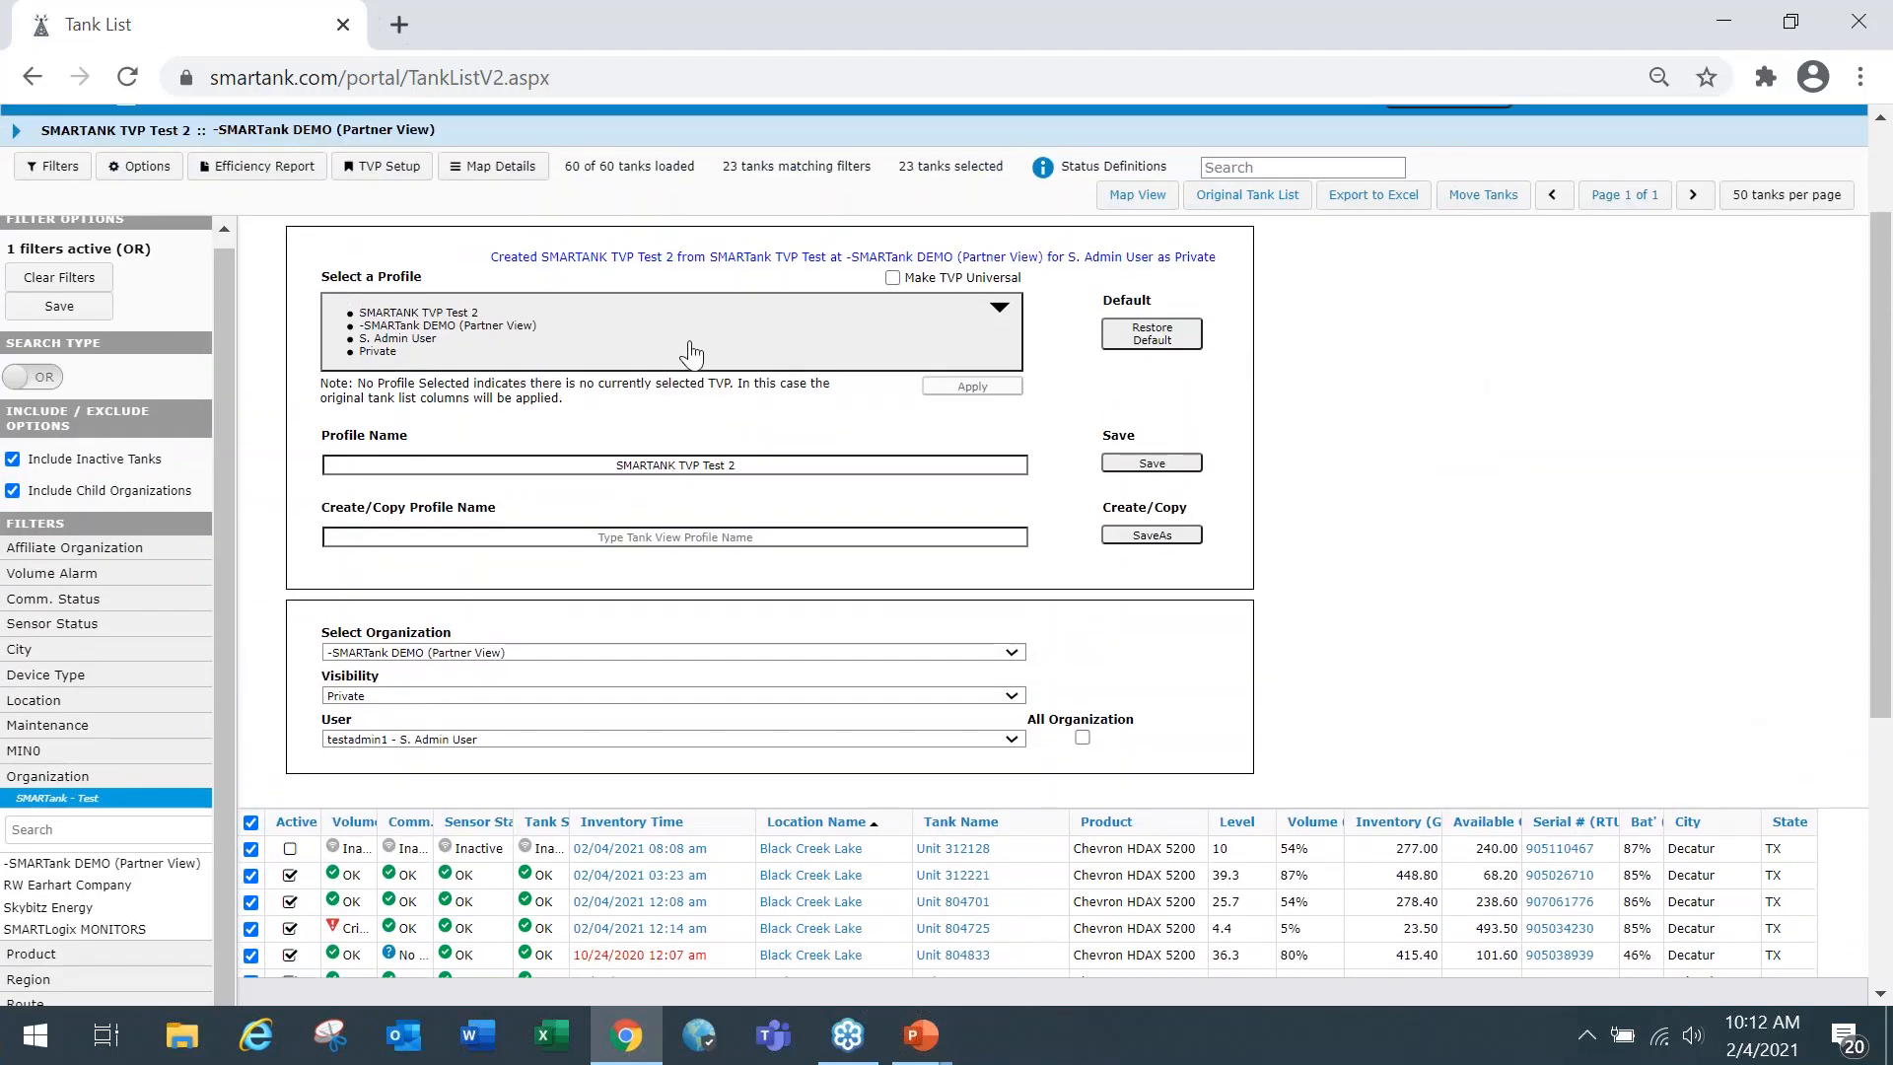
Select the original SMARTank TVP Test profile and apply it to the tank list.
click(697, 355)
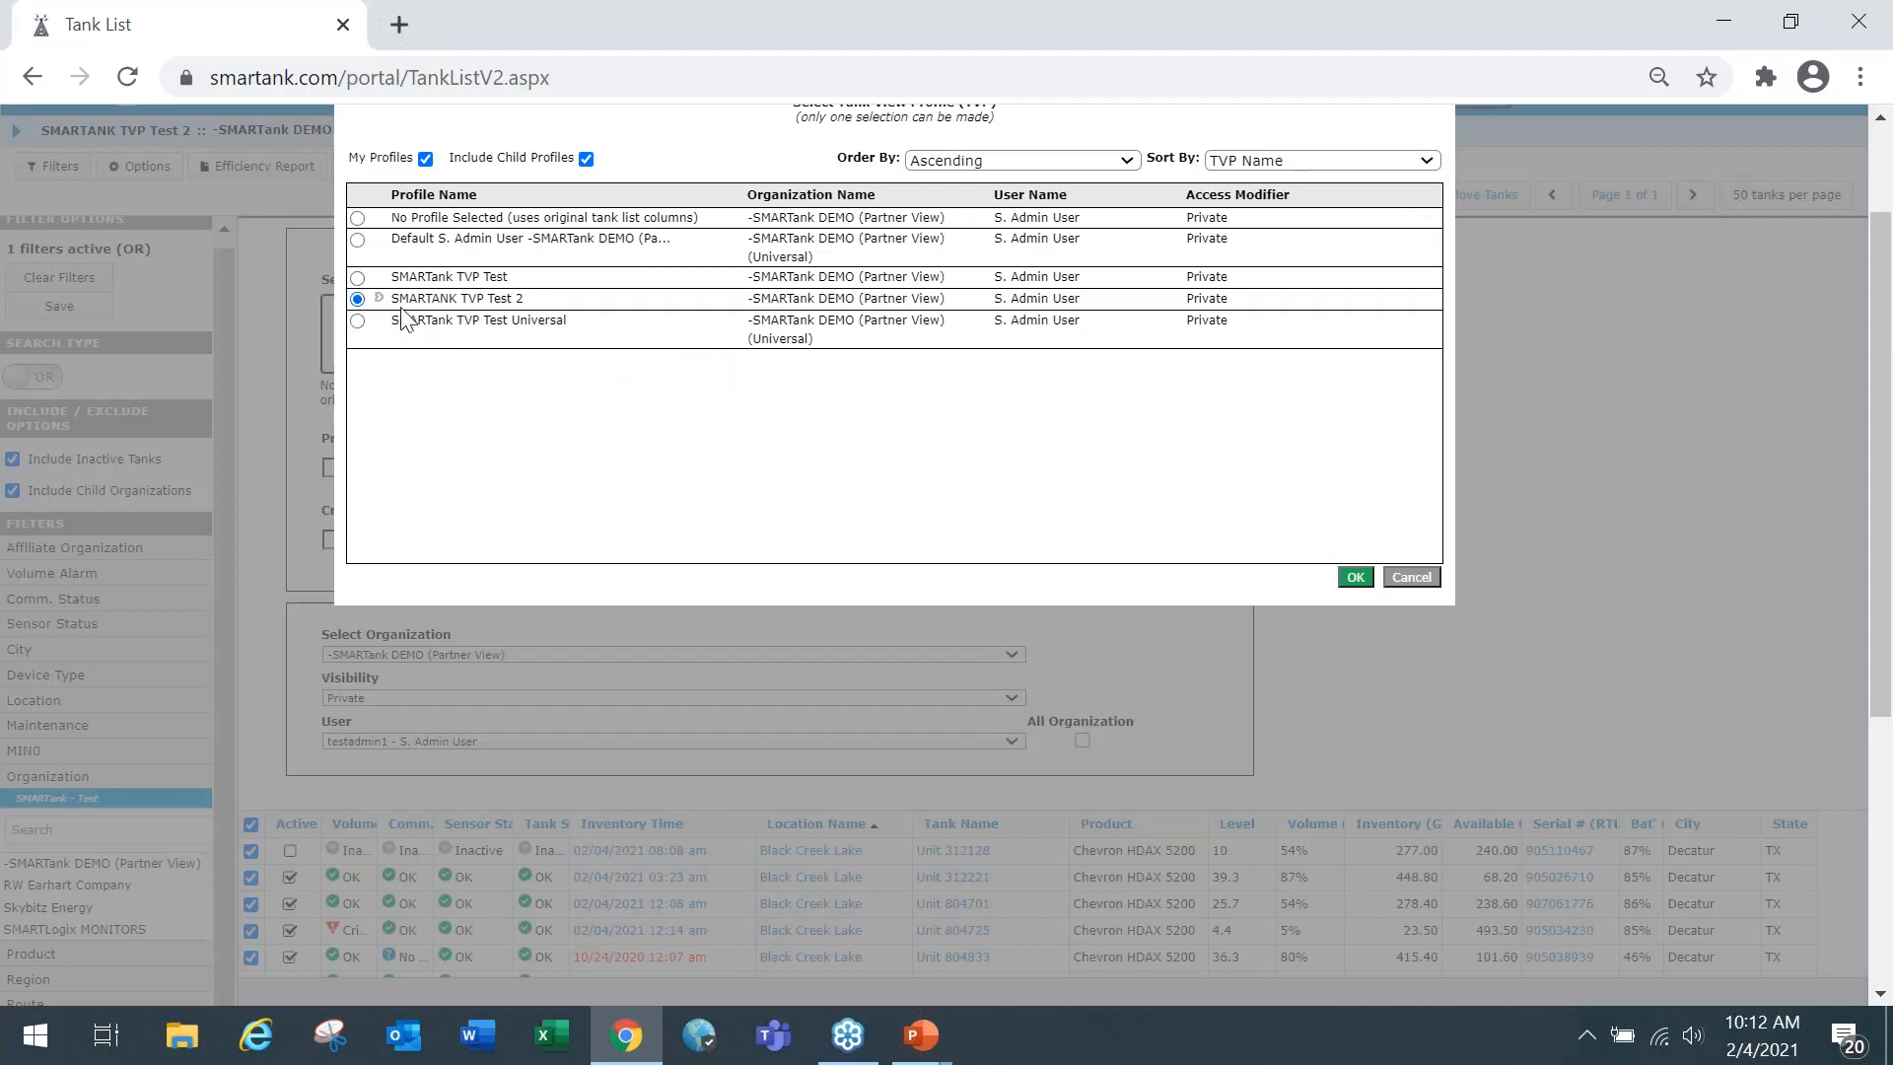
click(357, 277)
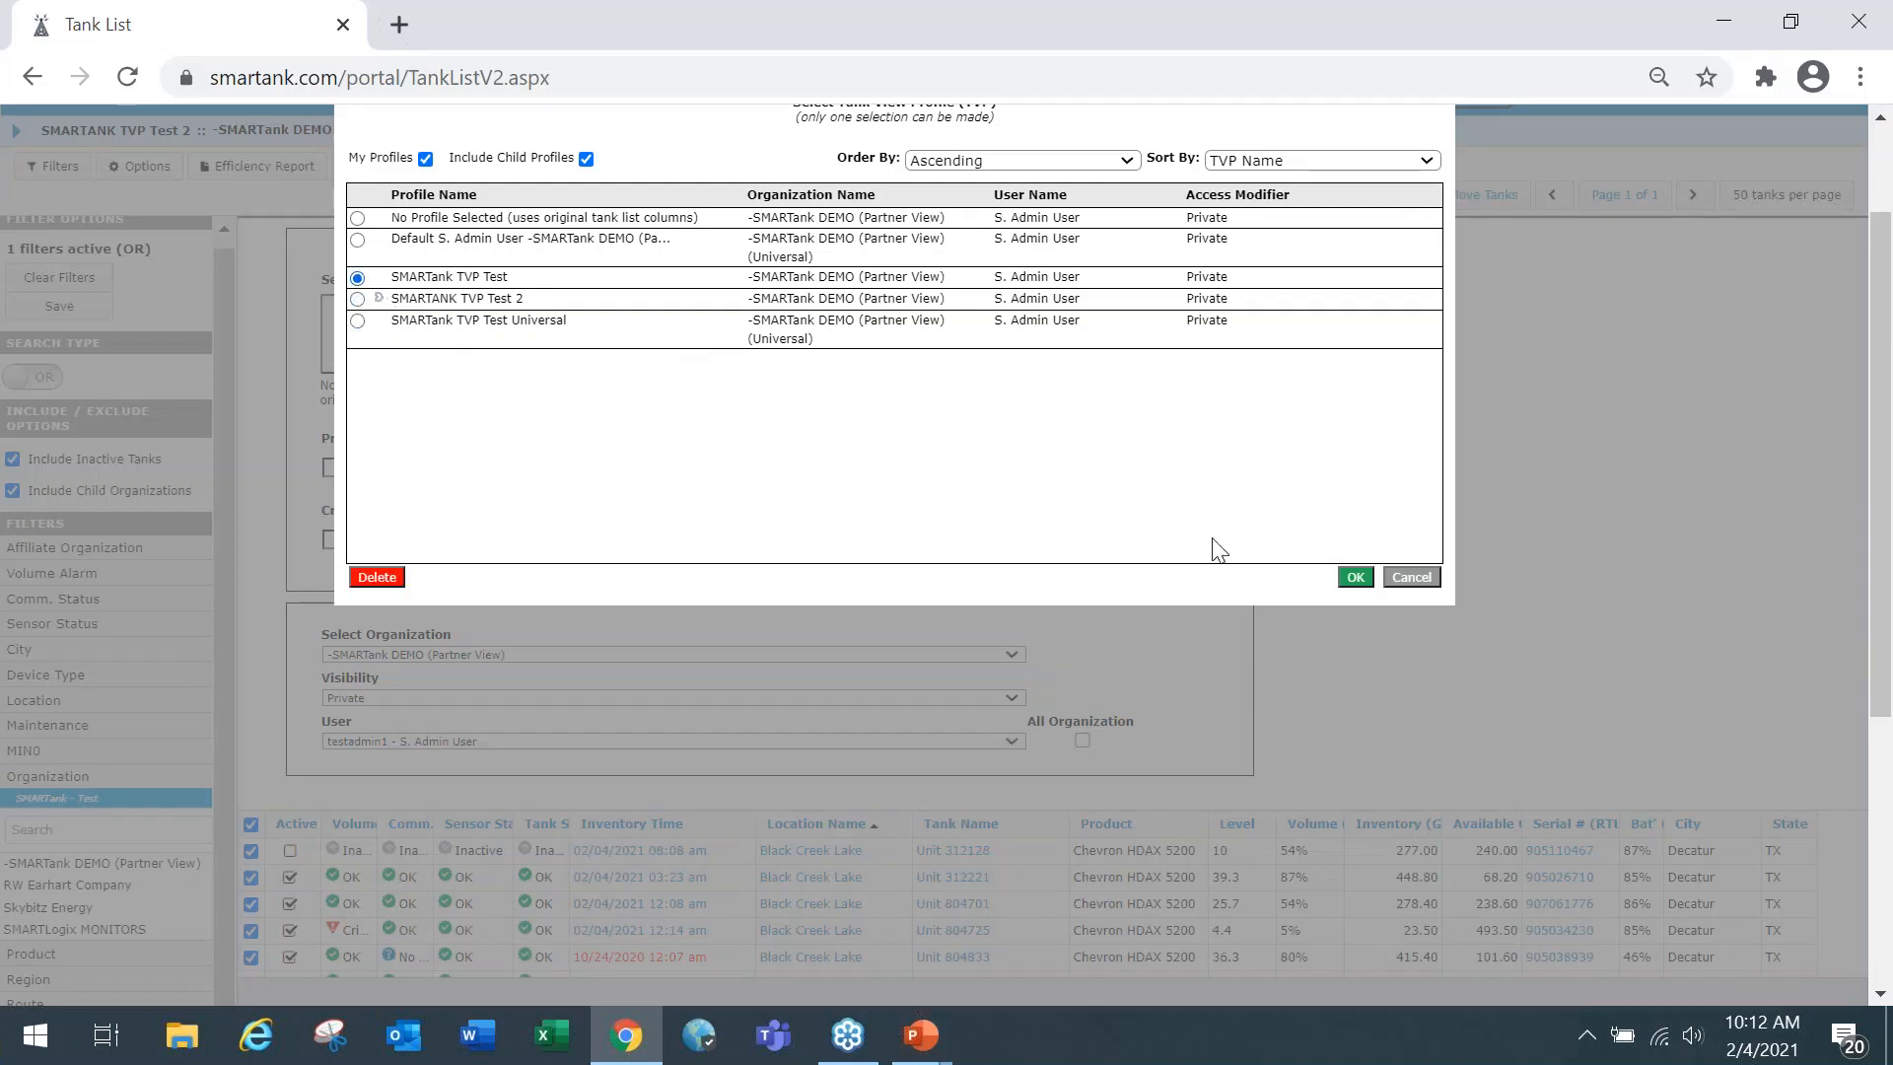
click(1368, 579)
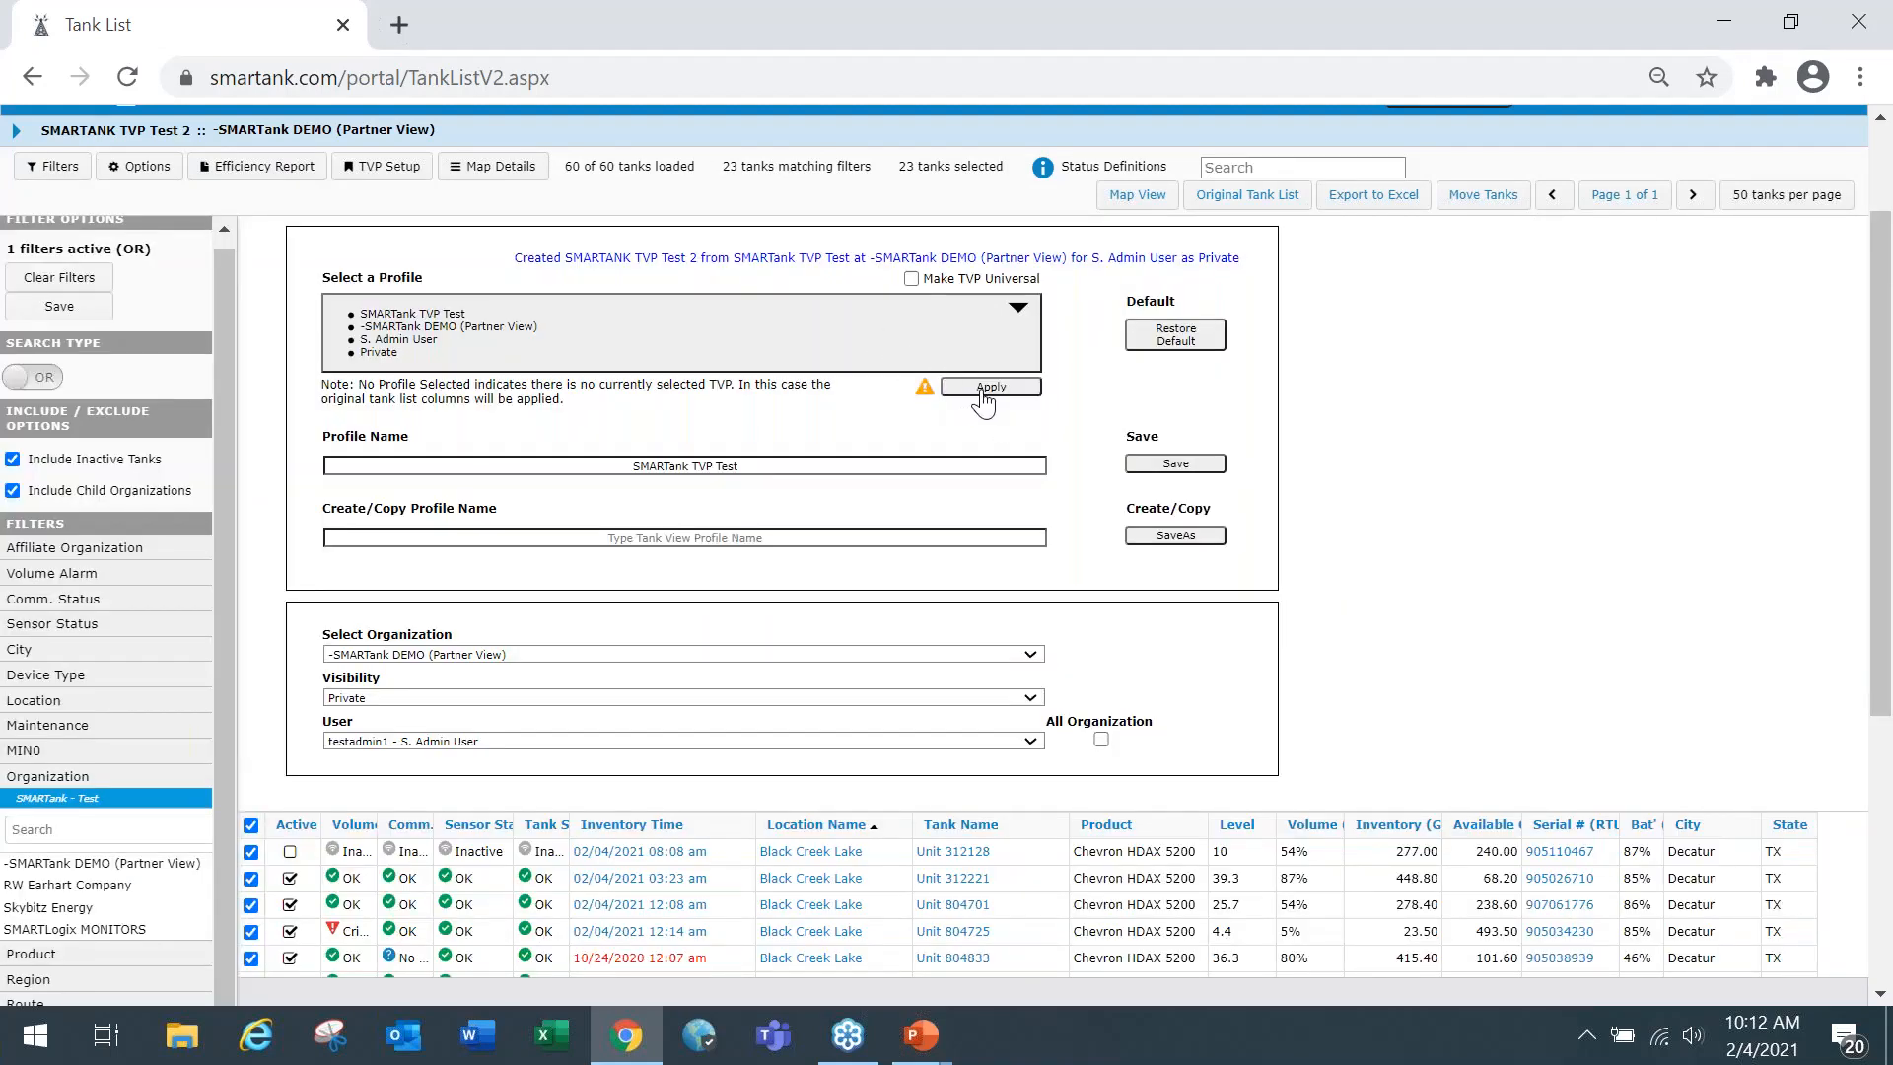
click(983, 389)
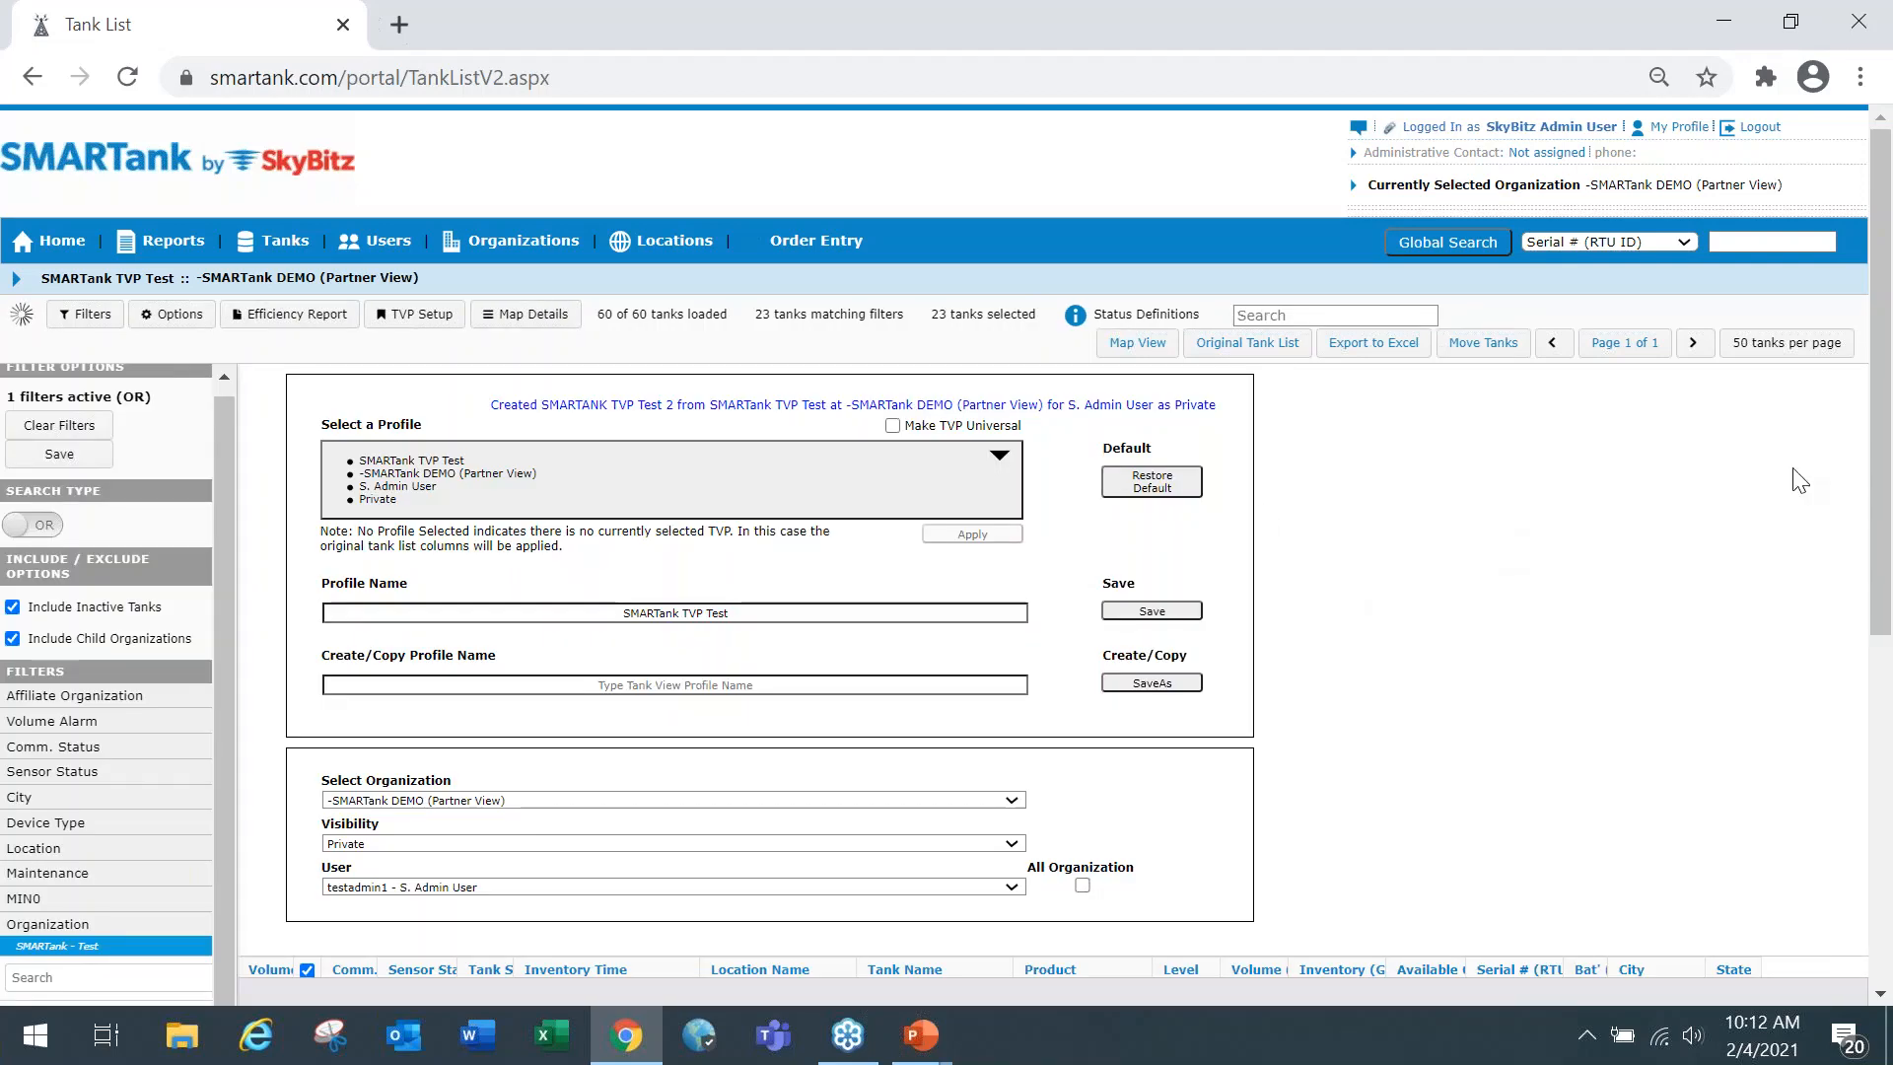
Examine the tank list columns under SMARTank TVP Test, the selectable profiles and the create/copy profile name field.
mouse_move(1881, 475)
mouse_down()
mouse_move(1892, 700)
mouse_move(1860, 464)
mouse_up()
scroll(911, 493, down, 6)
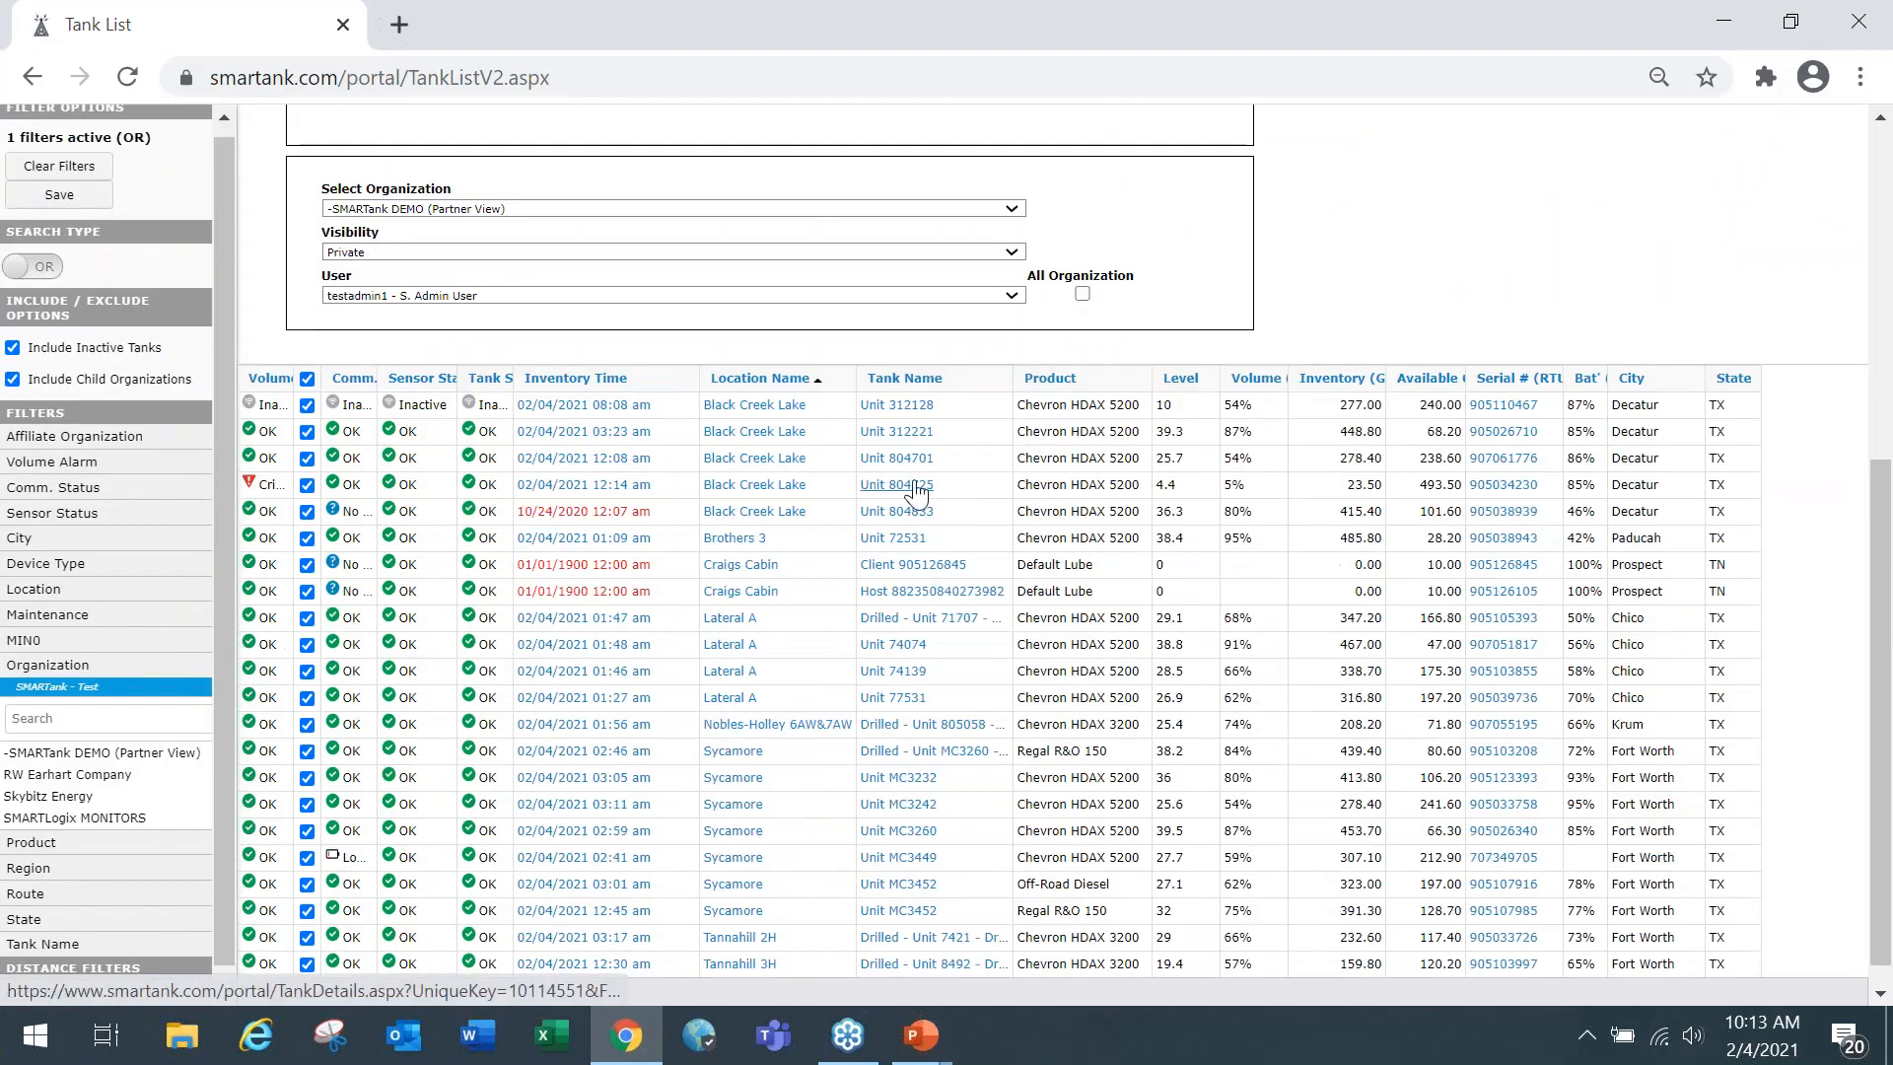
scroll(906, 357, up, 5)
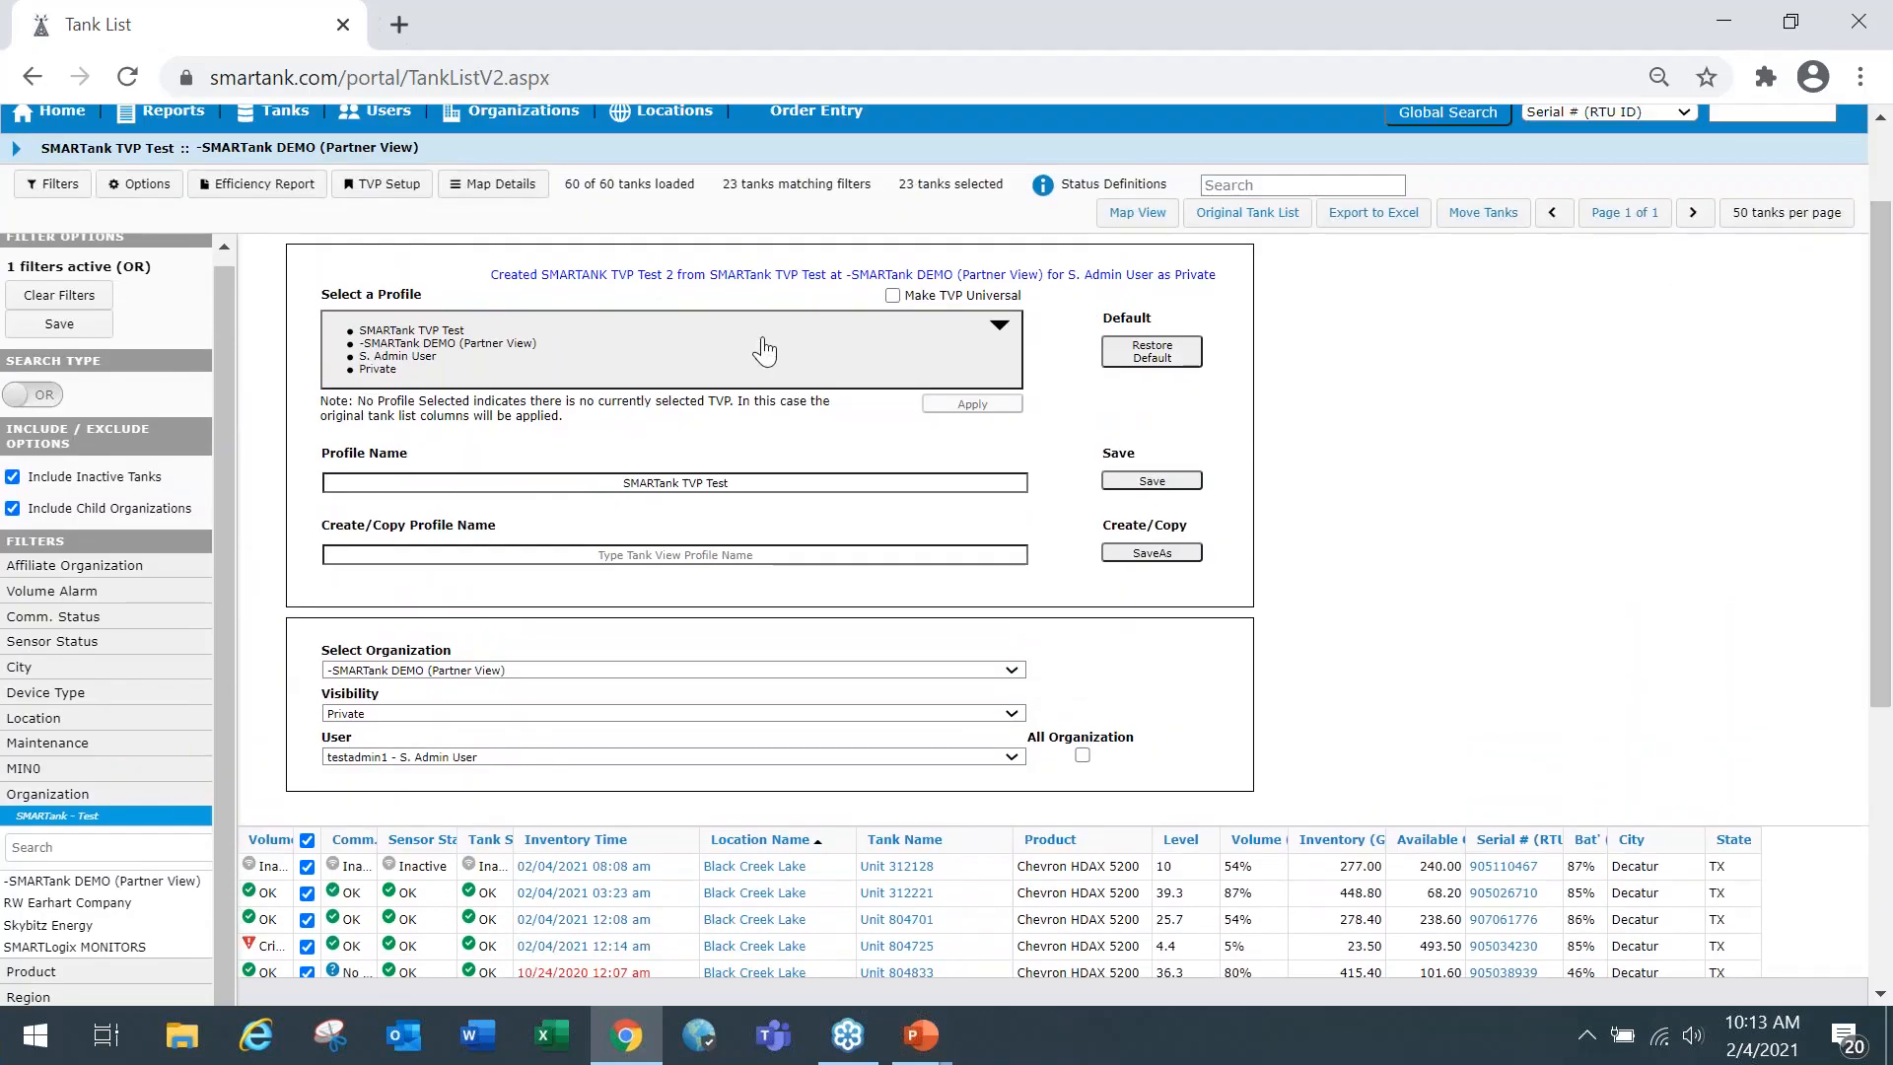
click(530, 355)
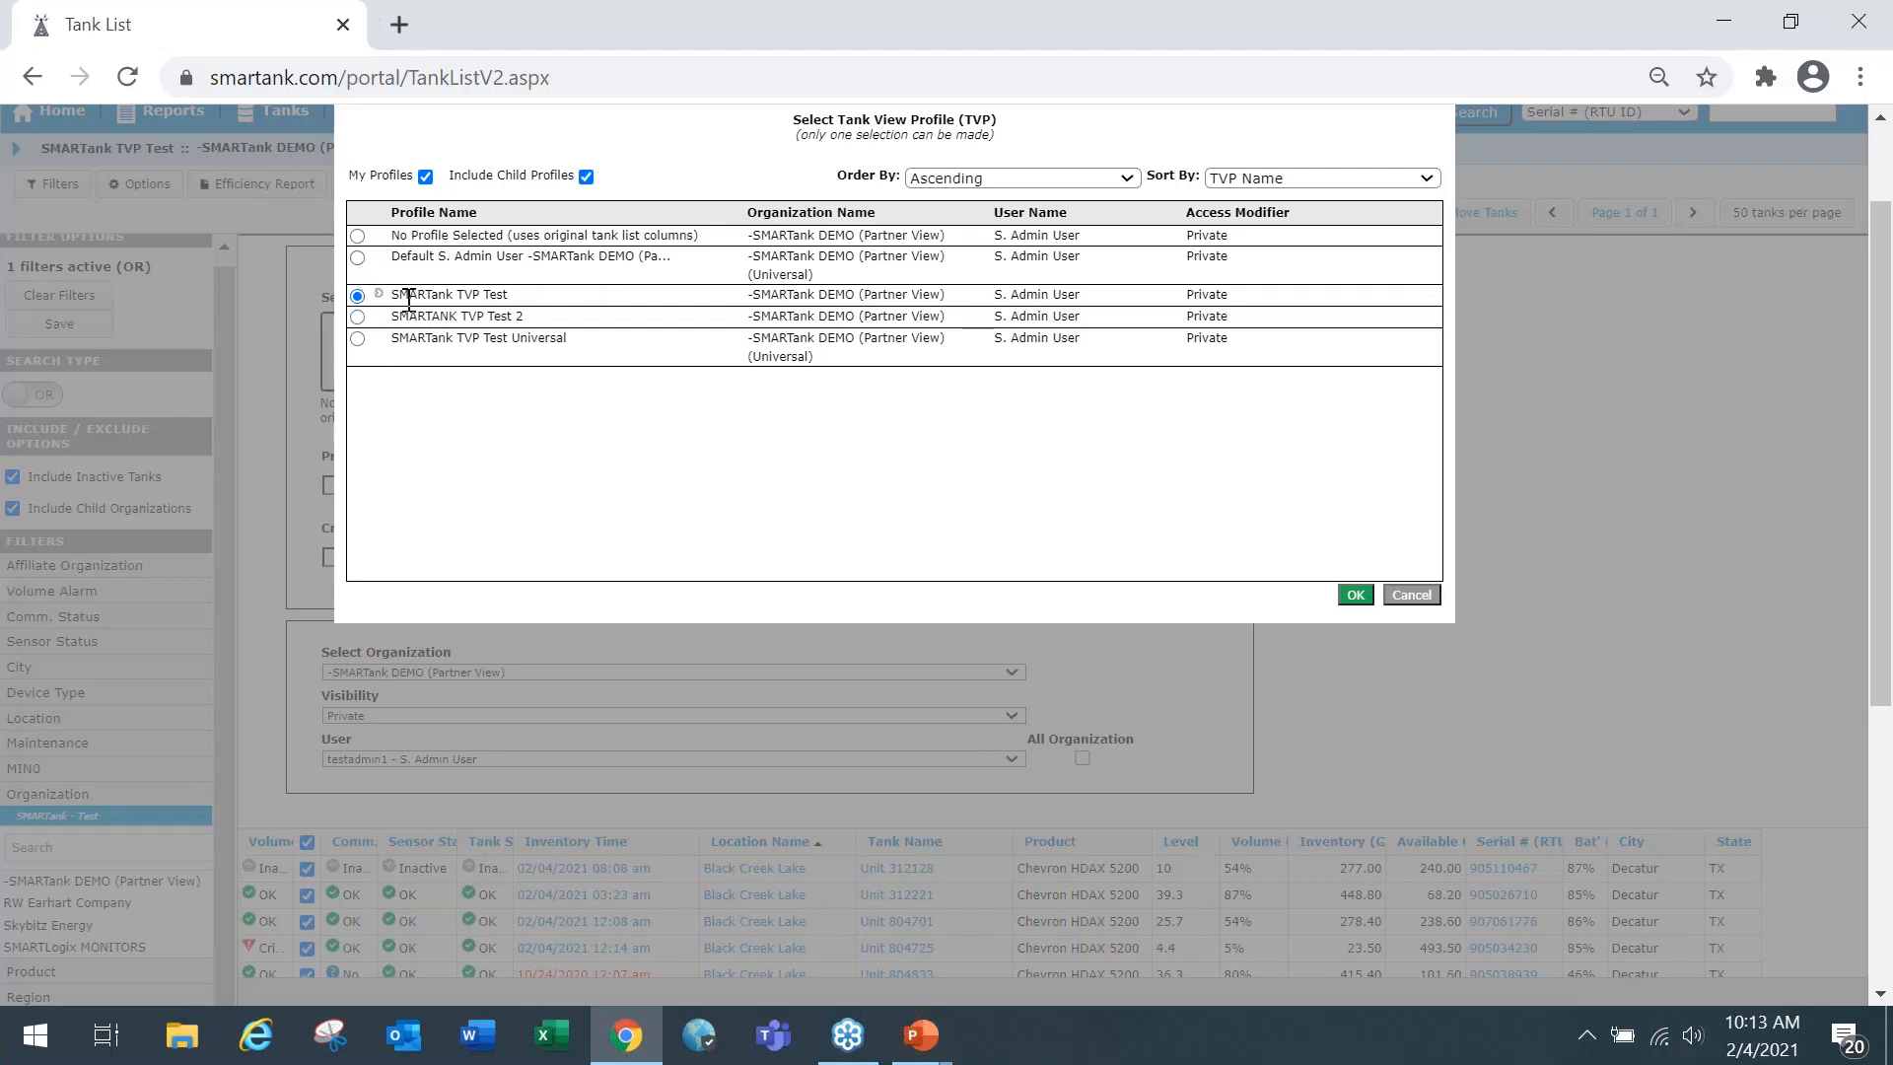
click(1413, 596)
scroll(757, 338, up, 2)
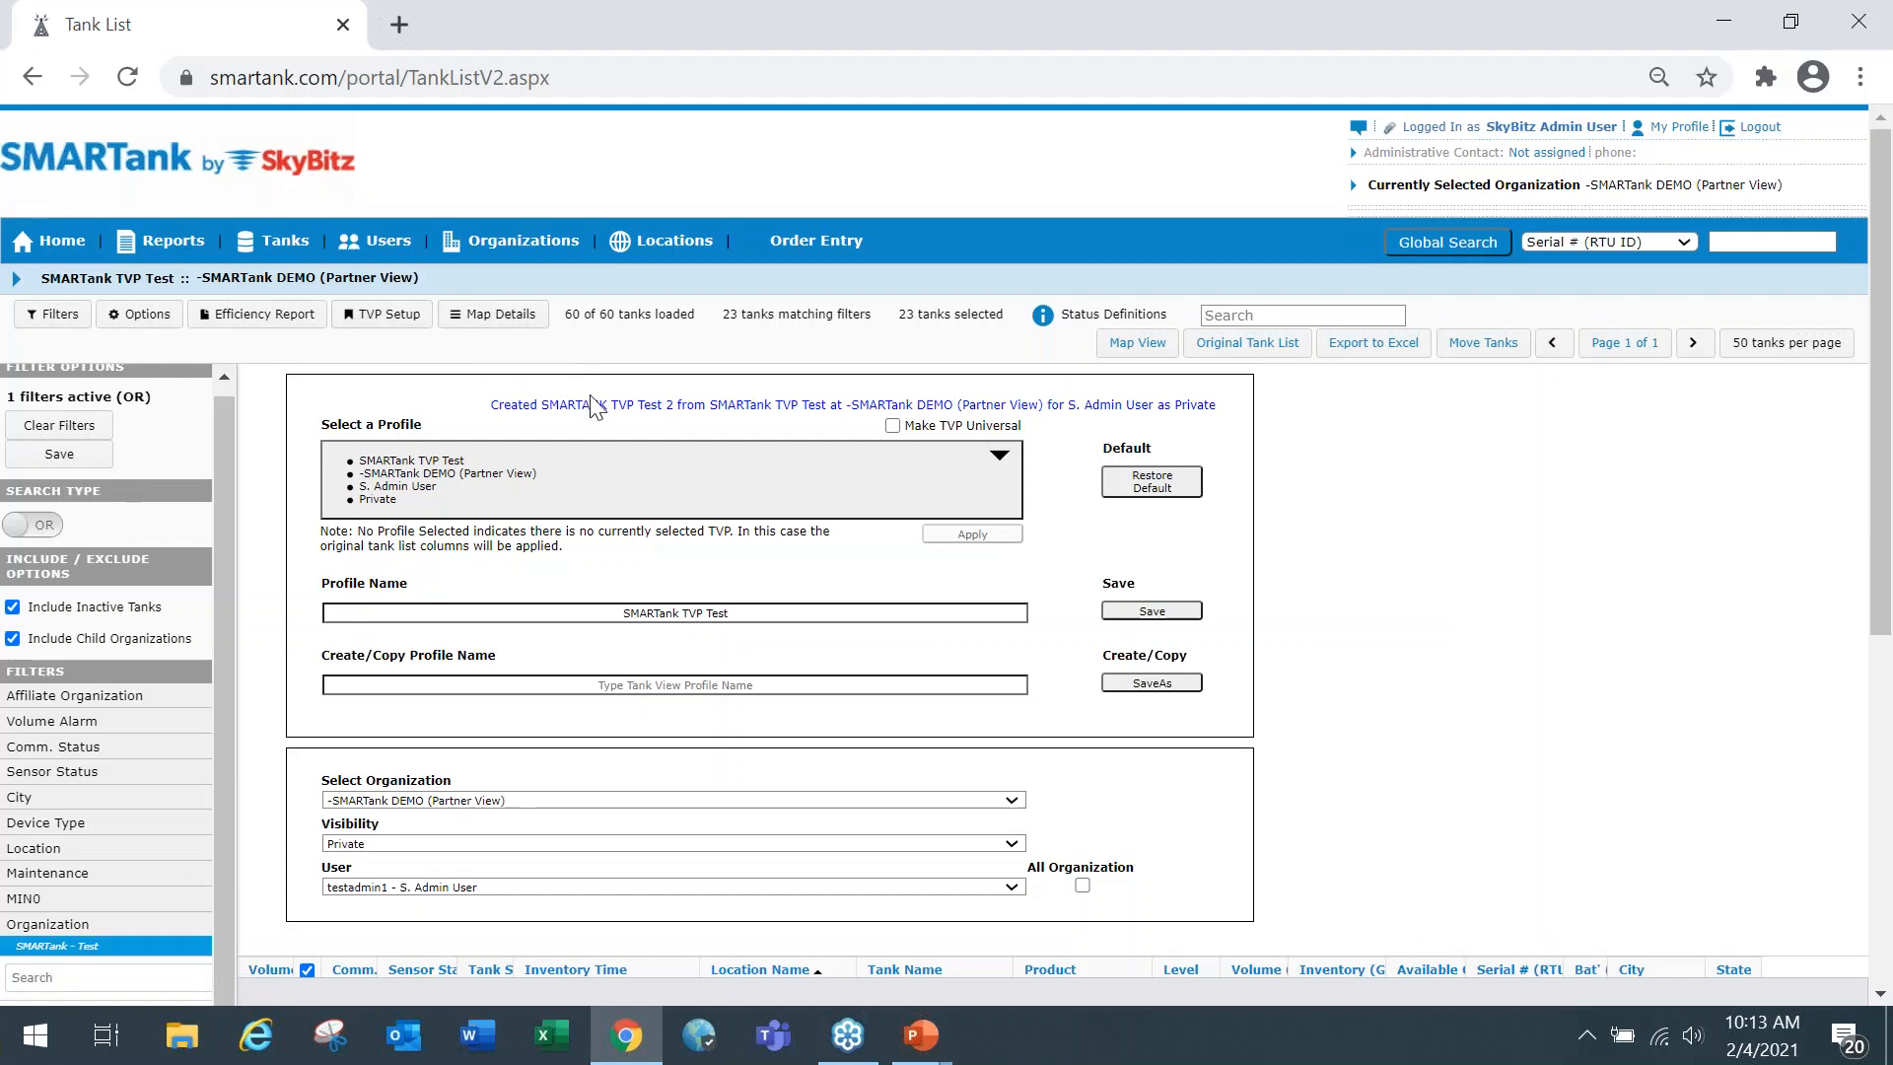
click(734, 683)
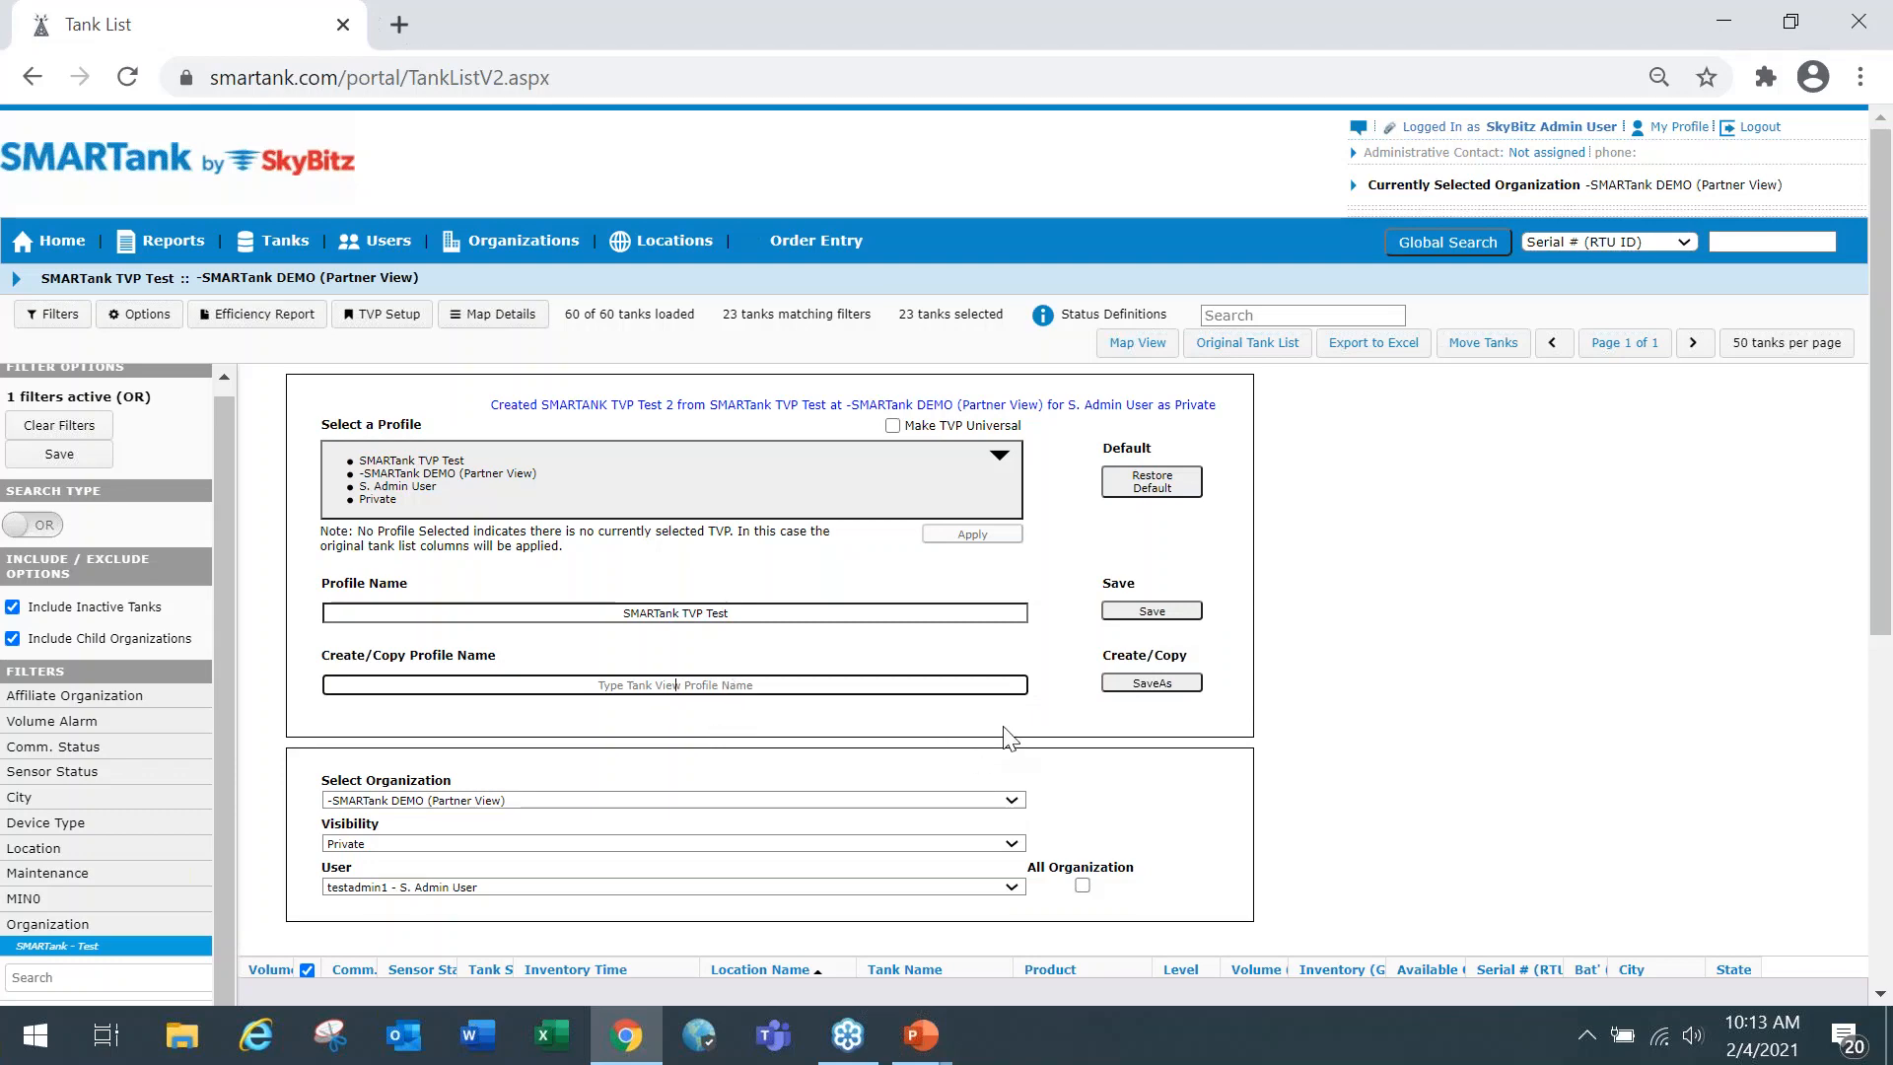
click(1415, 598)
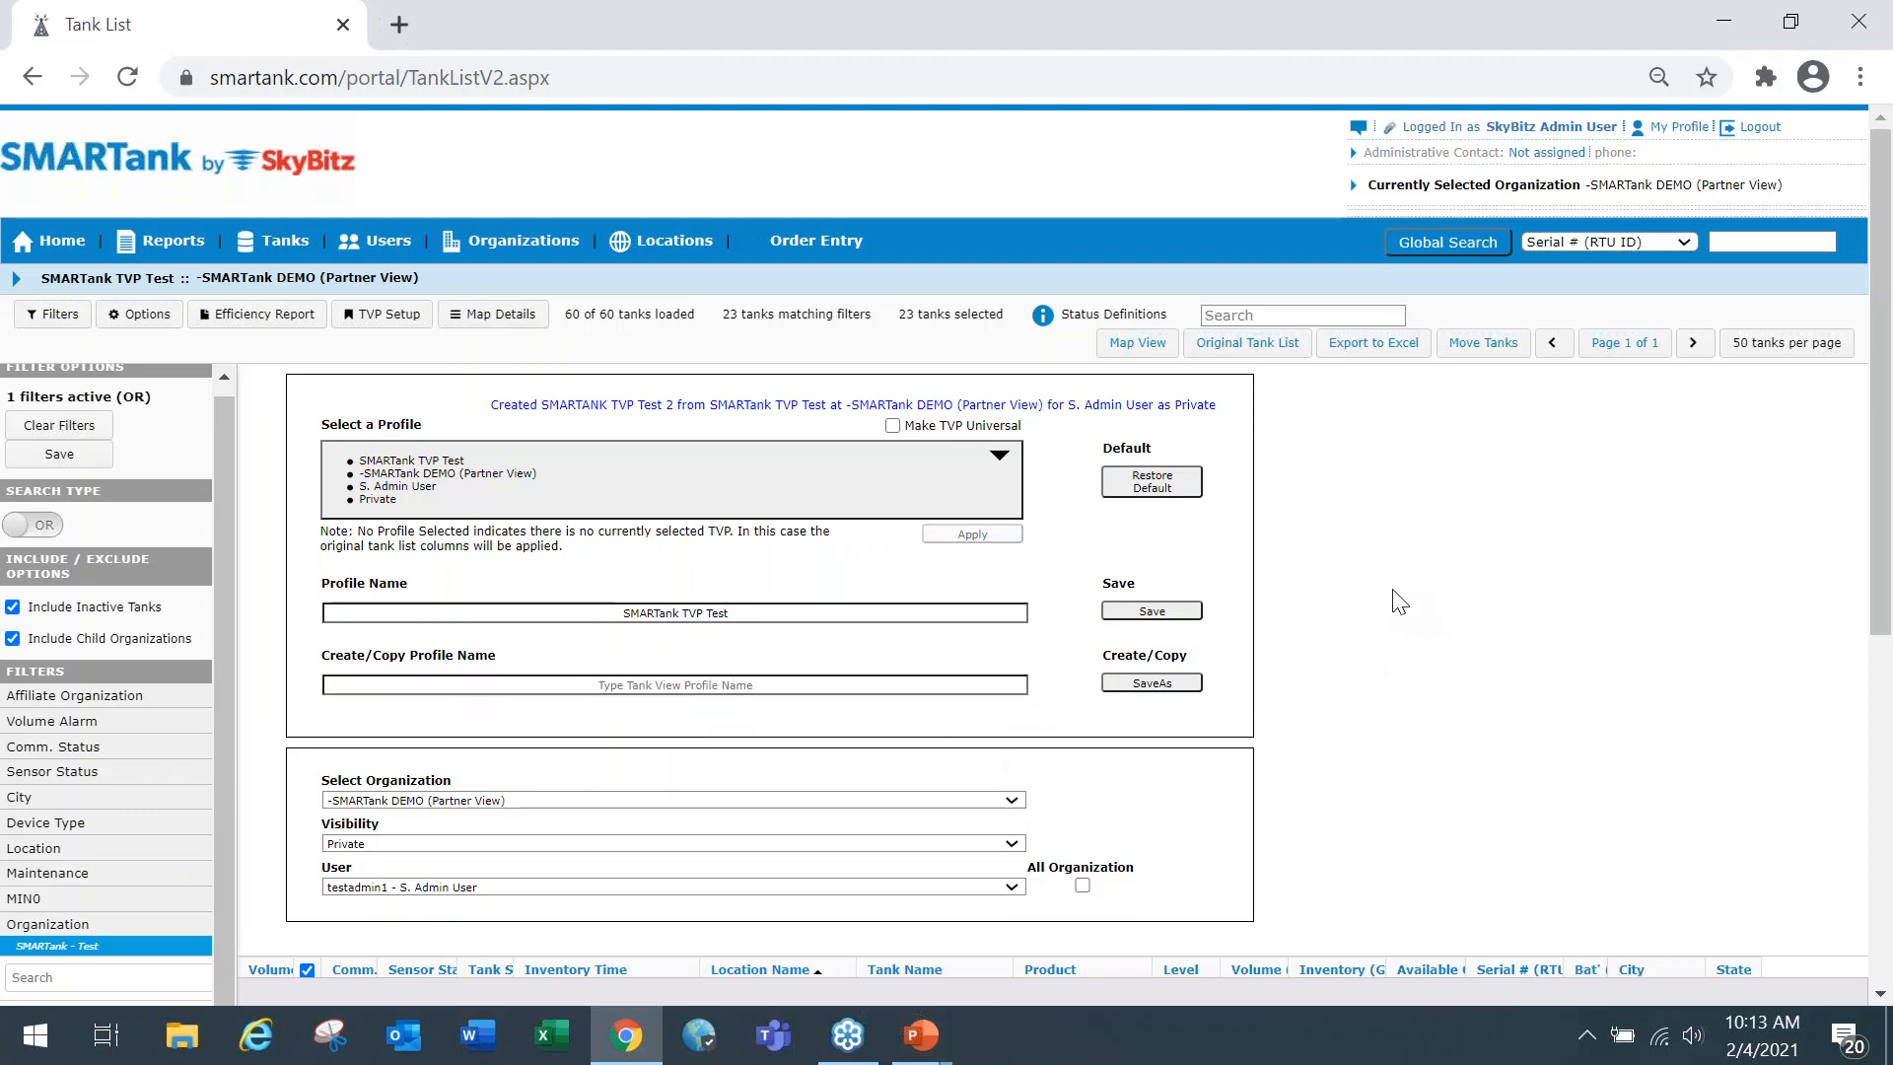
Open the tank list display options and add Active Days as the first of the selected columns.
scroll(1400, 611, down, 2)
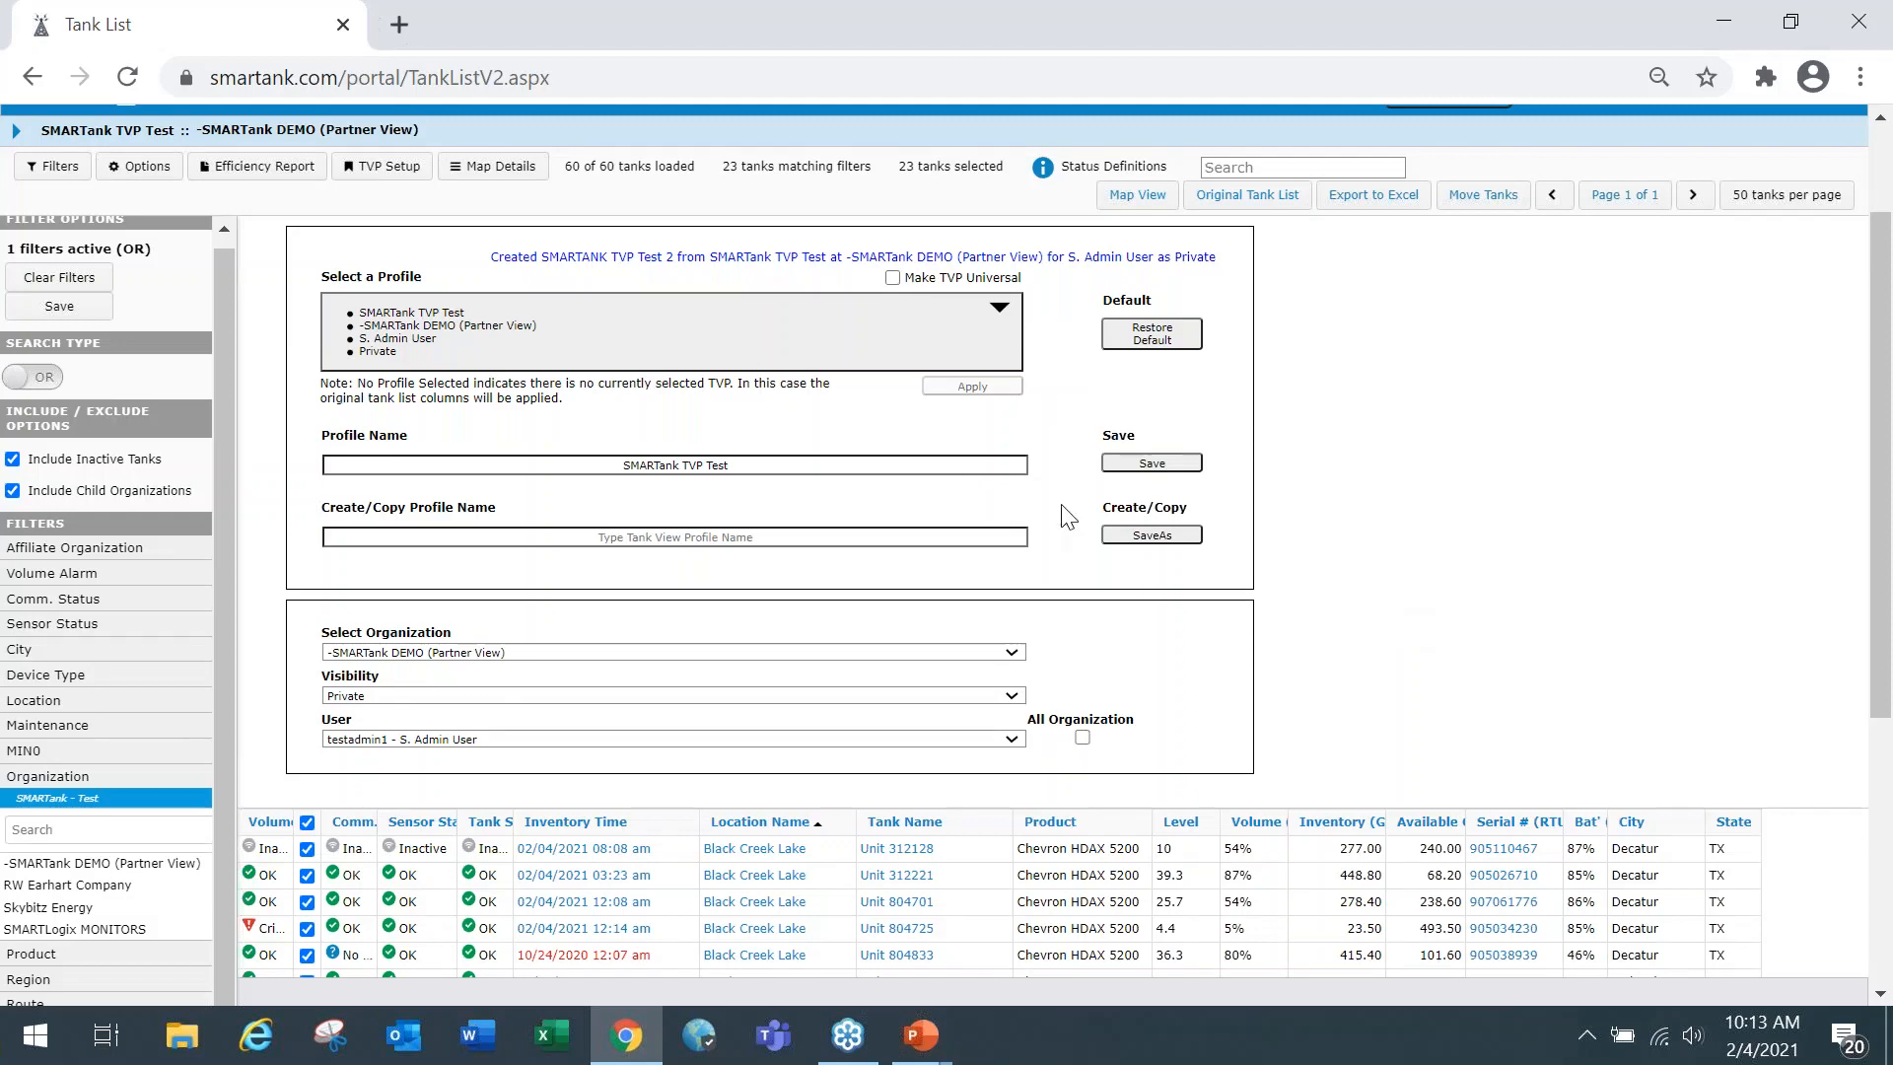
click(148, 169)
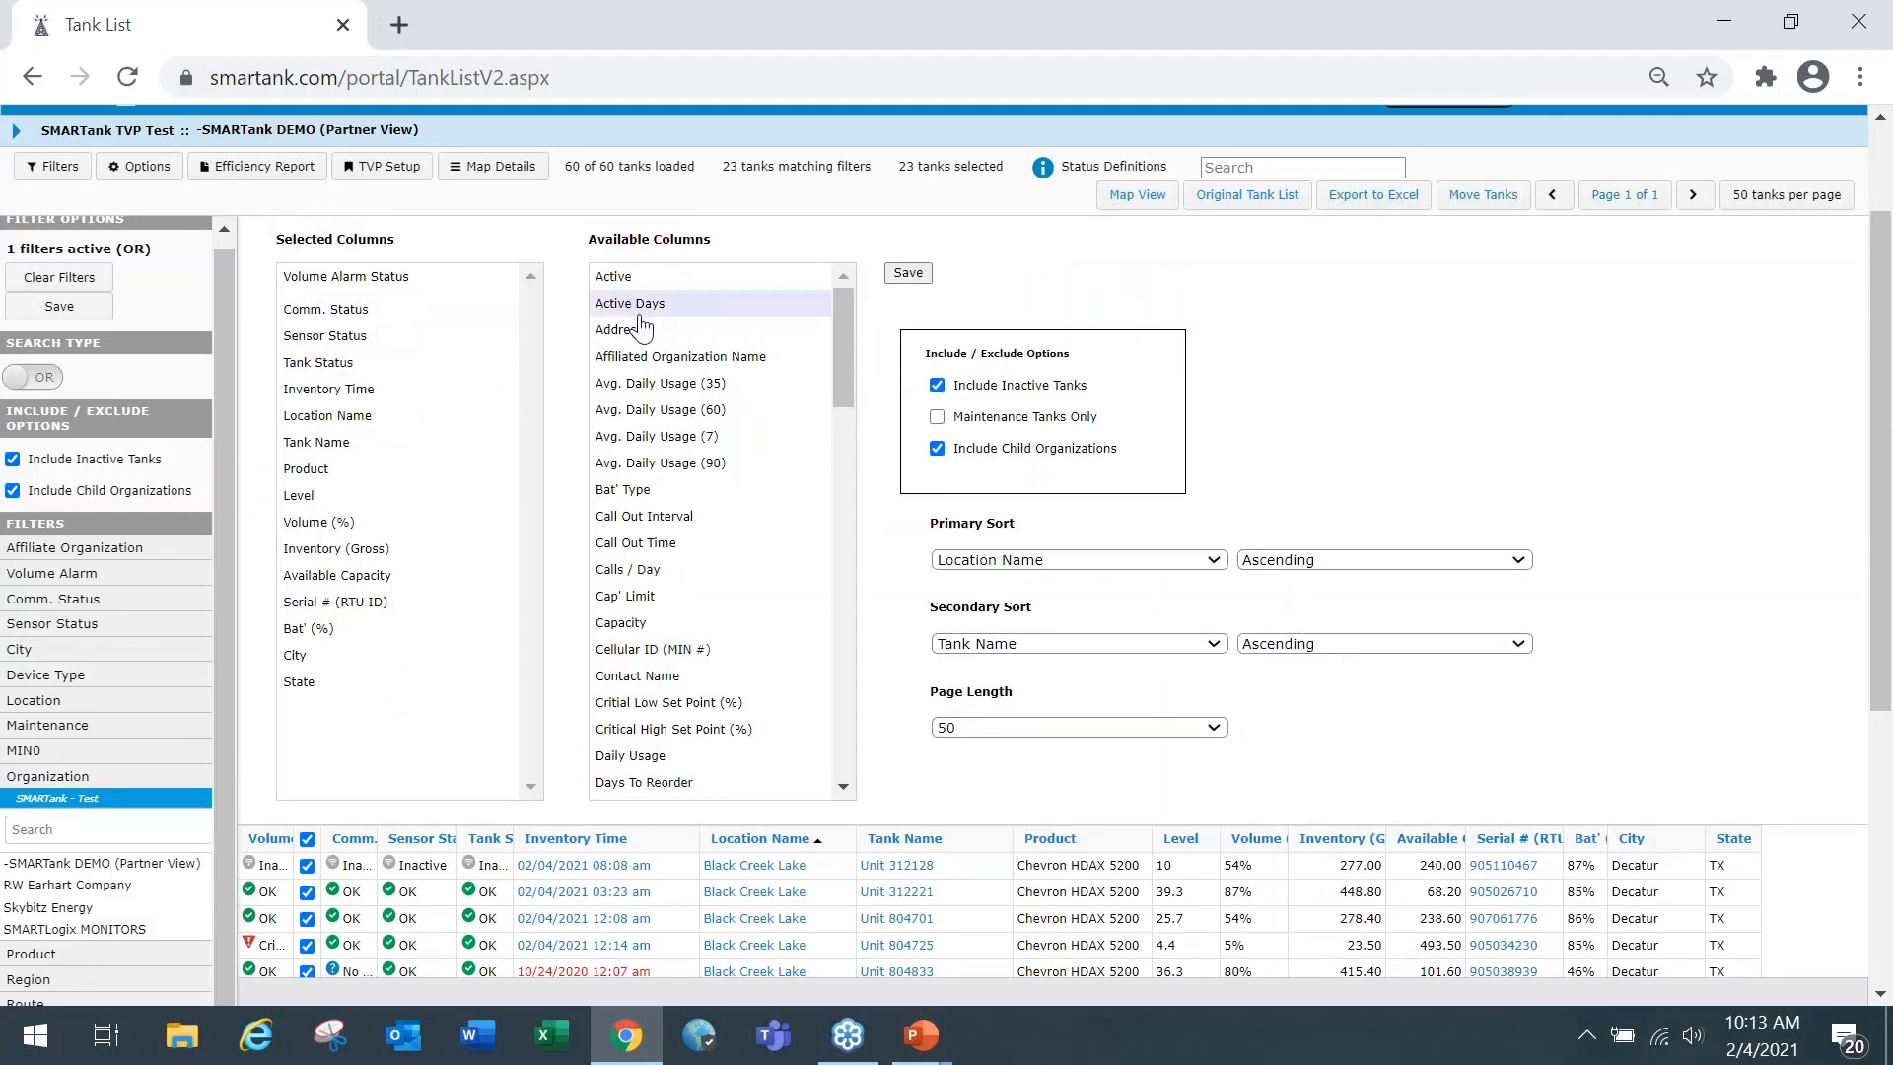
drag(639, 314, 346, 283)
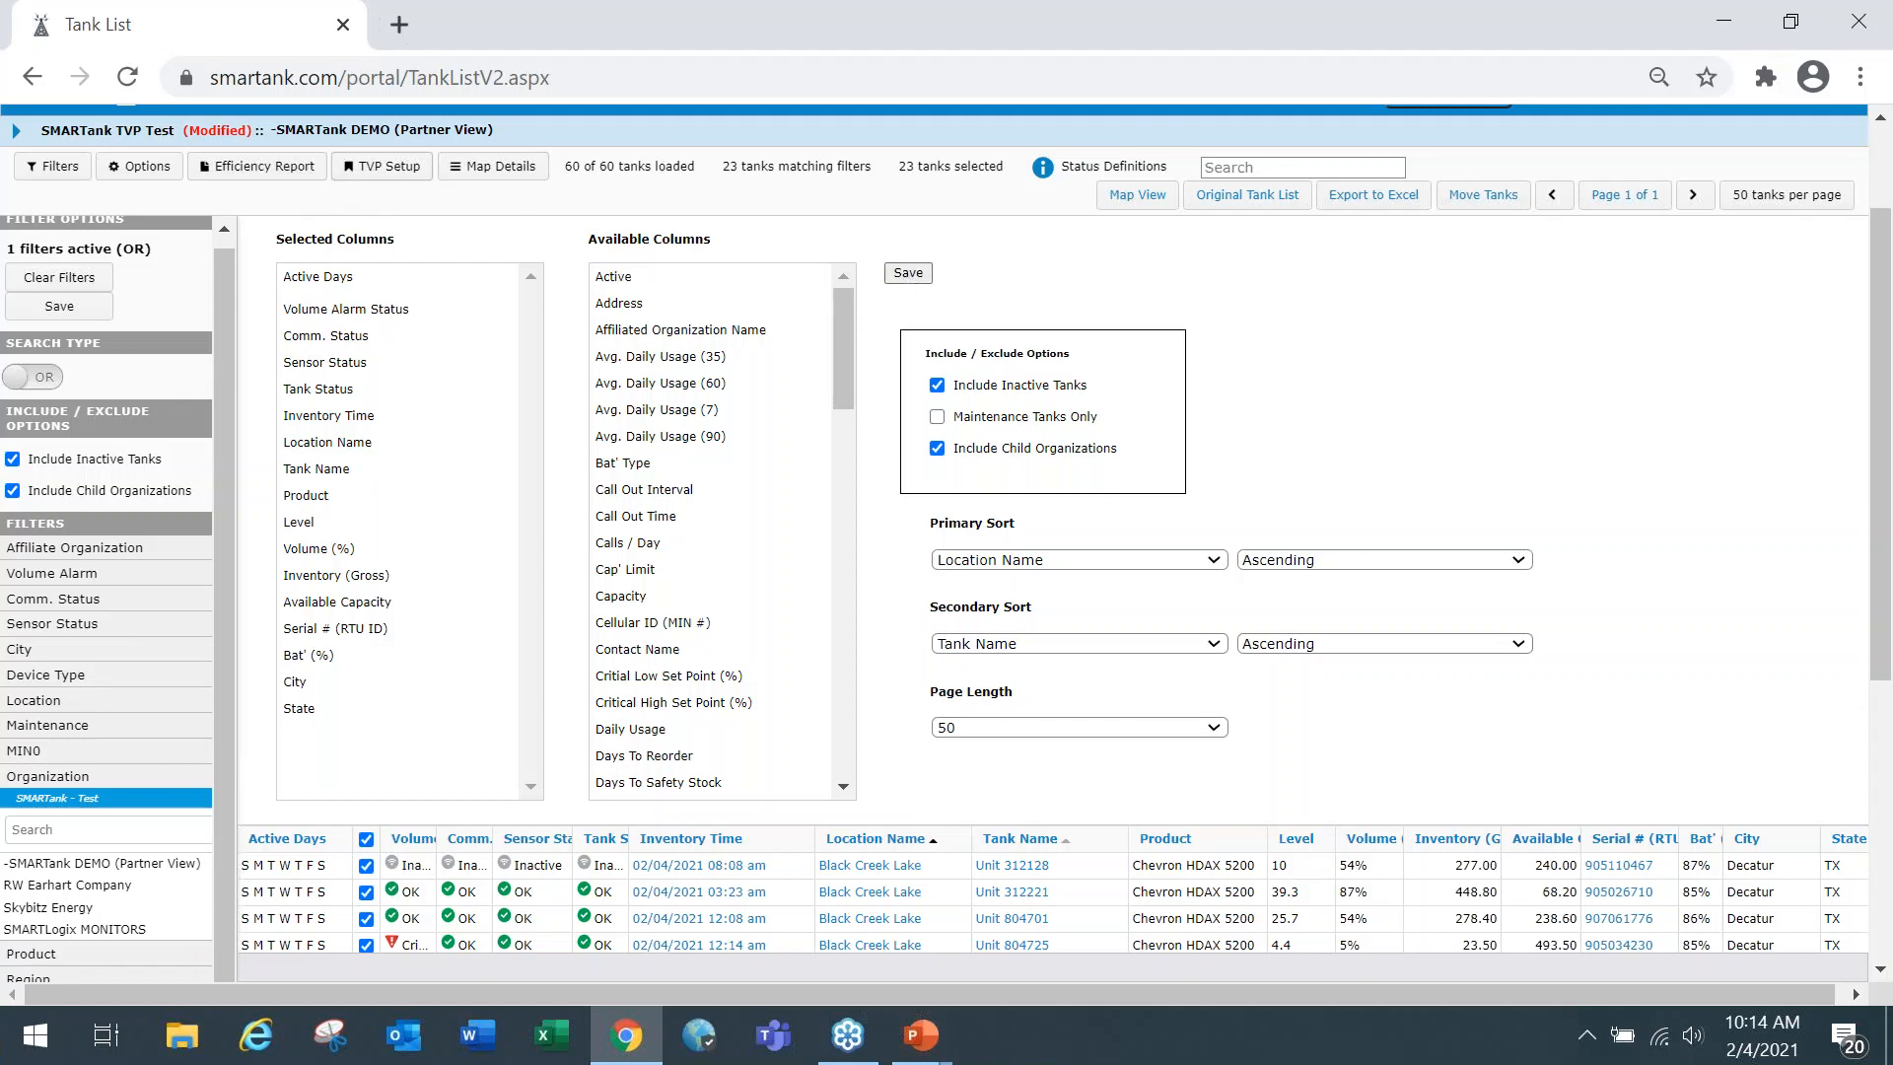
Return to the tank view profile setup and save the modified columns to the existing SMARTank TVP Test profile.
click(366, 185)
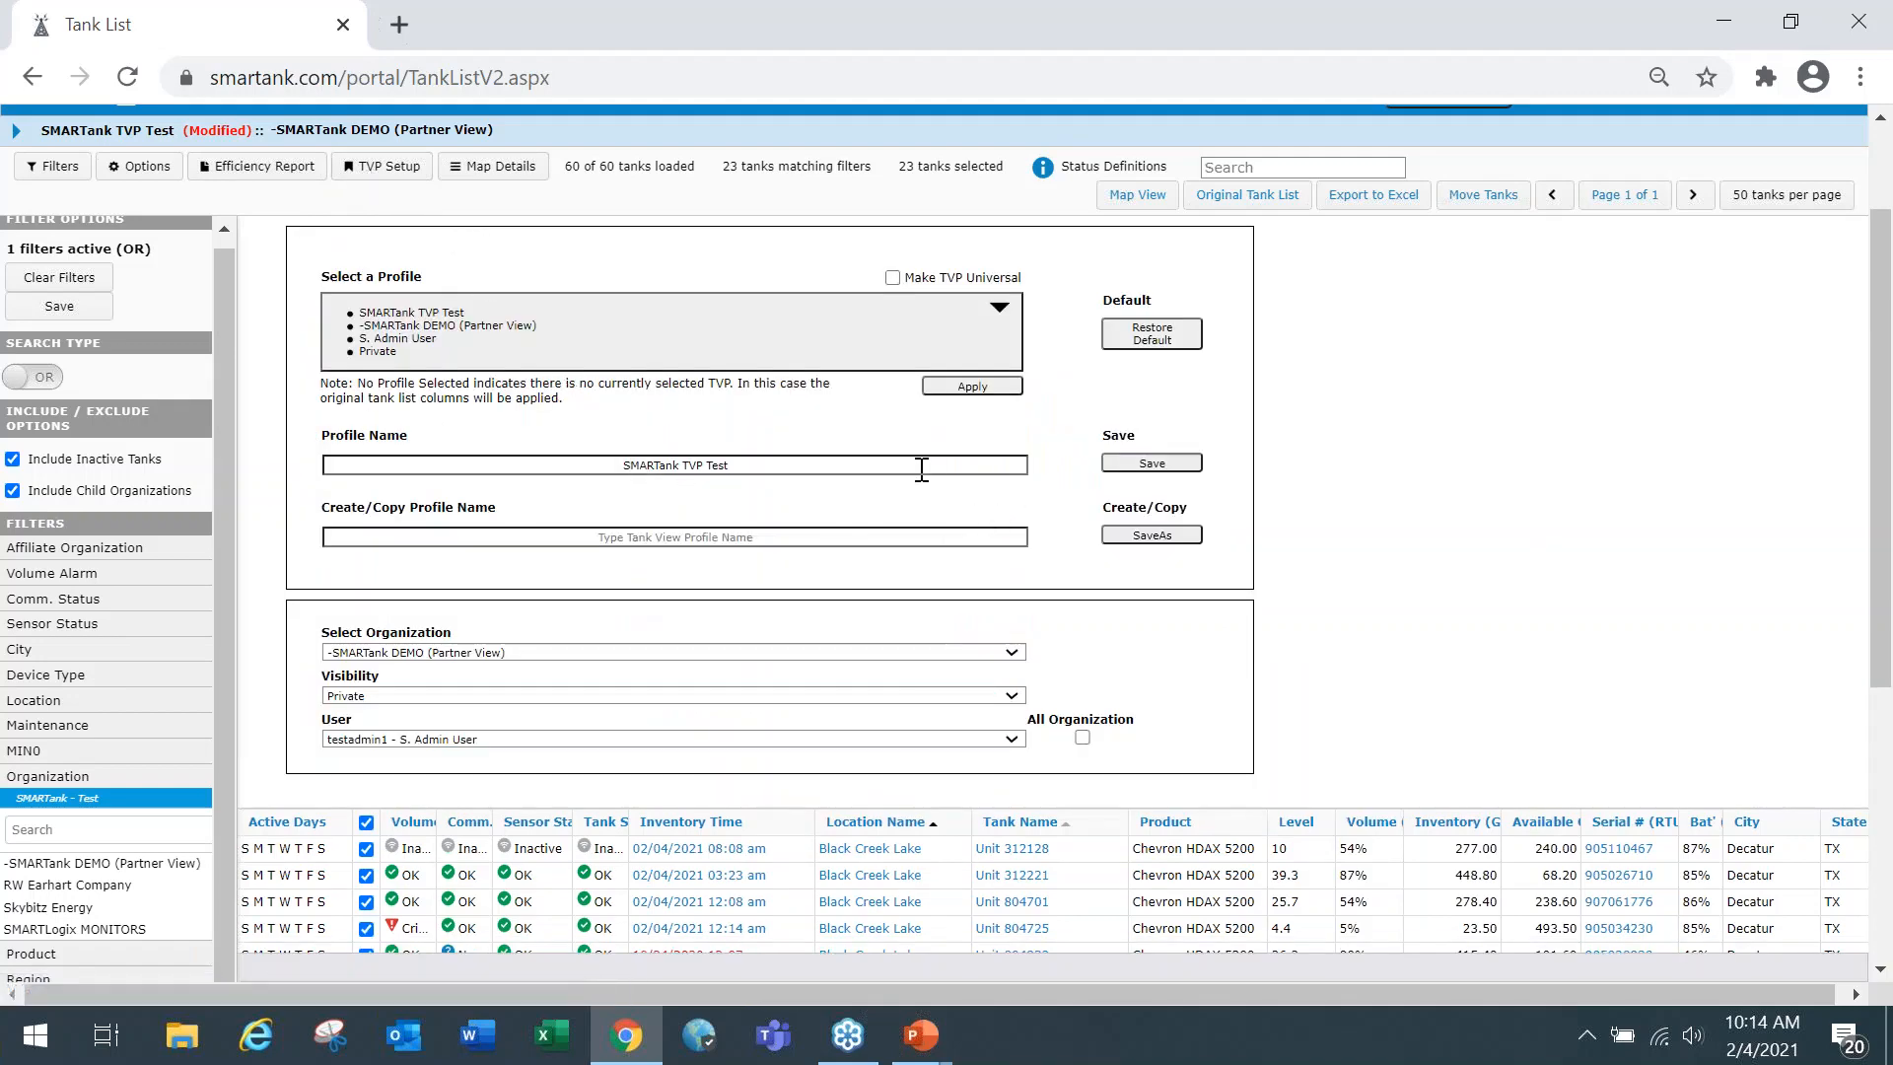
click(757, 465)
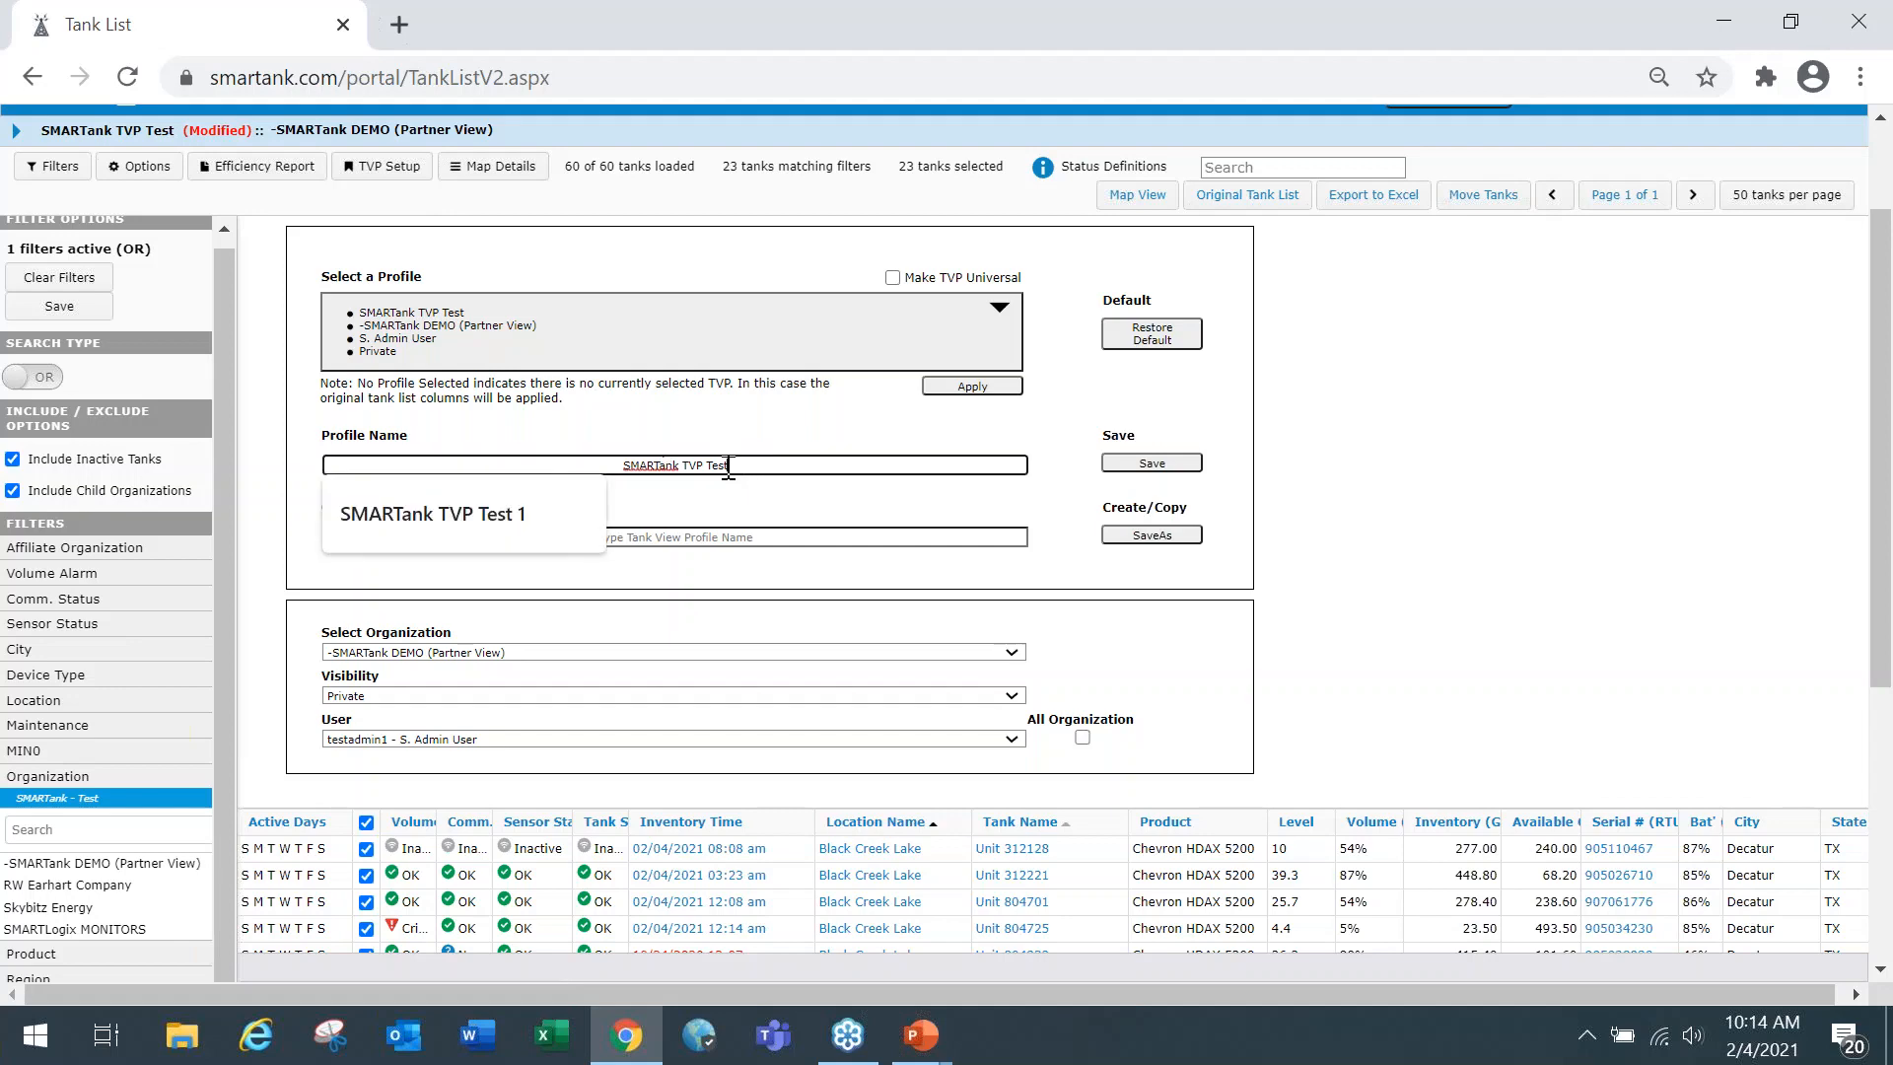
click(1177, 462)
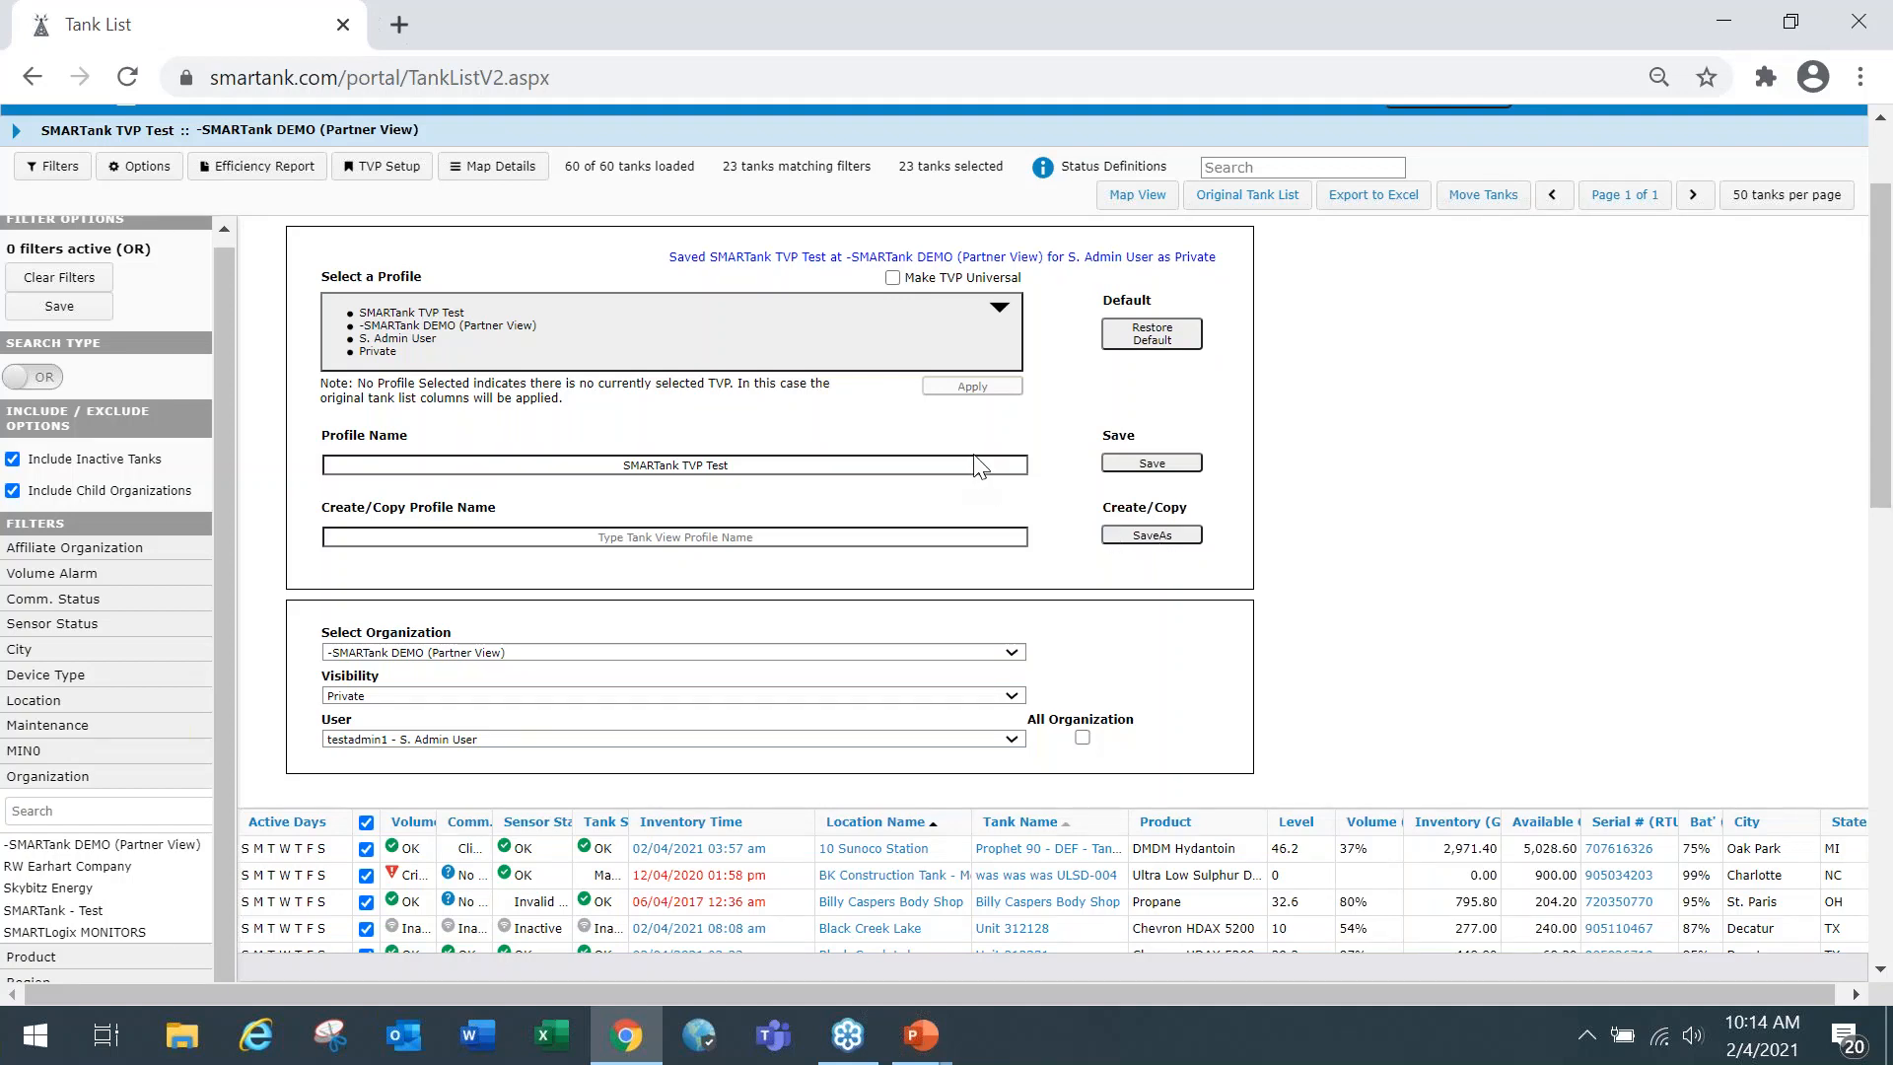
click(1152, 464)
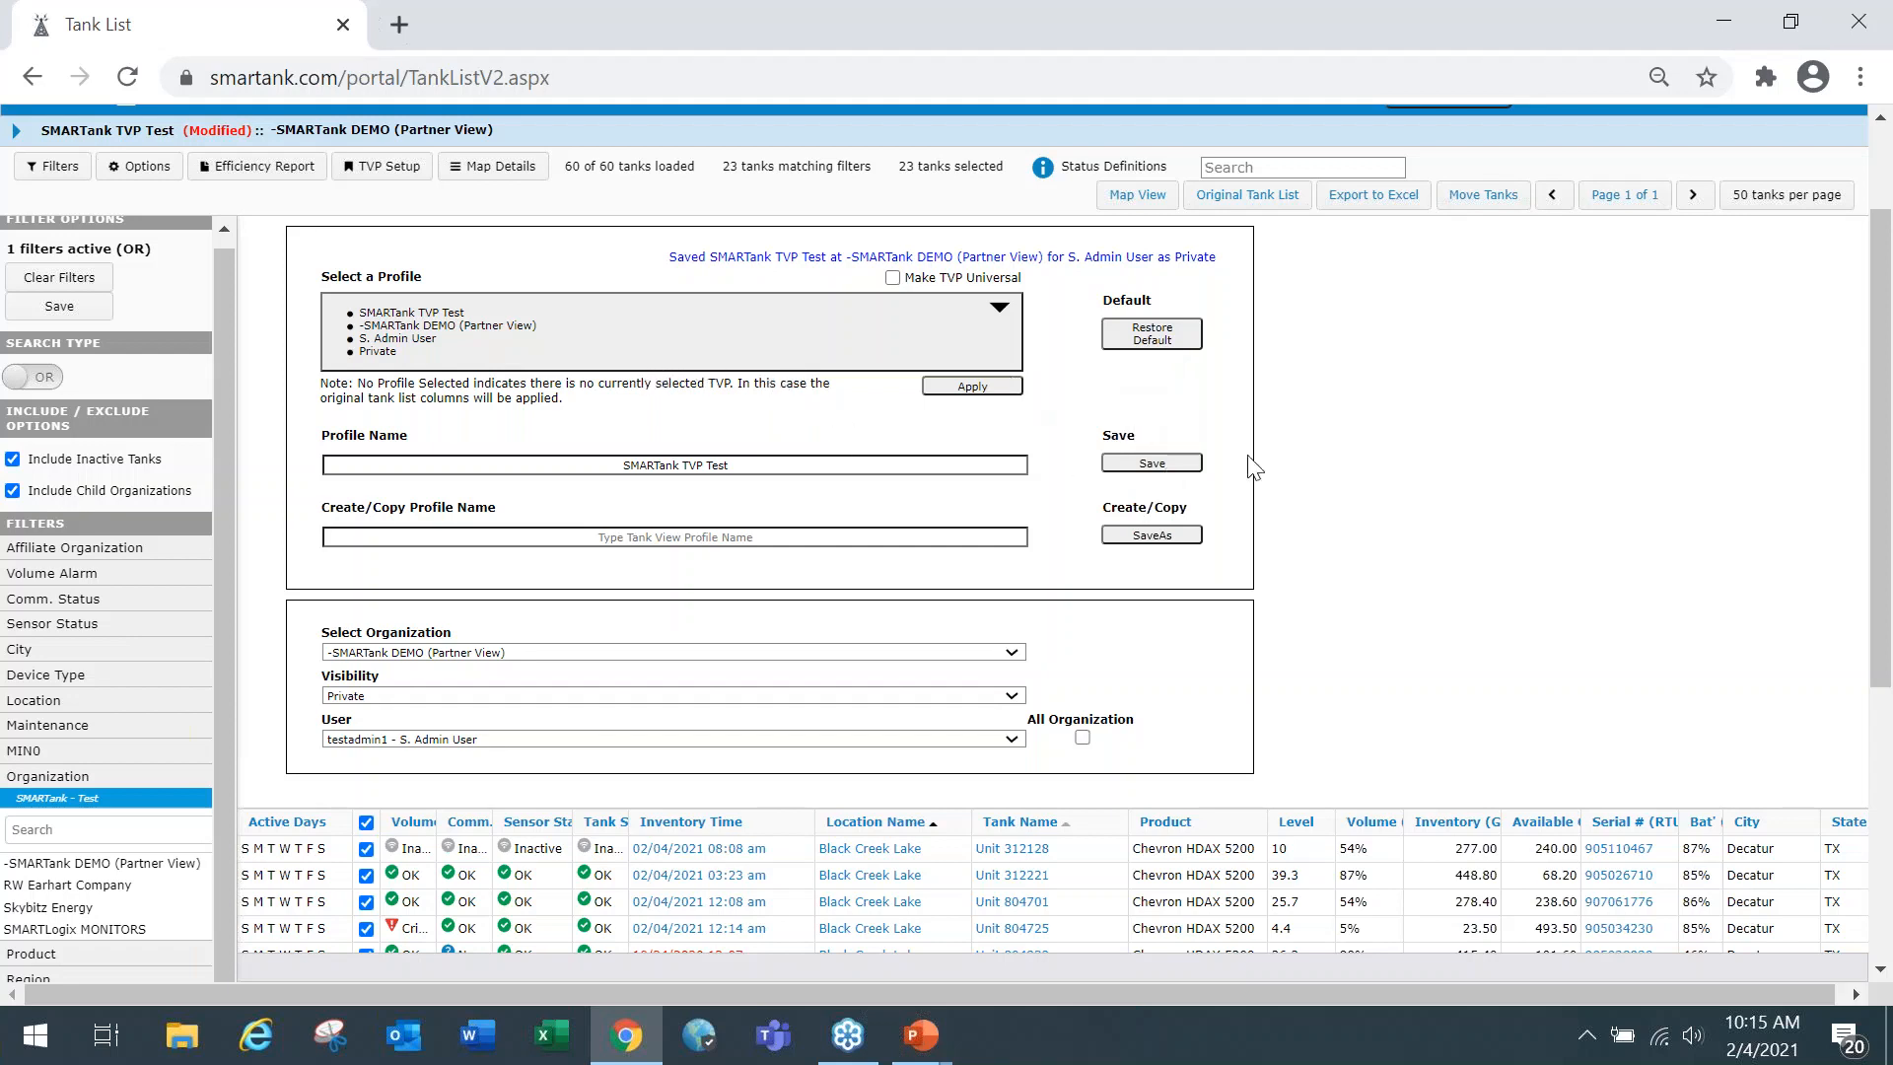
Examine the organizations, visibility settings and users that the SMARTank TVP Test profile can be assigned to.
scroll(1254, 467, down, 2)
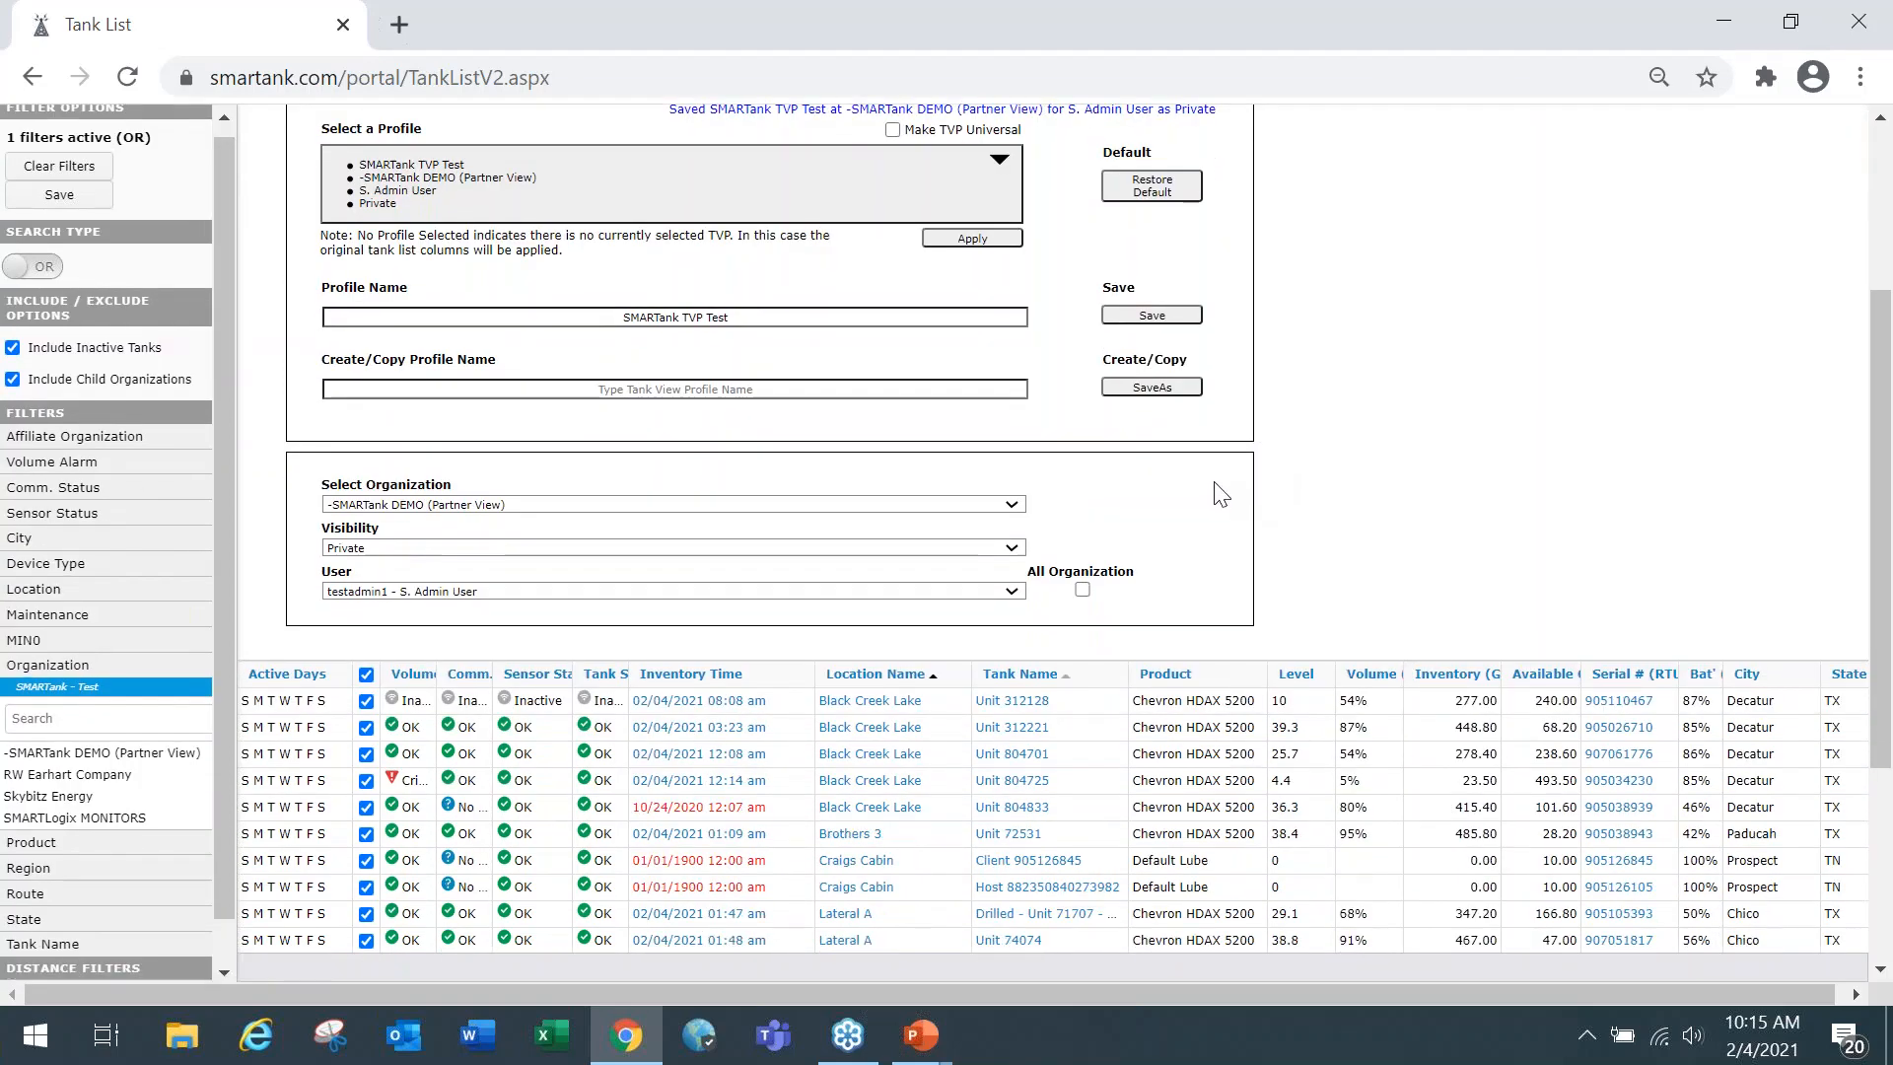
scroll(1230, 465, up, 2)
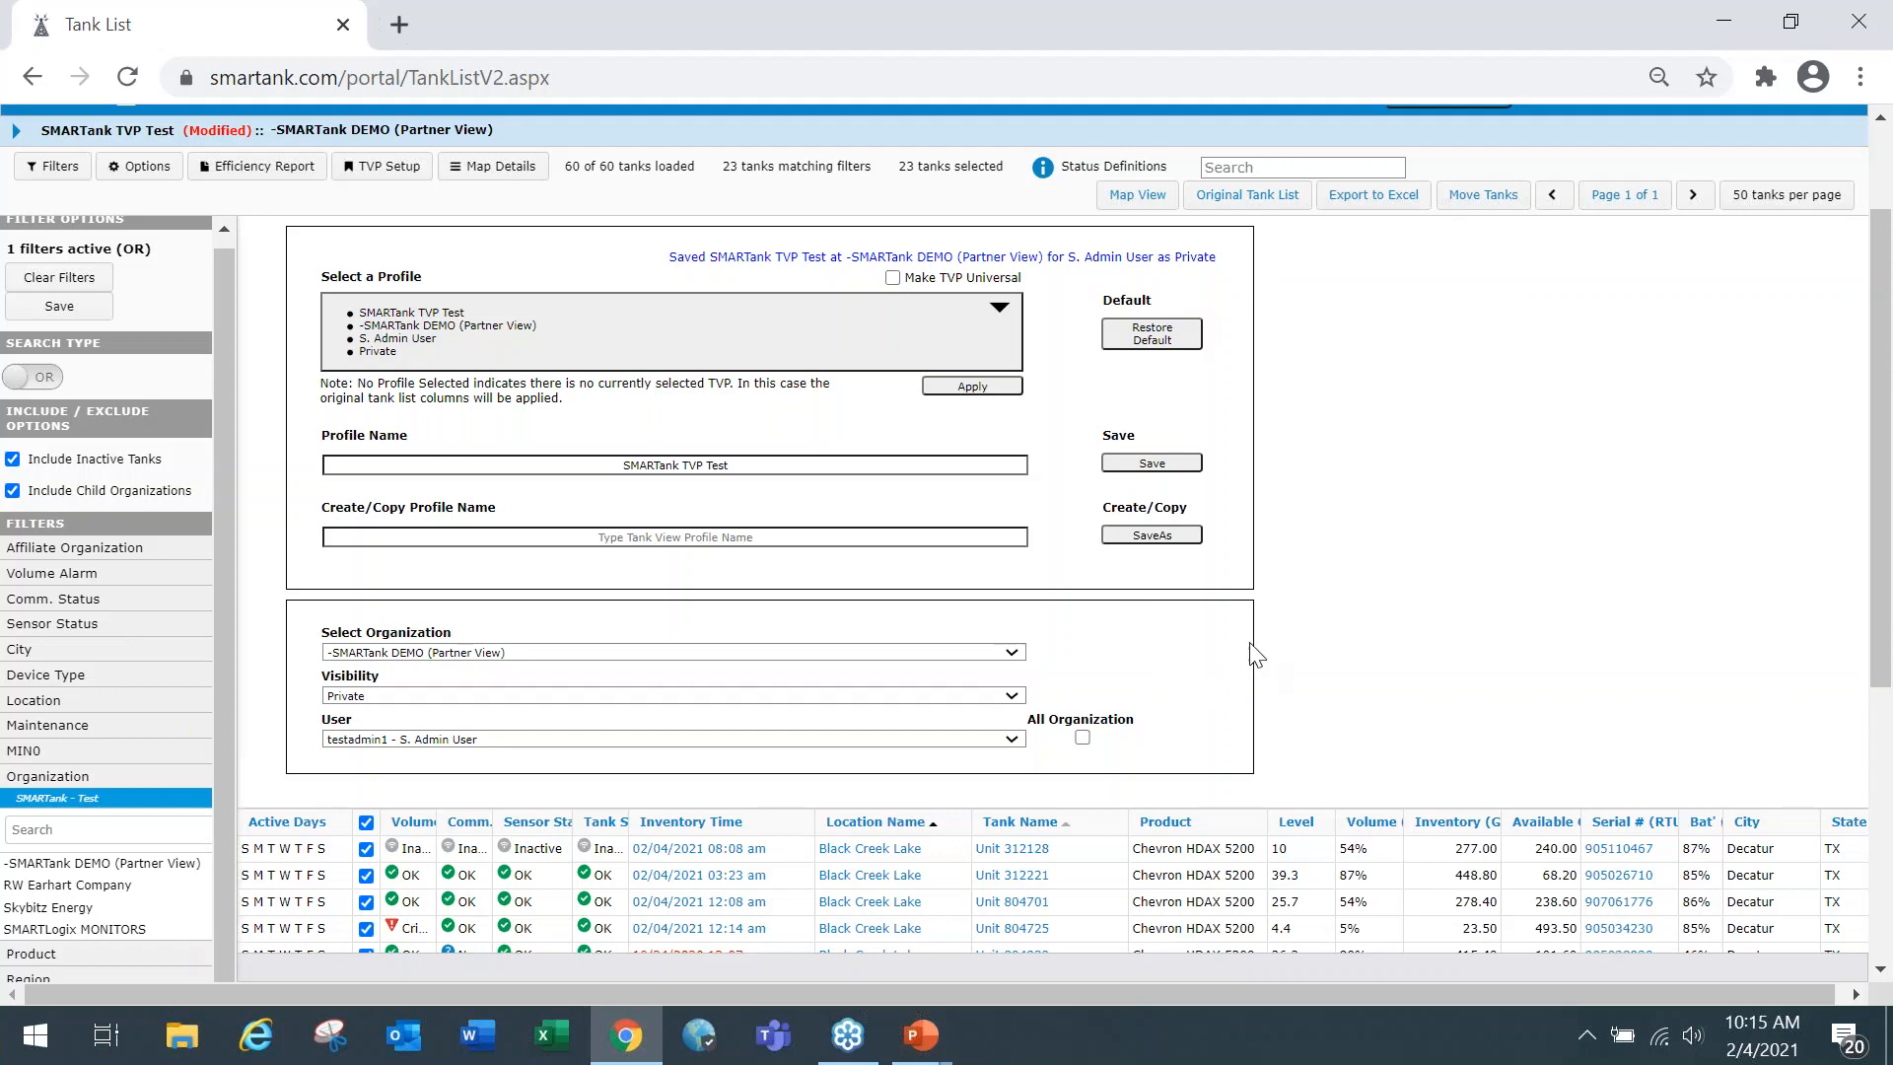
scroll(1266, 643, down, 1)
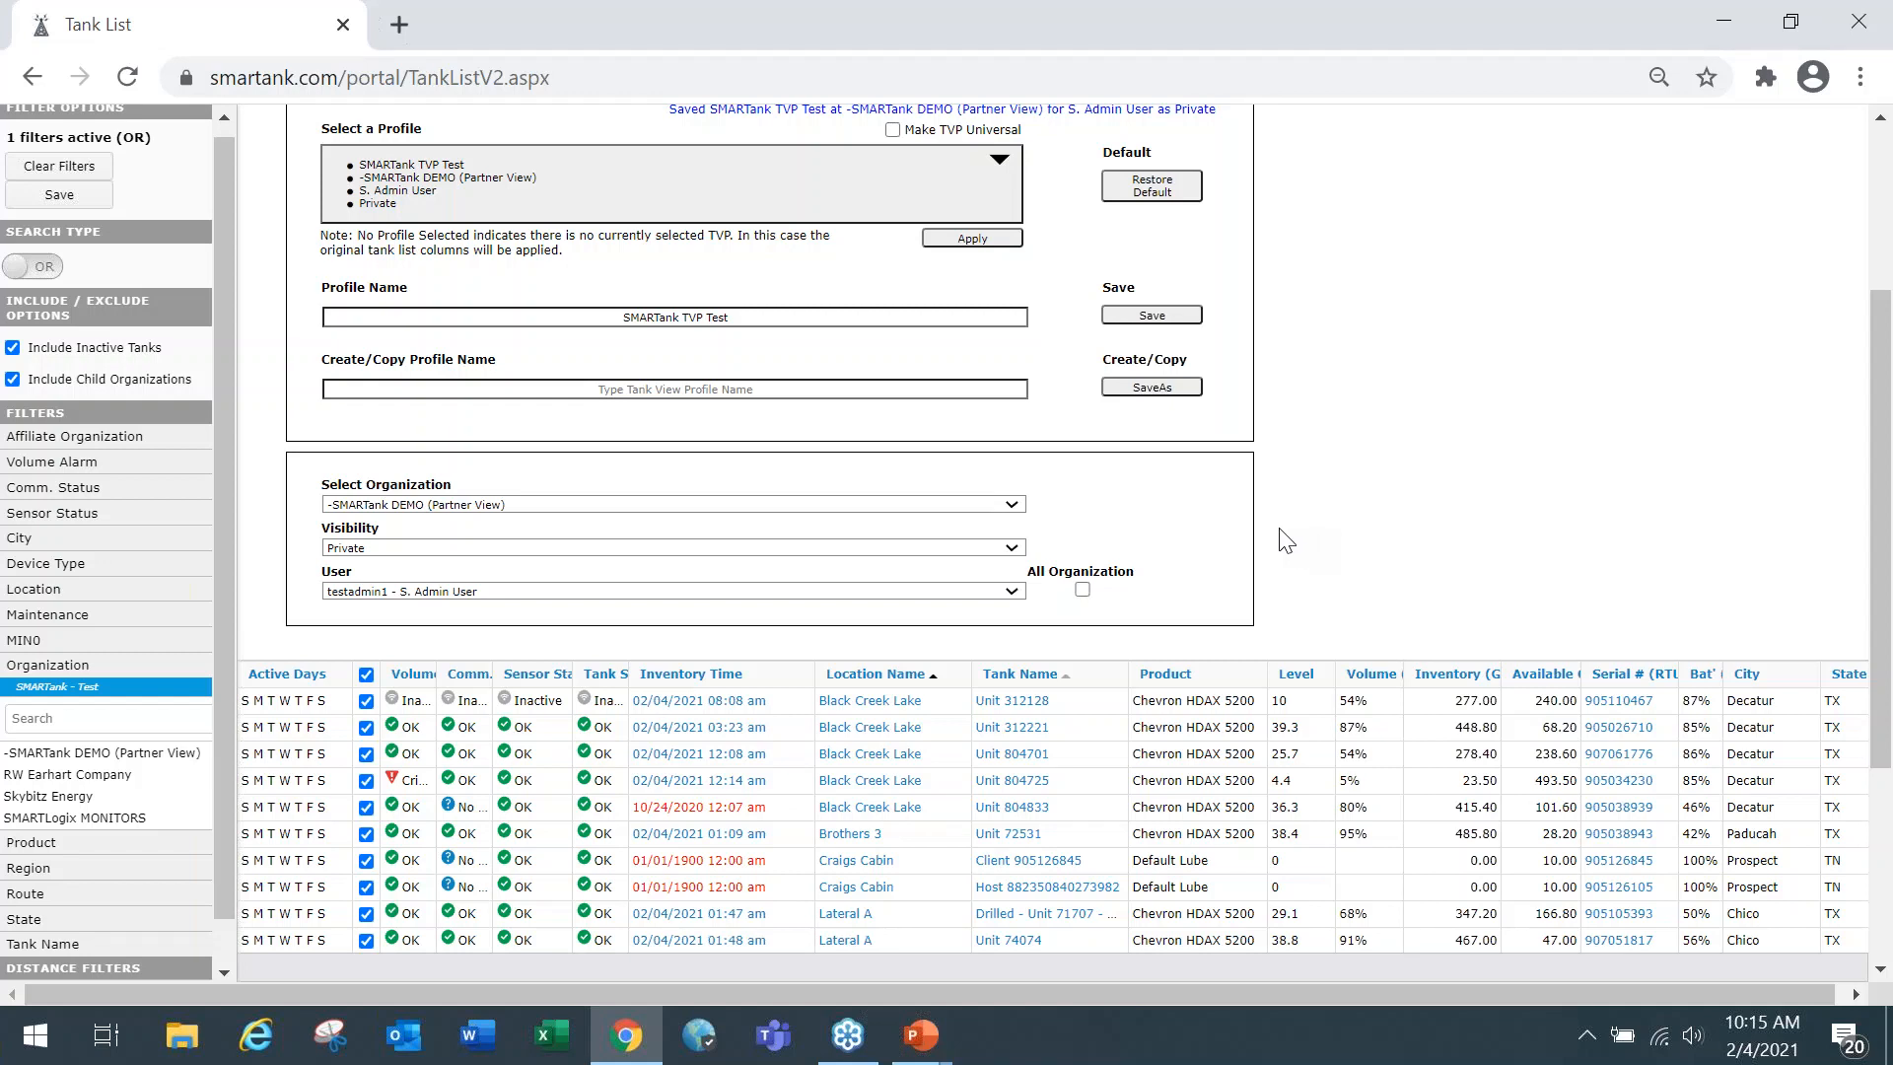
click(1014, 509)
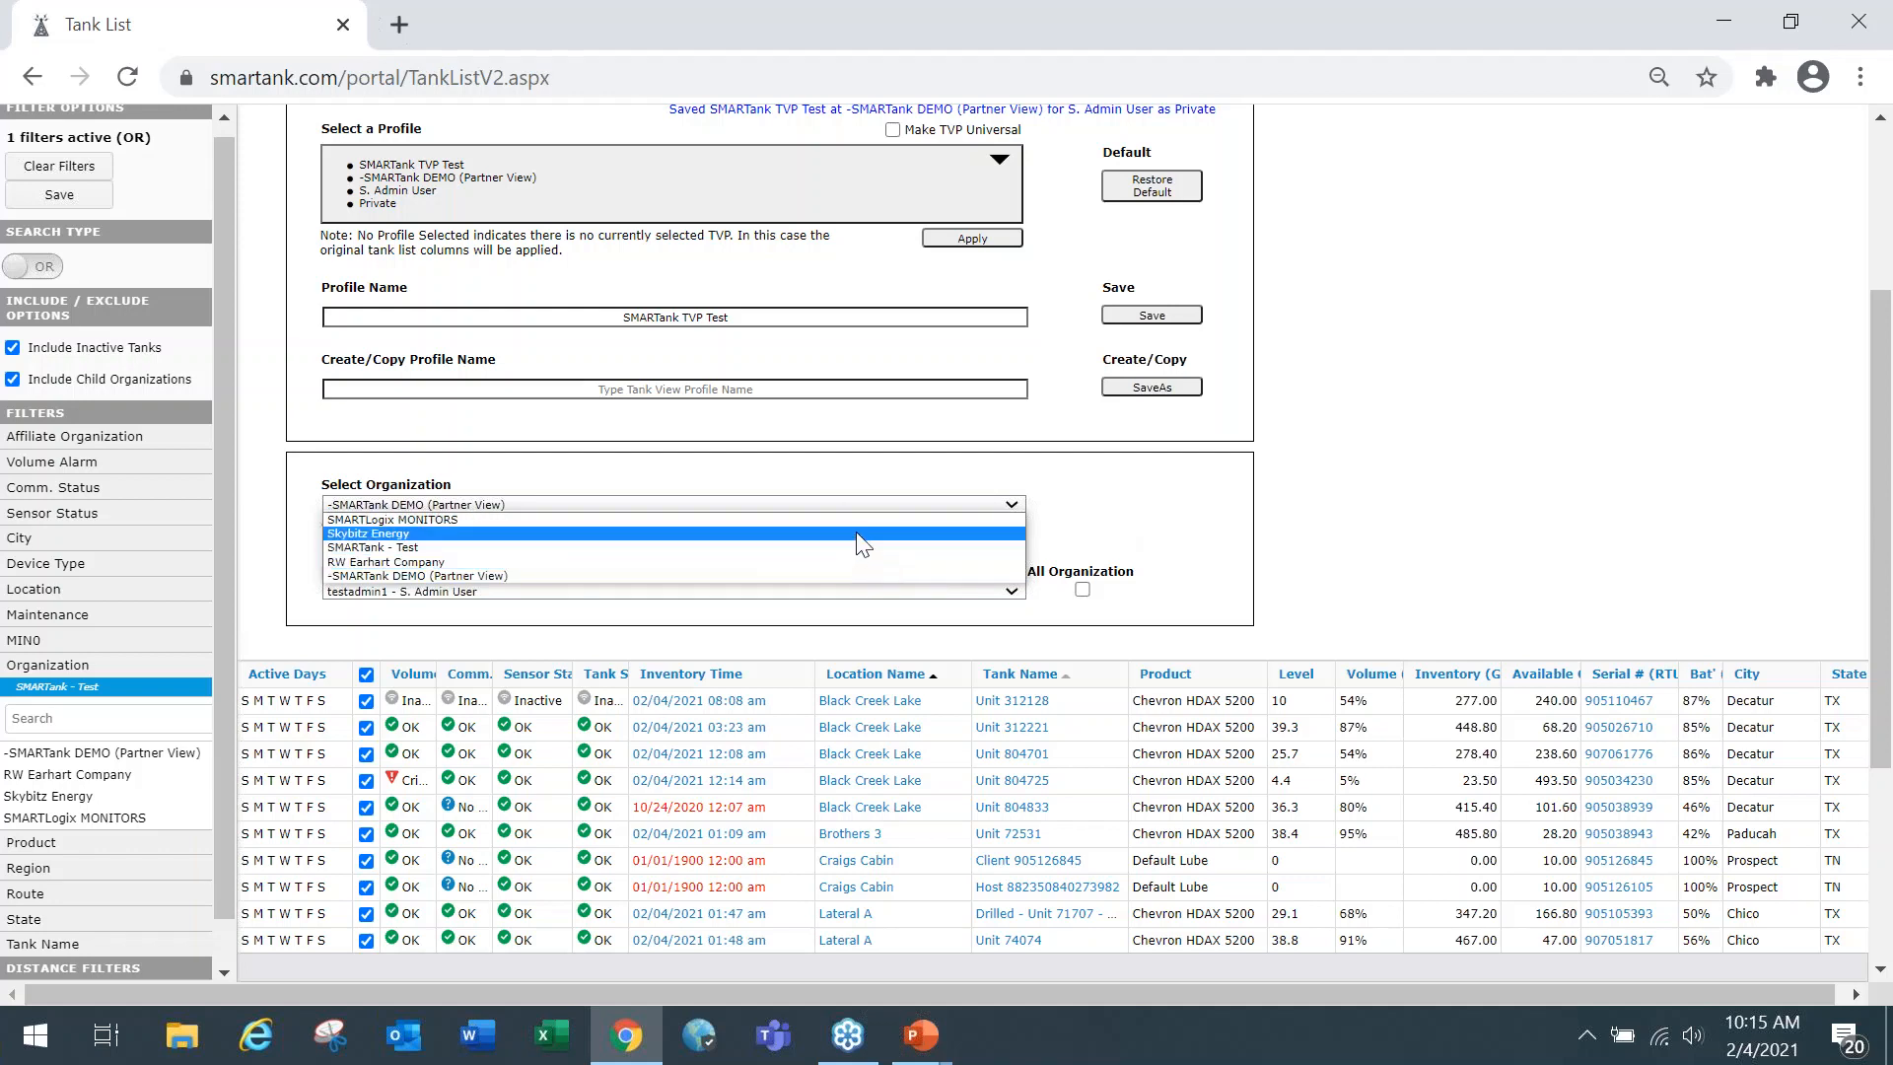
click(1099, 508)
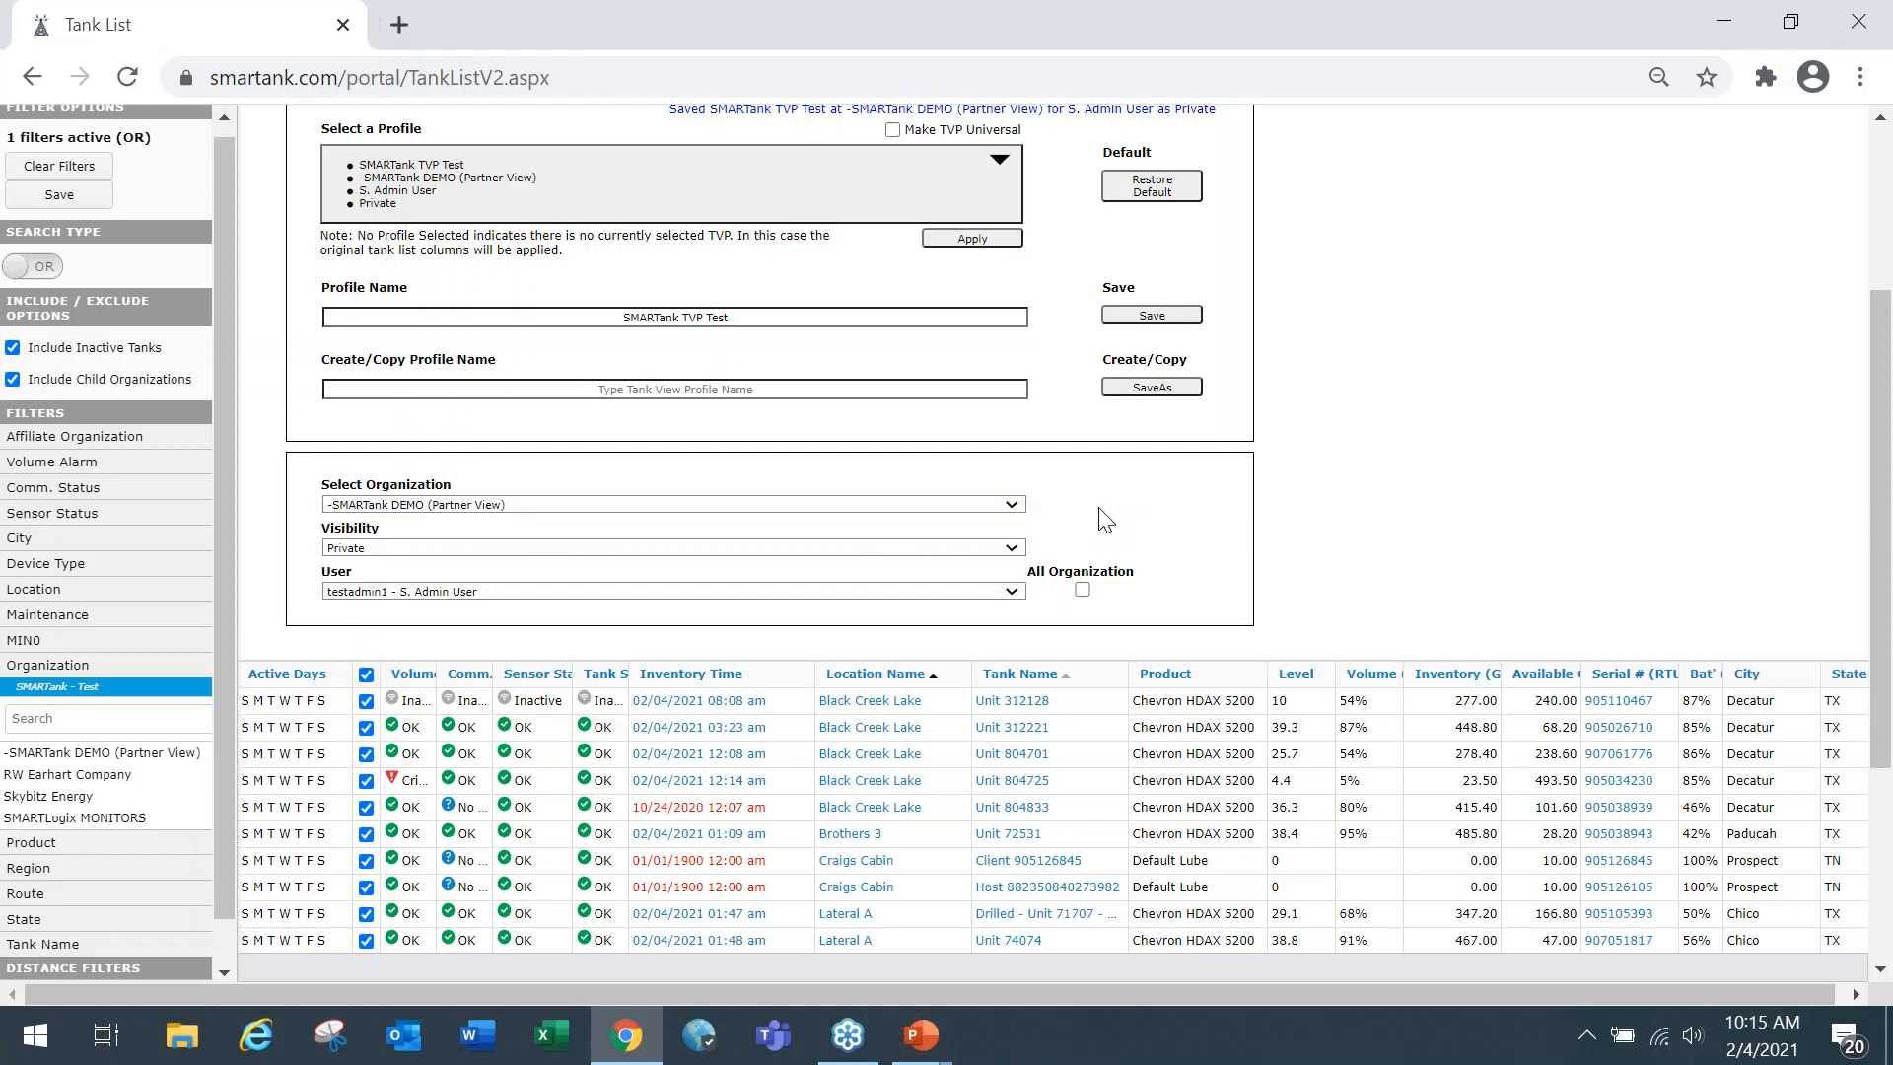
click(1013, 553)
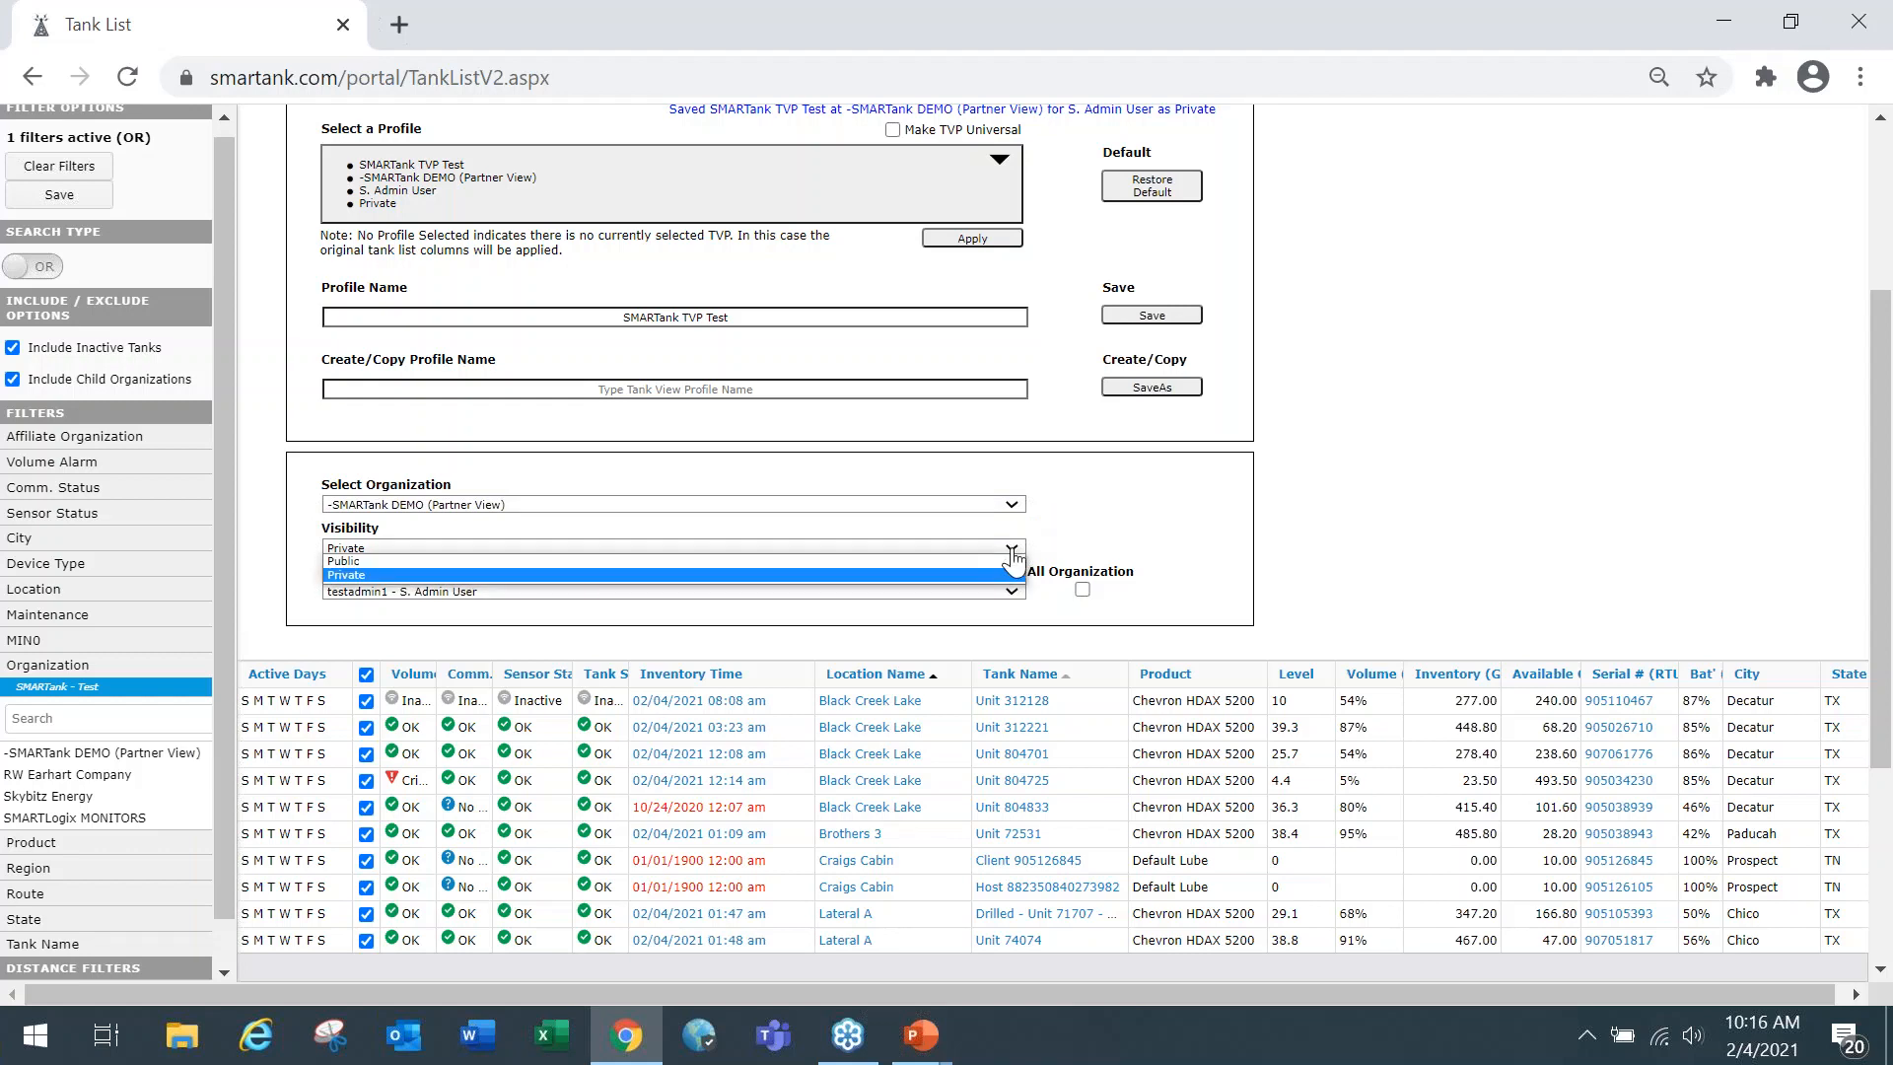
click(1101, 508)
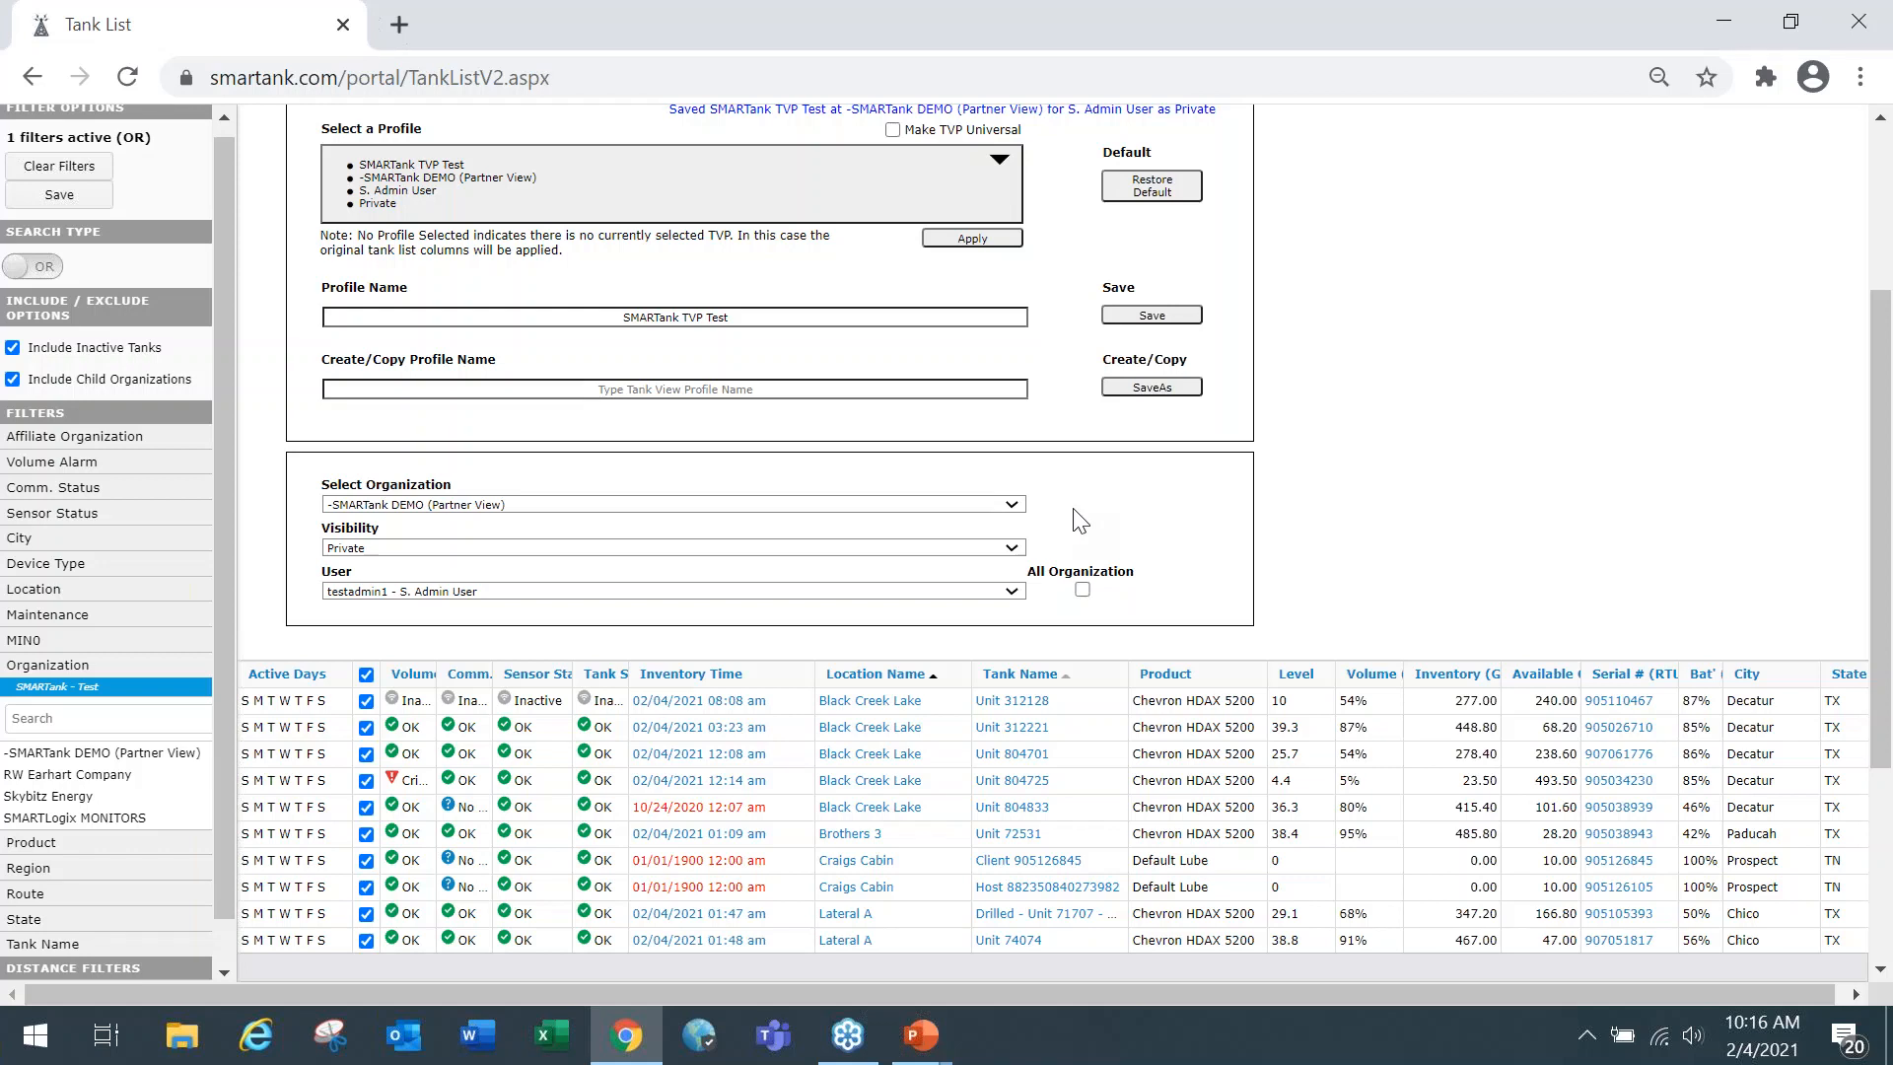
click(1013, 591)
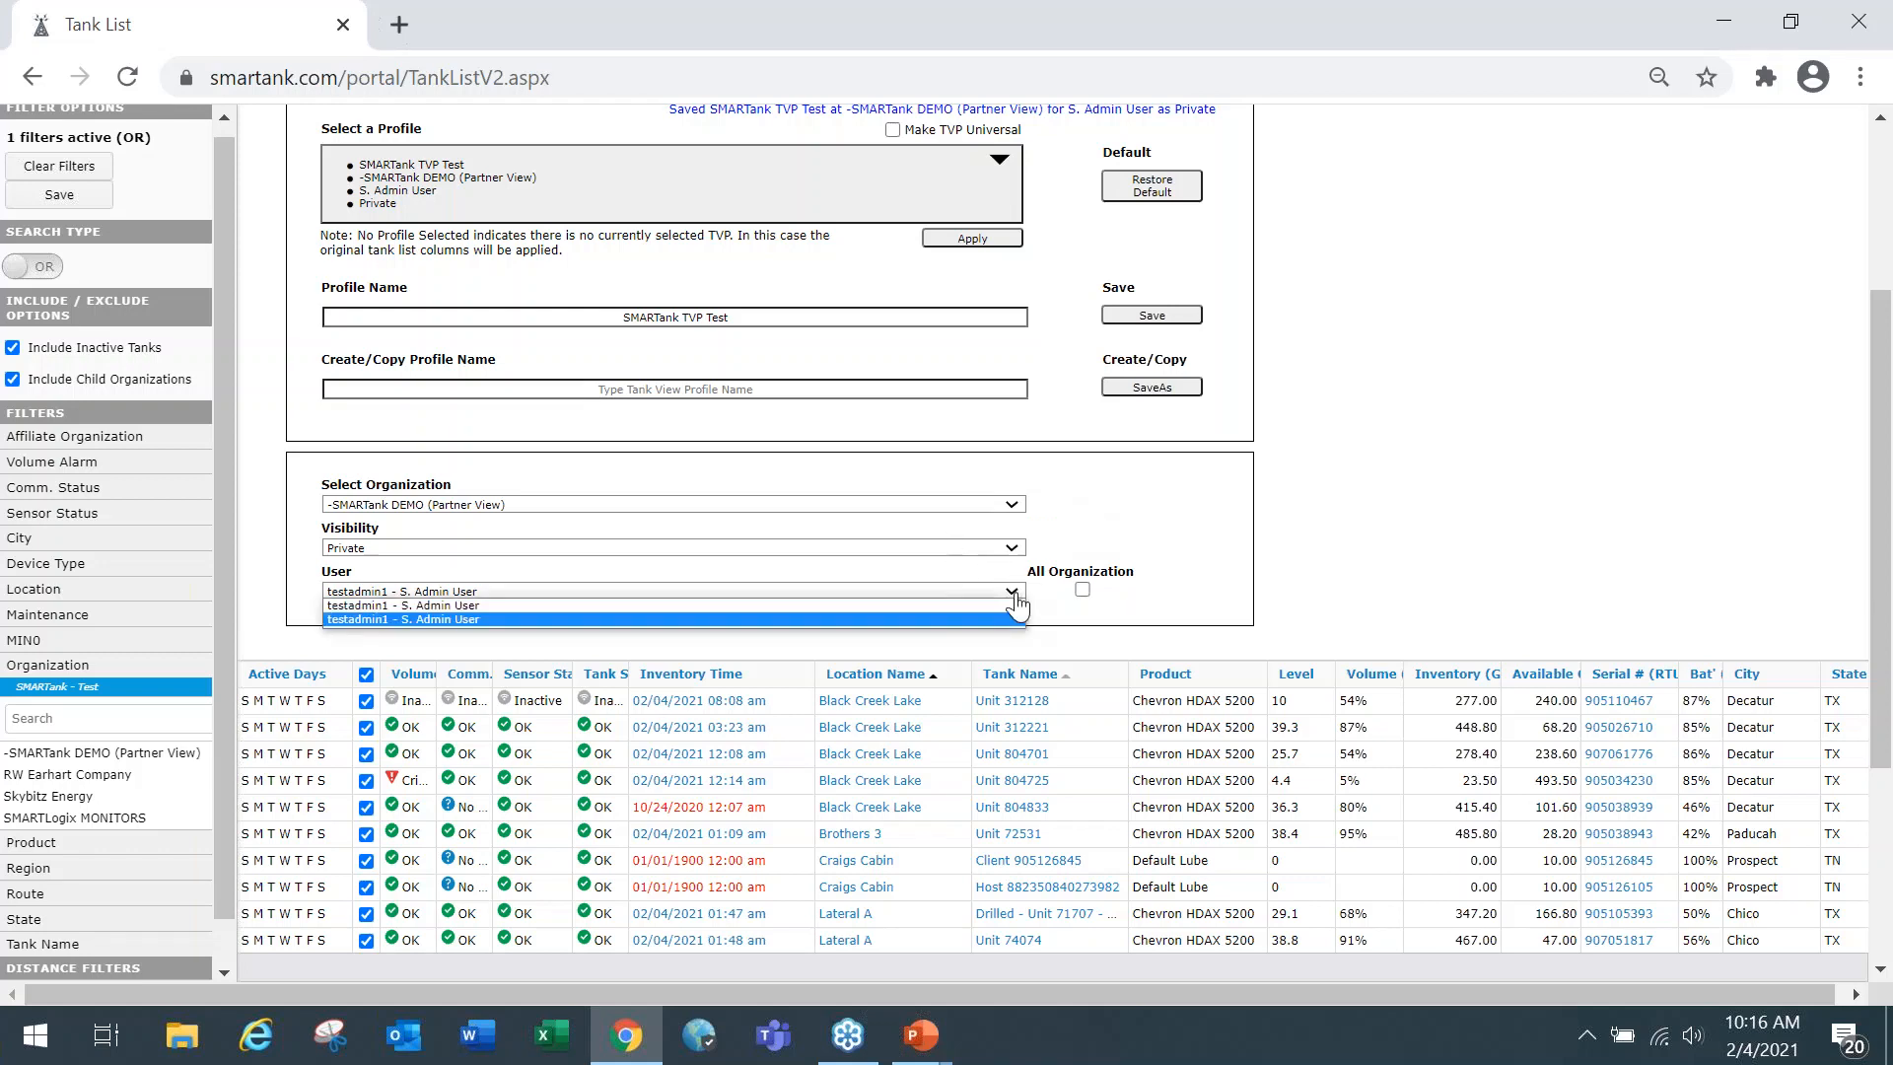
click(1129, 527)
Choose SMARTank - Test as the profile's organization and check which users are selectable for it.
click(1004, 523)
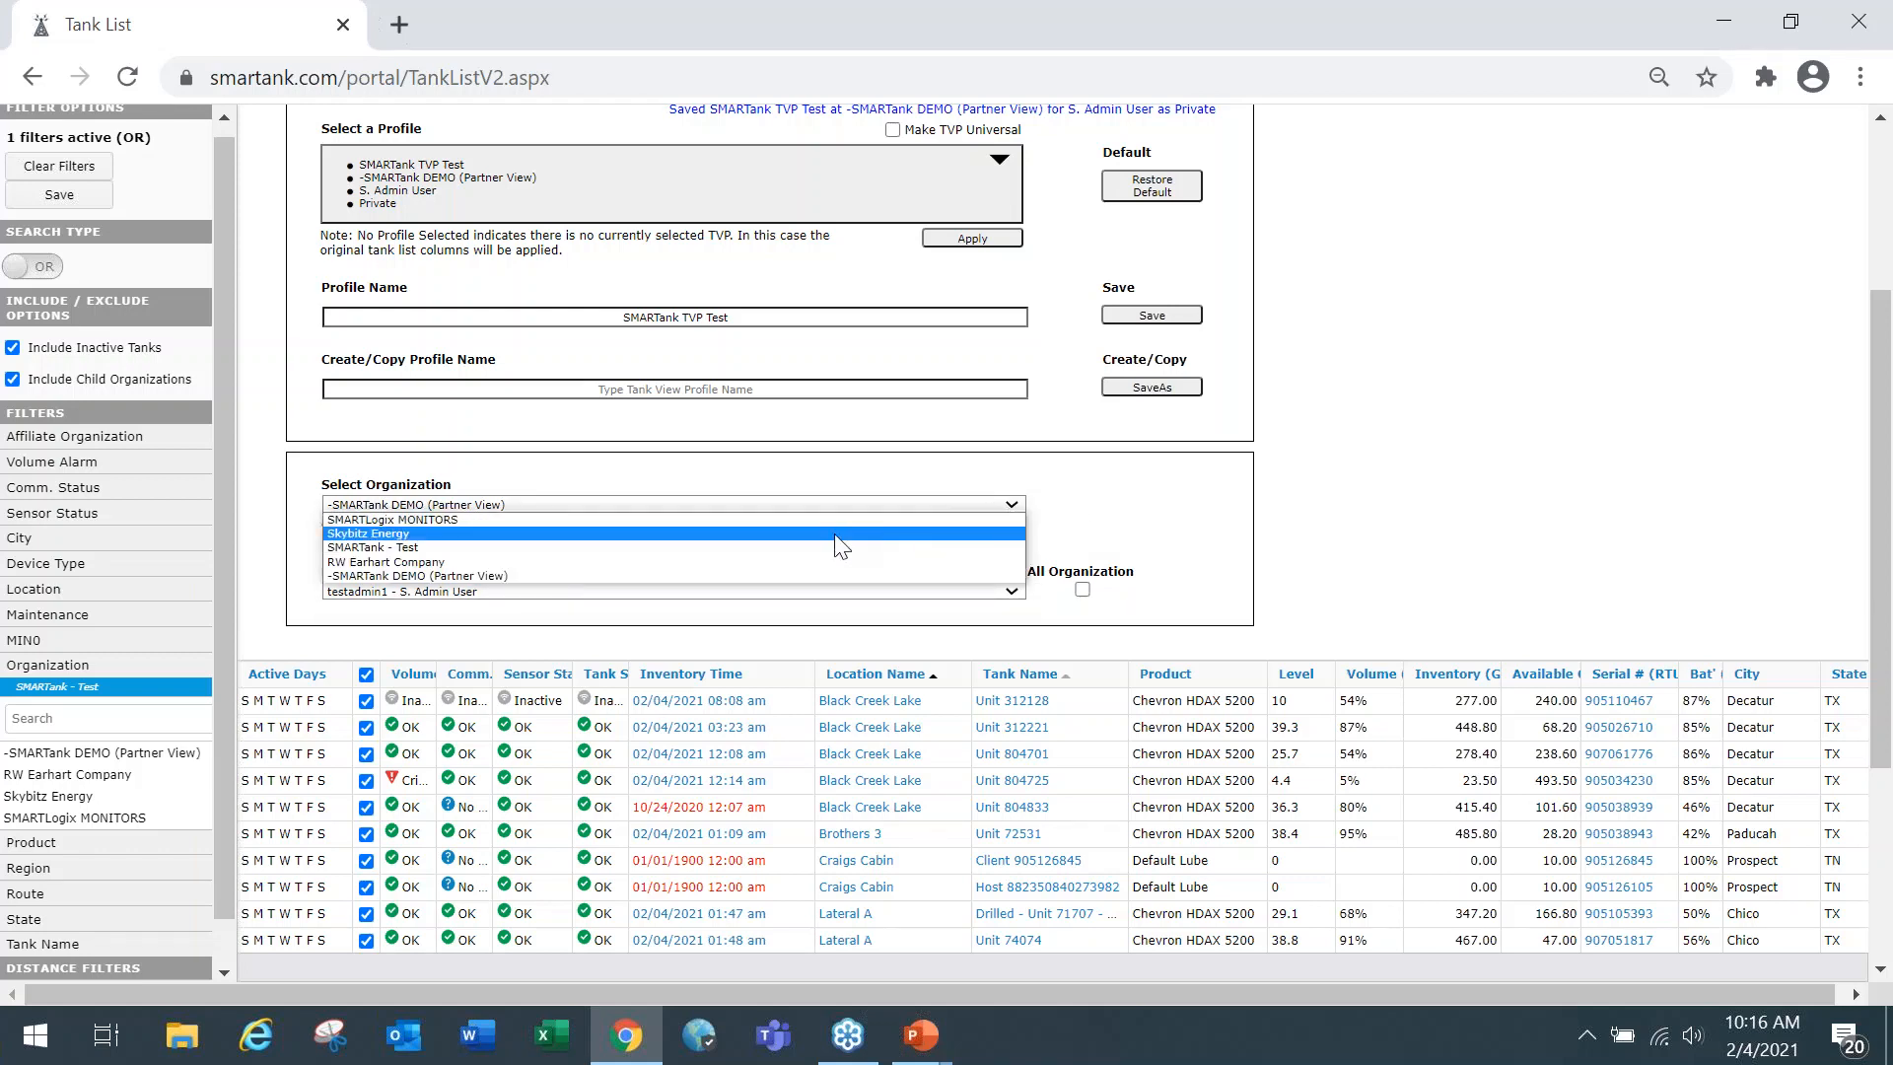
click(830, 544)
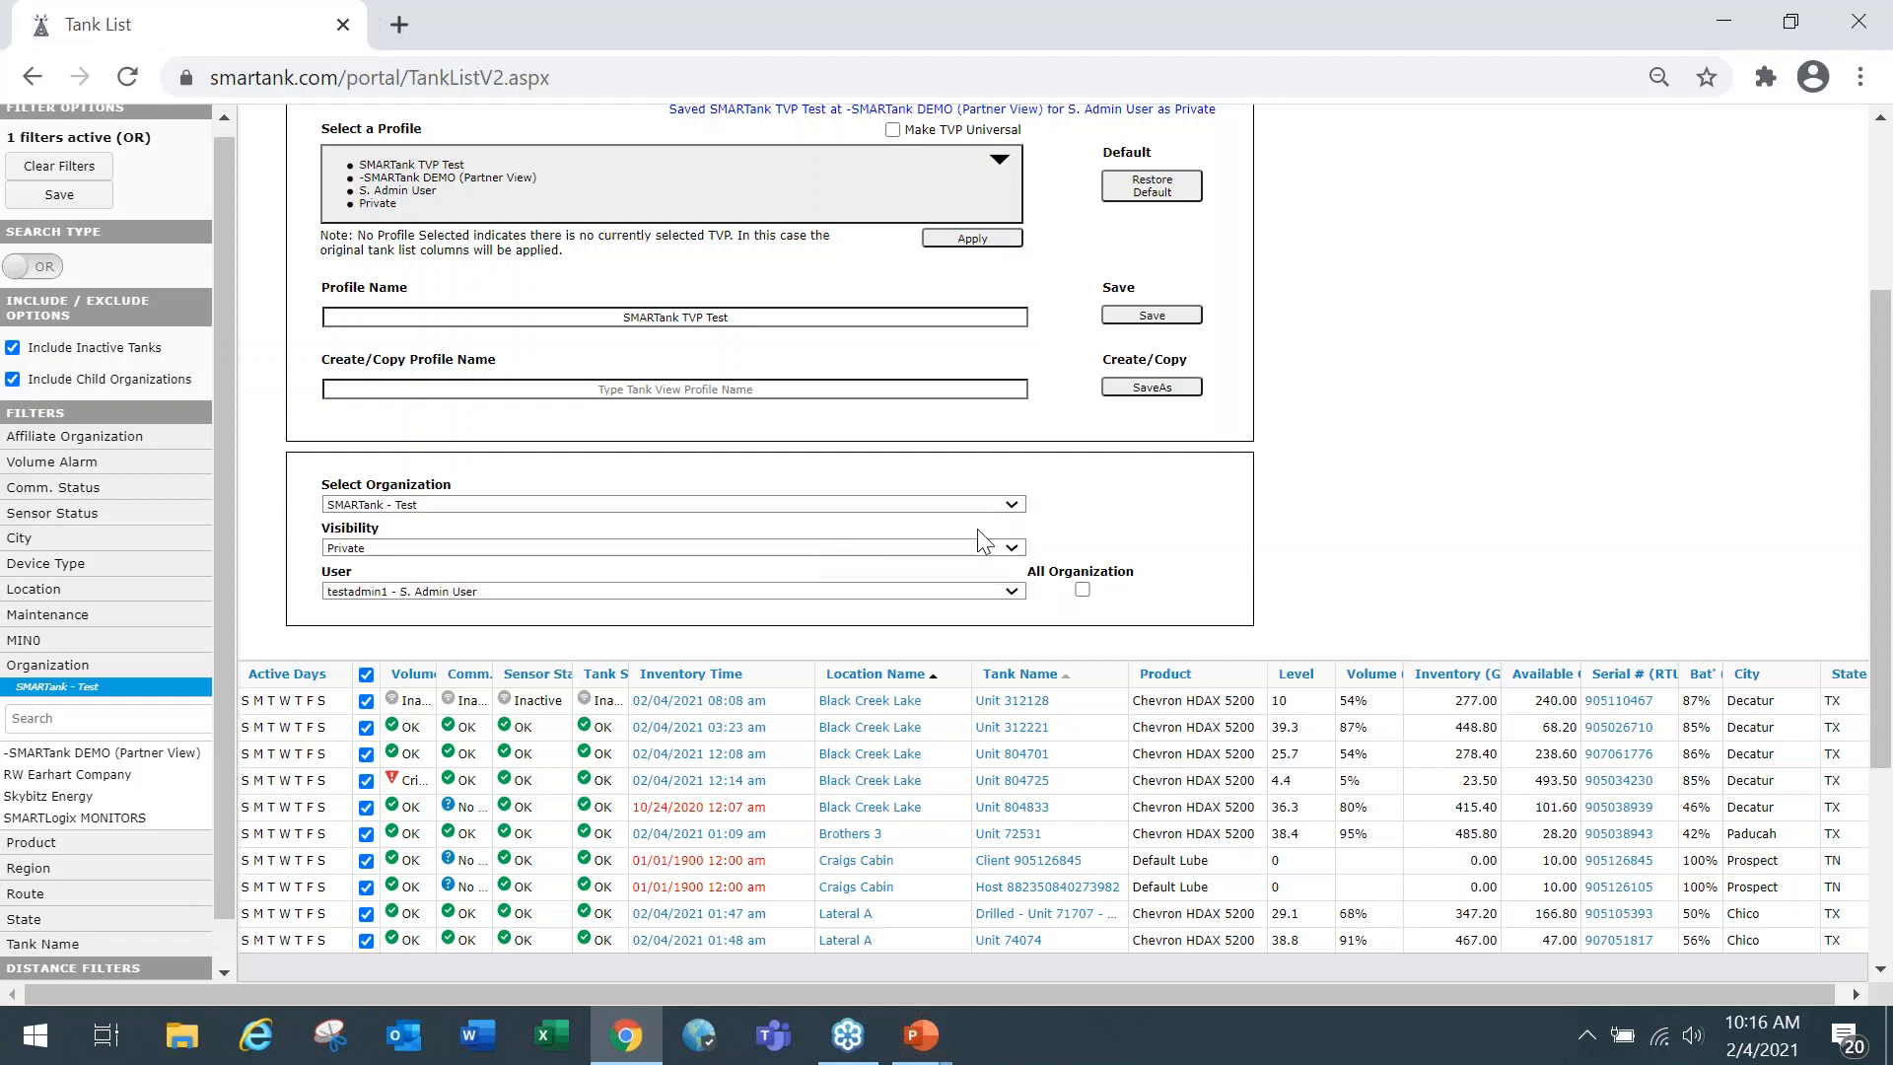
click(1014, 593)
click(1170, 533)
Set the profile's organization to -SMARTank DEMO (Partner View) and examine its selectable users.
click(1013, 508)
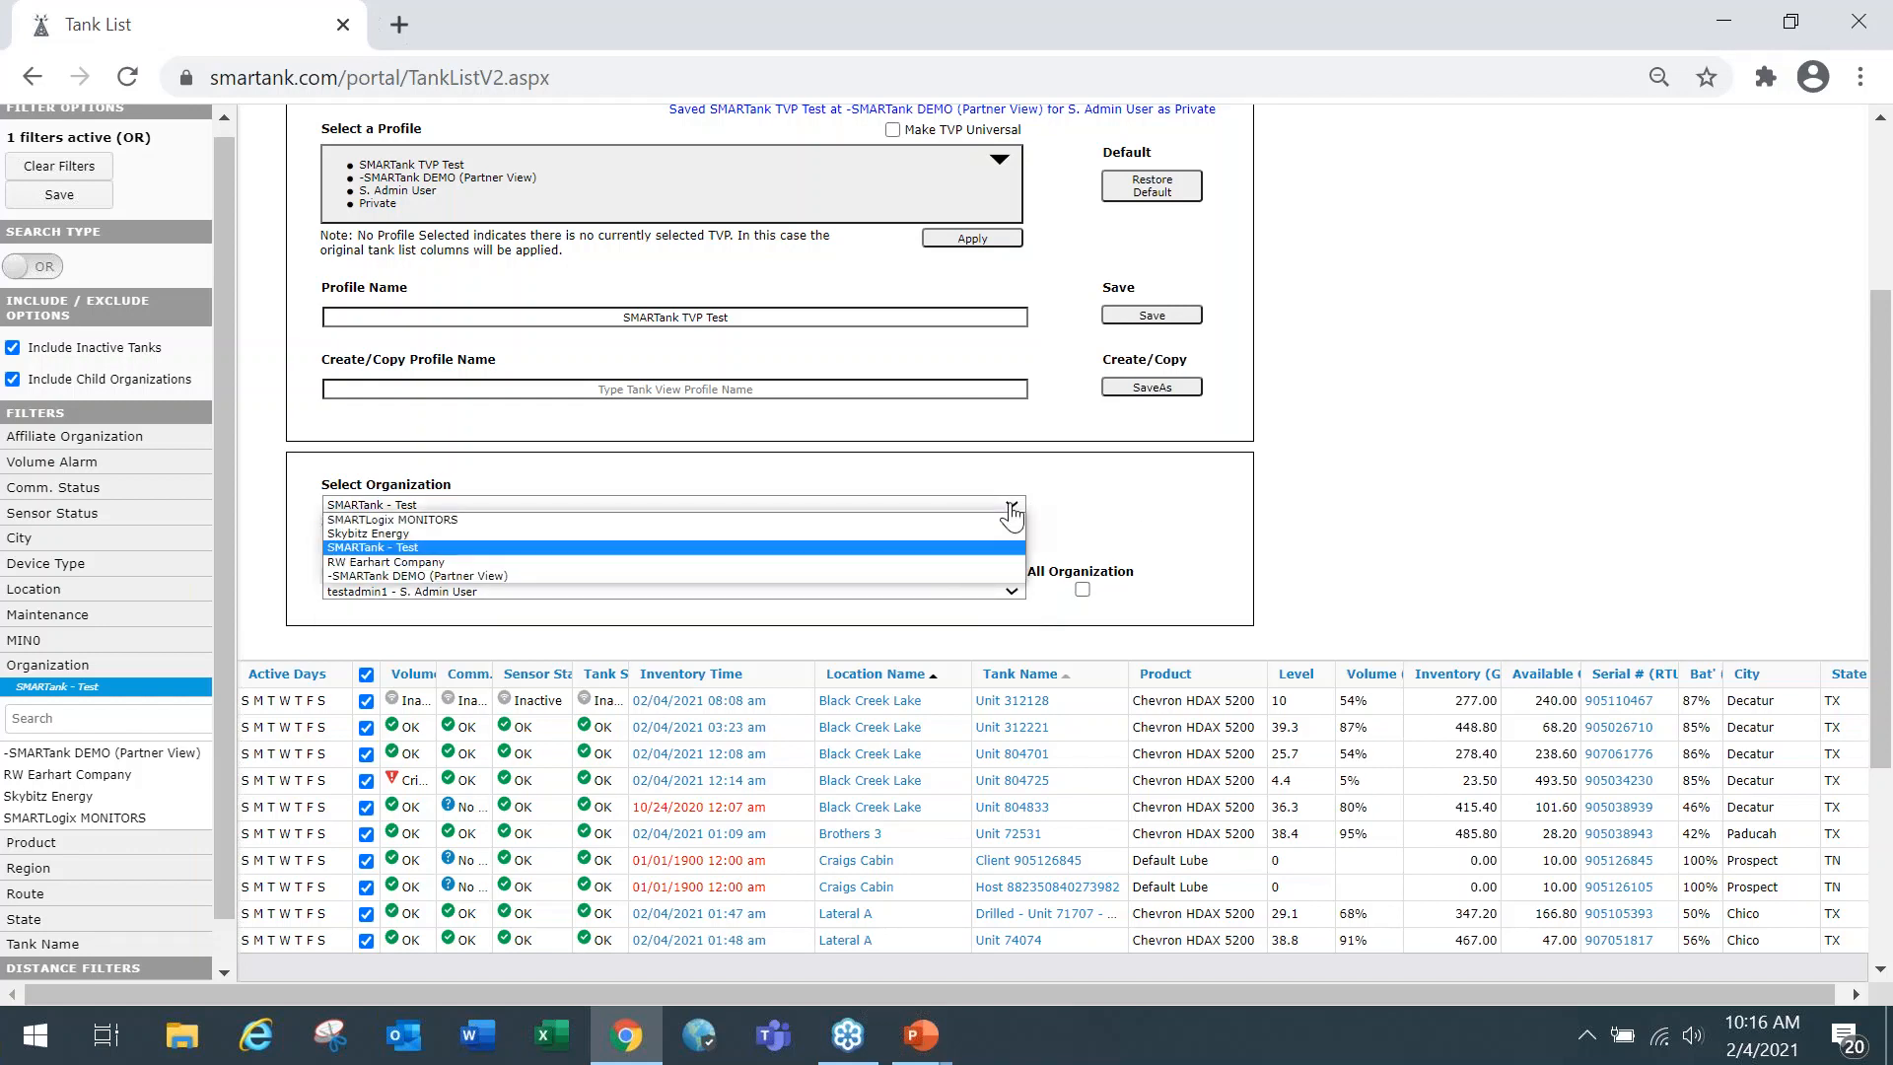
click(897, 575)
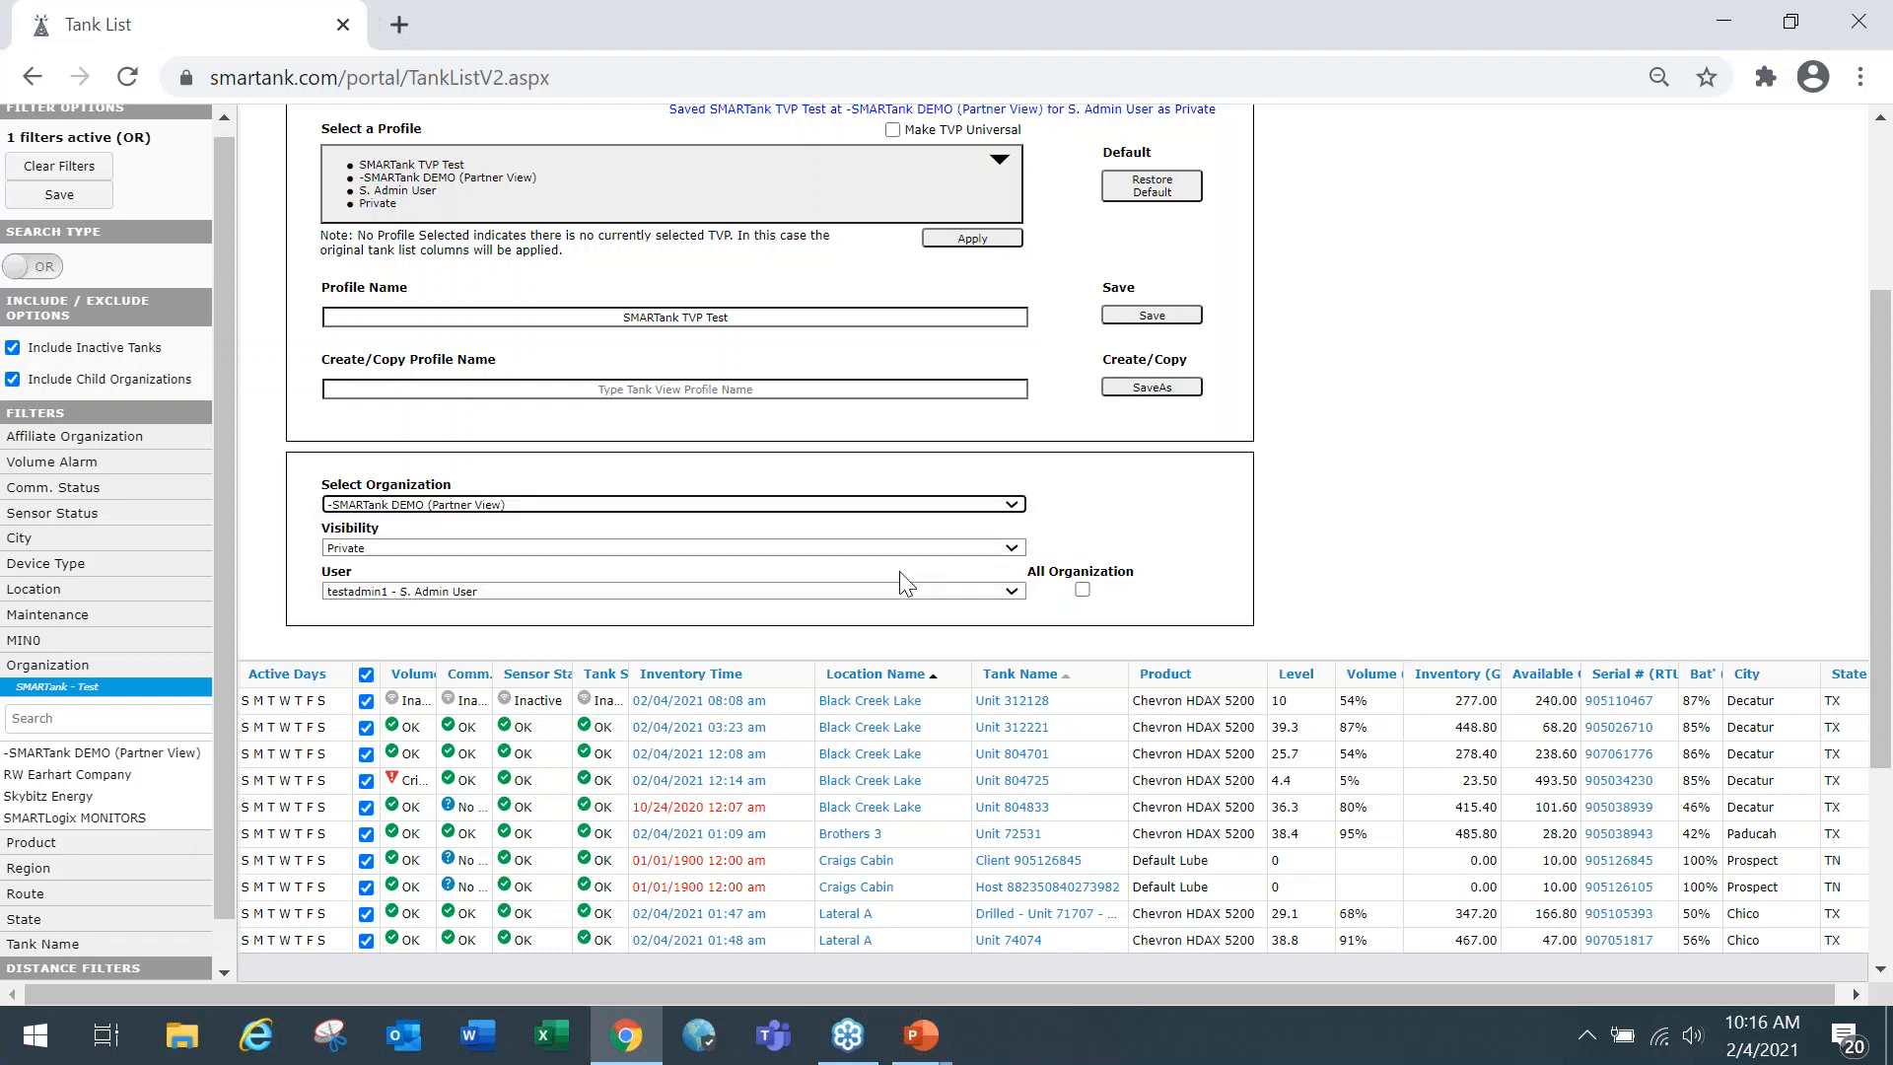
click(1014, 593)
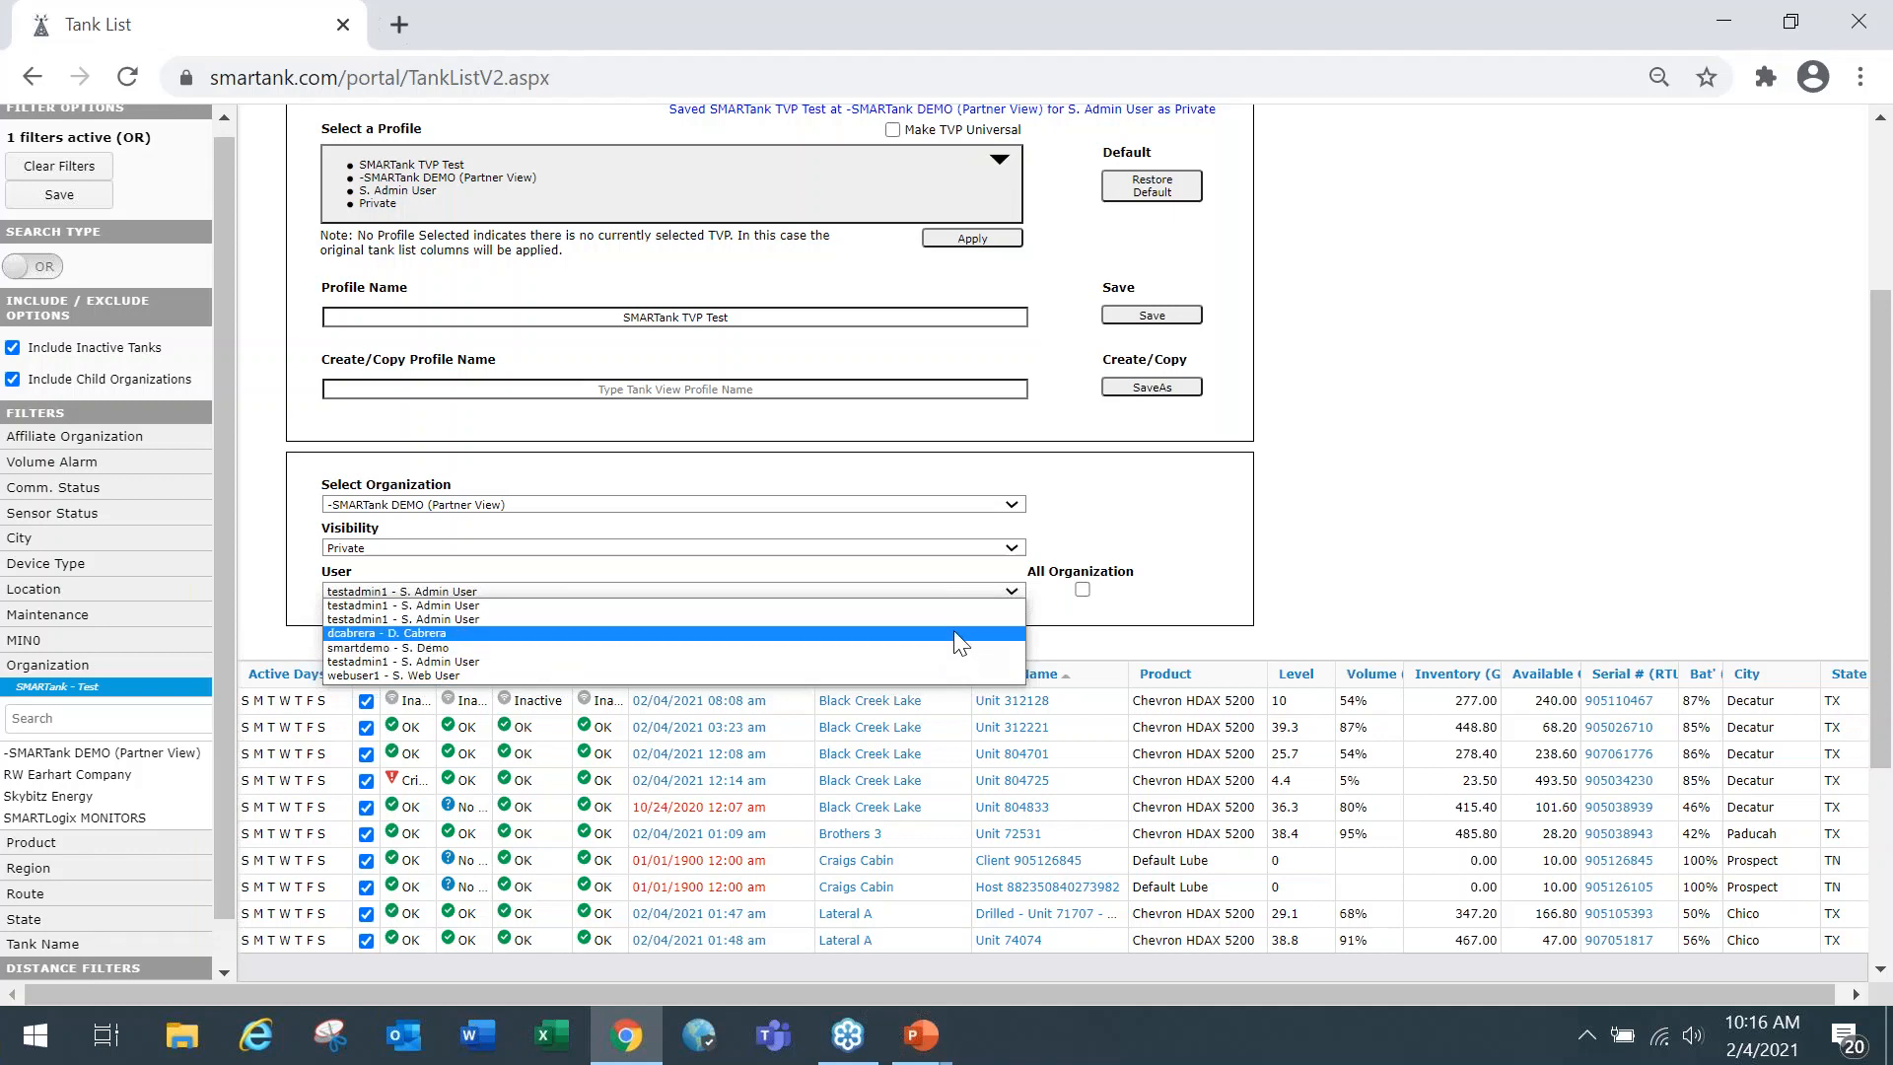
click(1176, 511)
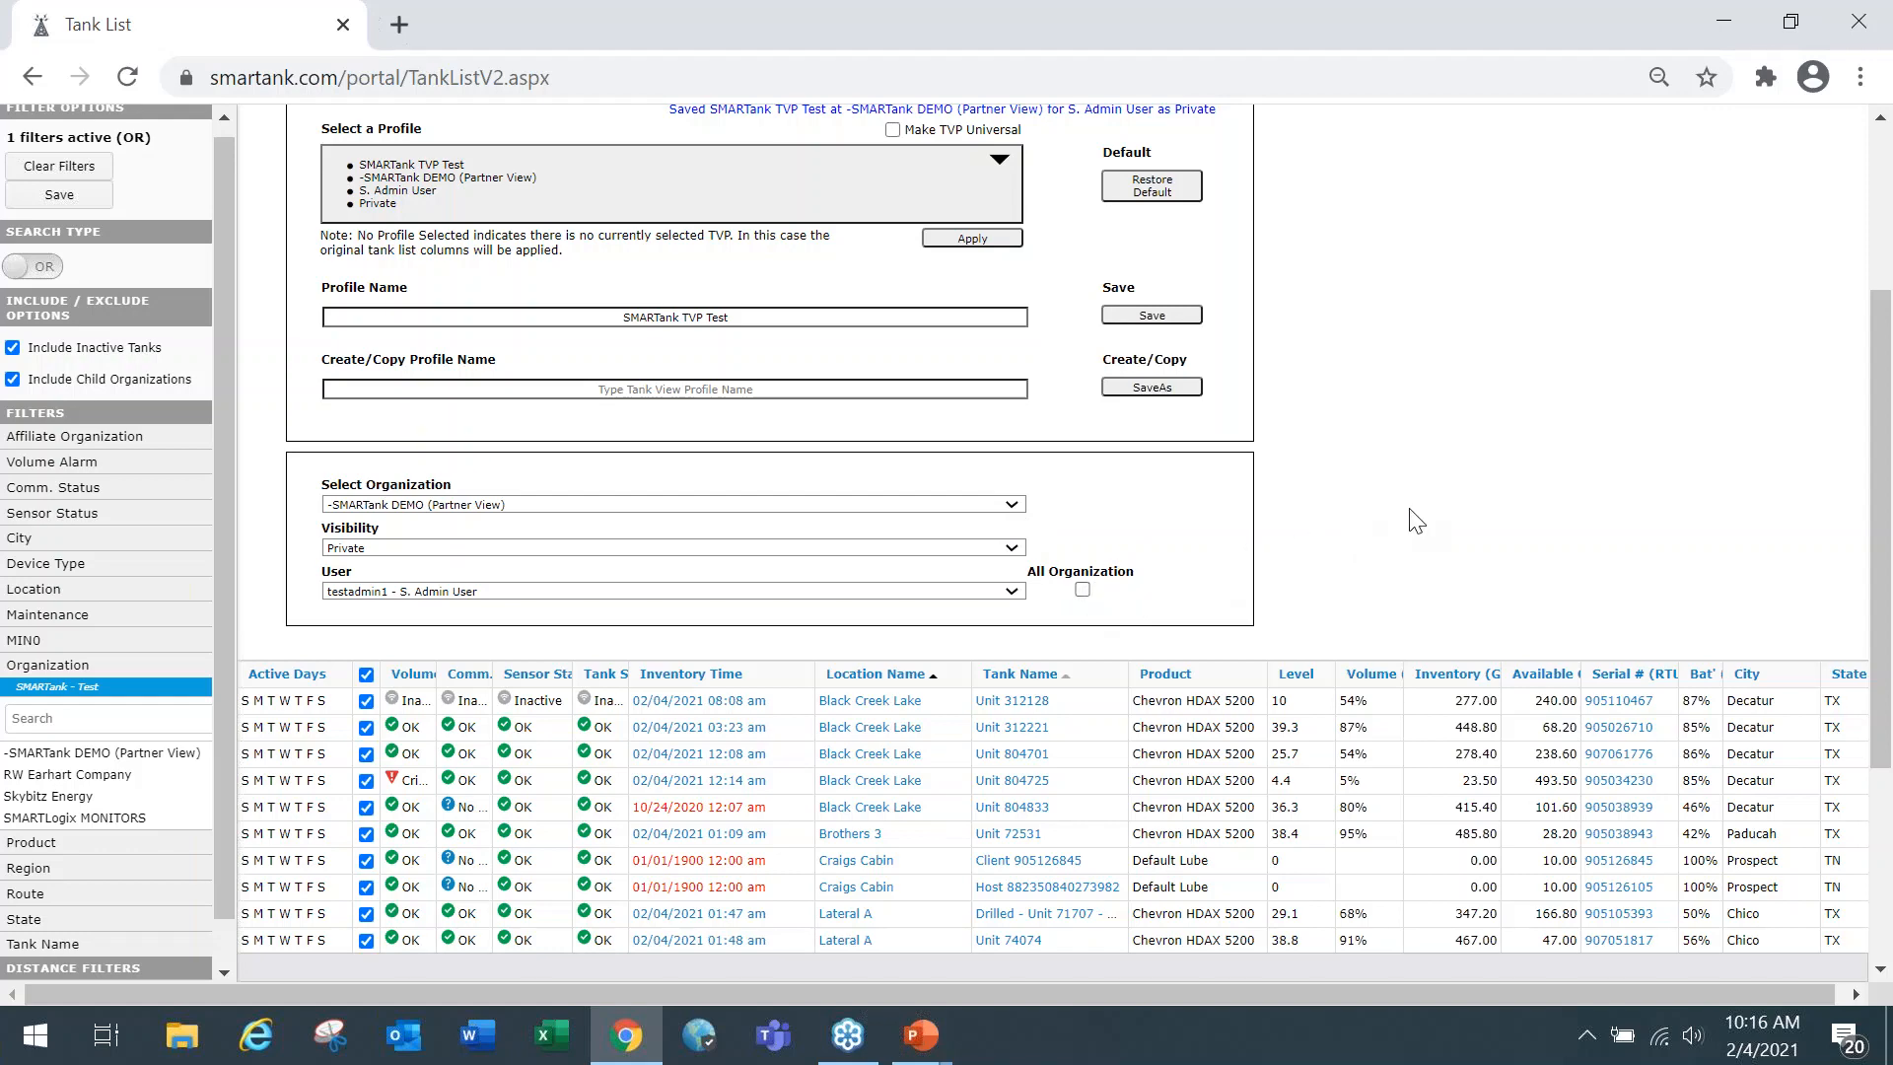
scroll(1417, 521, up, 1)
scroll(1417, 520, up, 2)
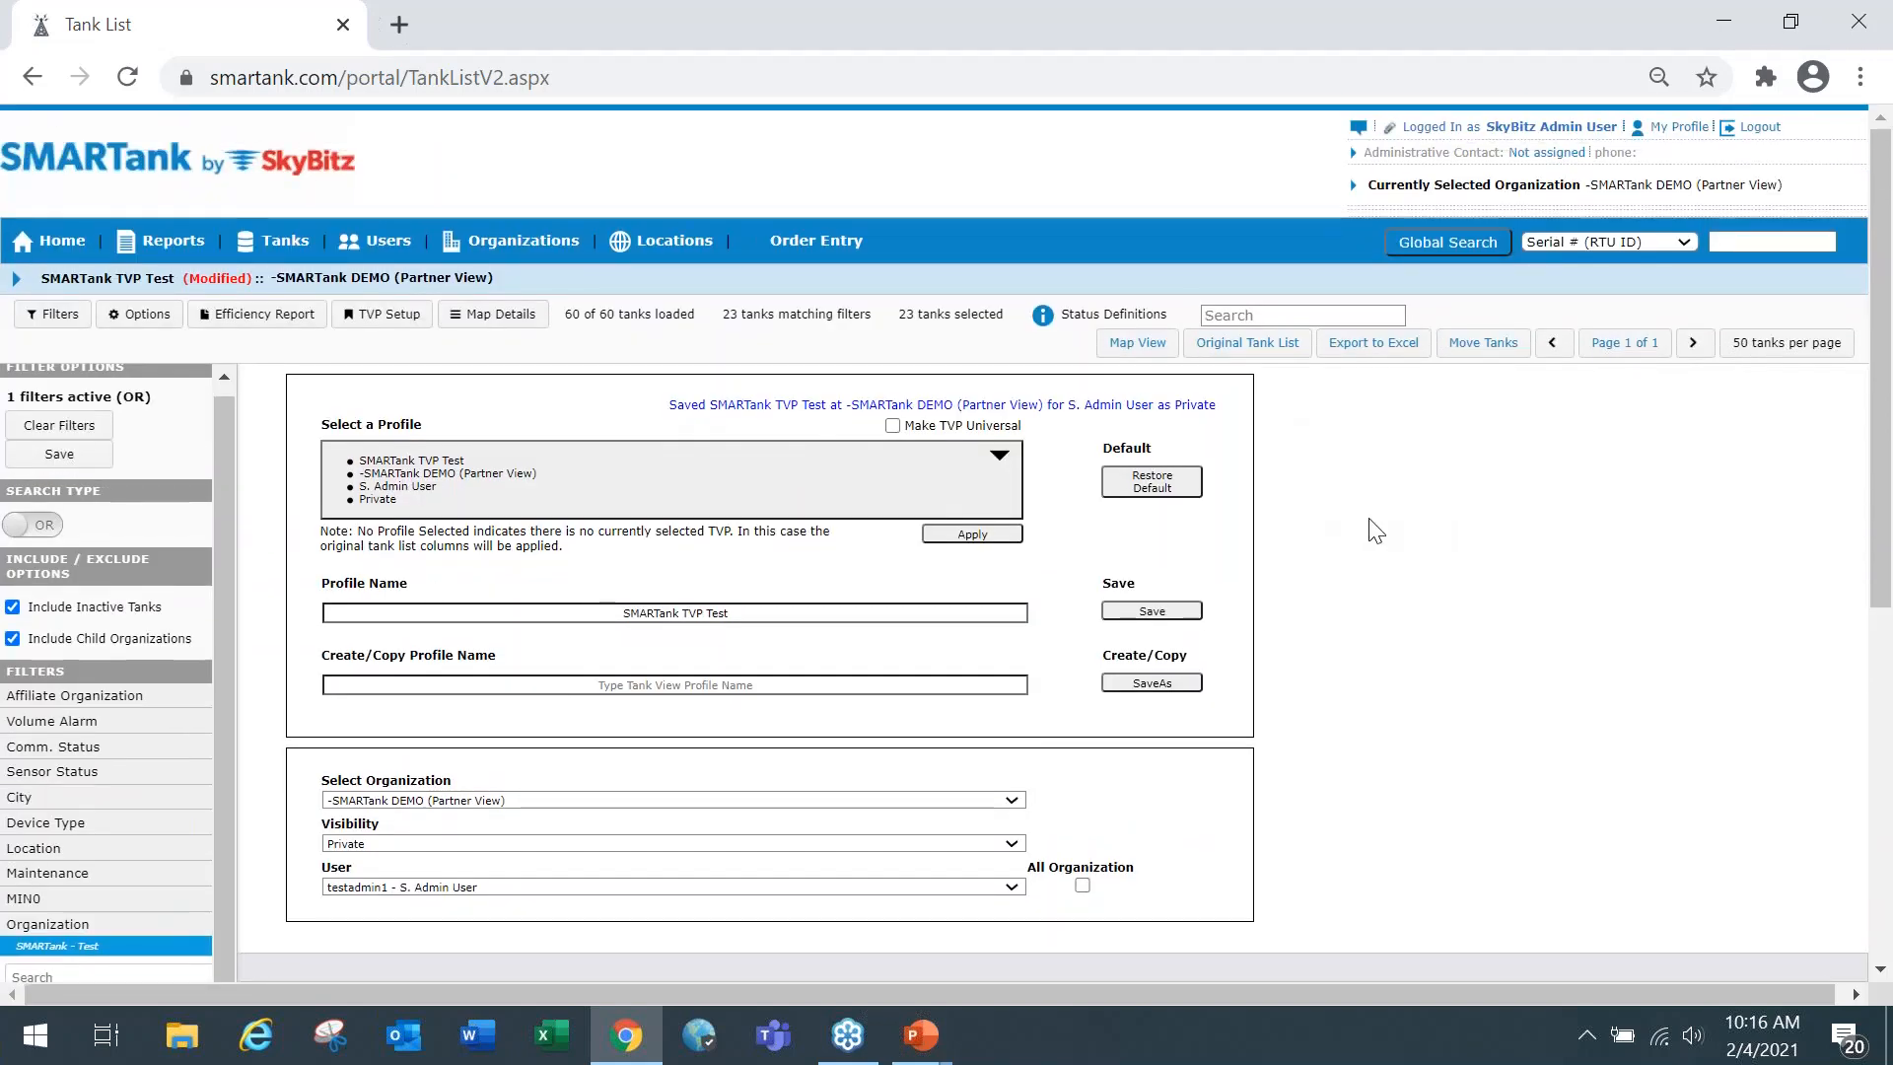
scroll(1272, 631, down, 2)
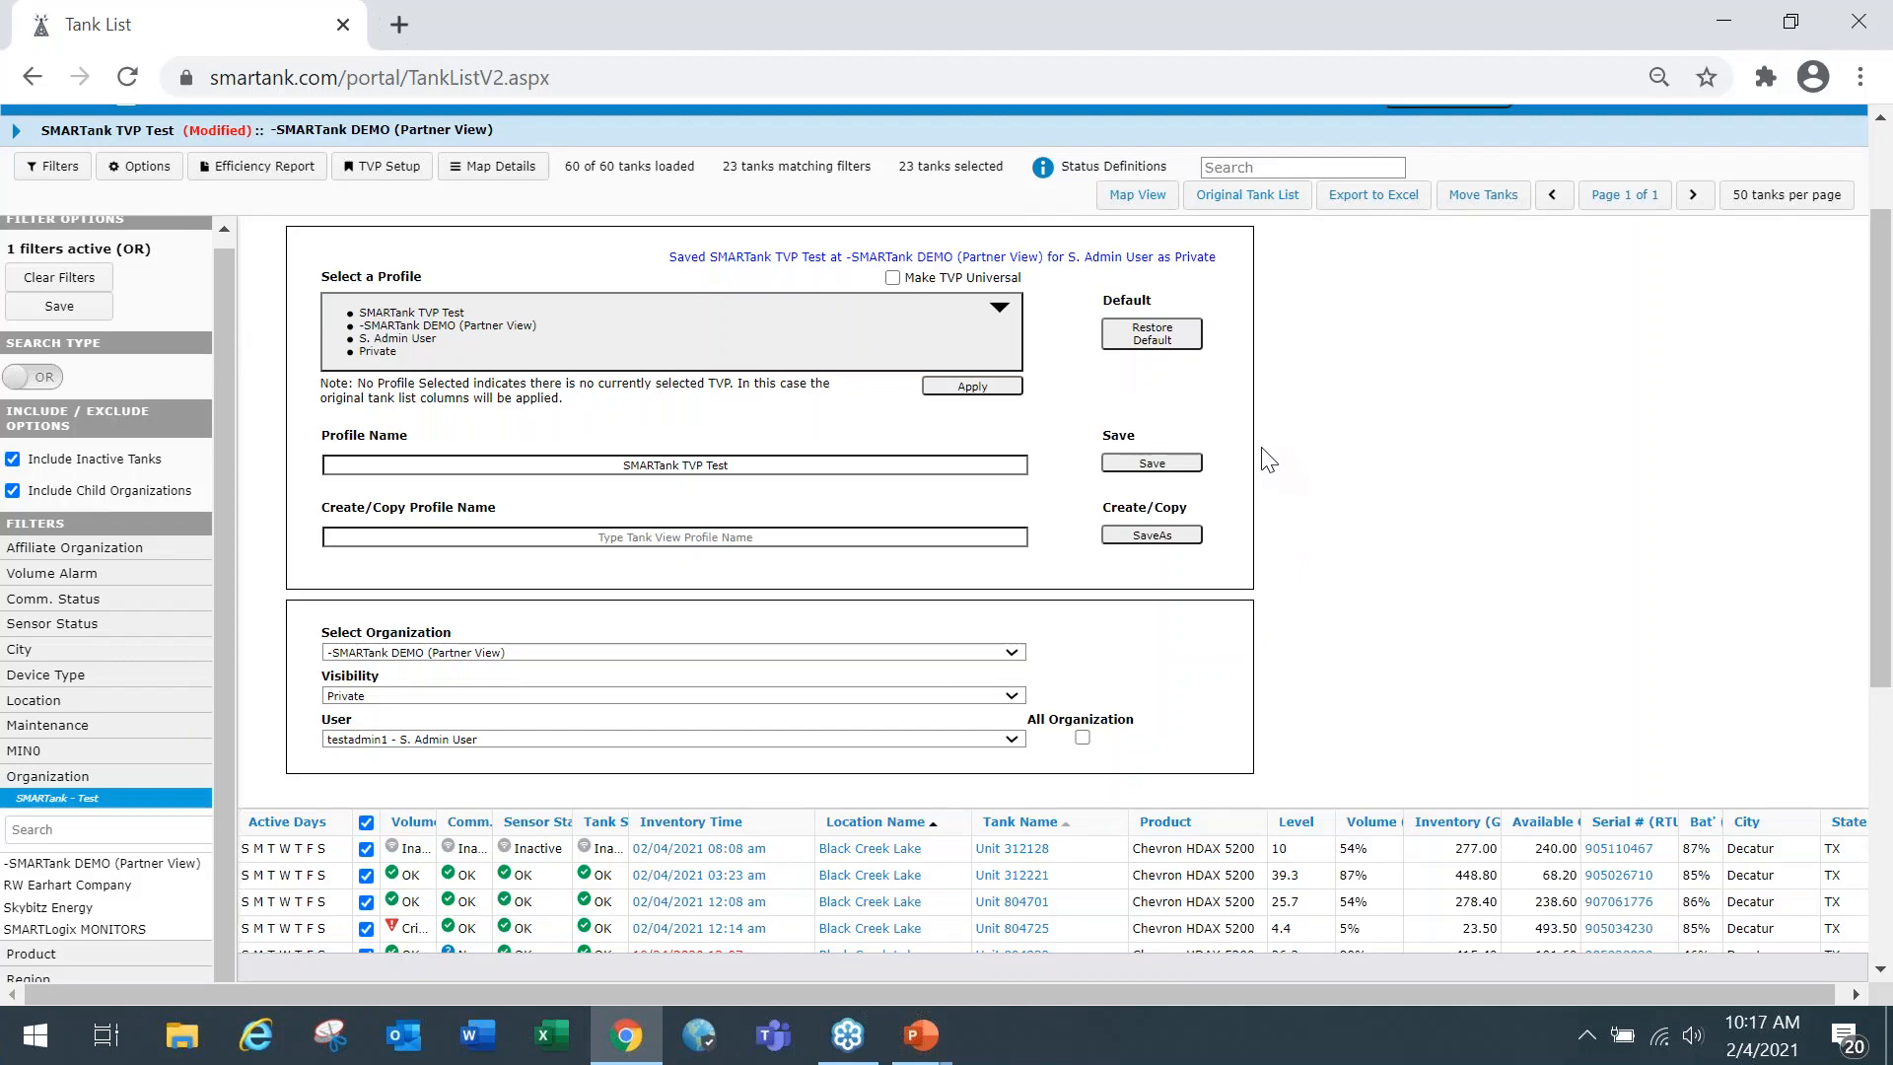
scroll(1268, 469, up, 2)
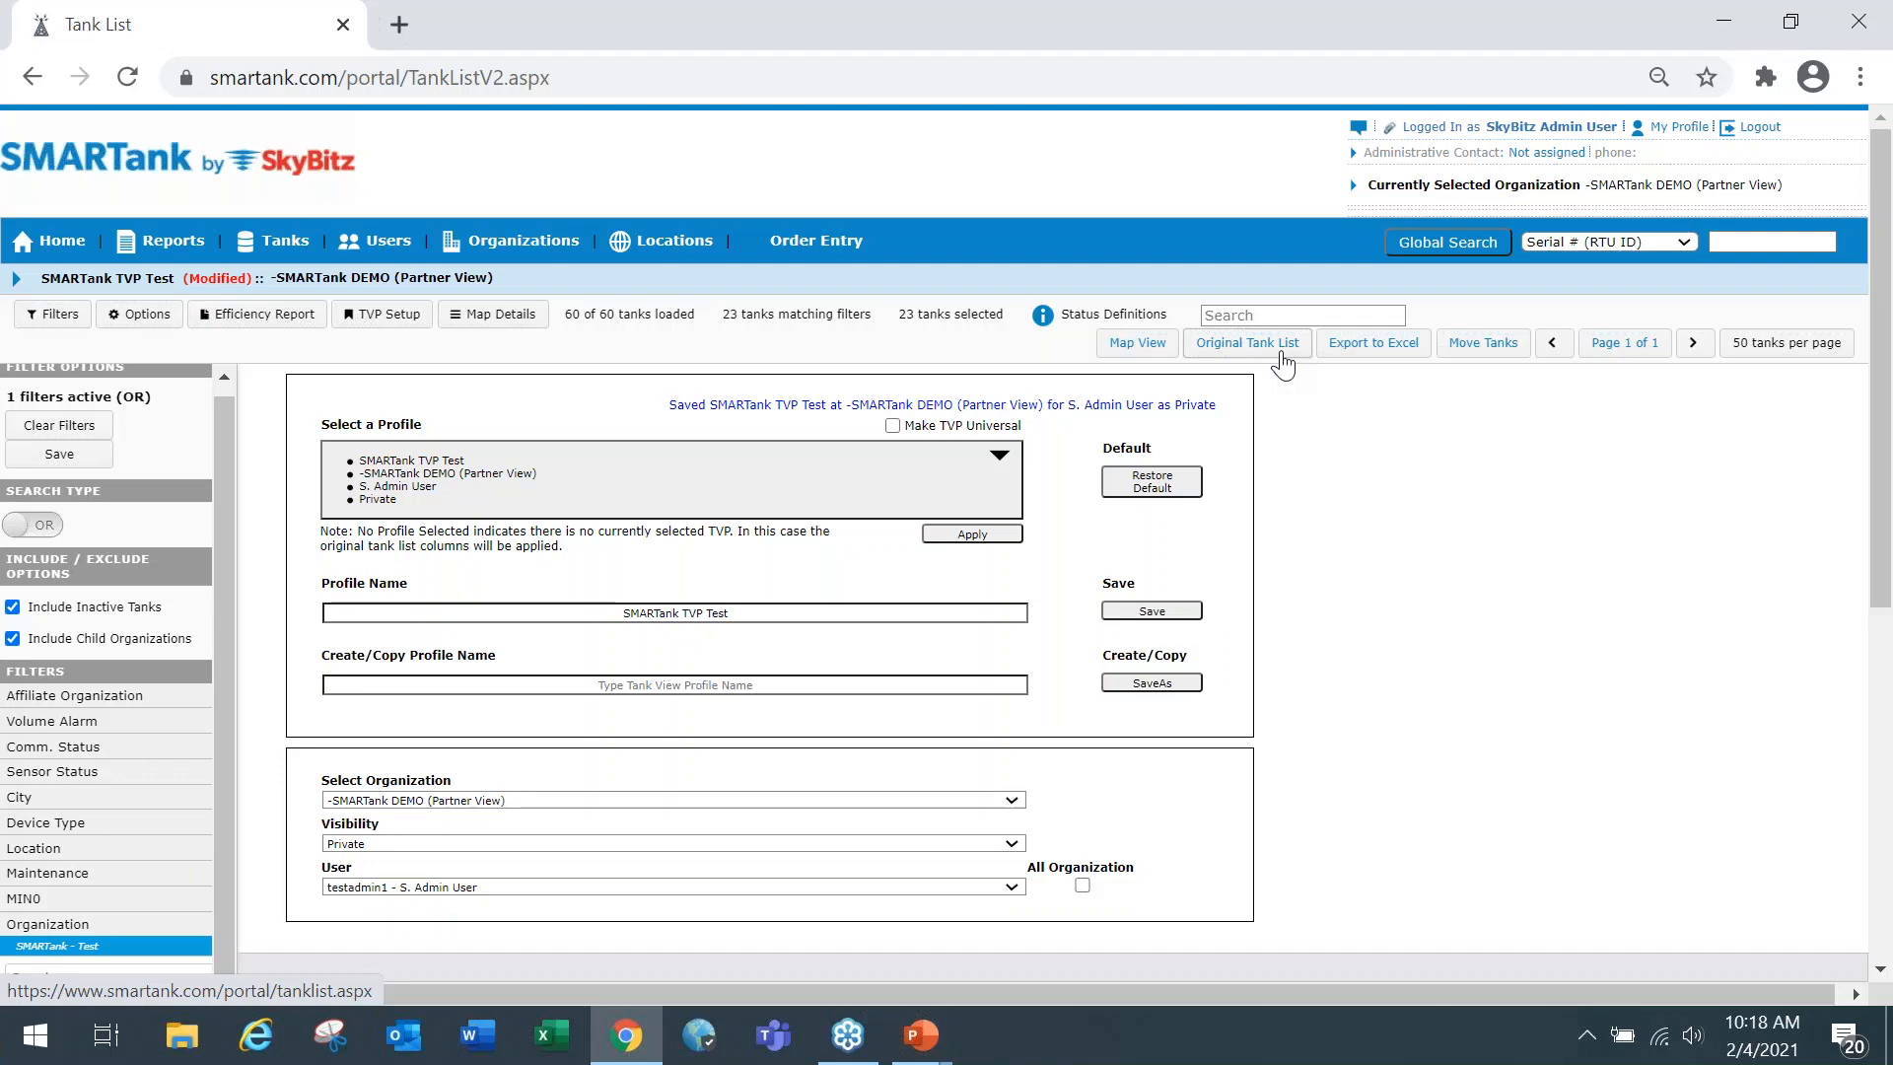
scroll(1299, 477, down, 1)
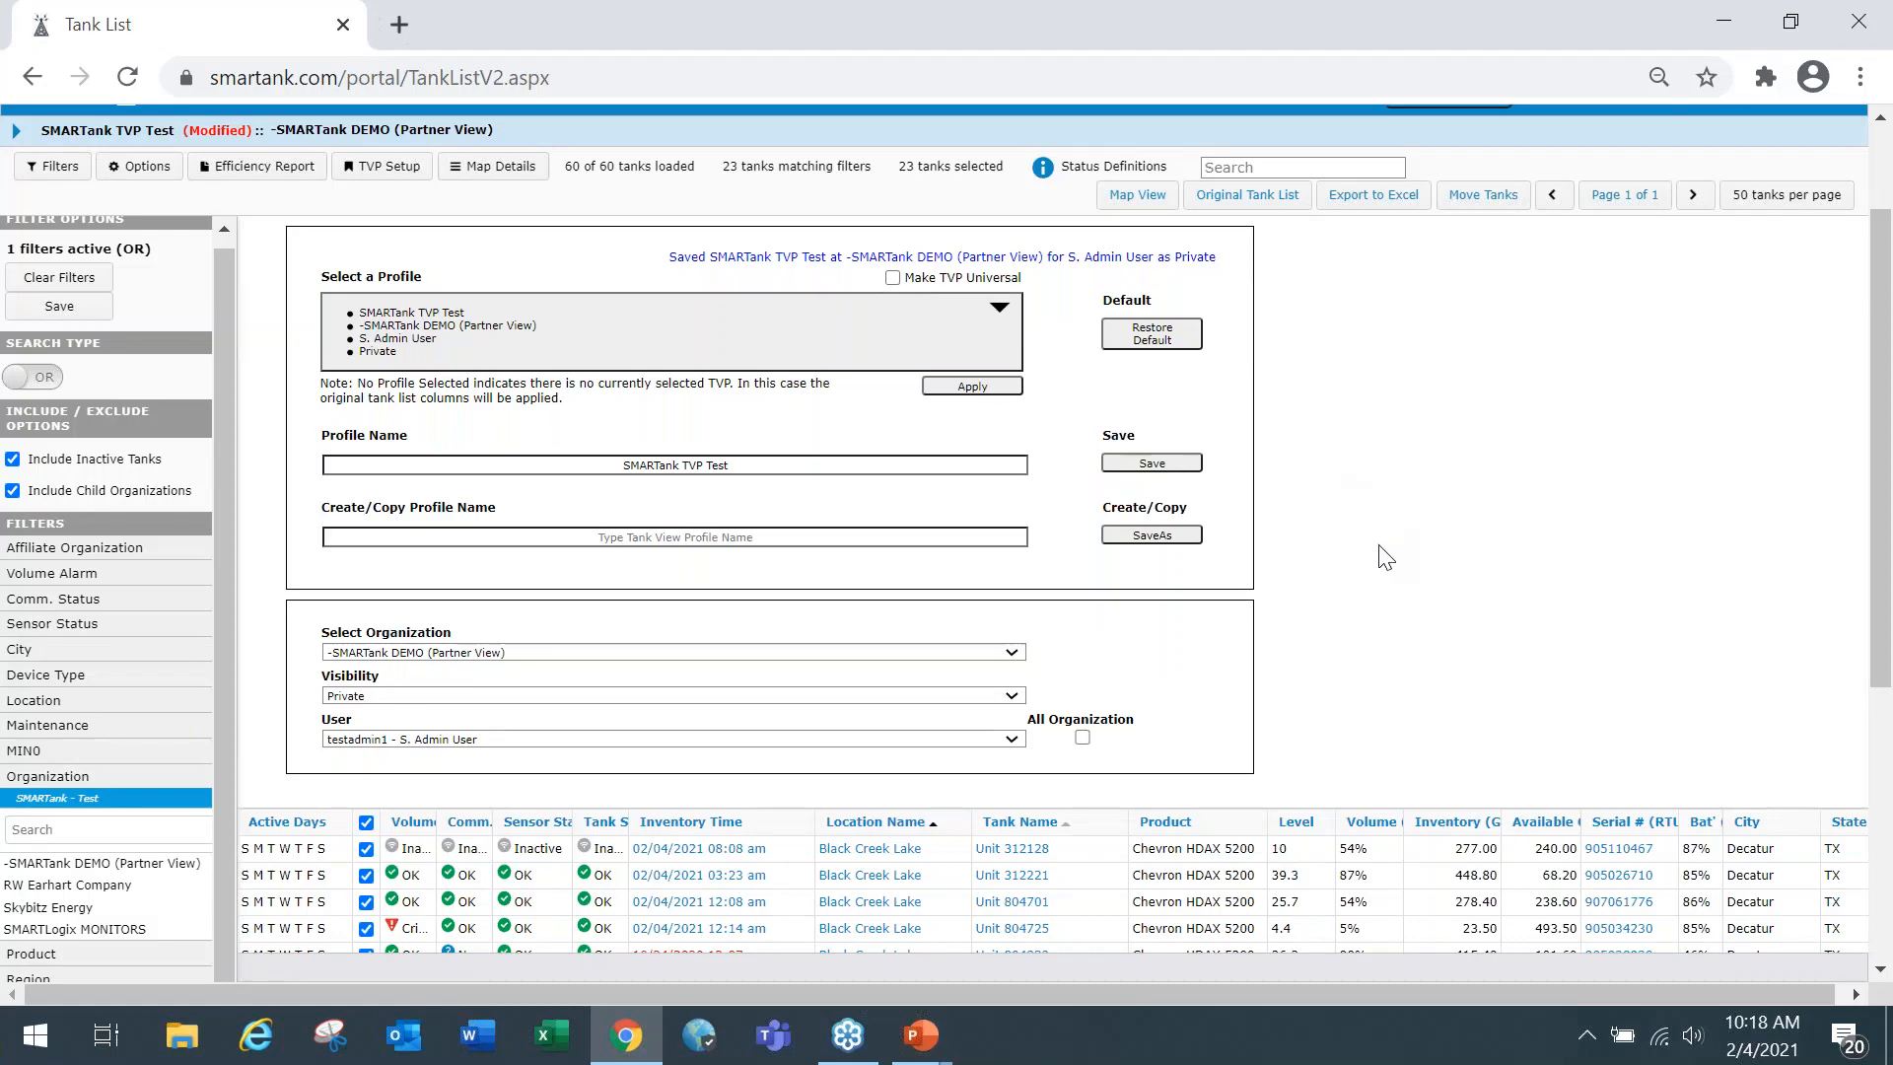
Open the Web User account's details from the user list and go to its Default Universal TVP setting.
scroll(1404, 576, up, 1)
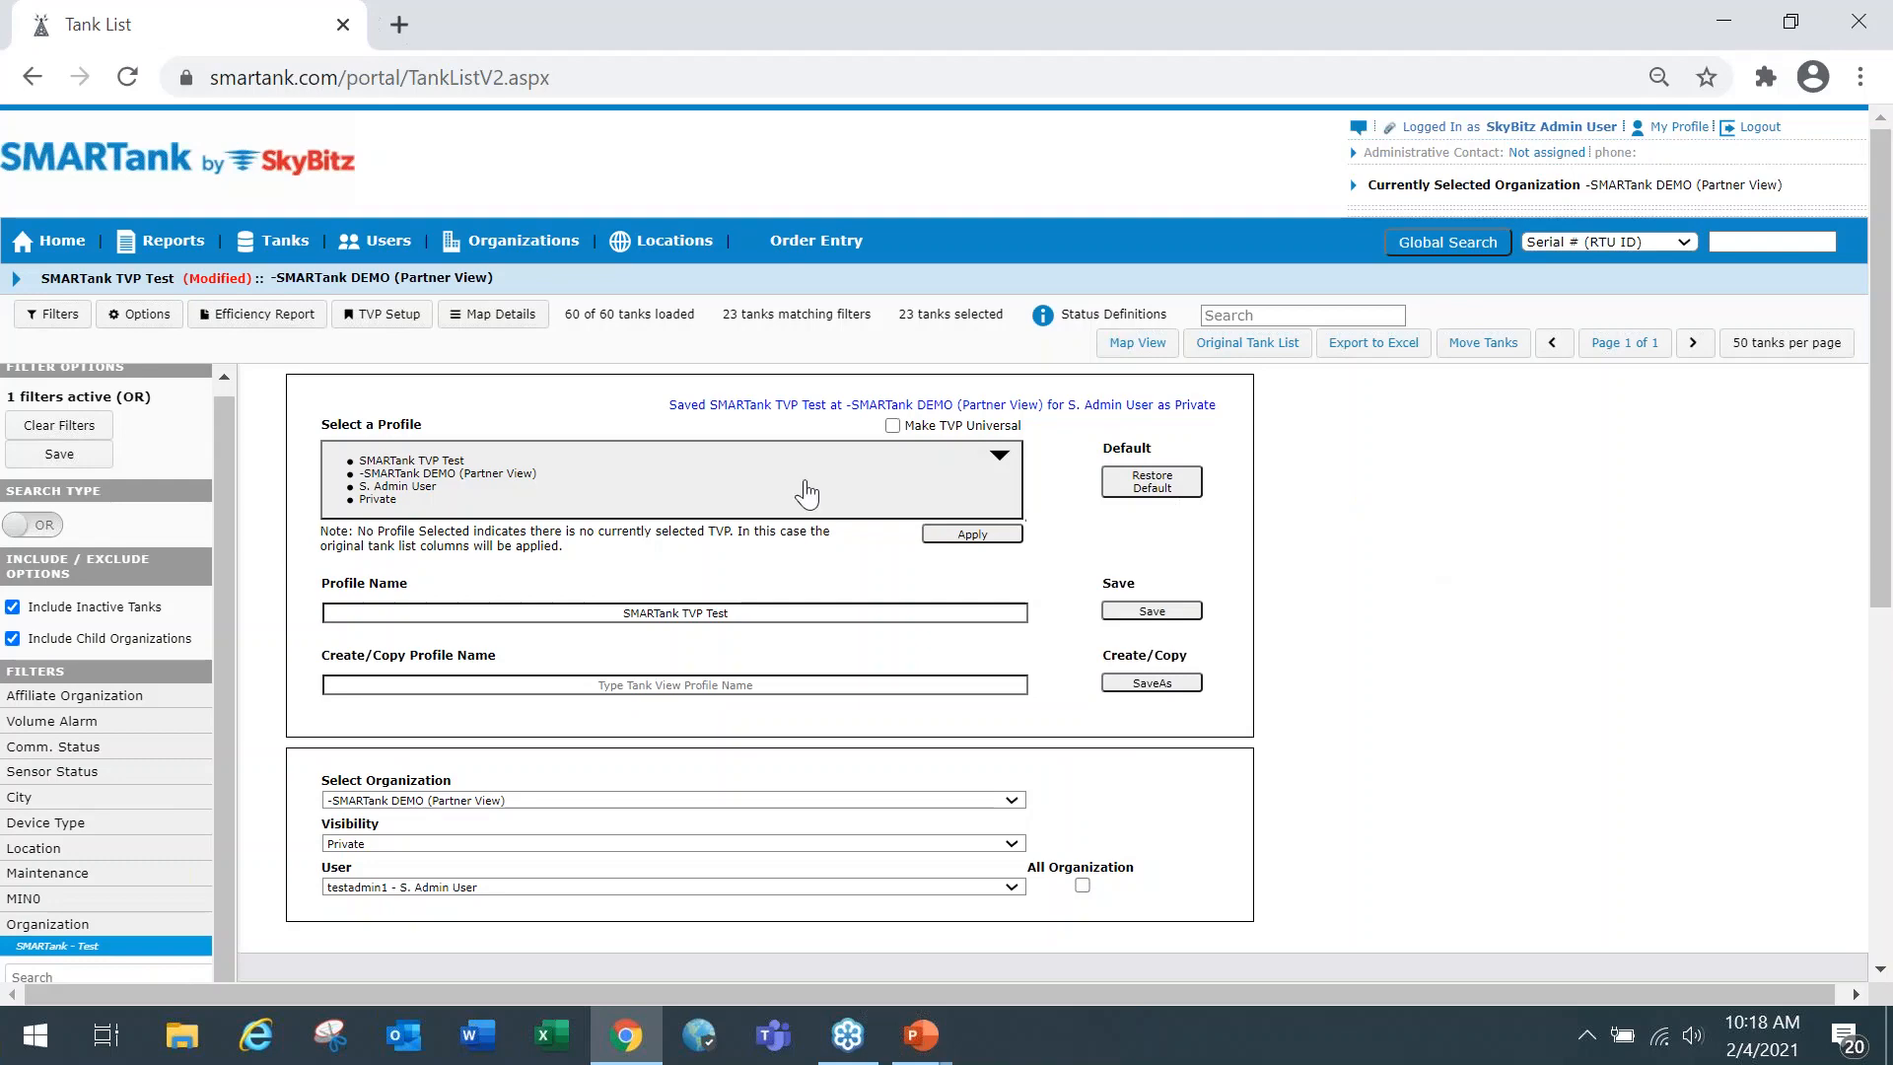
click(382, 243)
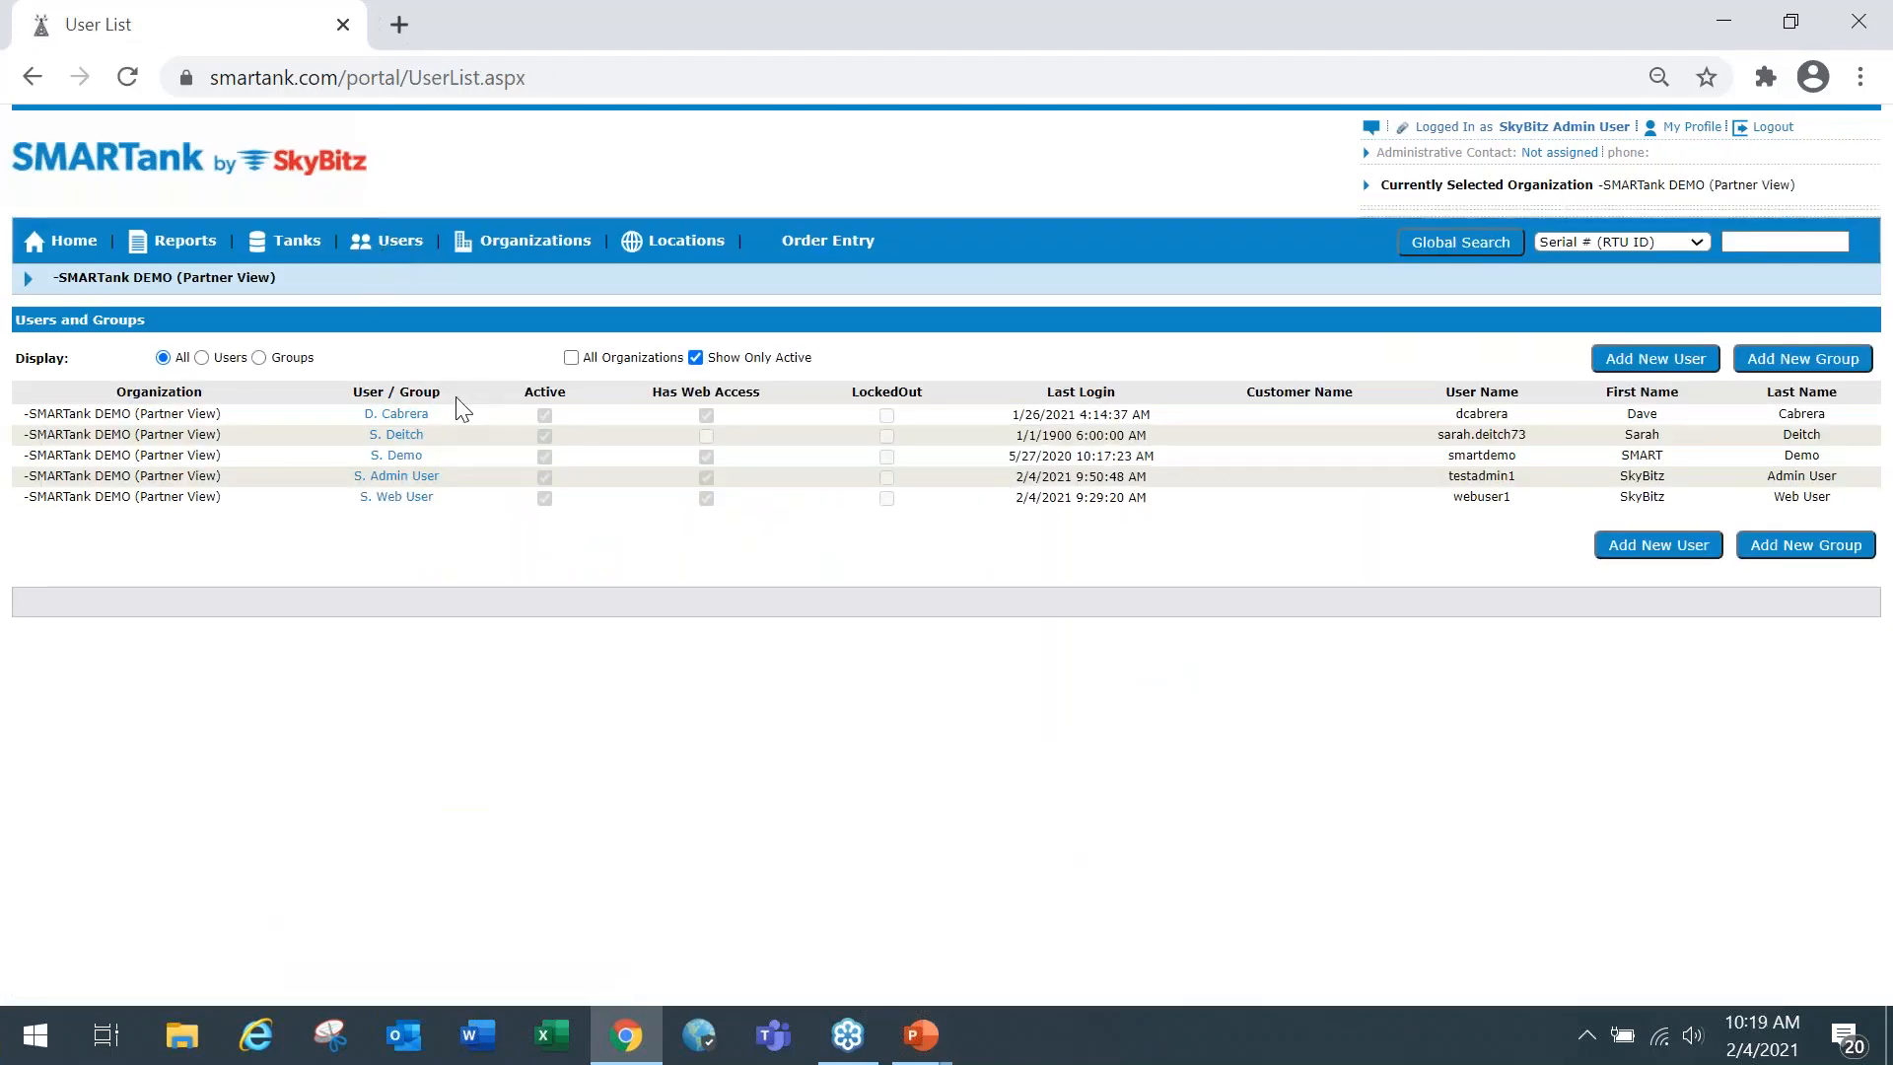
click(415, 503)
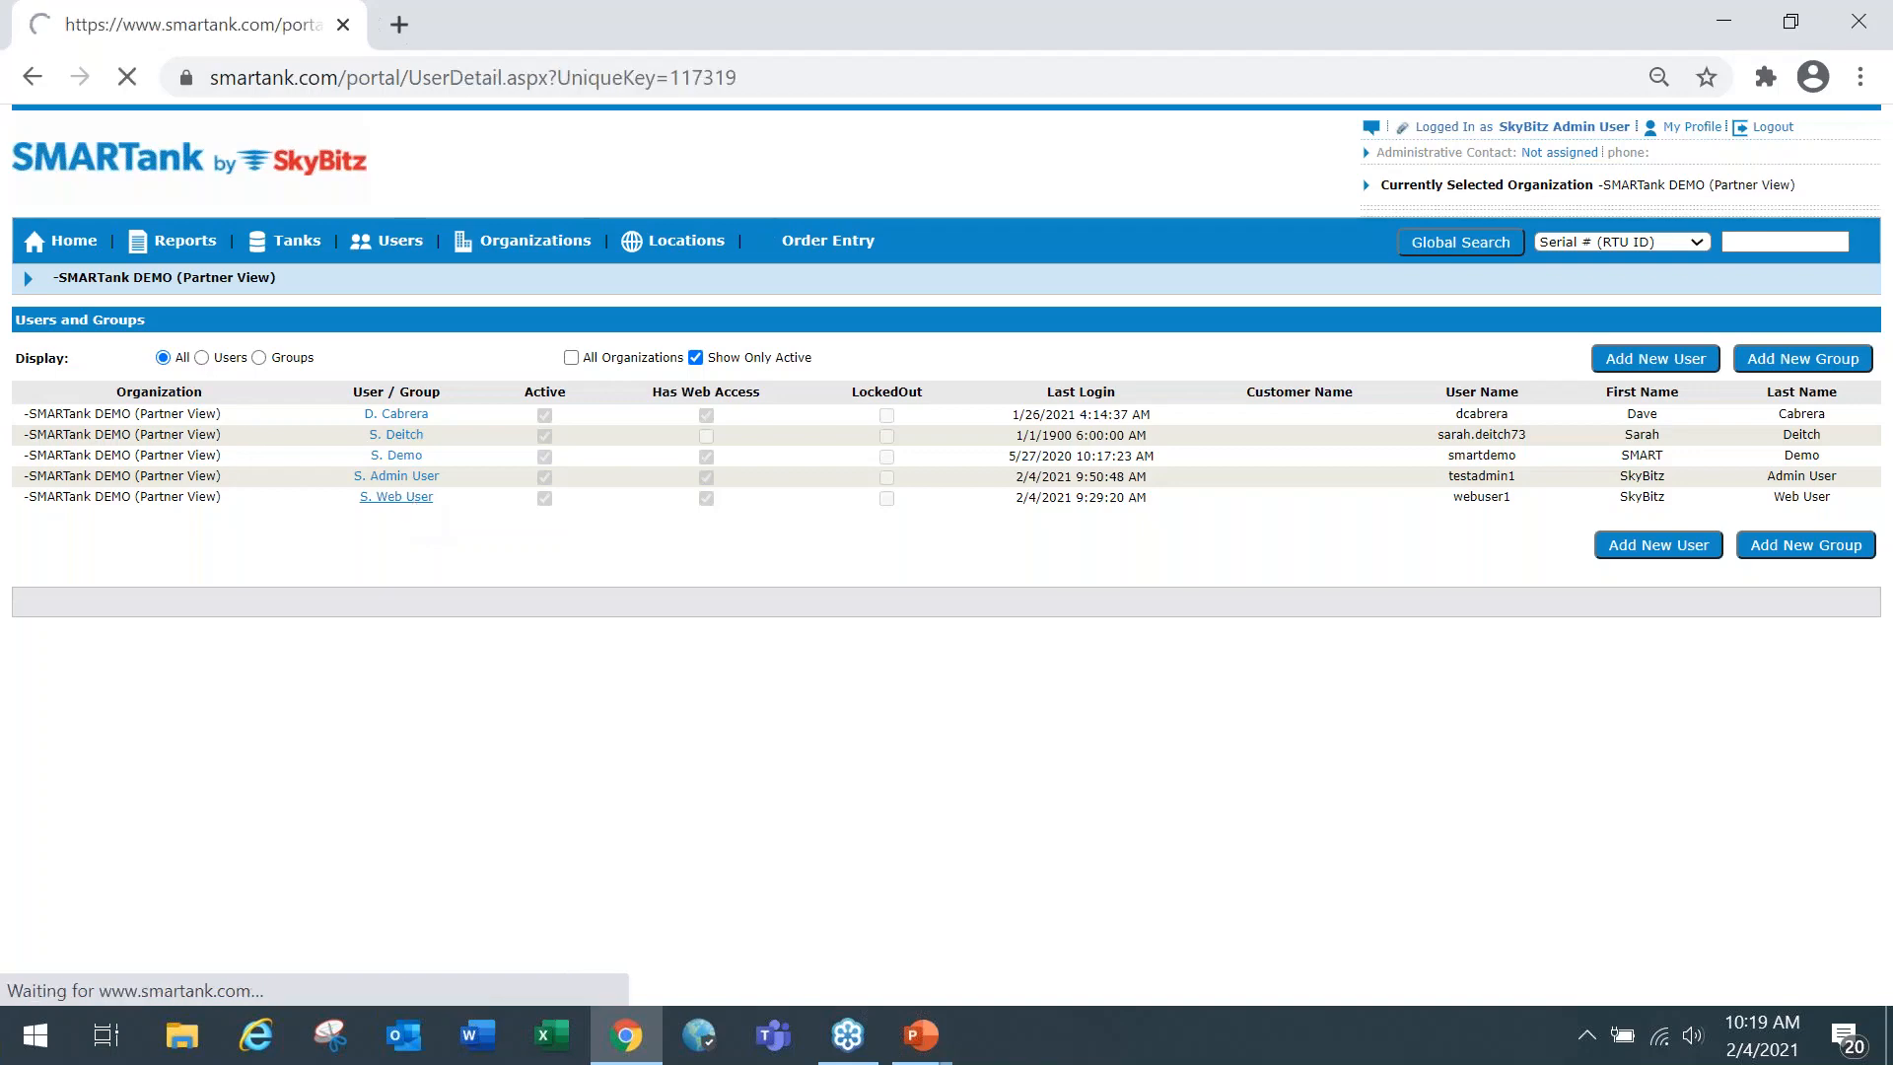
scroll(804, 528, down, 2)
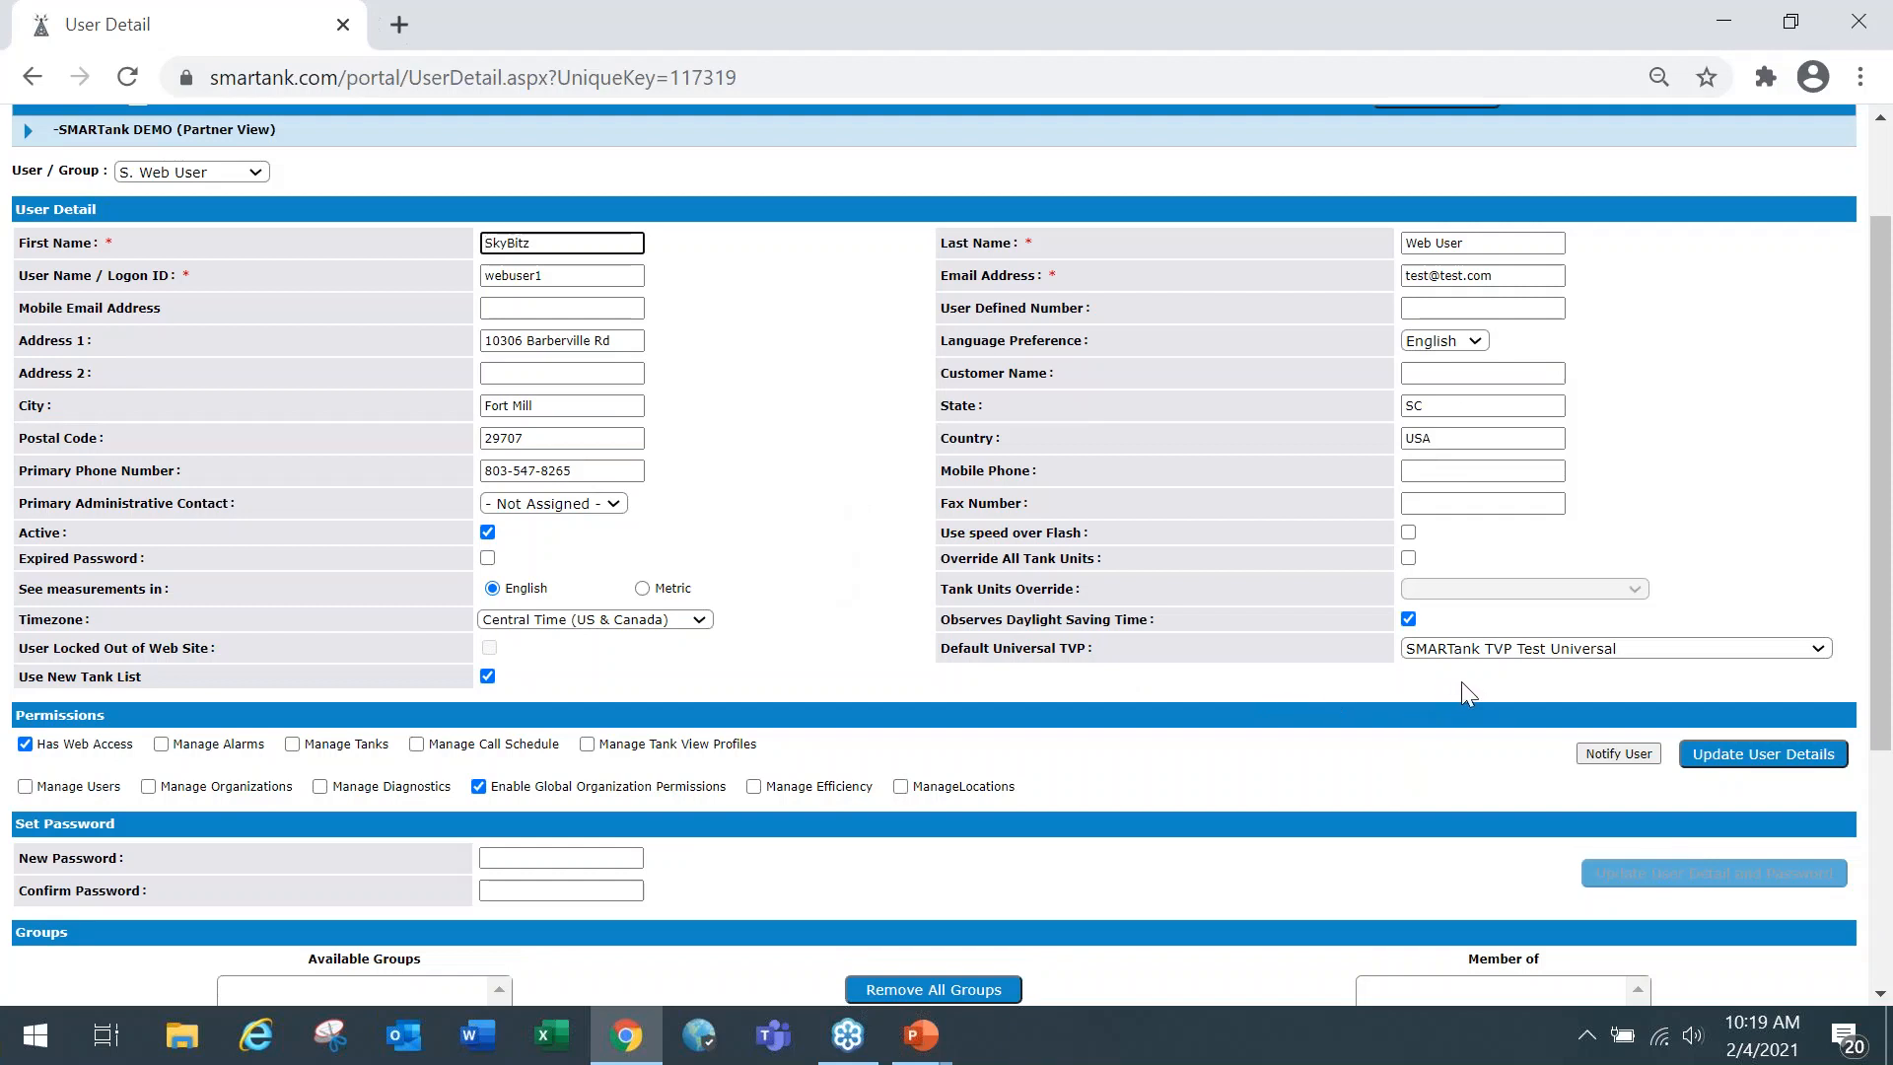
Set the Web User's Default Universal TVP to SMARTank TVP Test Universal and save the user details.
click(1822, 651)
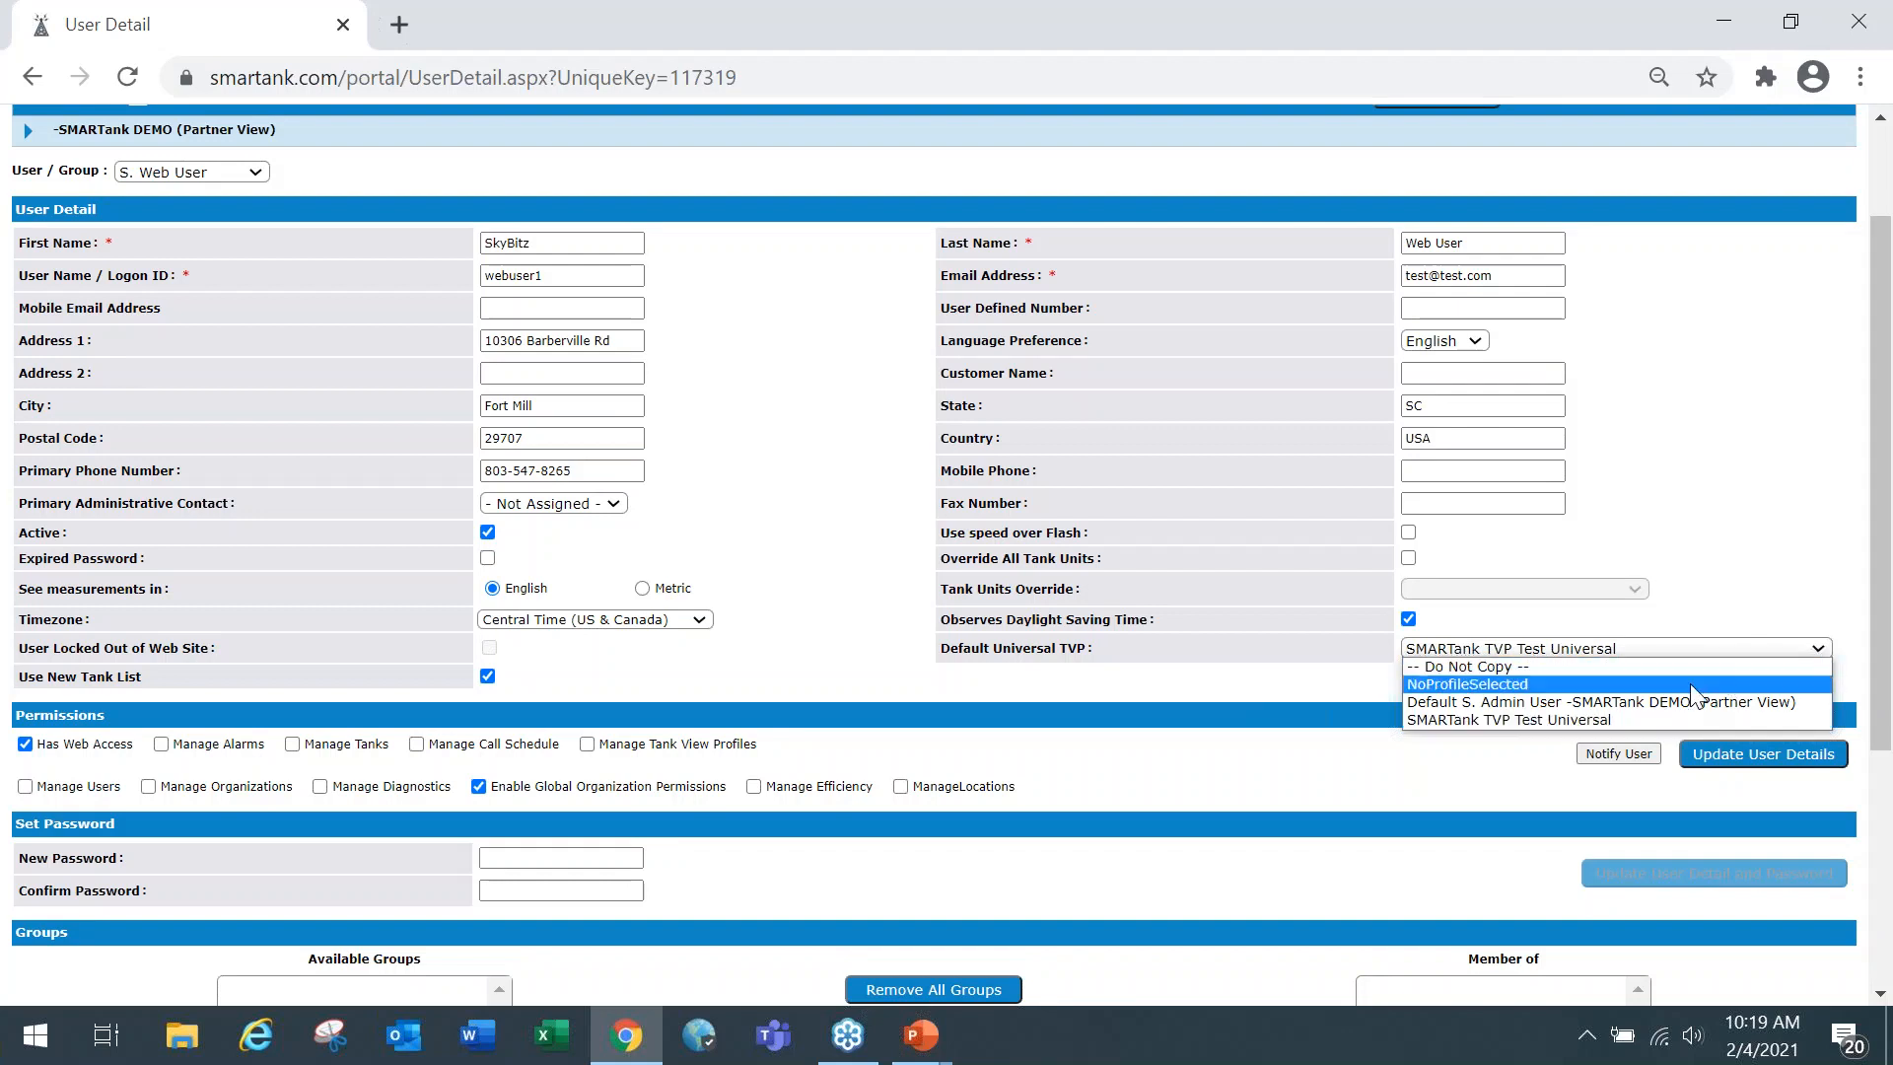
click(1517, 726)
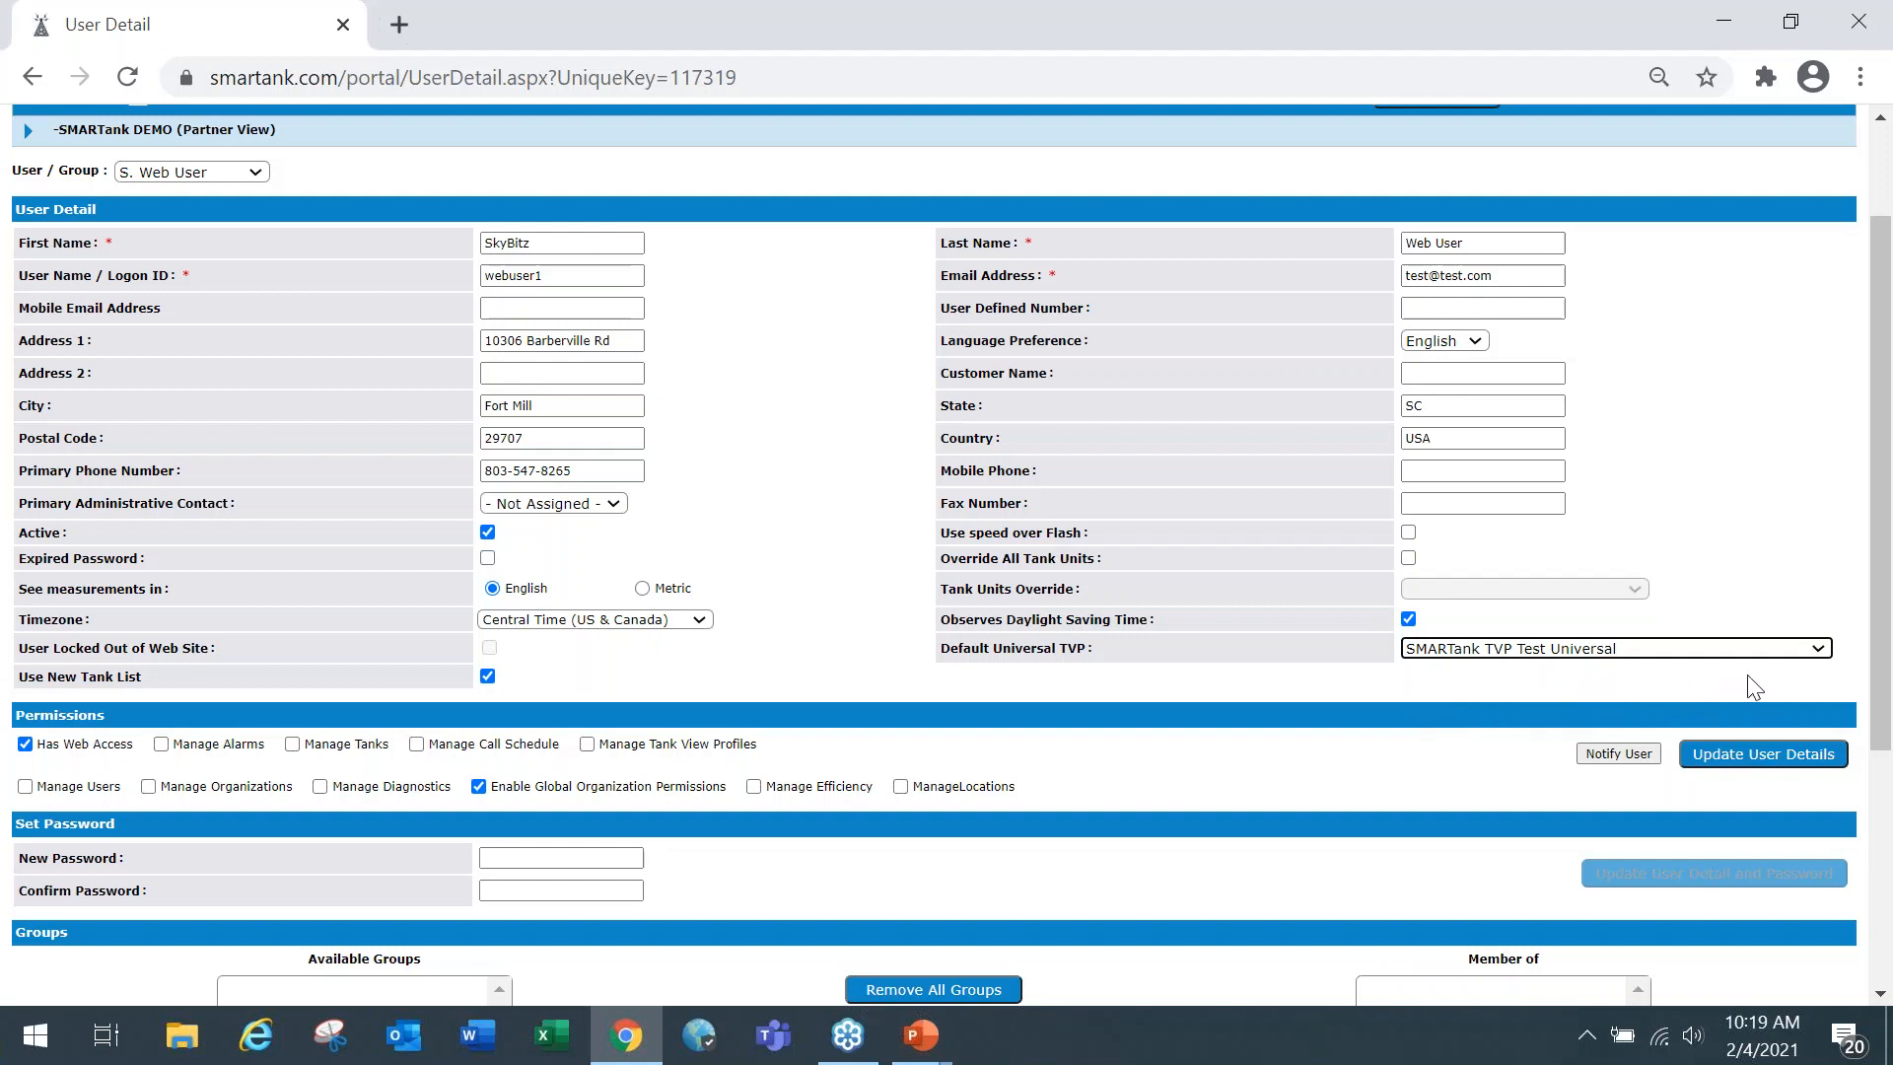
click(1812, 649)
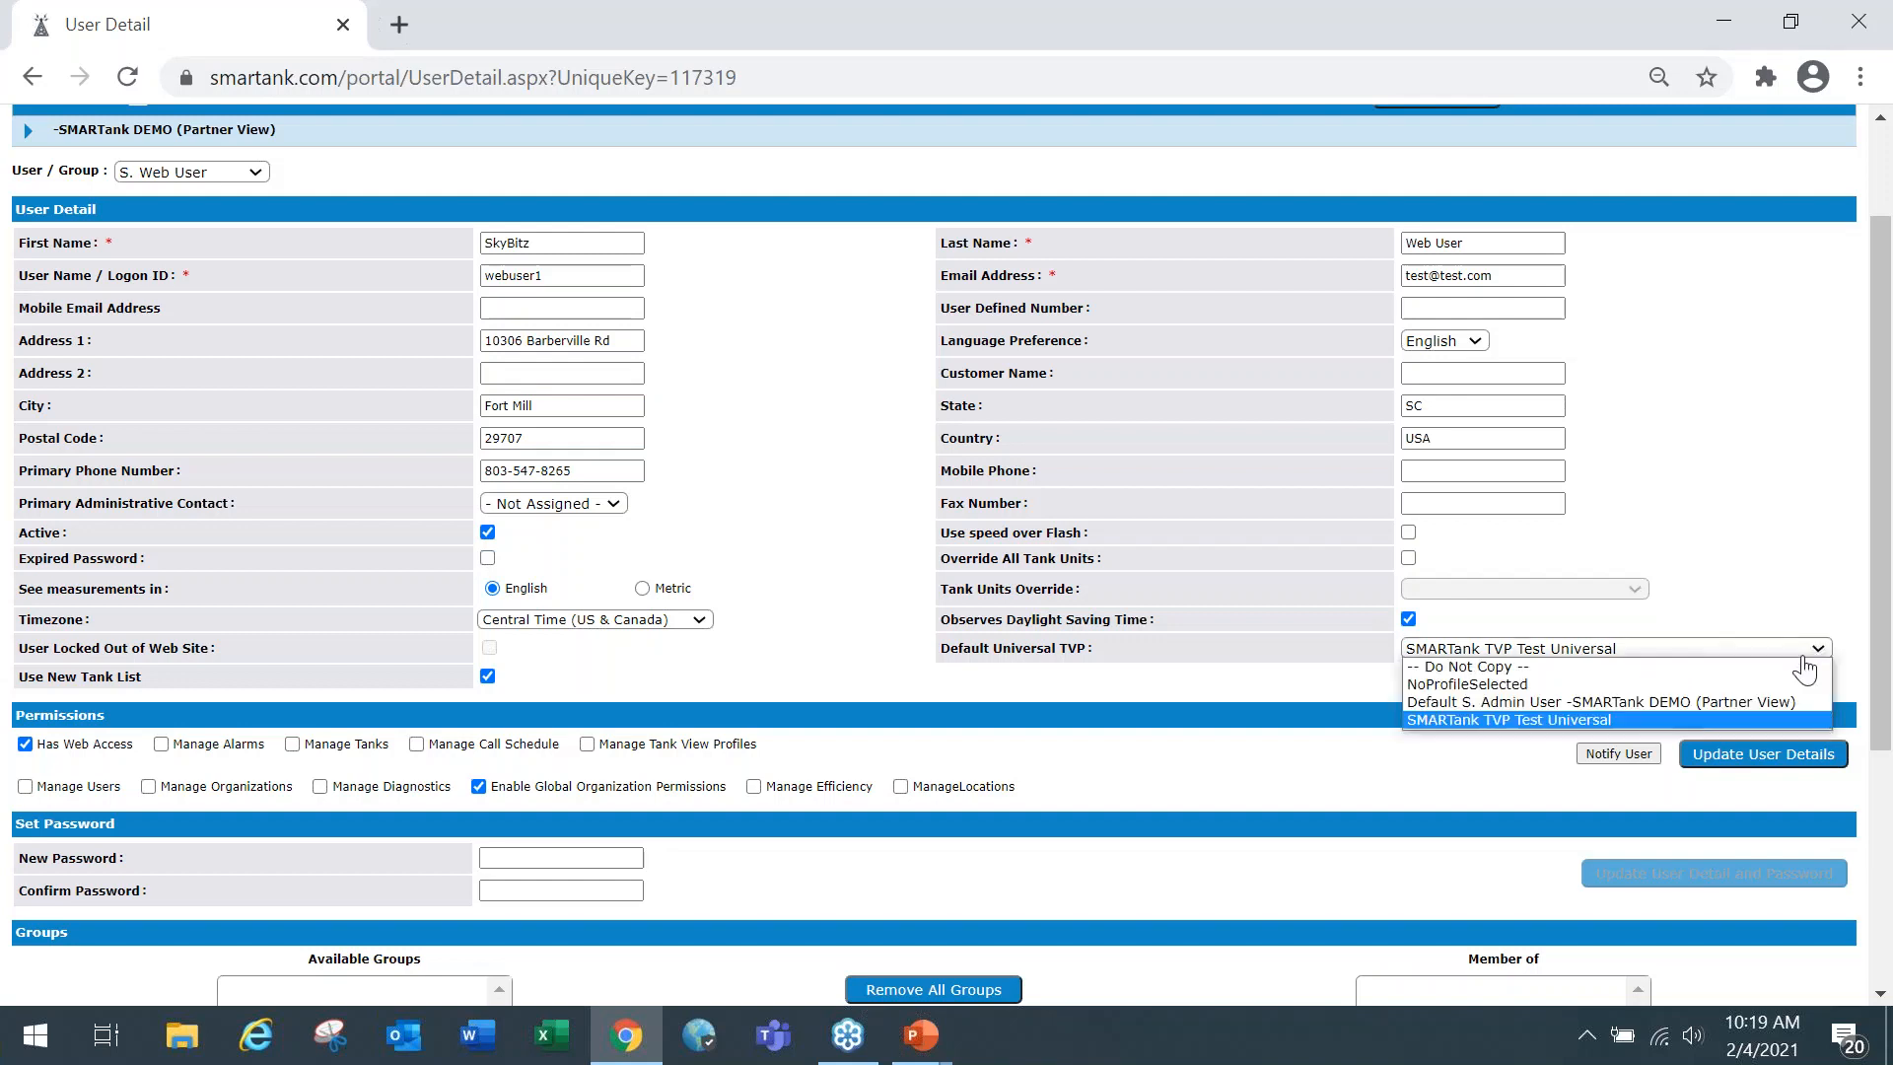
click(1639, 716)
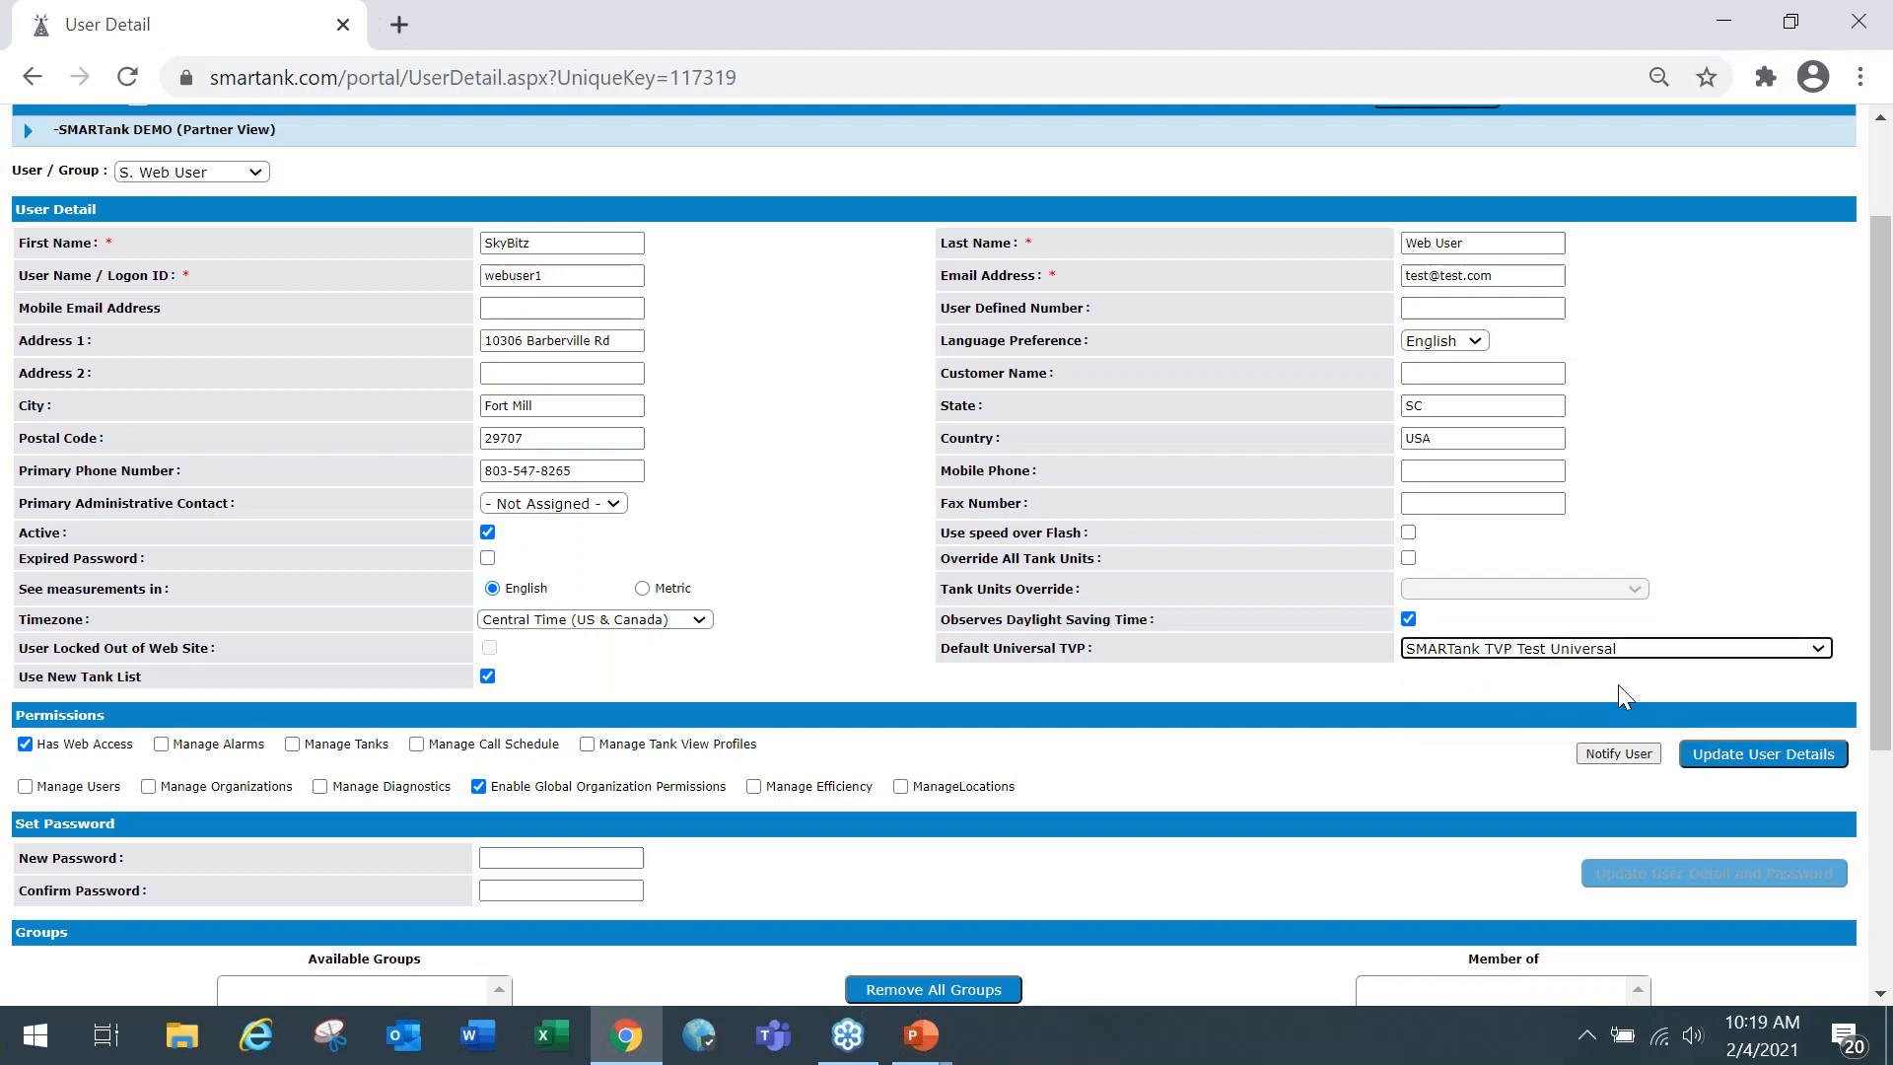
click(1726, 755)
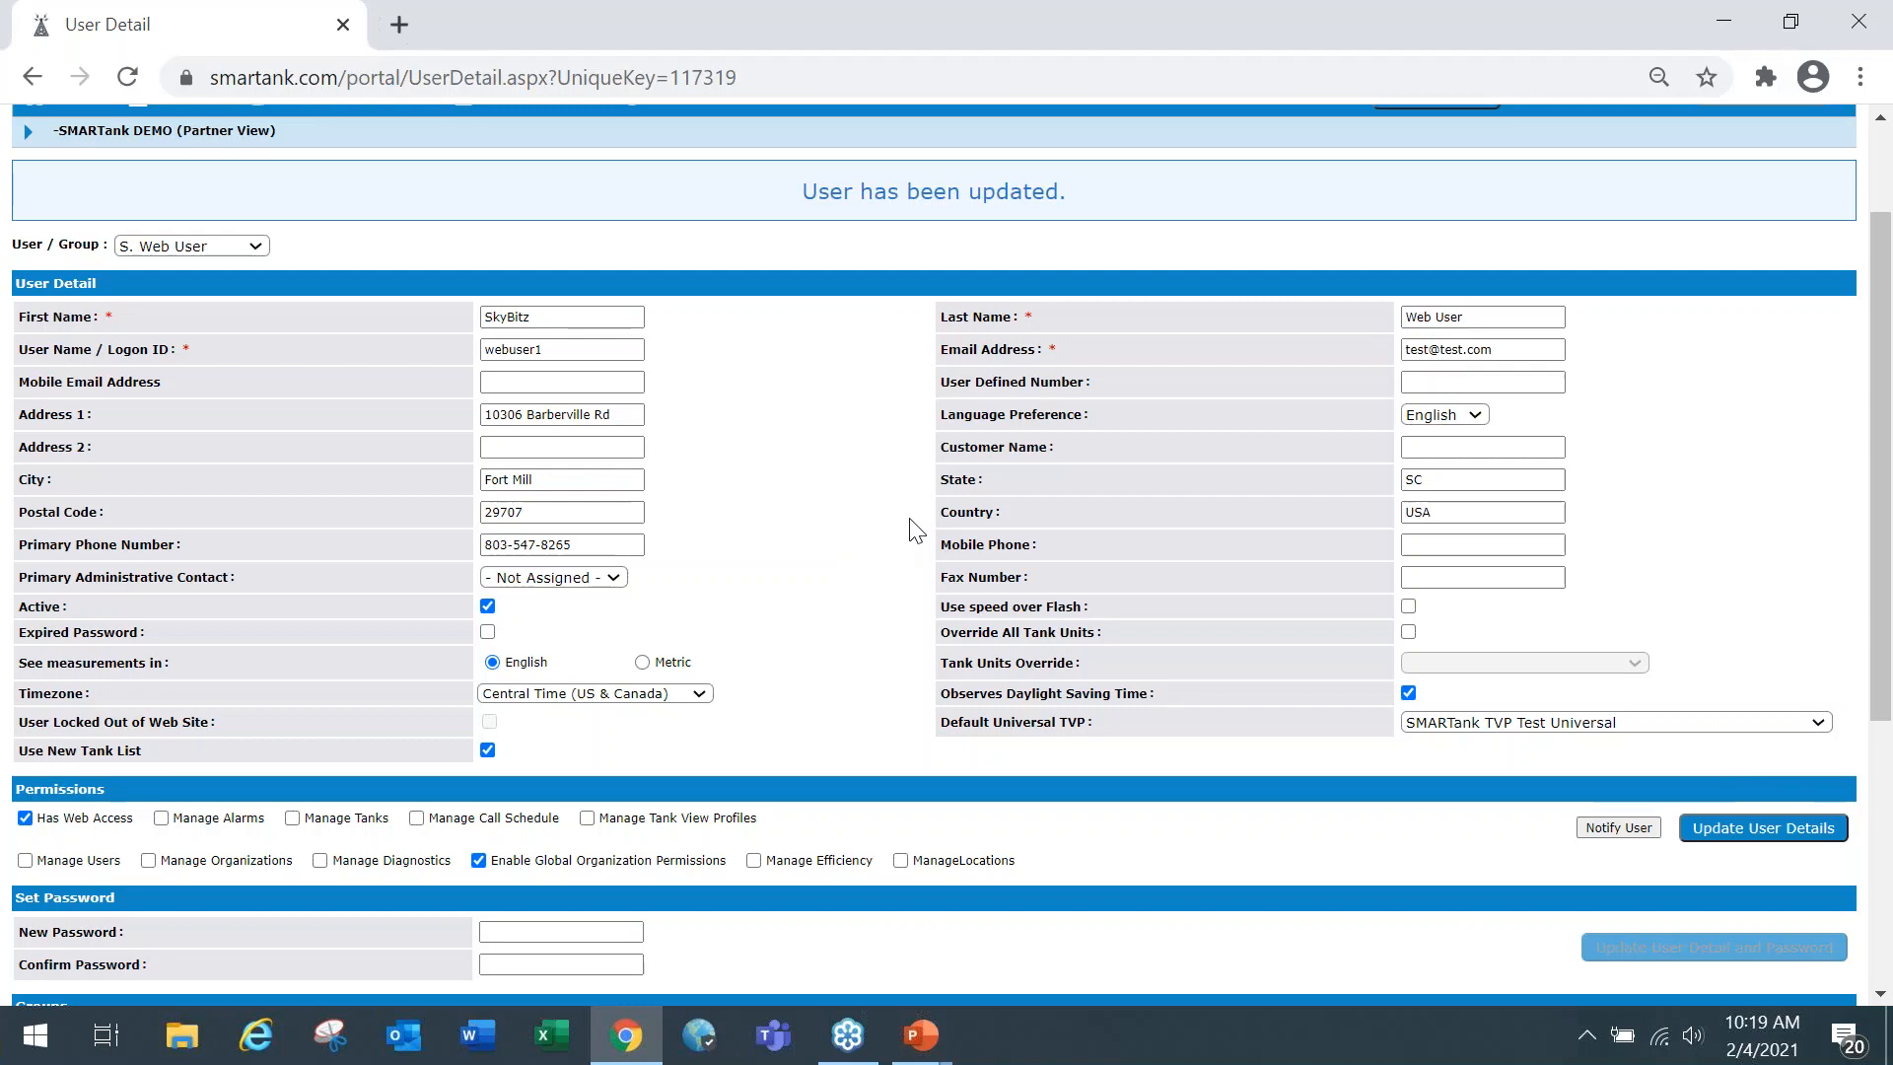
Switch to the Web User account by entering its username and account password, and open its tank list.
scroll(917, 531, up, 2)
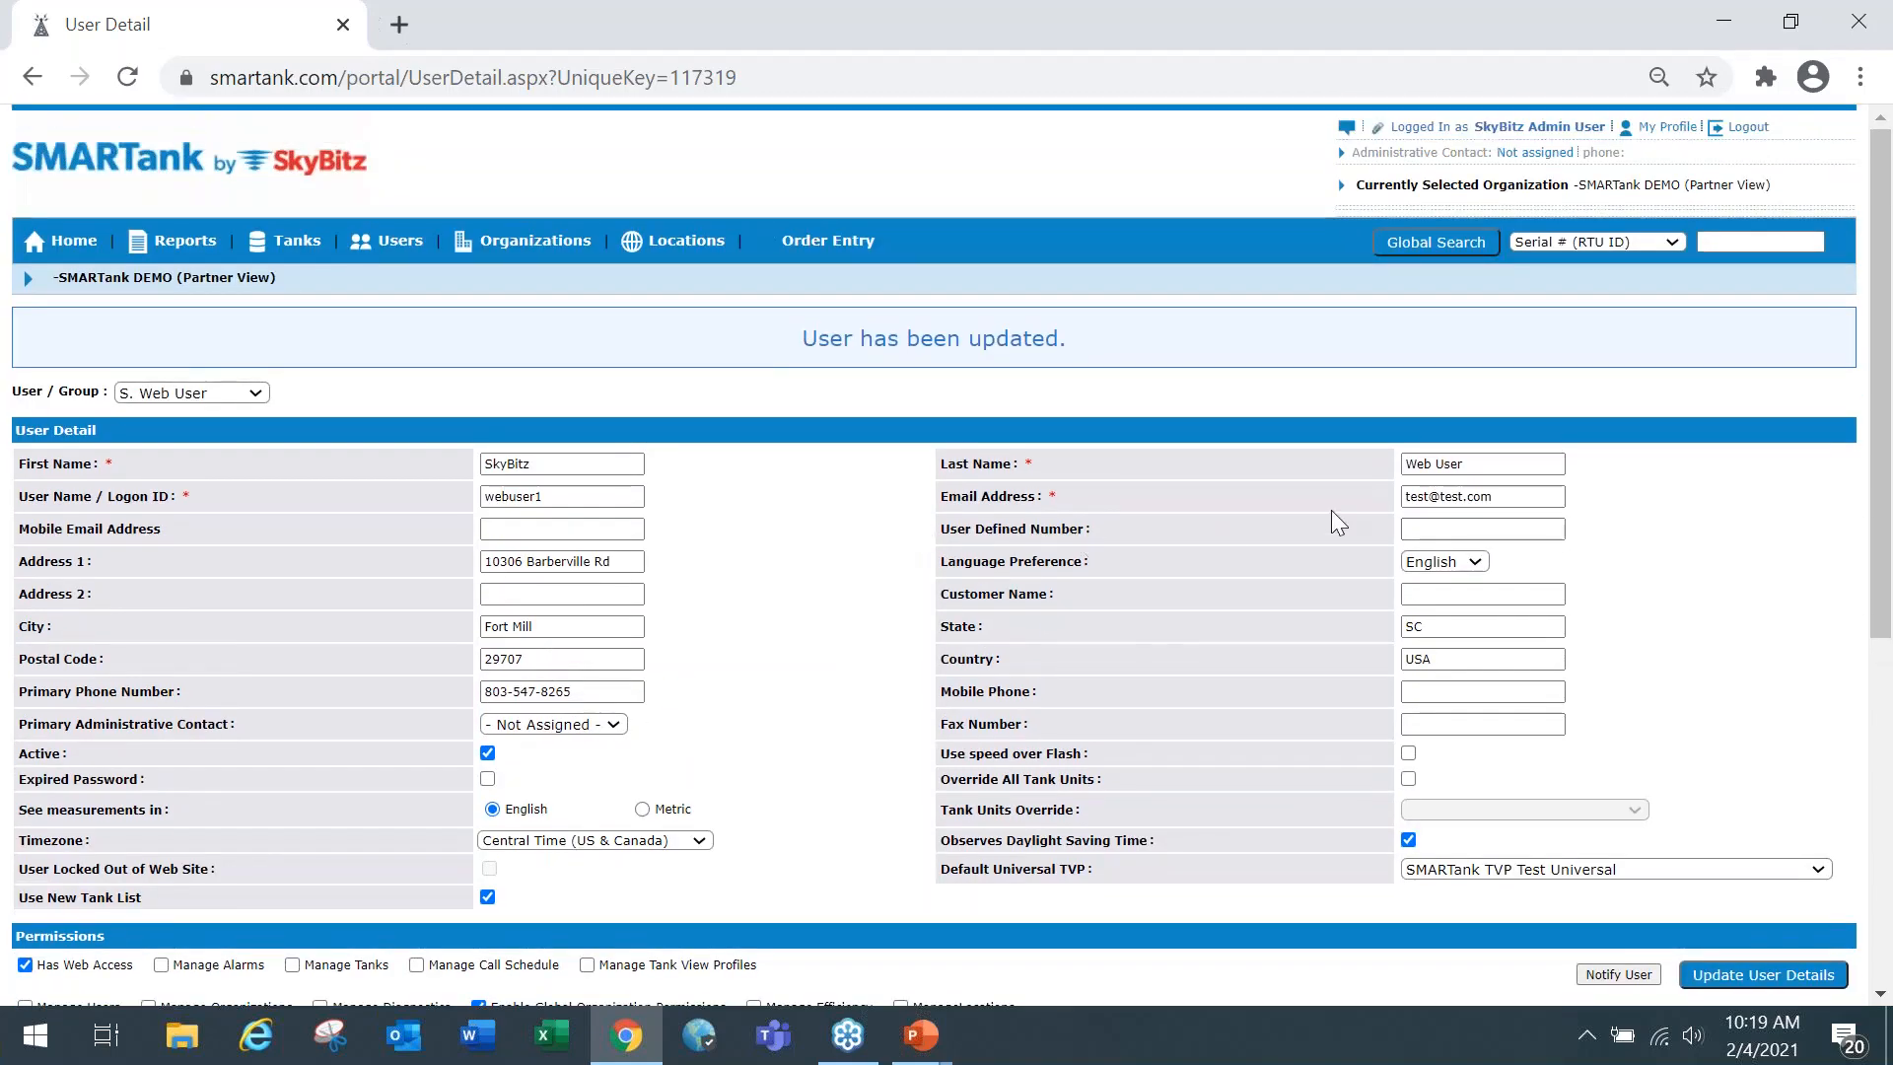
click(1748, 129)
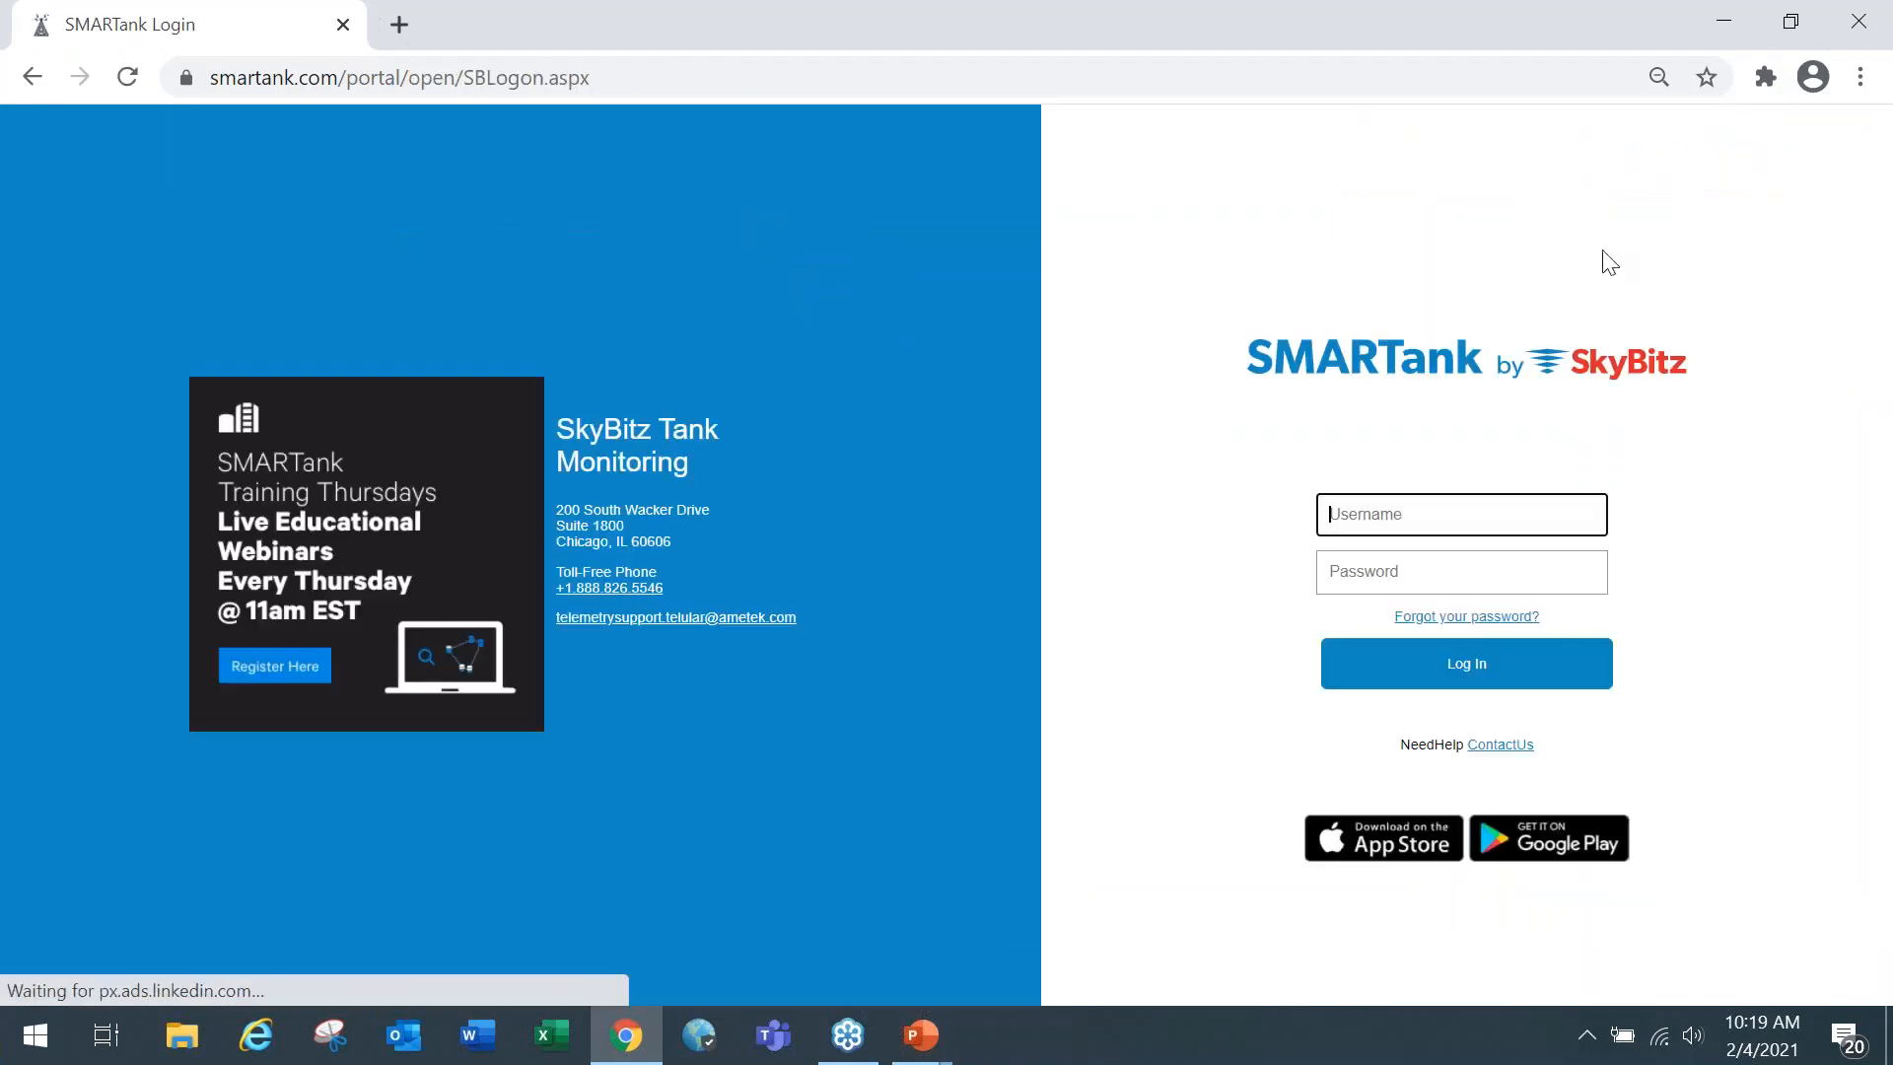
click(1418, 523)
click(1380, 679)
click(1372, 582)
text(•••••)
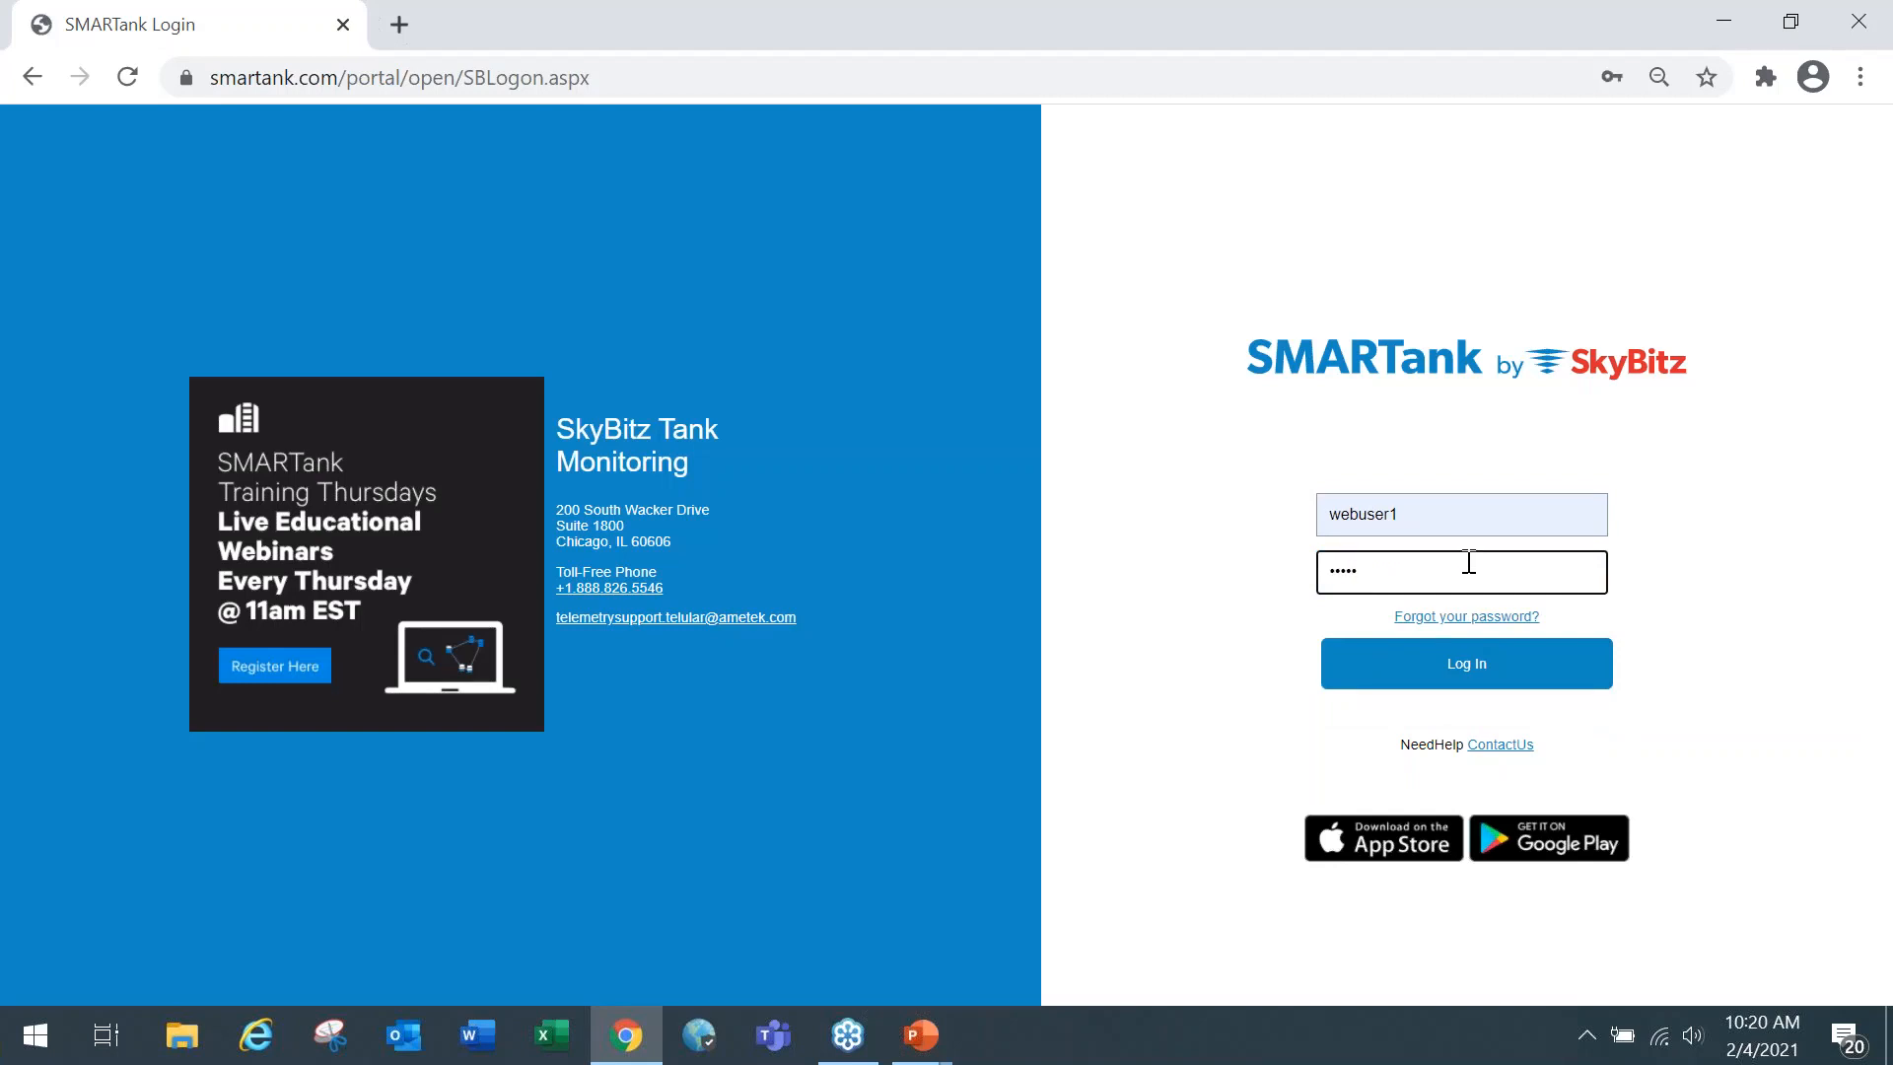
click(1428, 666)
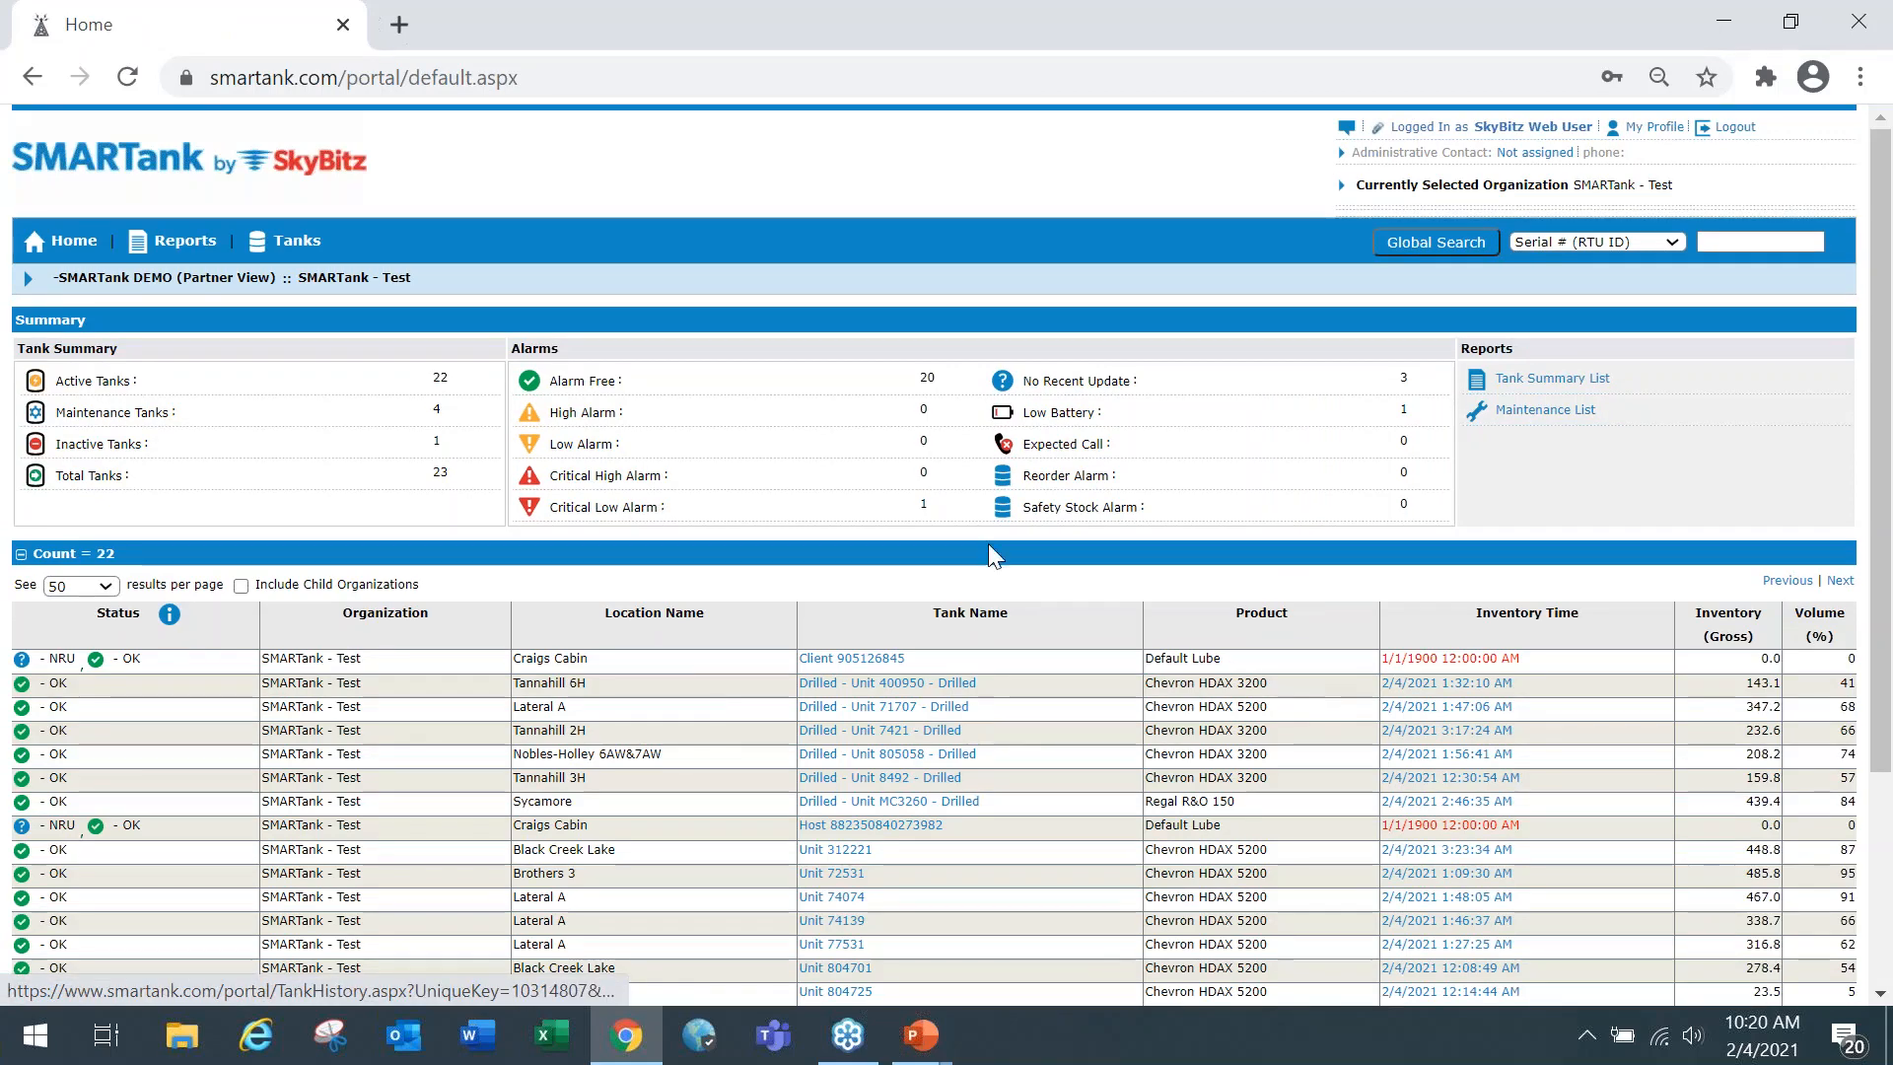
click(300, 246)
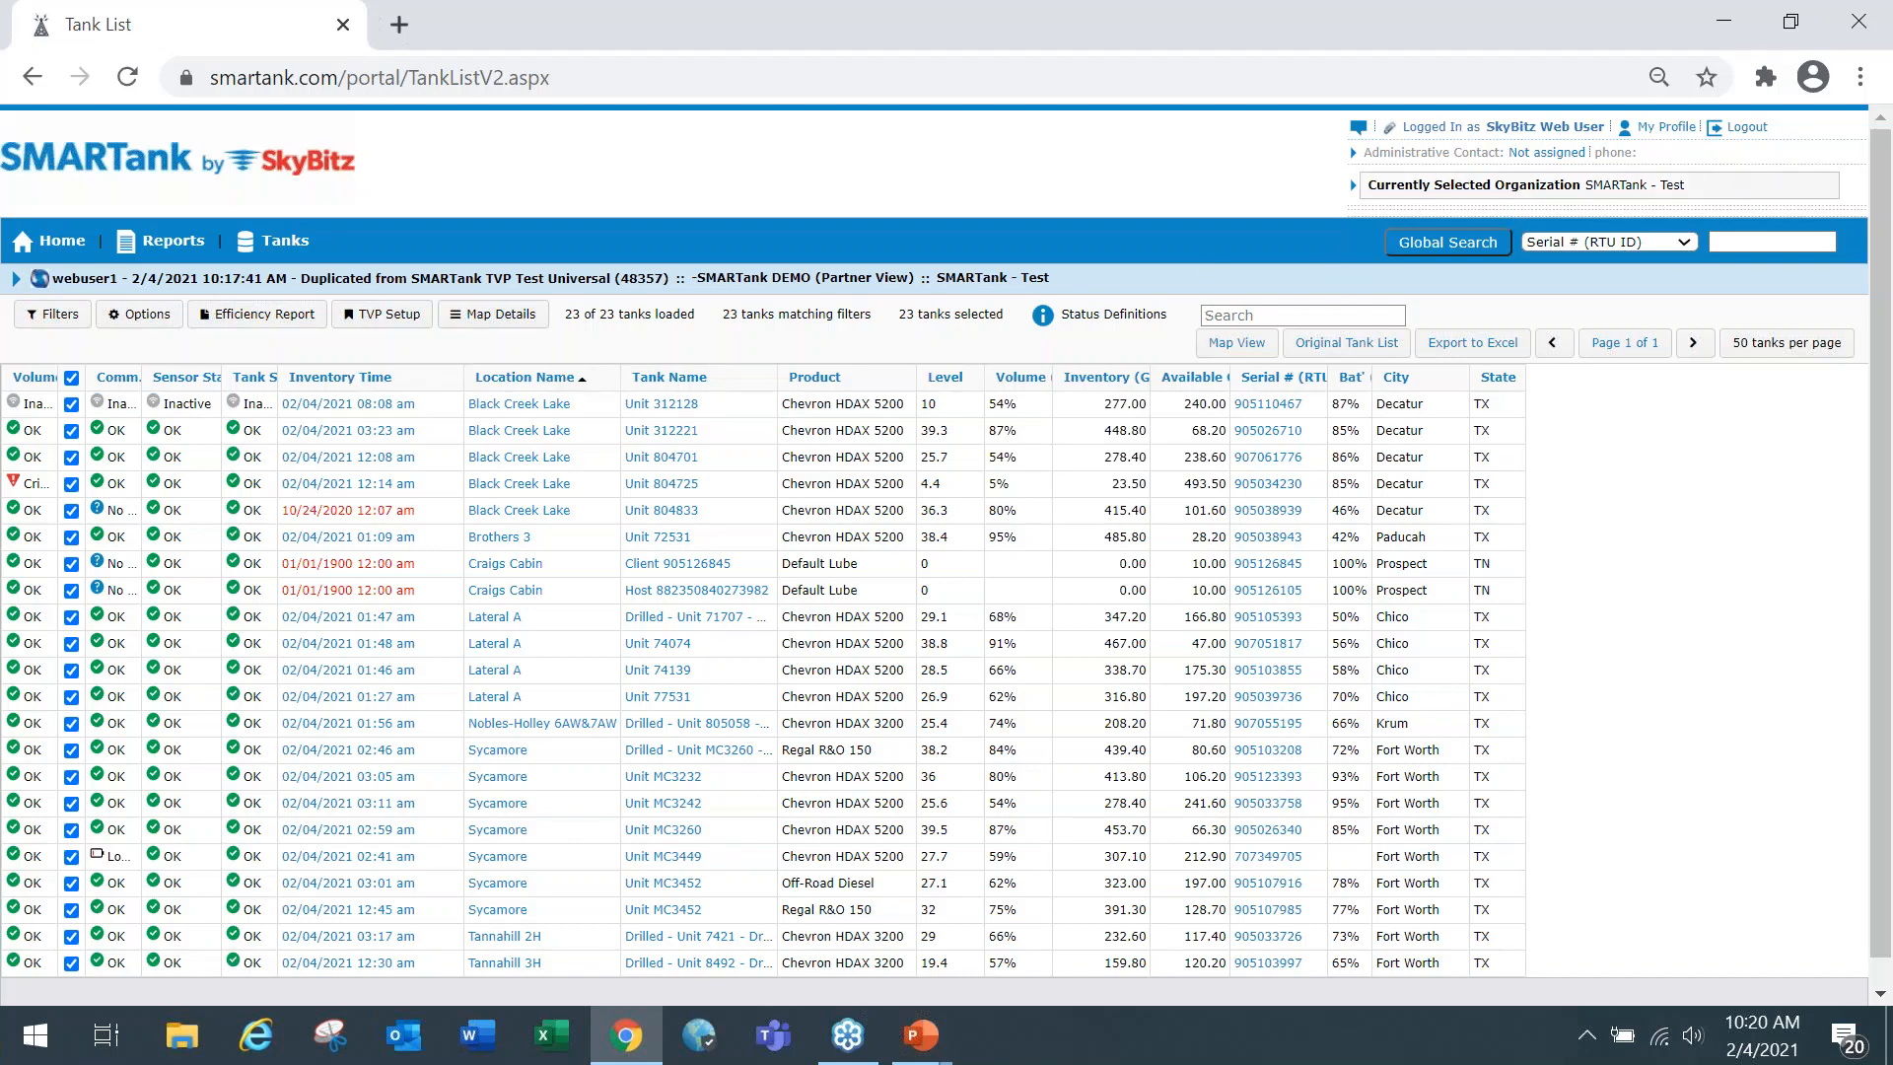
Switch back to the Admin User account by entering its username and account password, and open its tank list.
click(1747, 128)
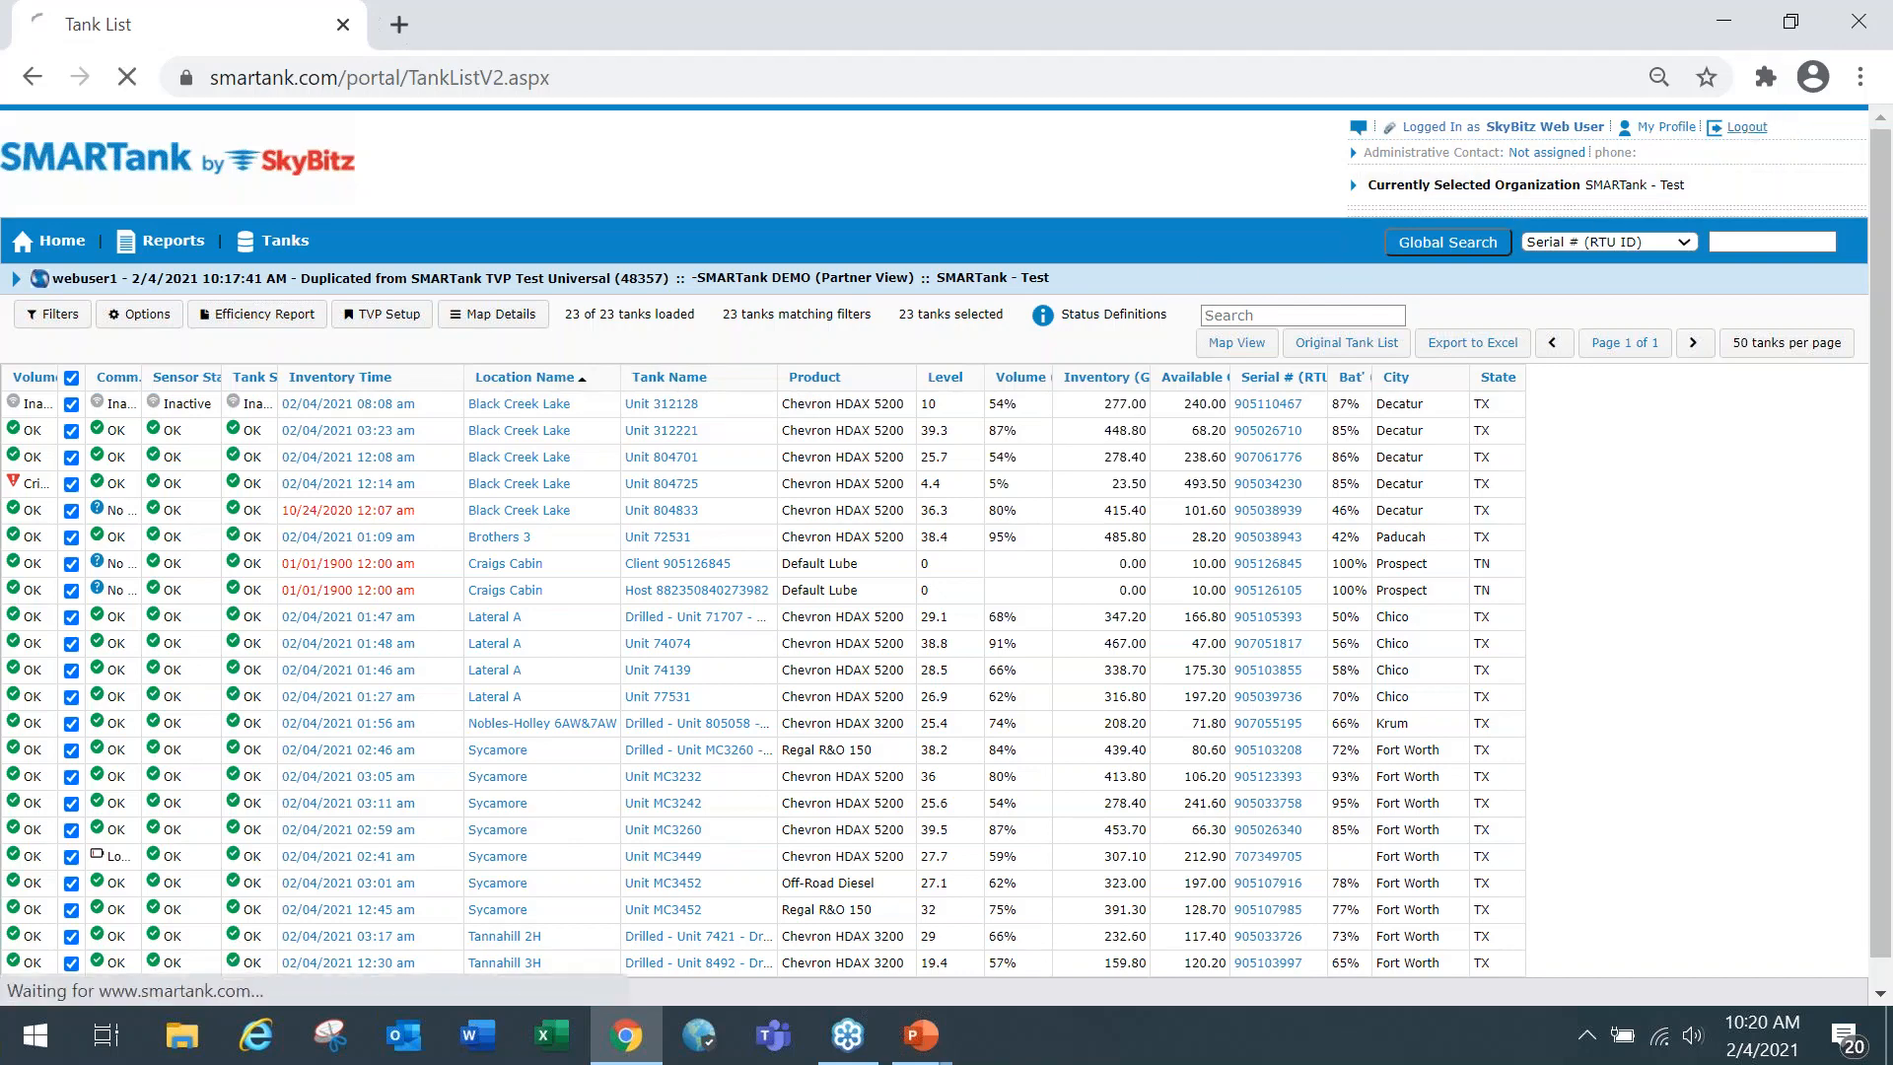
click(1390, 520)
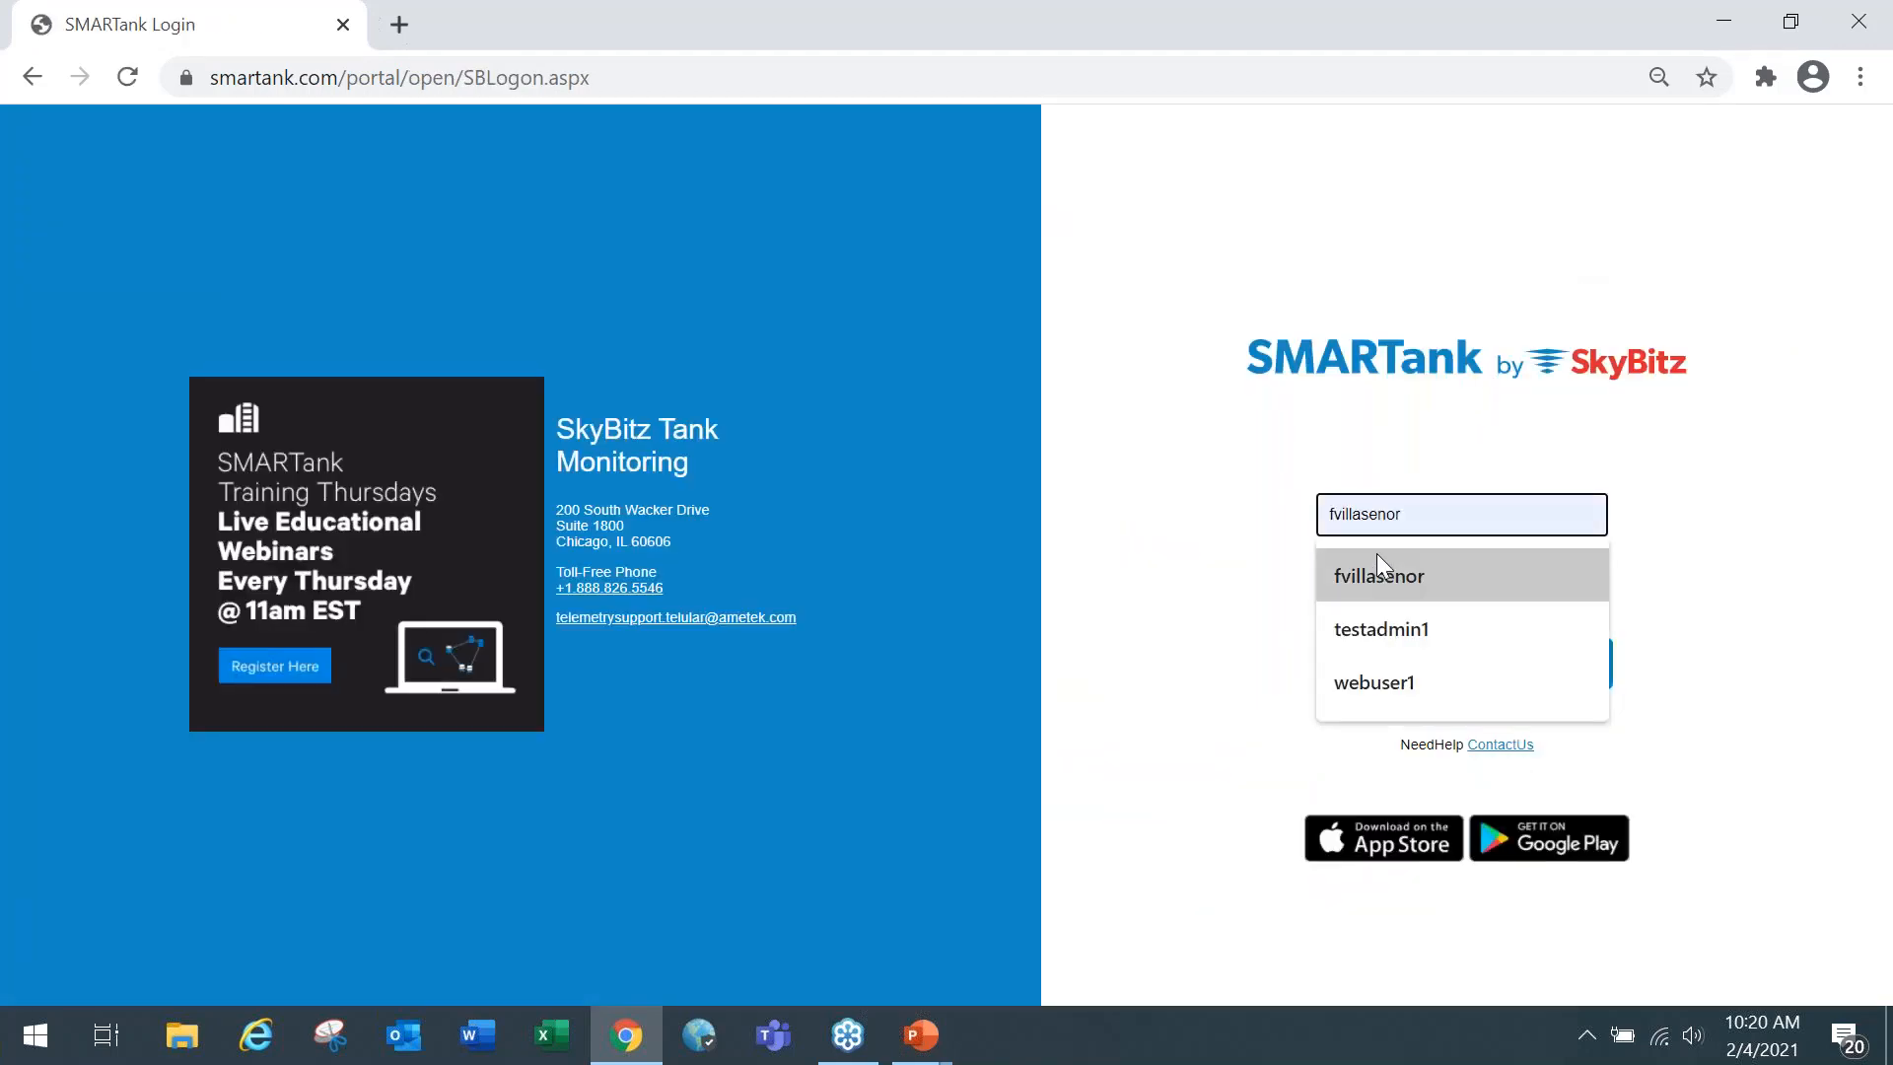
click(1398, 631)
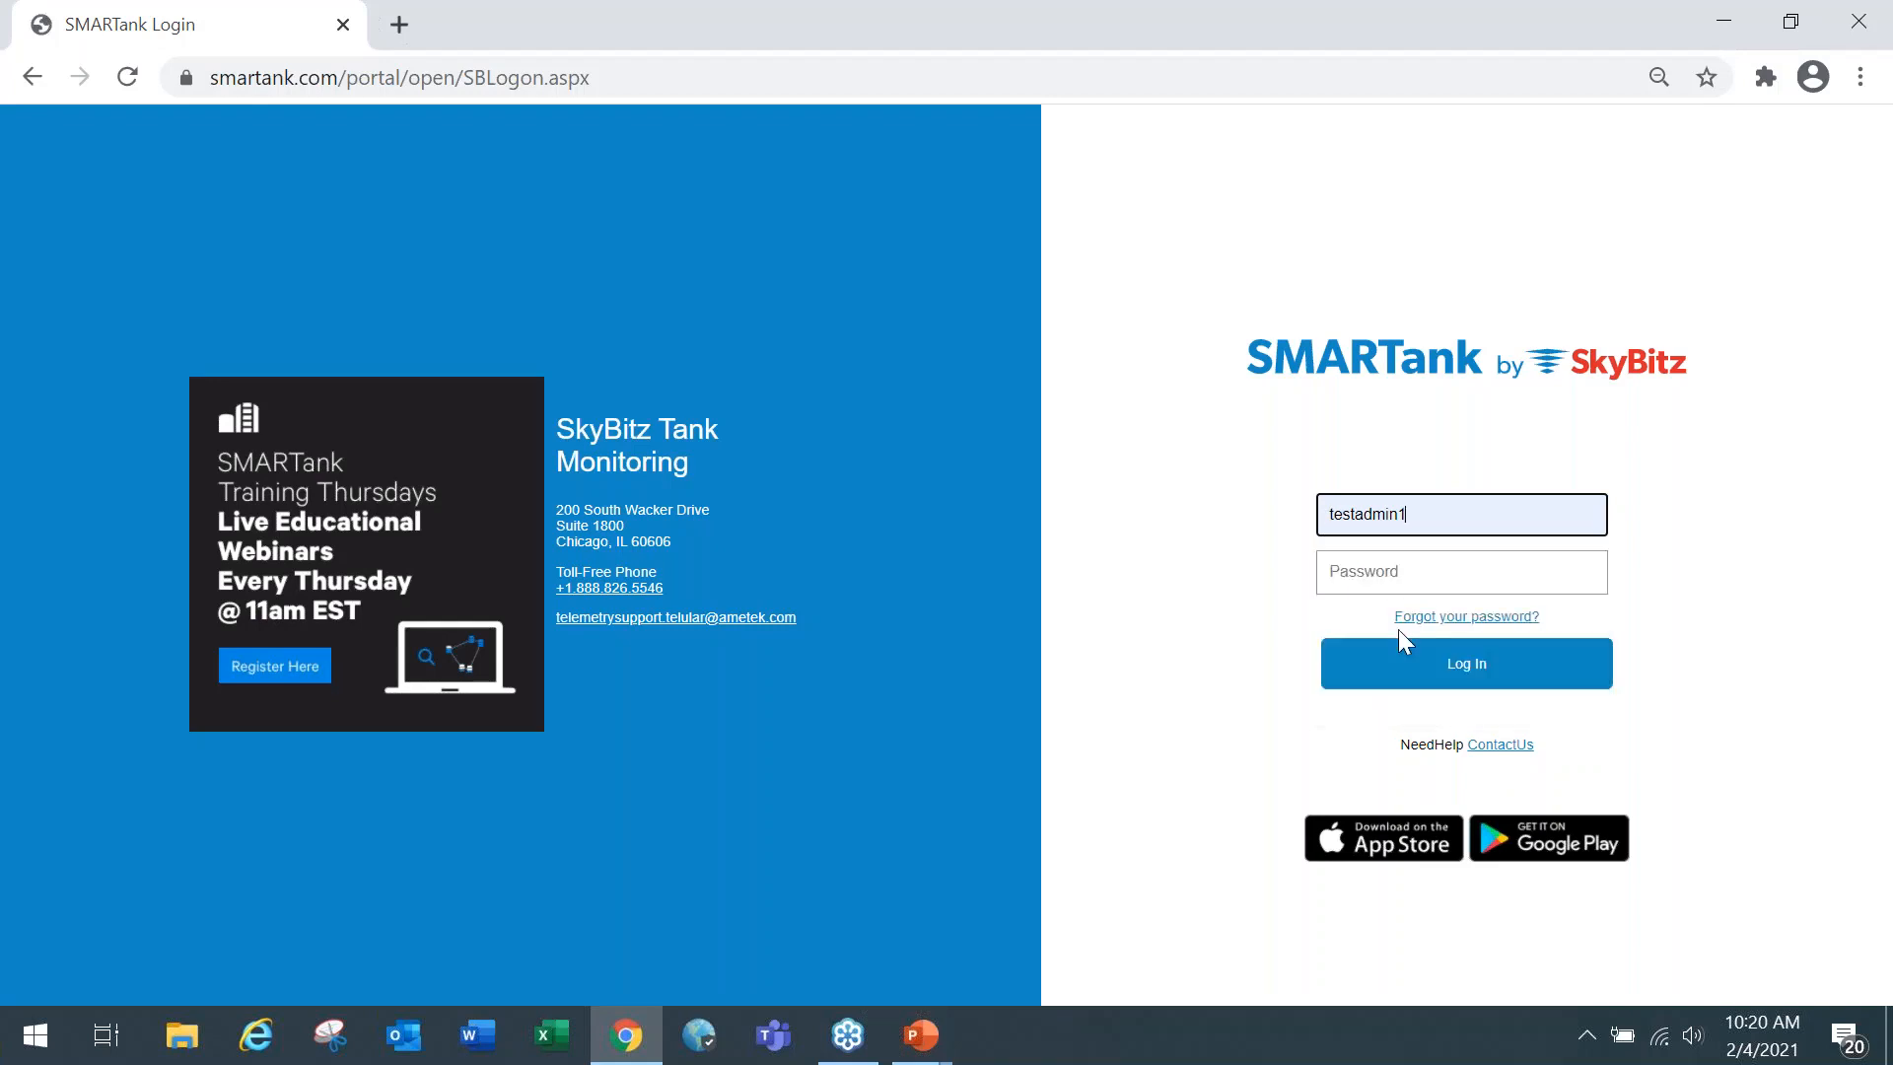
click(1396, 573)
text(•••••)
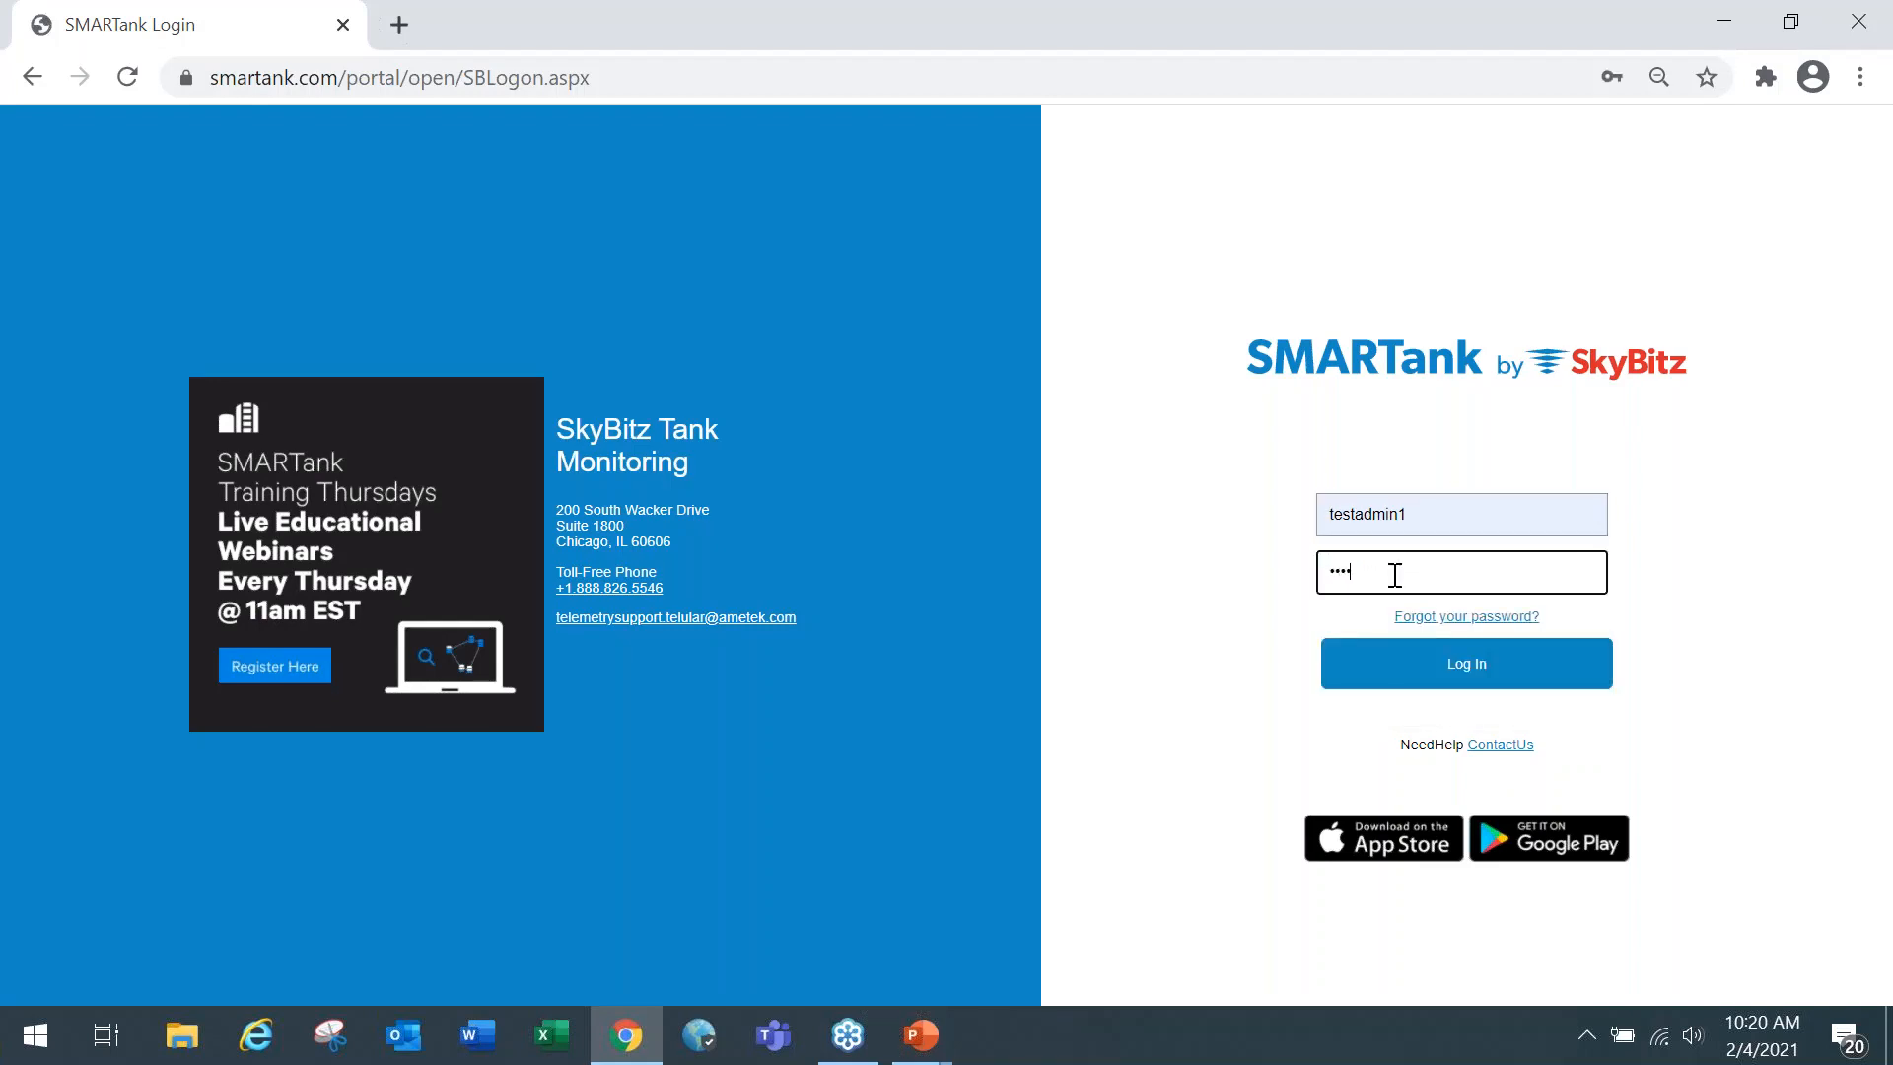
click(1421, 675)
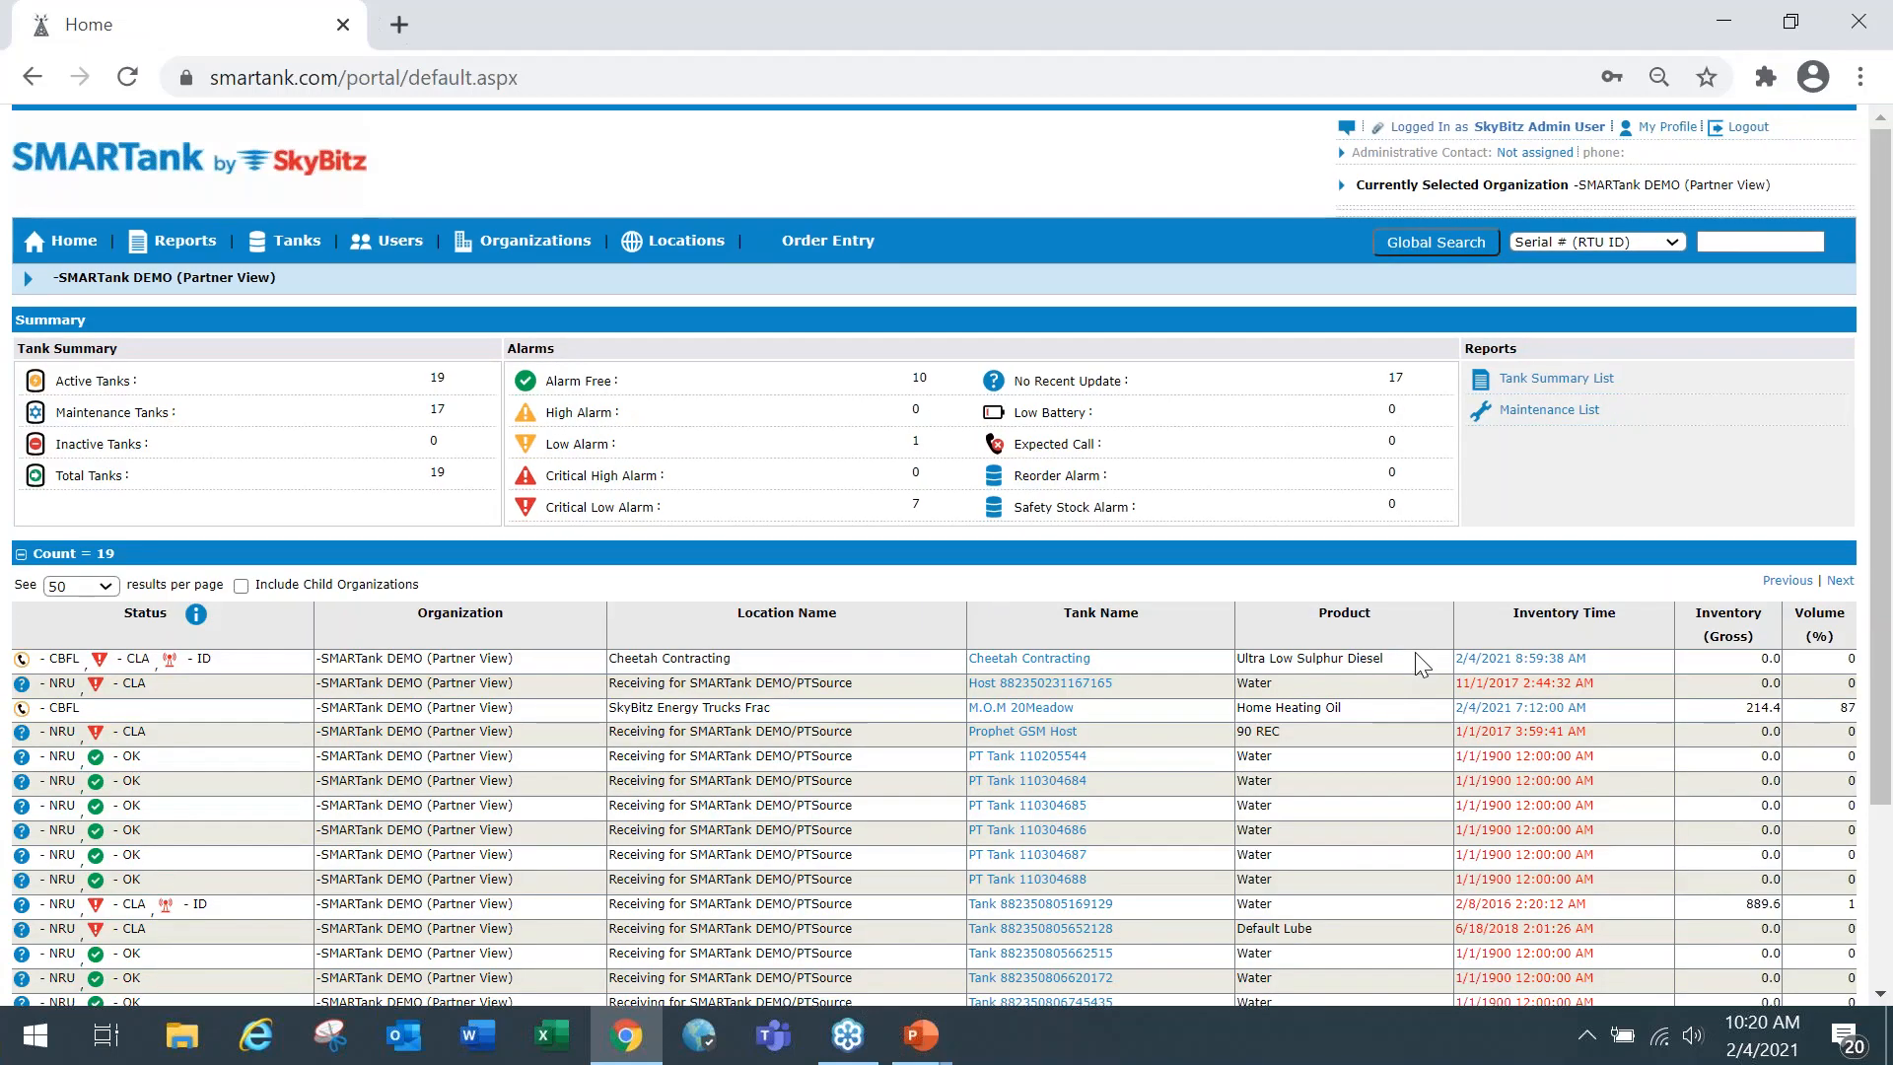
click(307, 251)
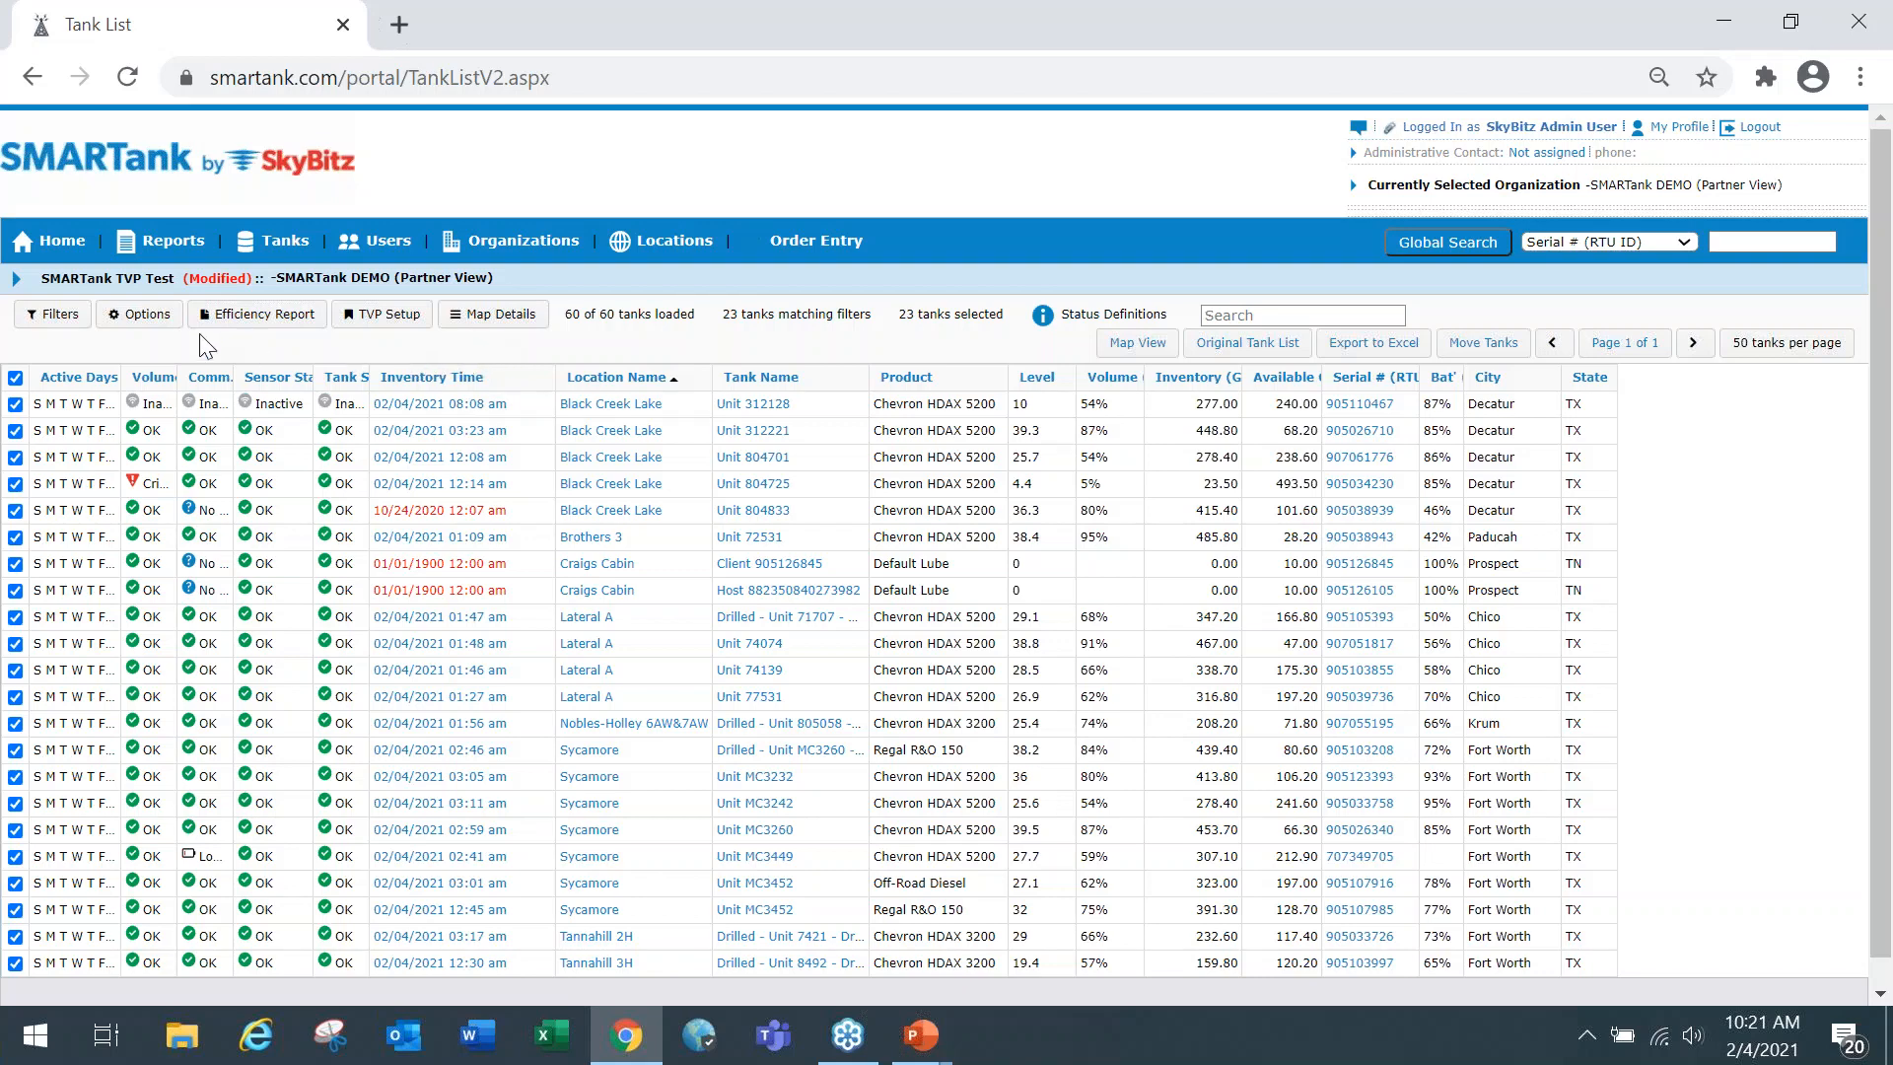
Add the CLA and LA volume alarm filters to the tank list alongside the existing organization filter.
click(66, 323)
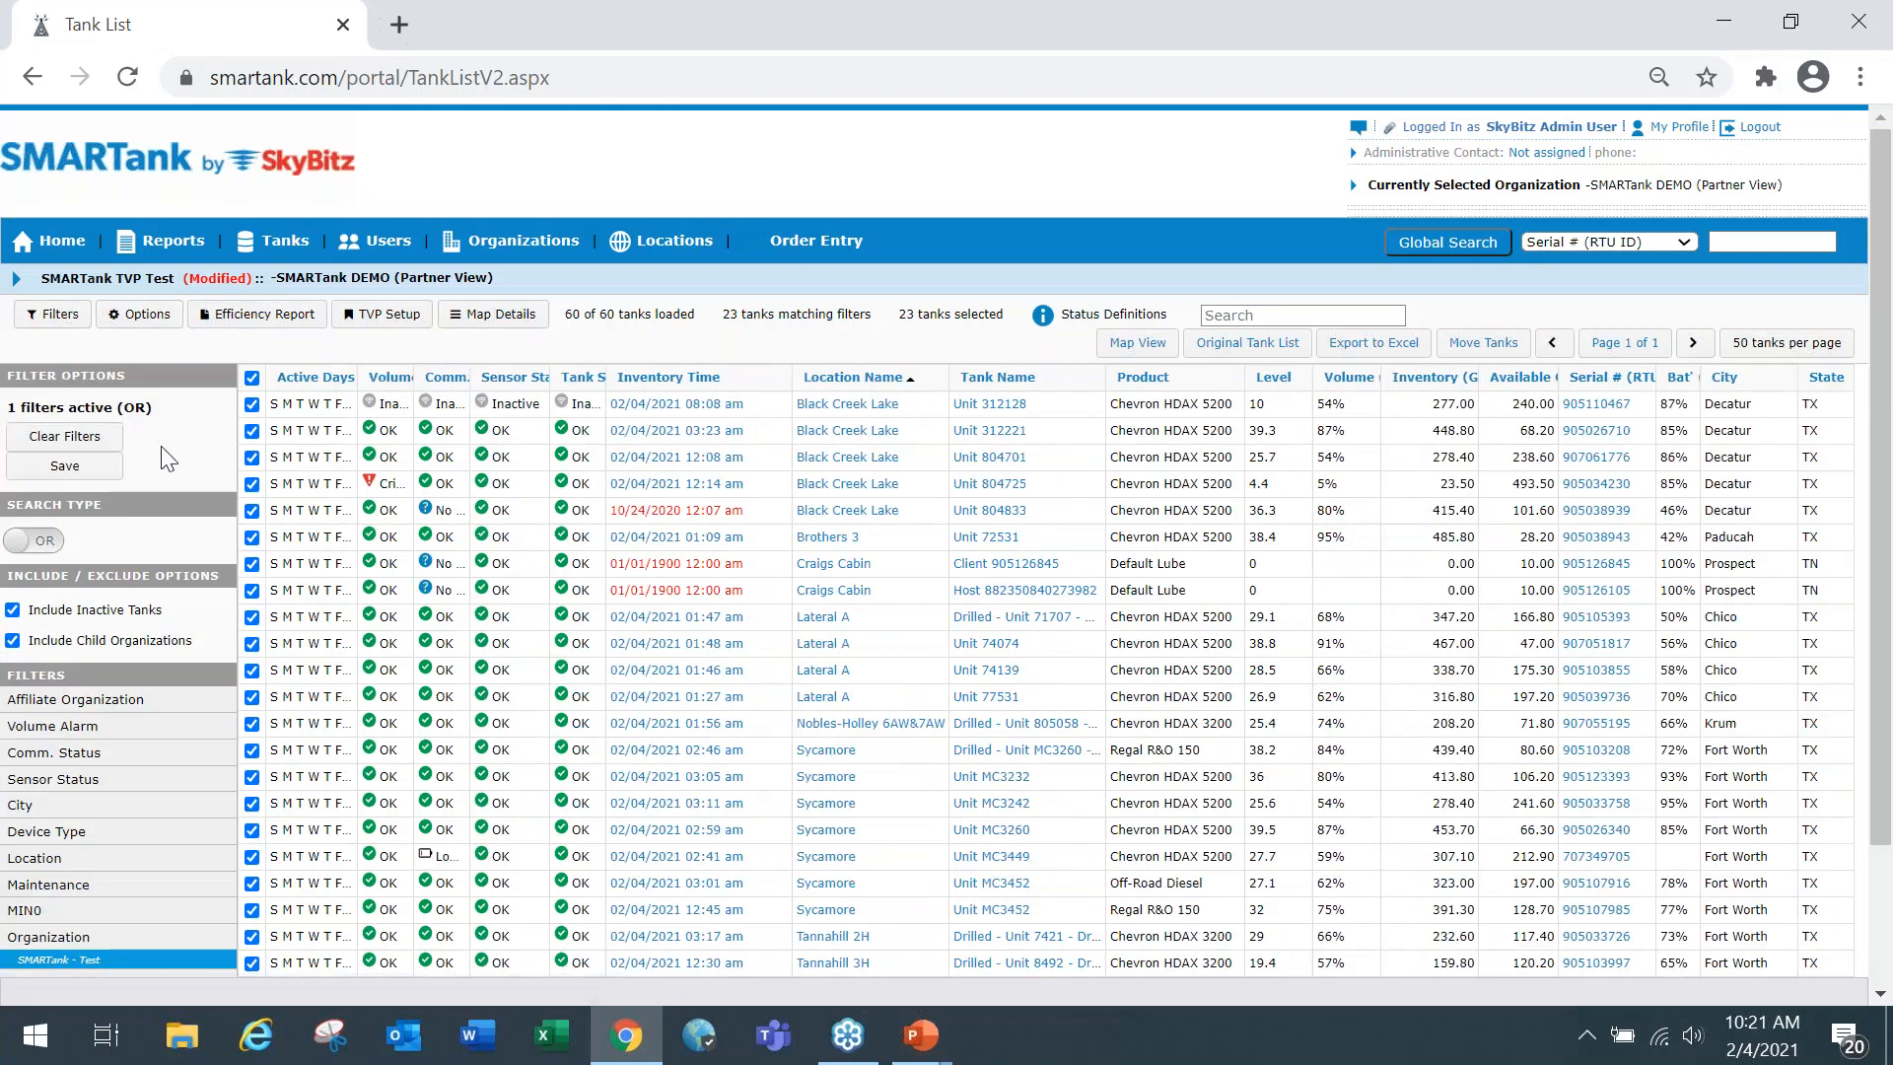
scroll(172, 456, down, 2)
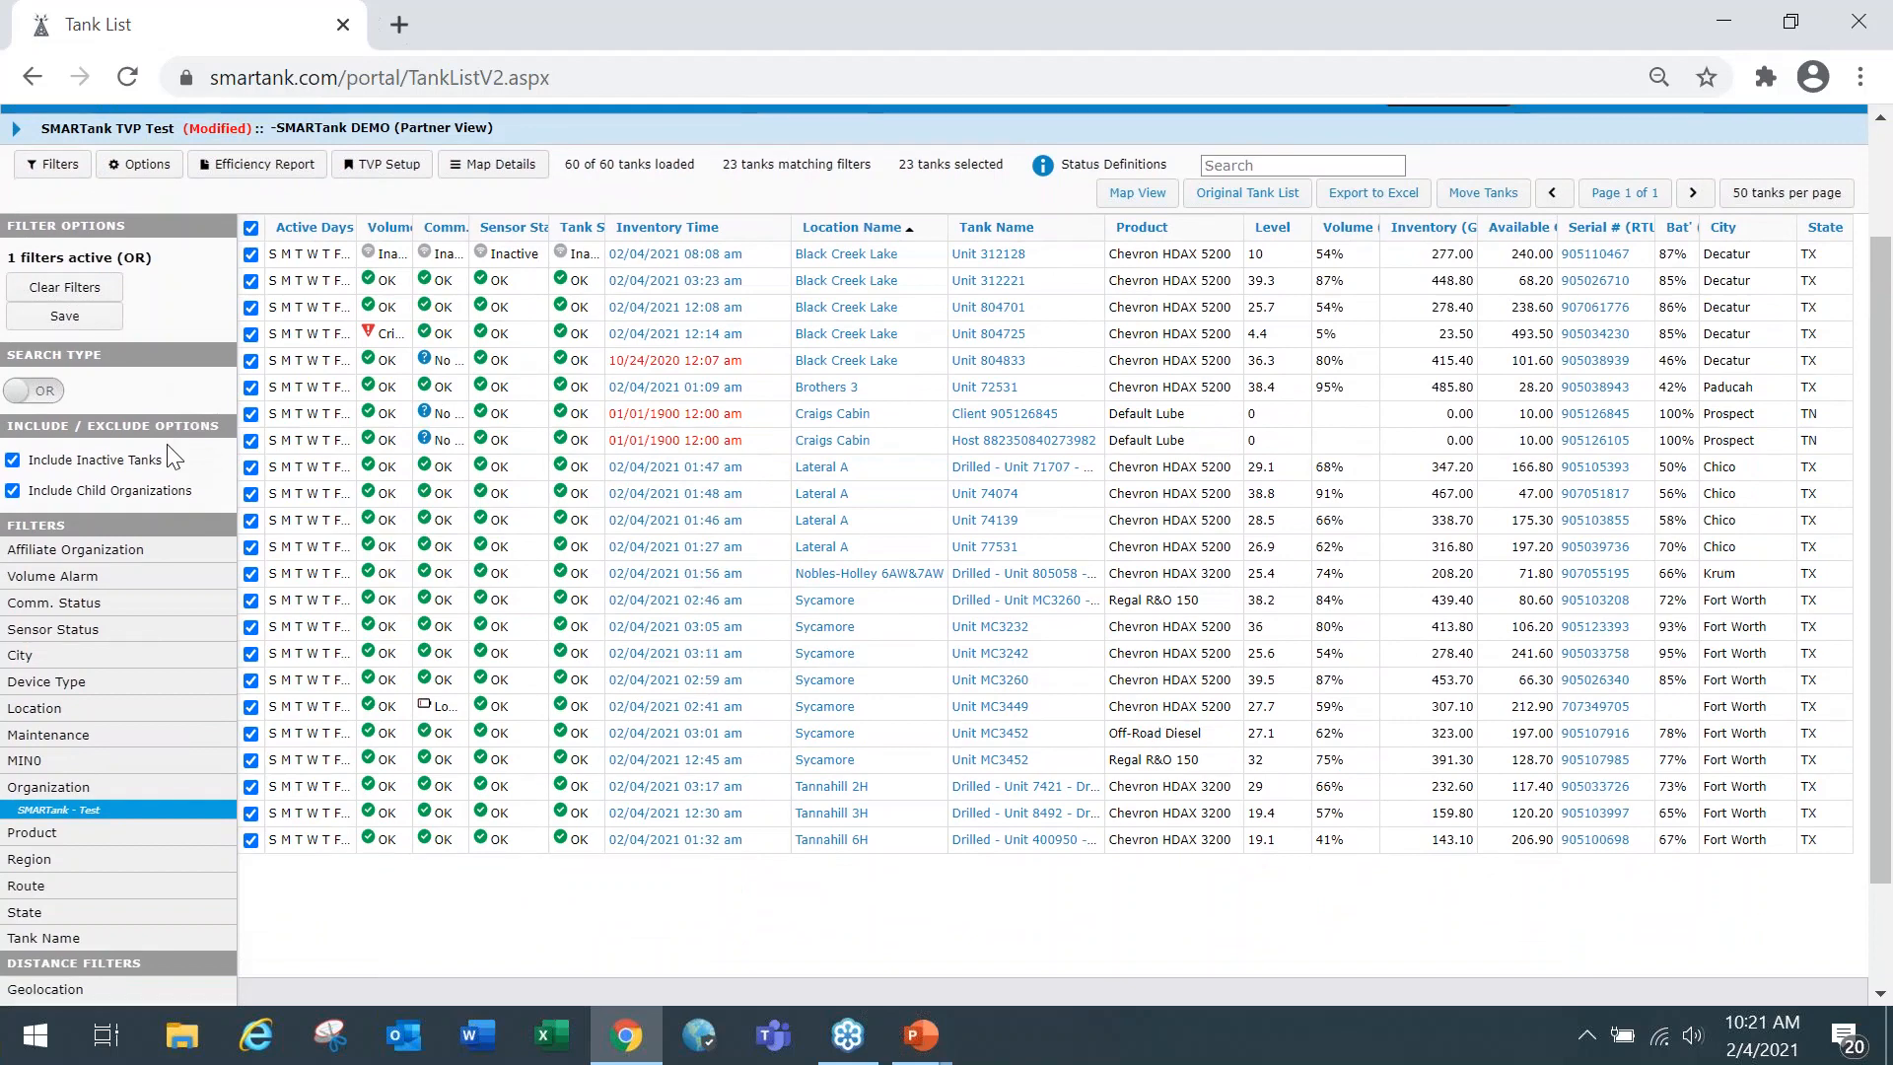
scroll(168, 455, down, 2)
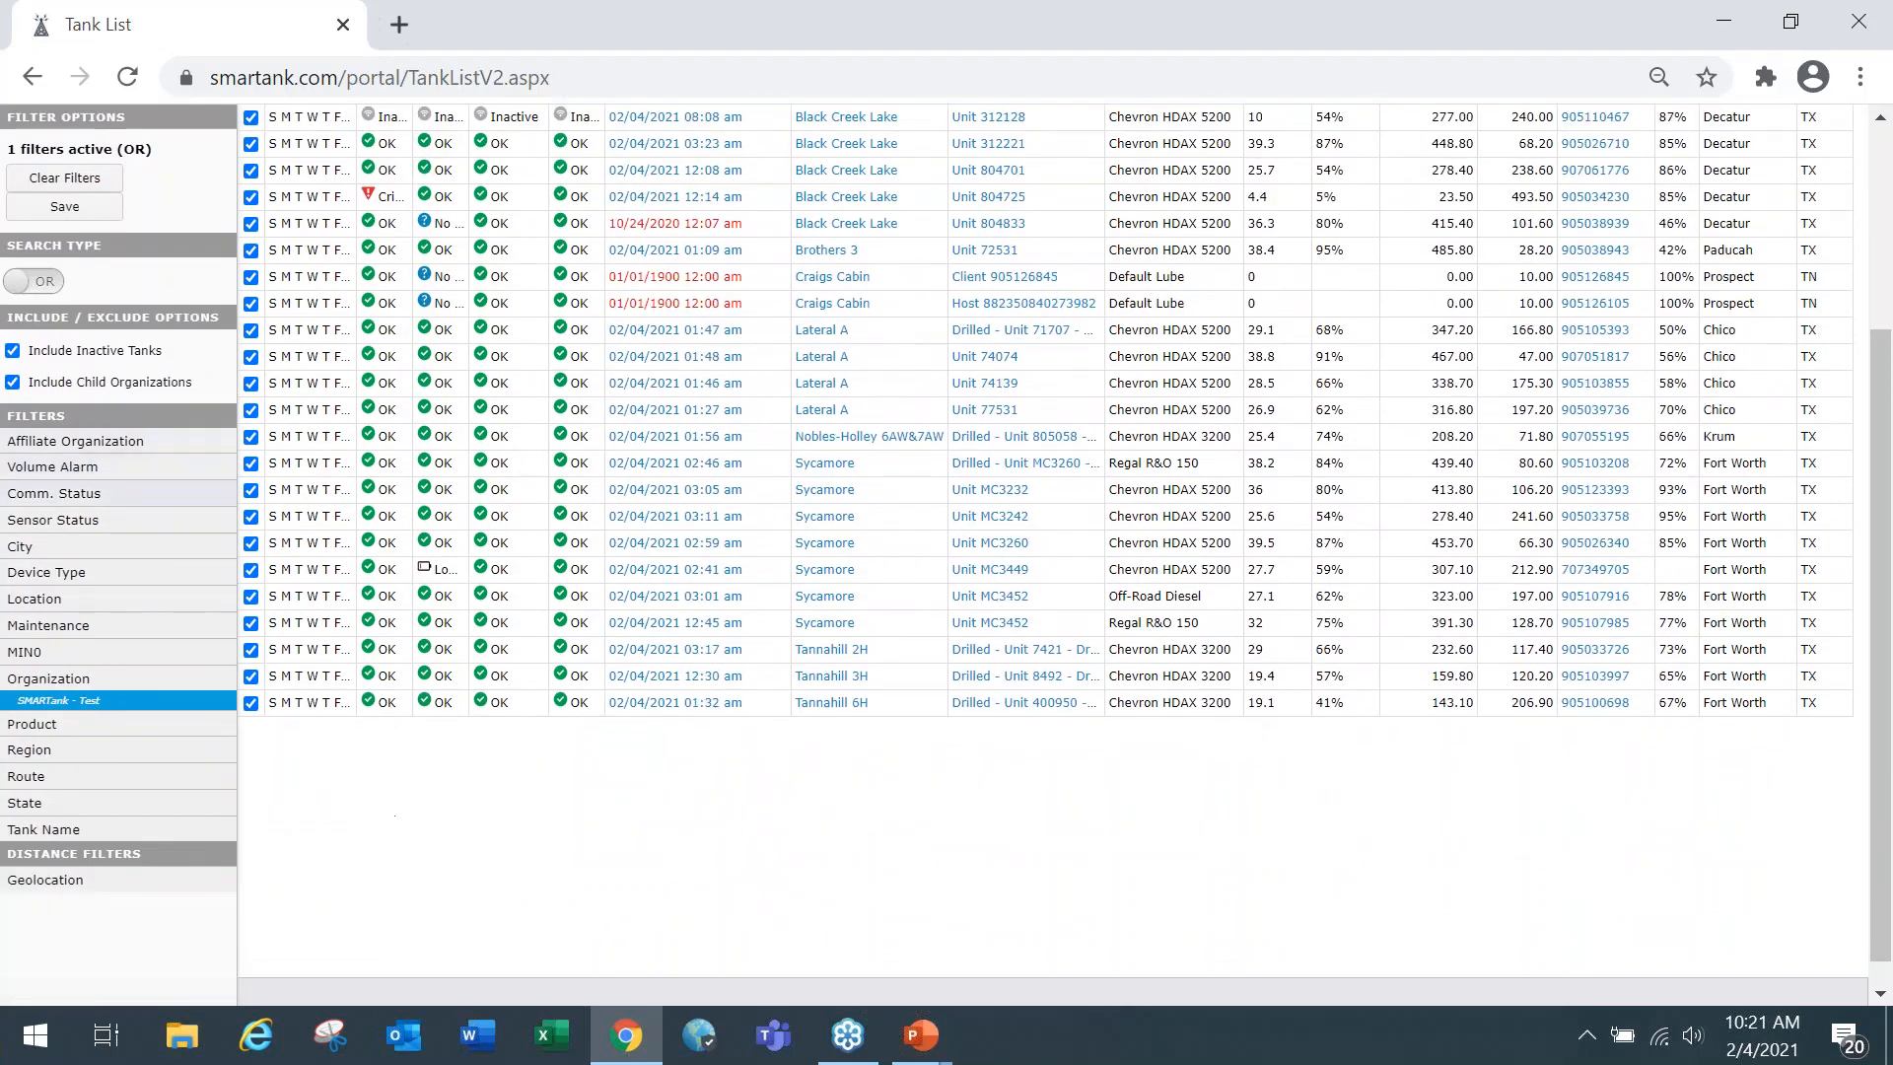
click(89, 469)
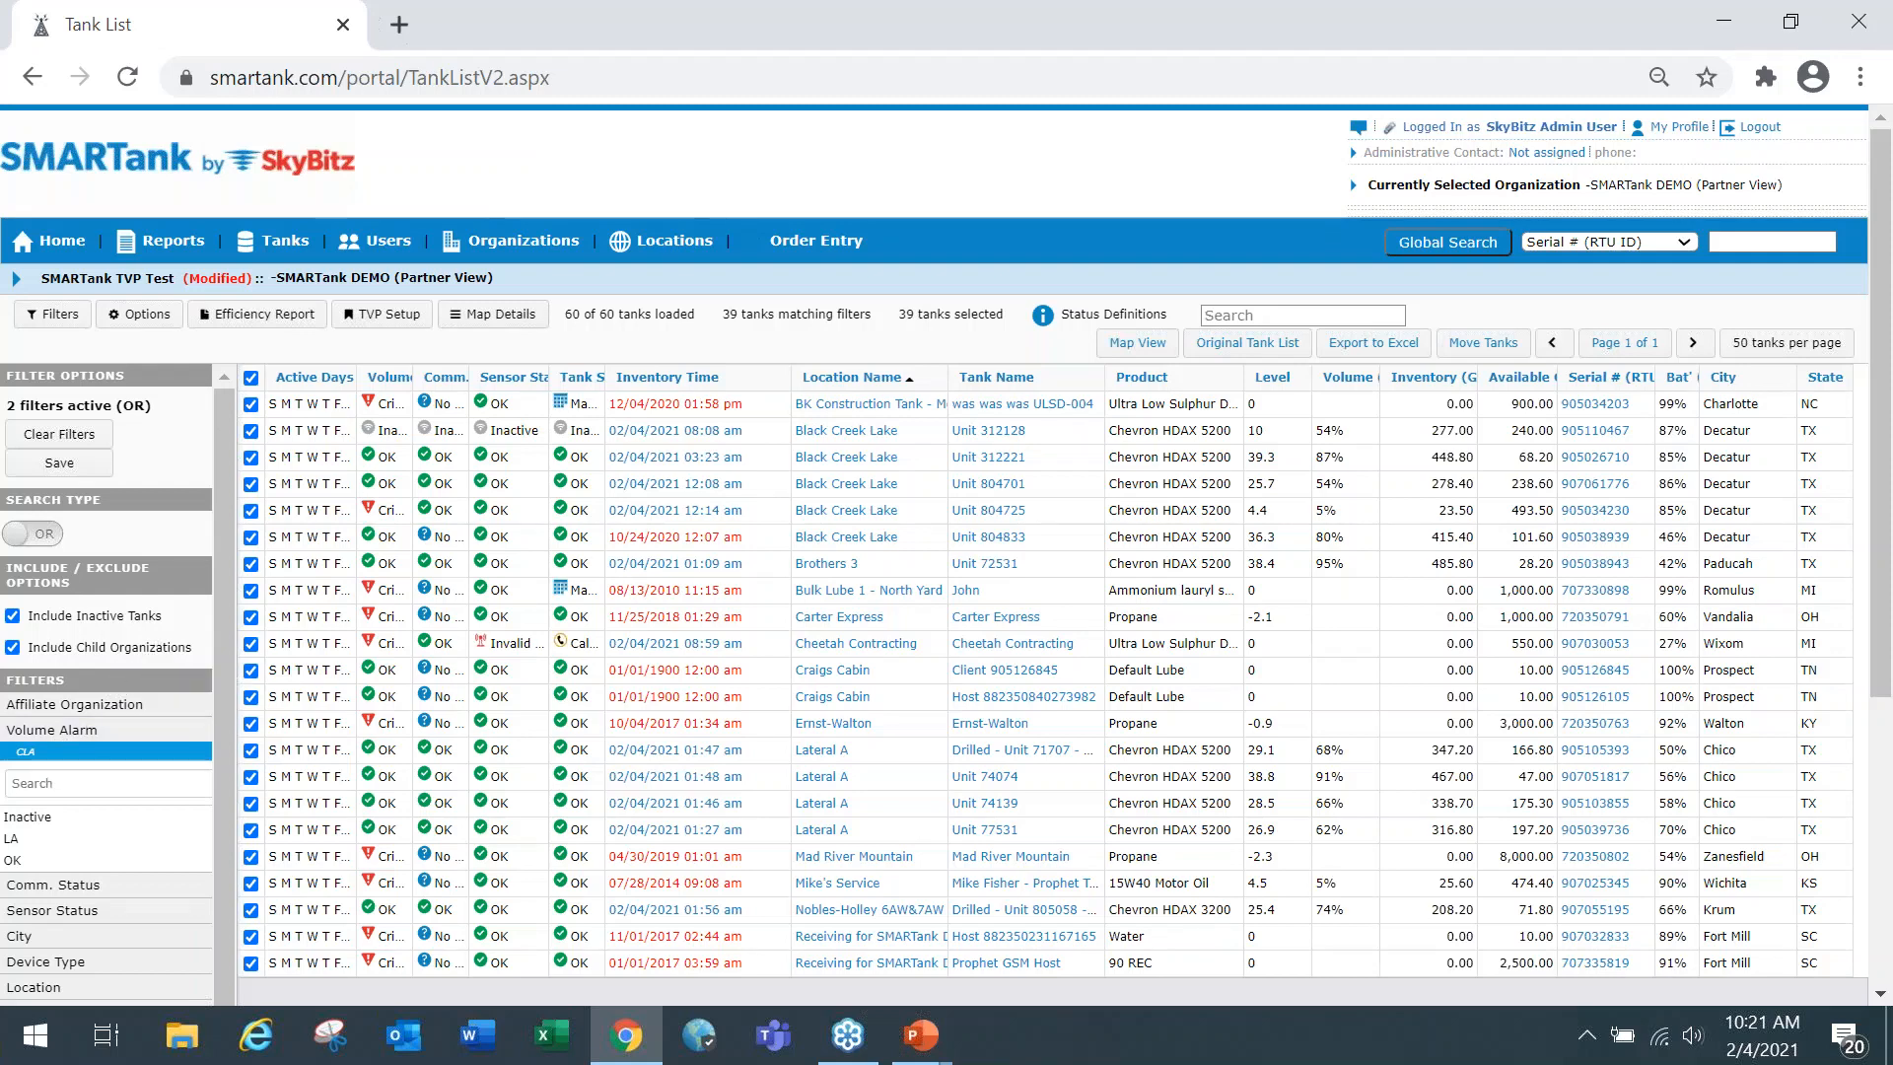
drag(217, 630, 215, 701)
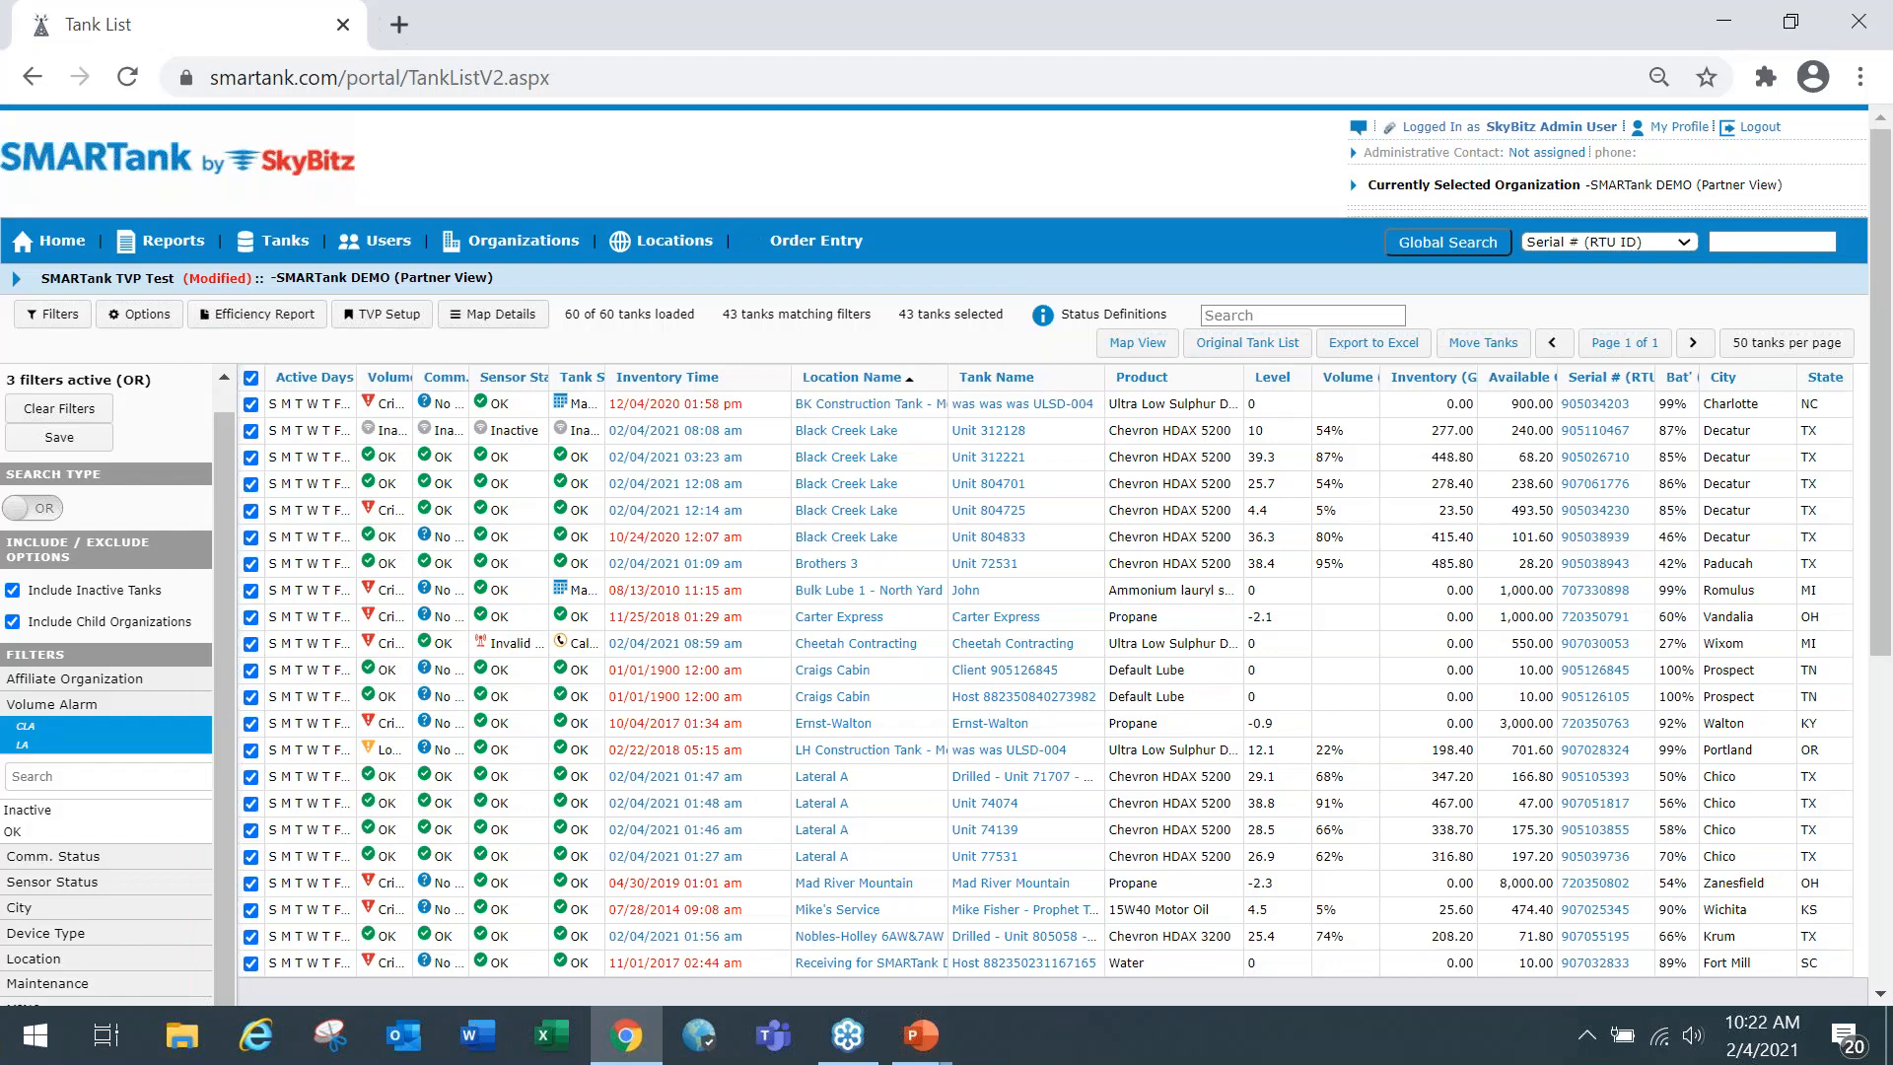
Apply the SMARTANK TVP Test 2 tank view profile and discard the unsaved changes to the current profile.
click(393, 316)
click(471, 505)
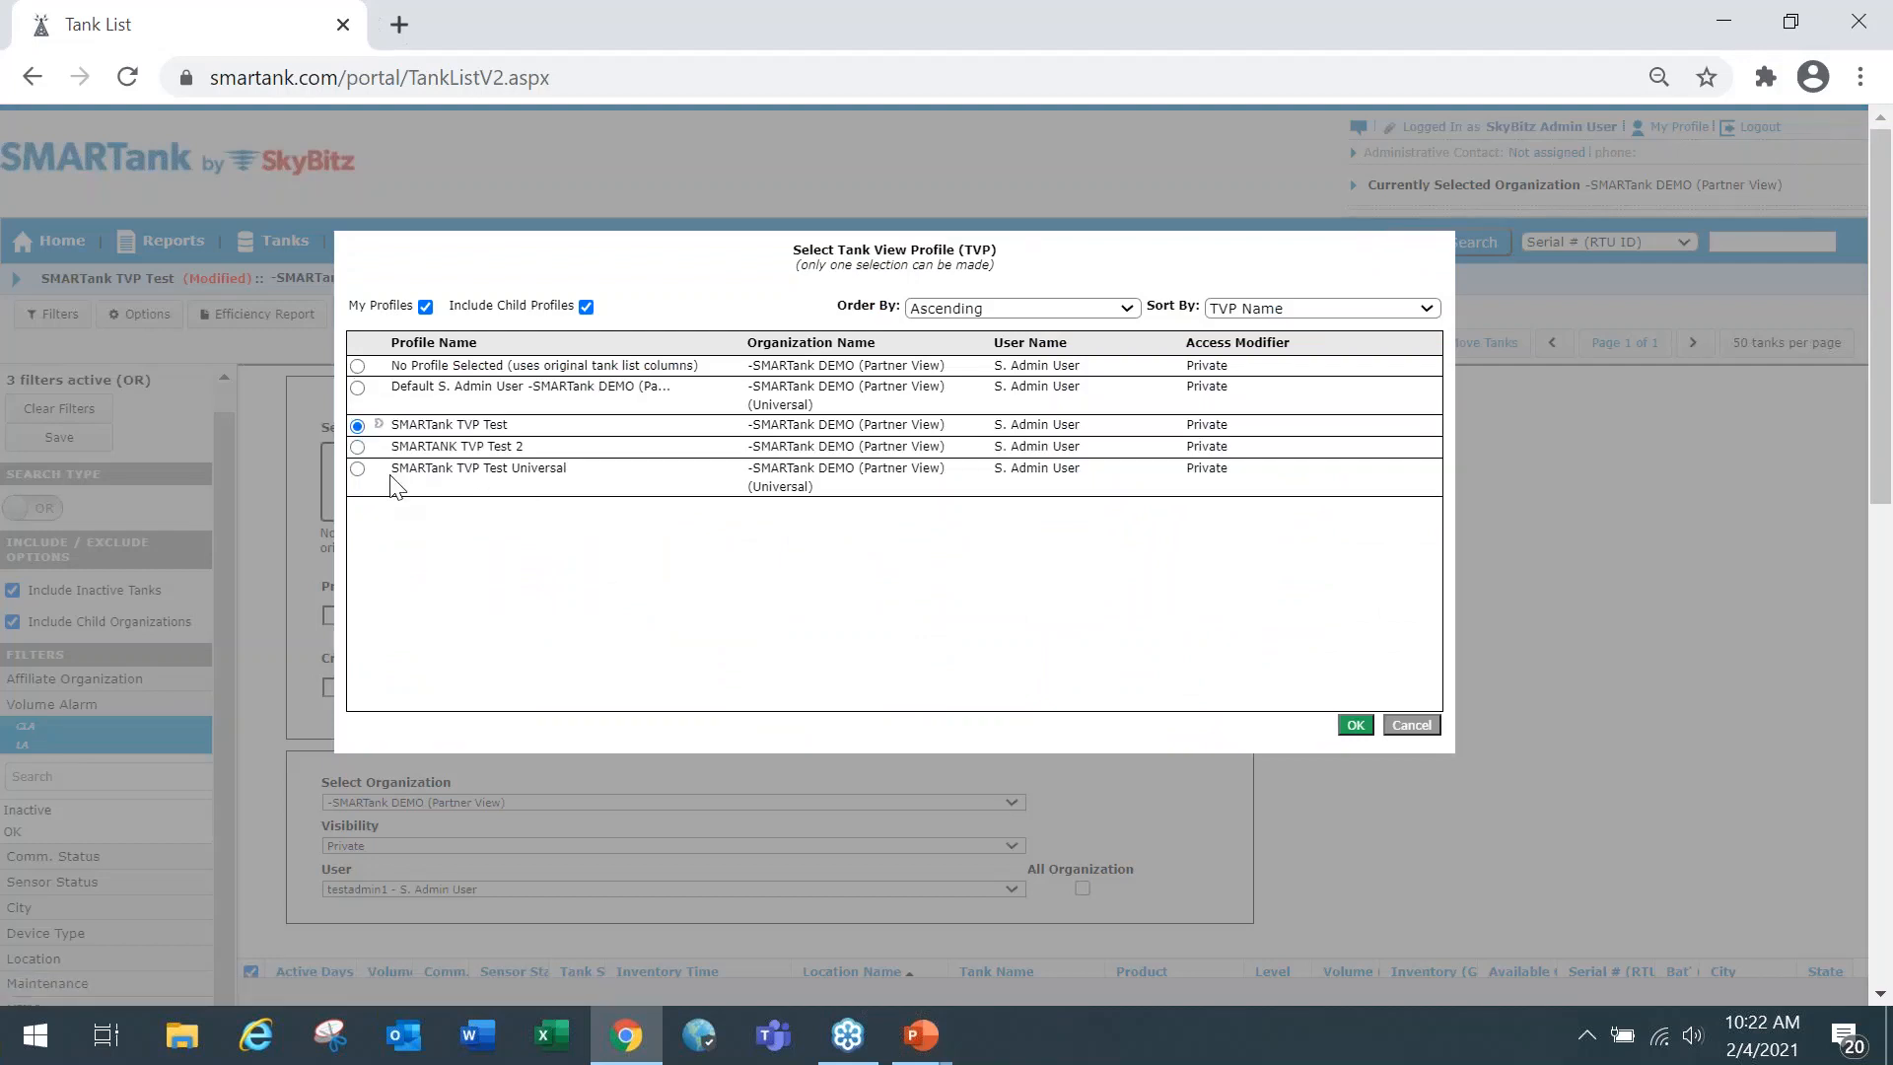
click(358, 448)
click(1356, 727)
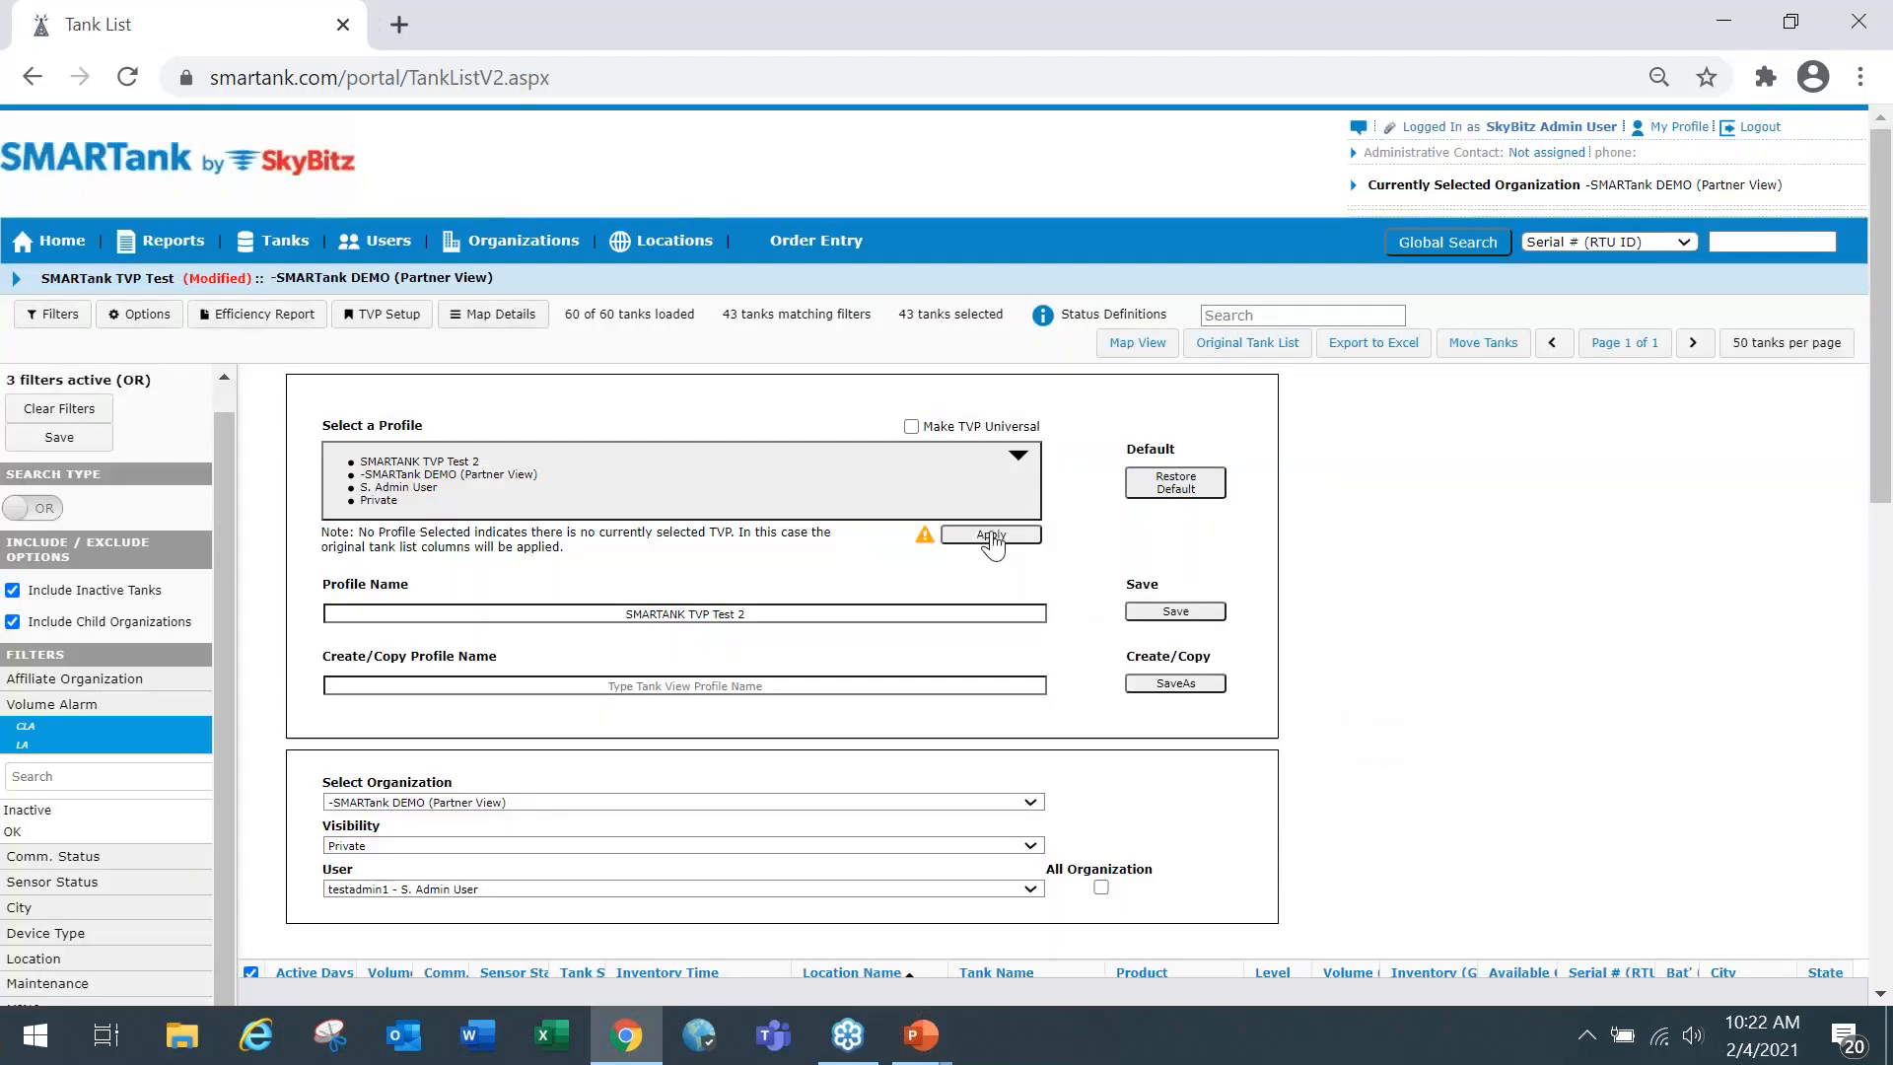
click(992, 538)
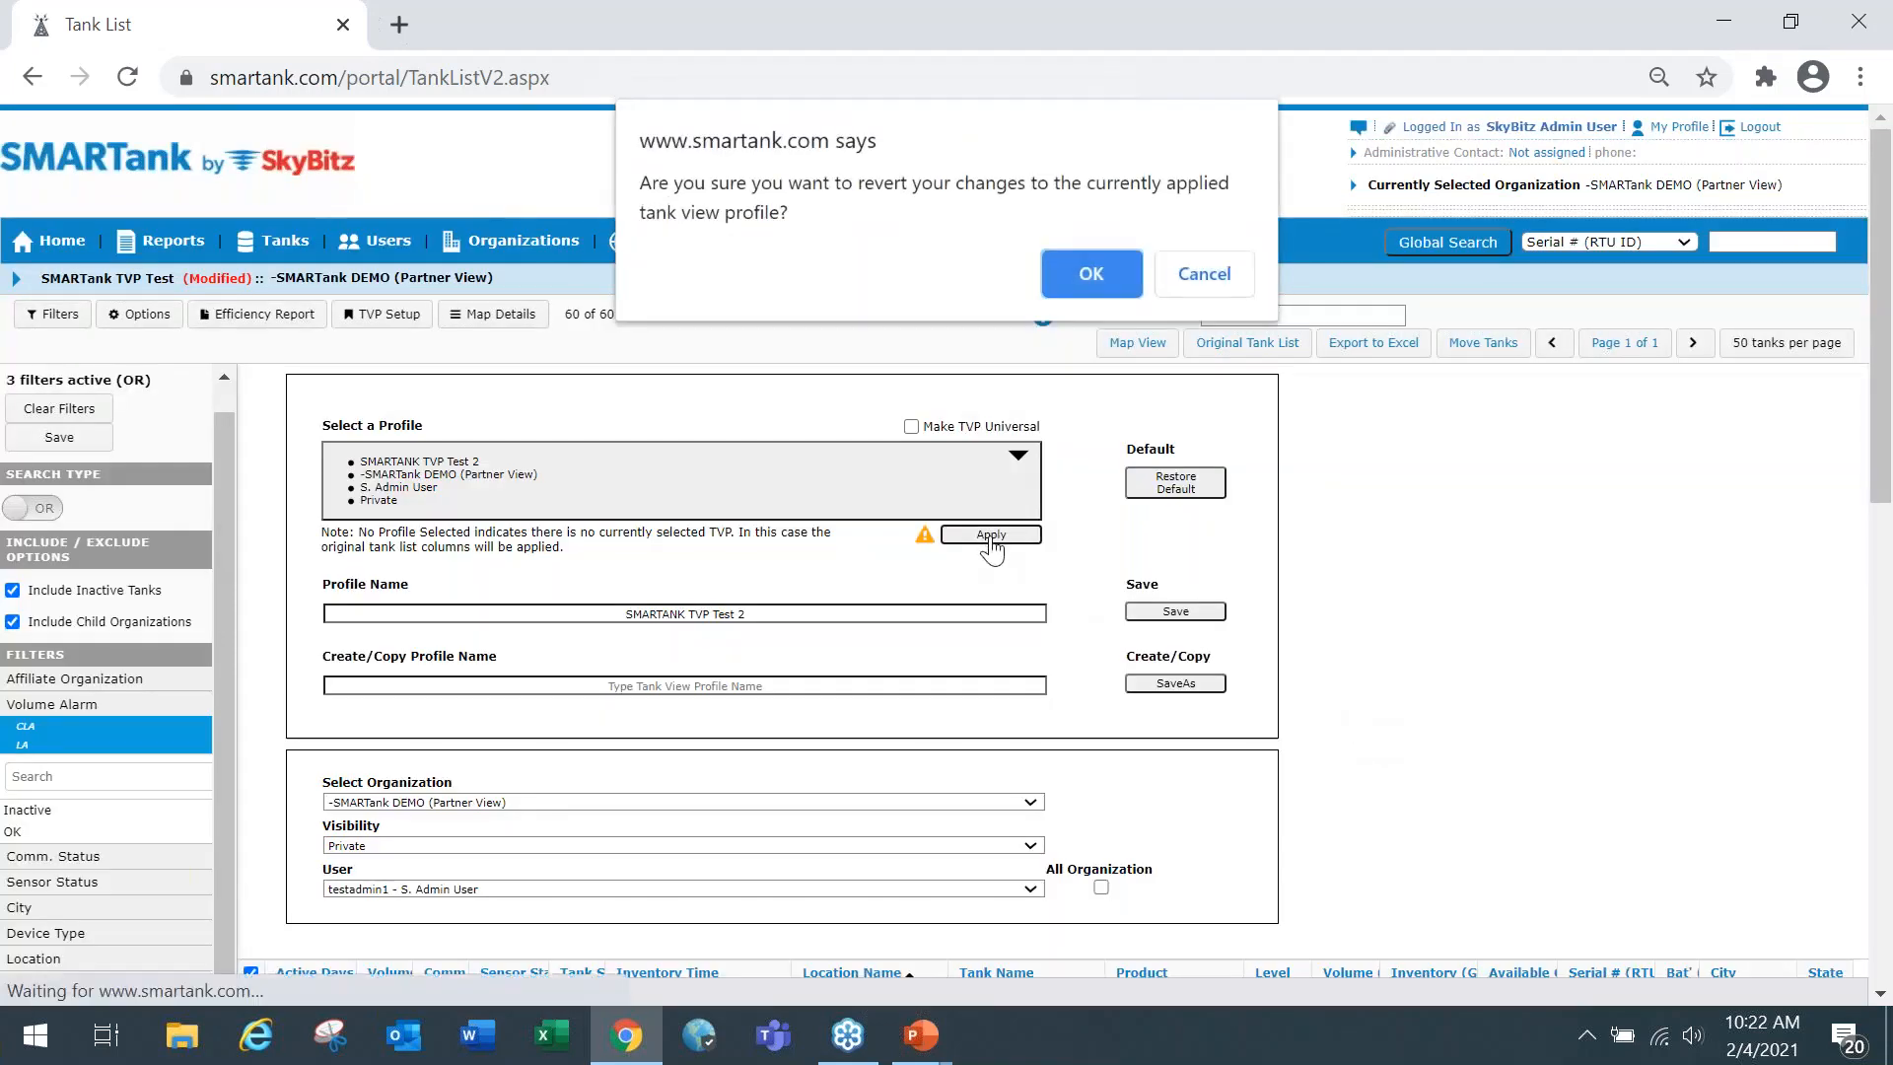
click(1112, 284)
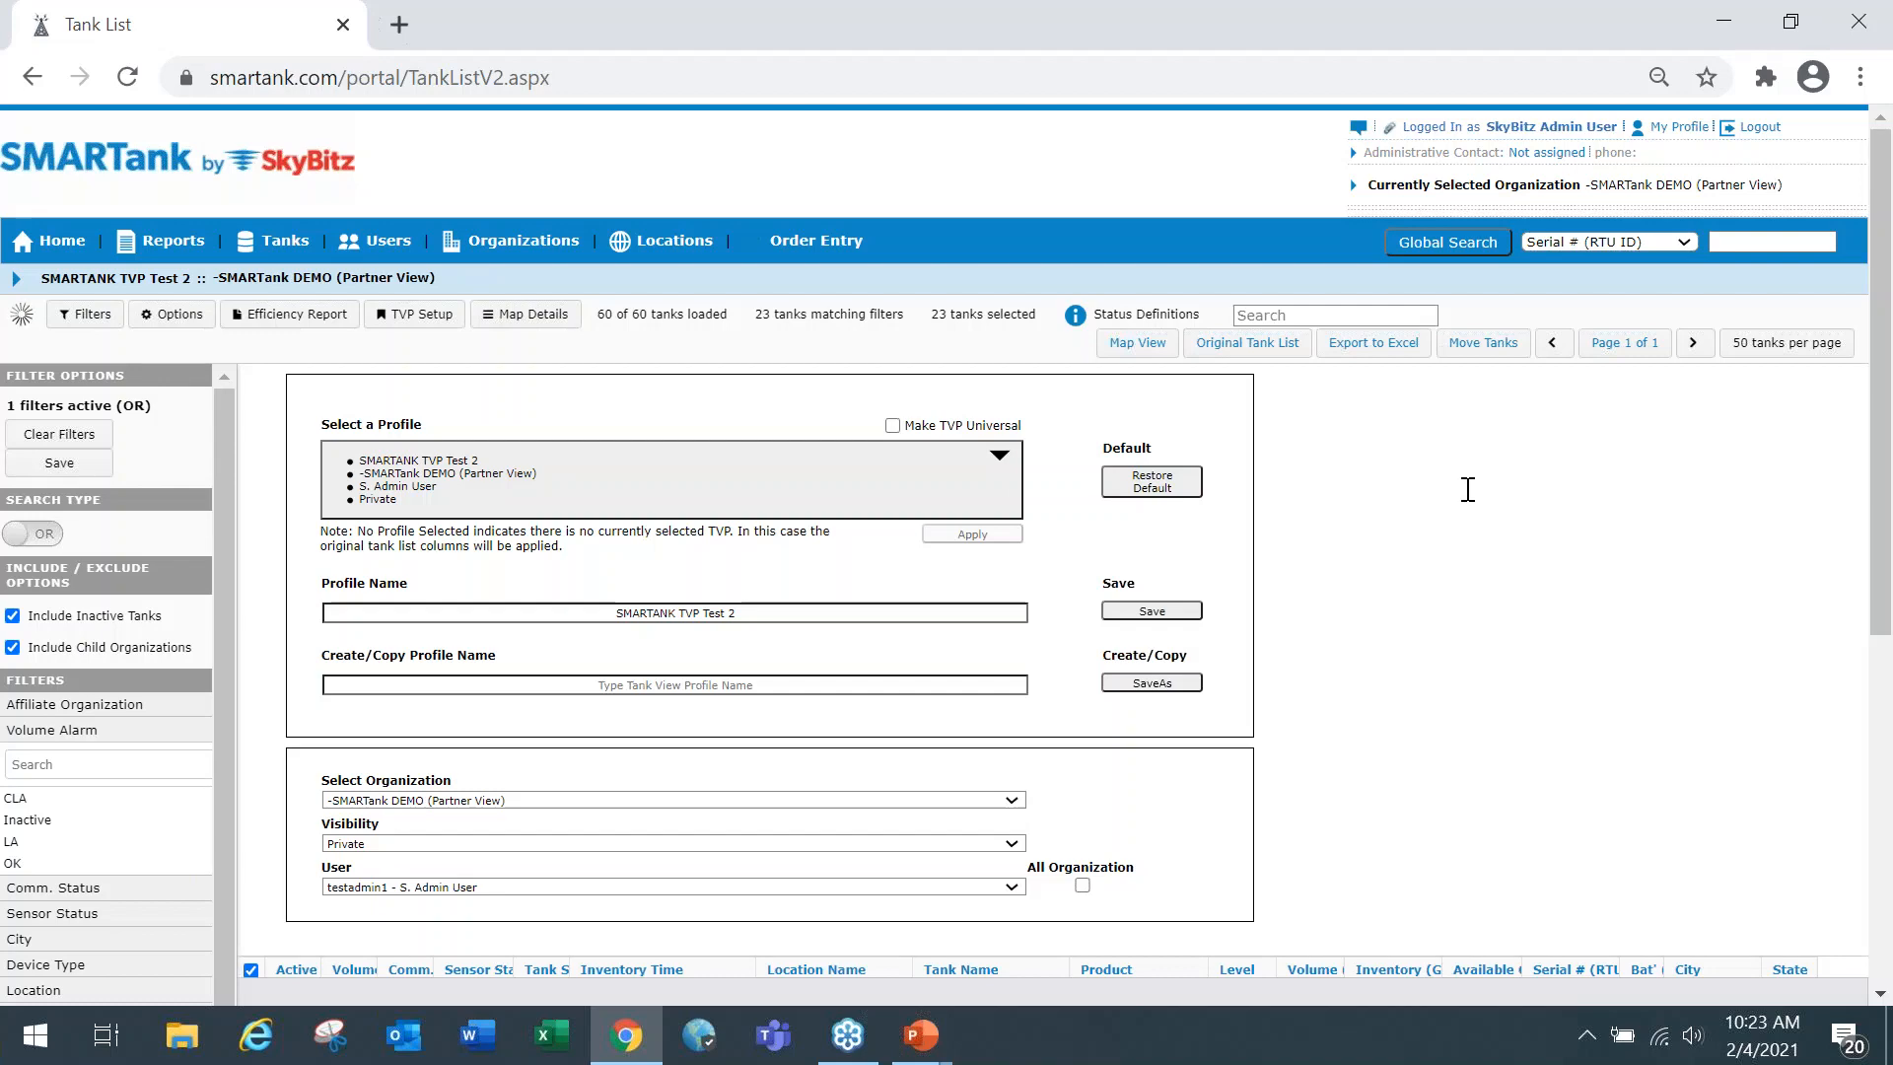
Examine the SMARTANK TVP Test 2 profile settings, the active filters and the tank list columns.
scroll(1467, 489, down, 3)
scroll(1470, 490, down, 1)
scroll(1469, 490, up, 1)
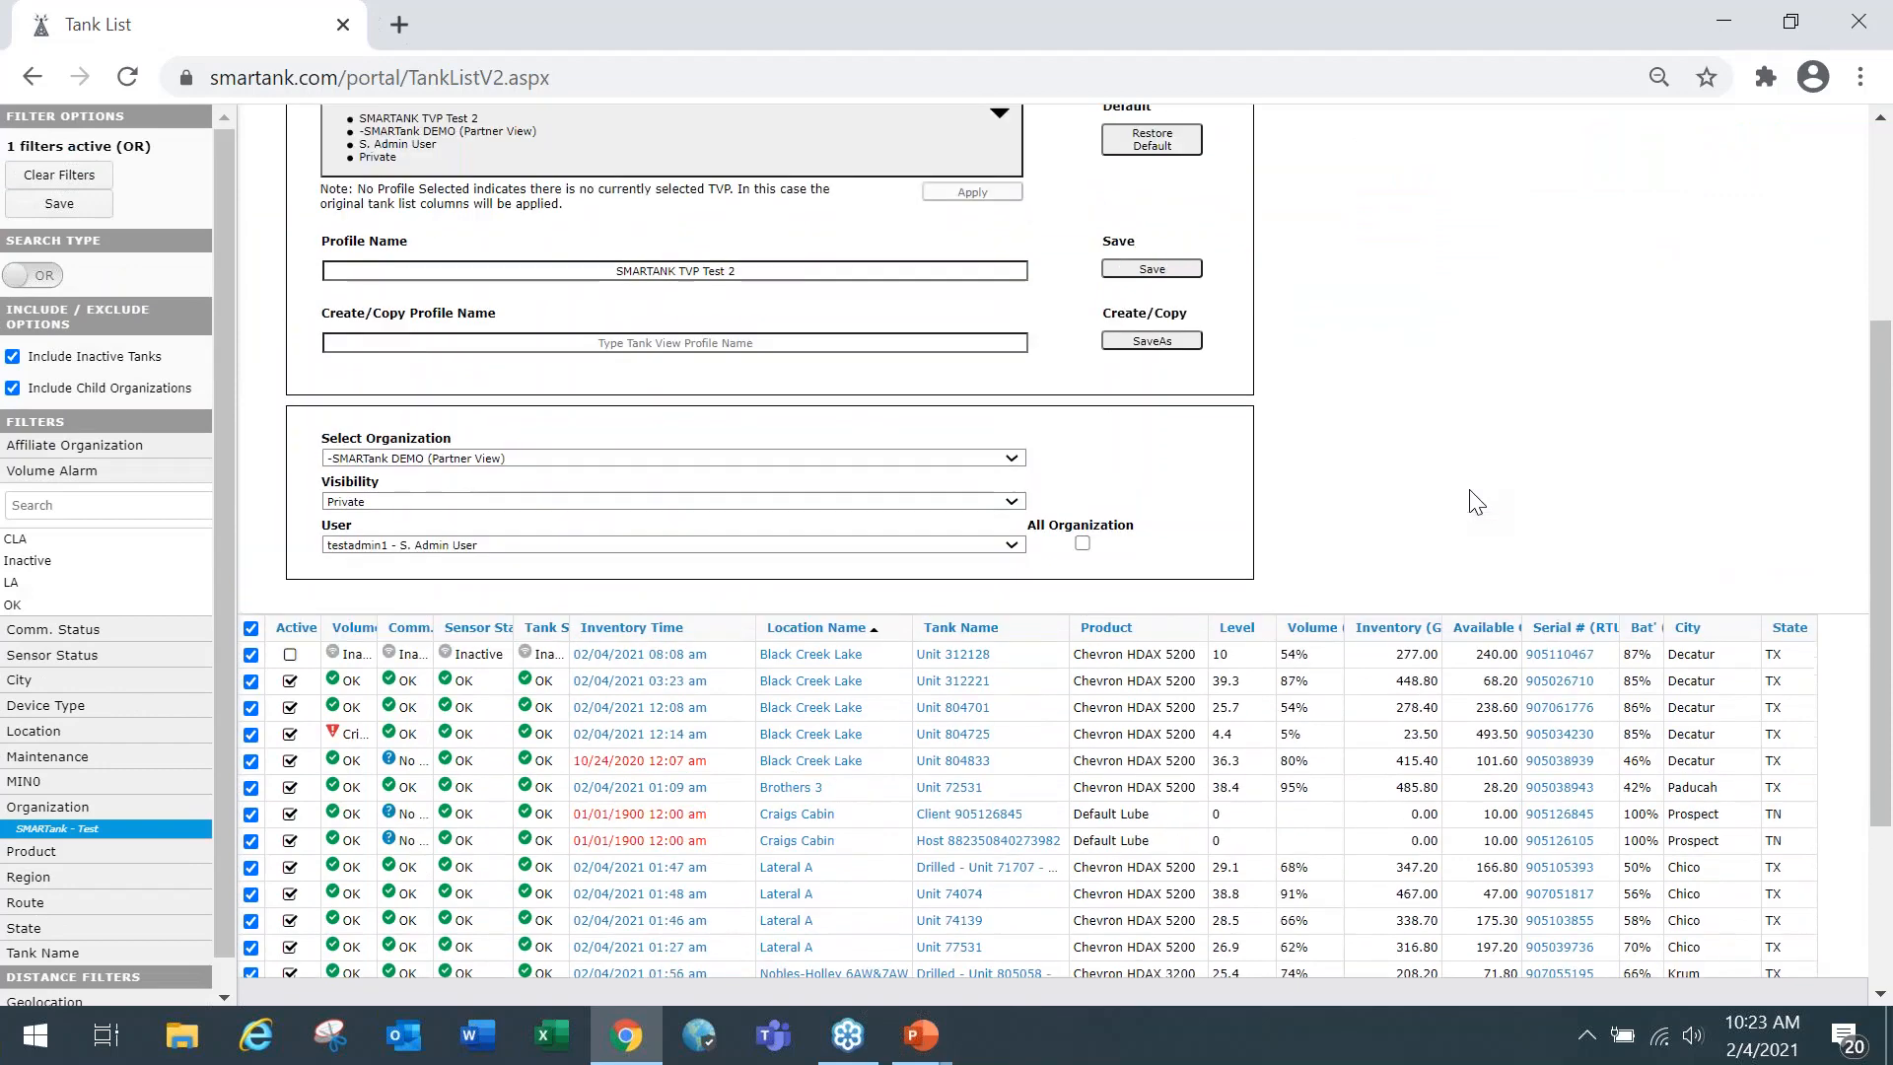
scroll(1478, 503, up, 2)
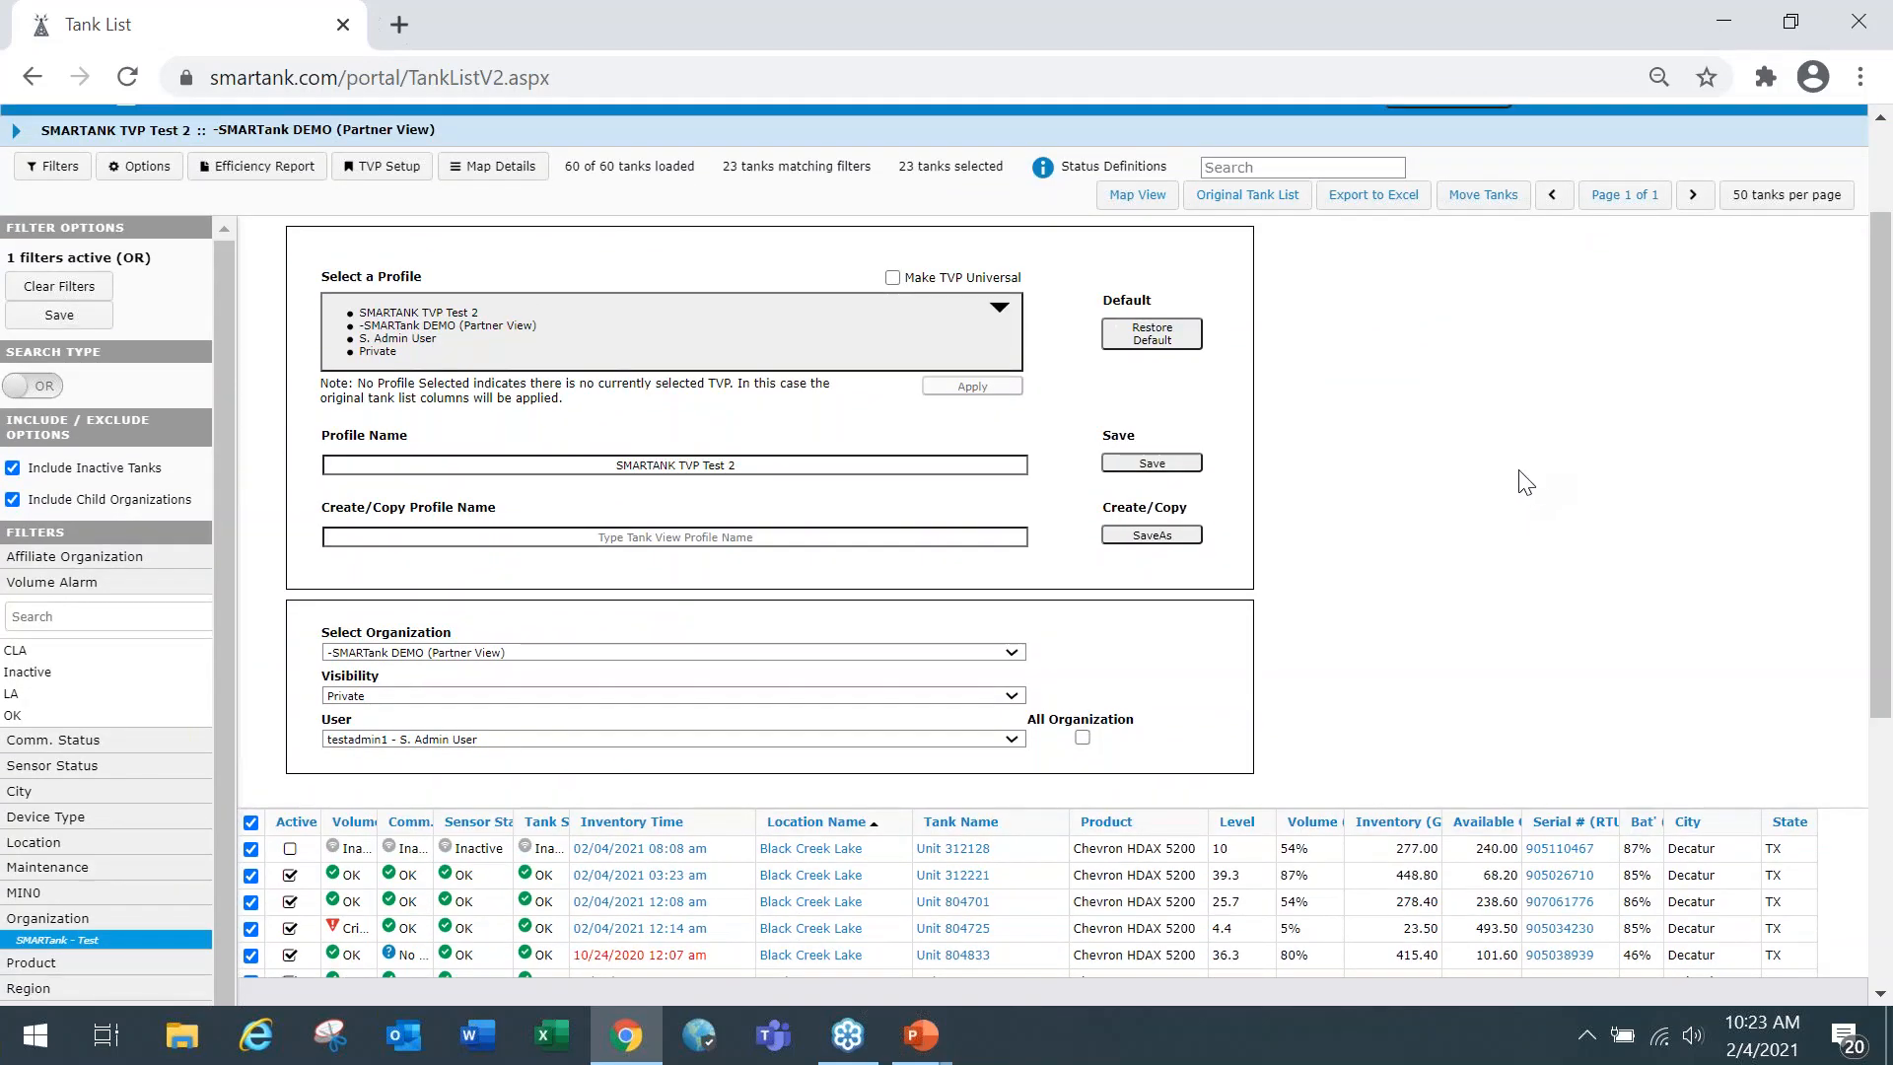
scroll(1514, 493, up, 1)
scroll(1511, 491, down, 1)
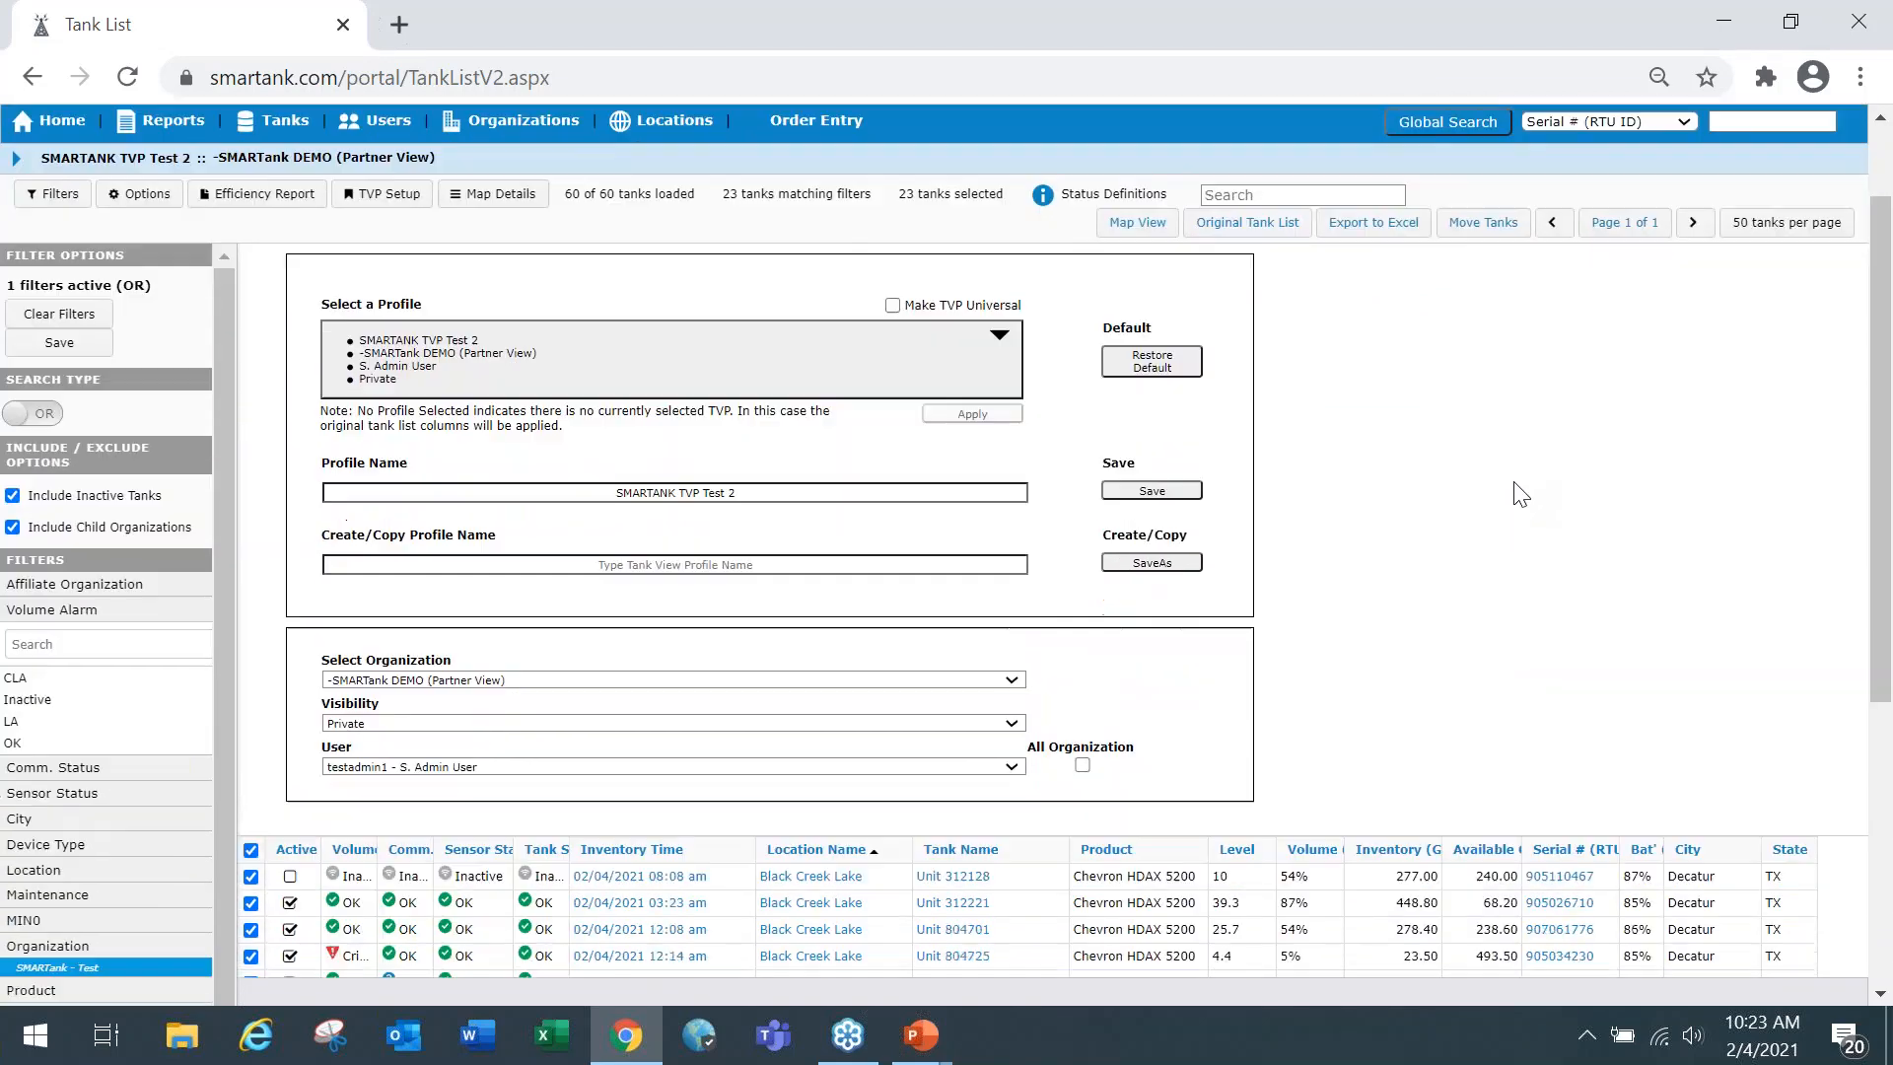
scroll(1504, 496, up, 1)
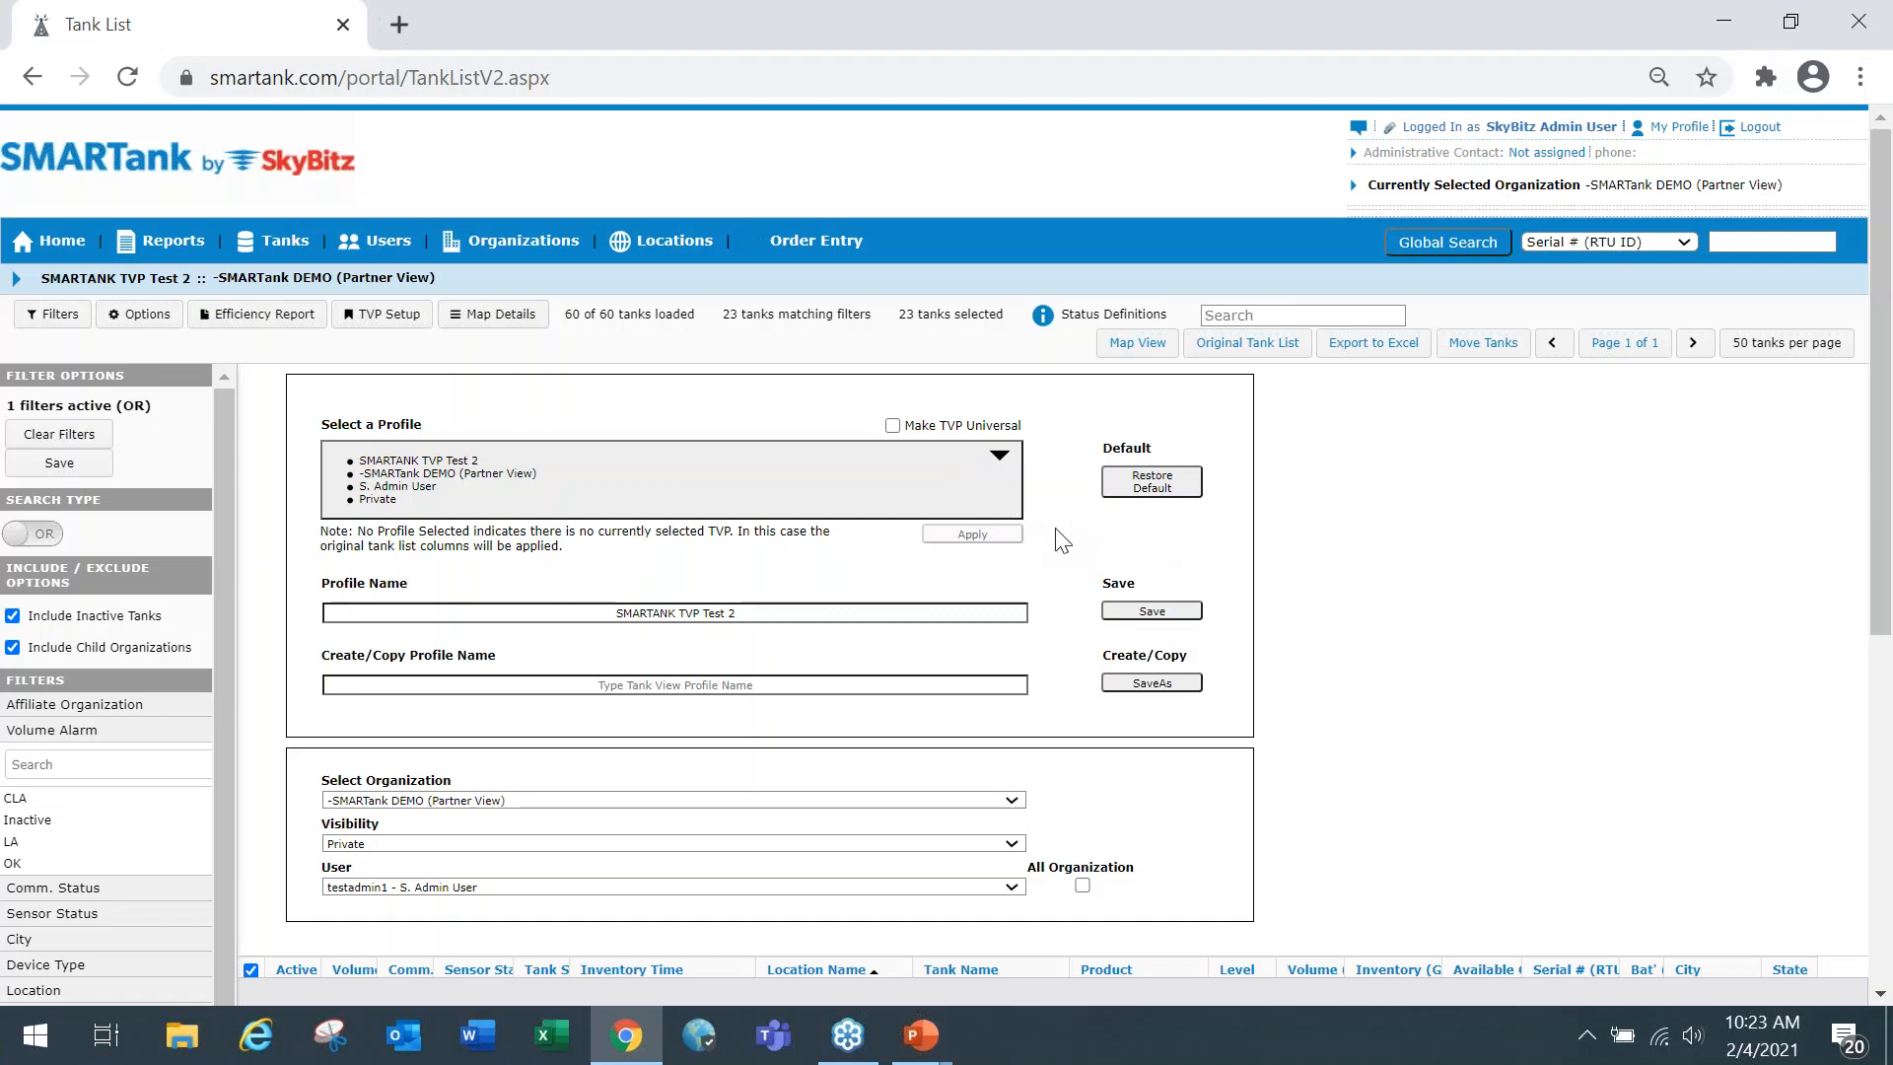
scroll(1075, 538, down, 1)
scroll(1075, 538, down, 1)
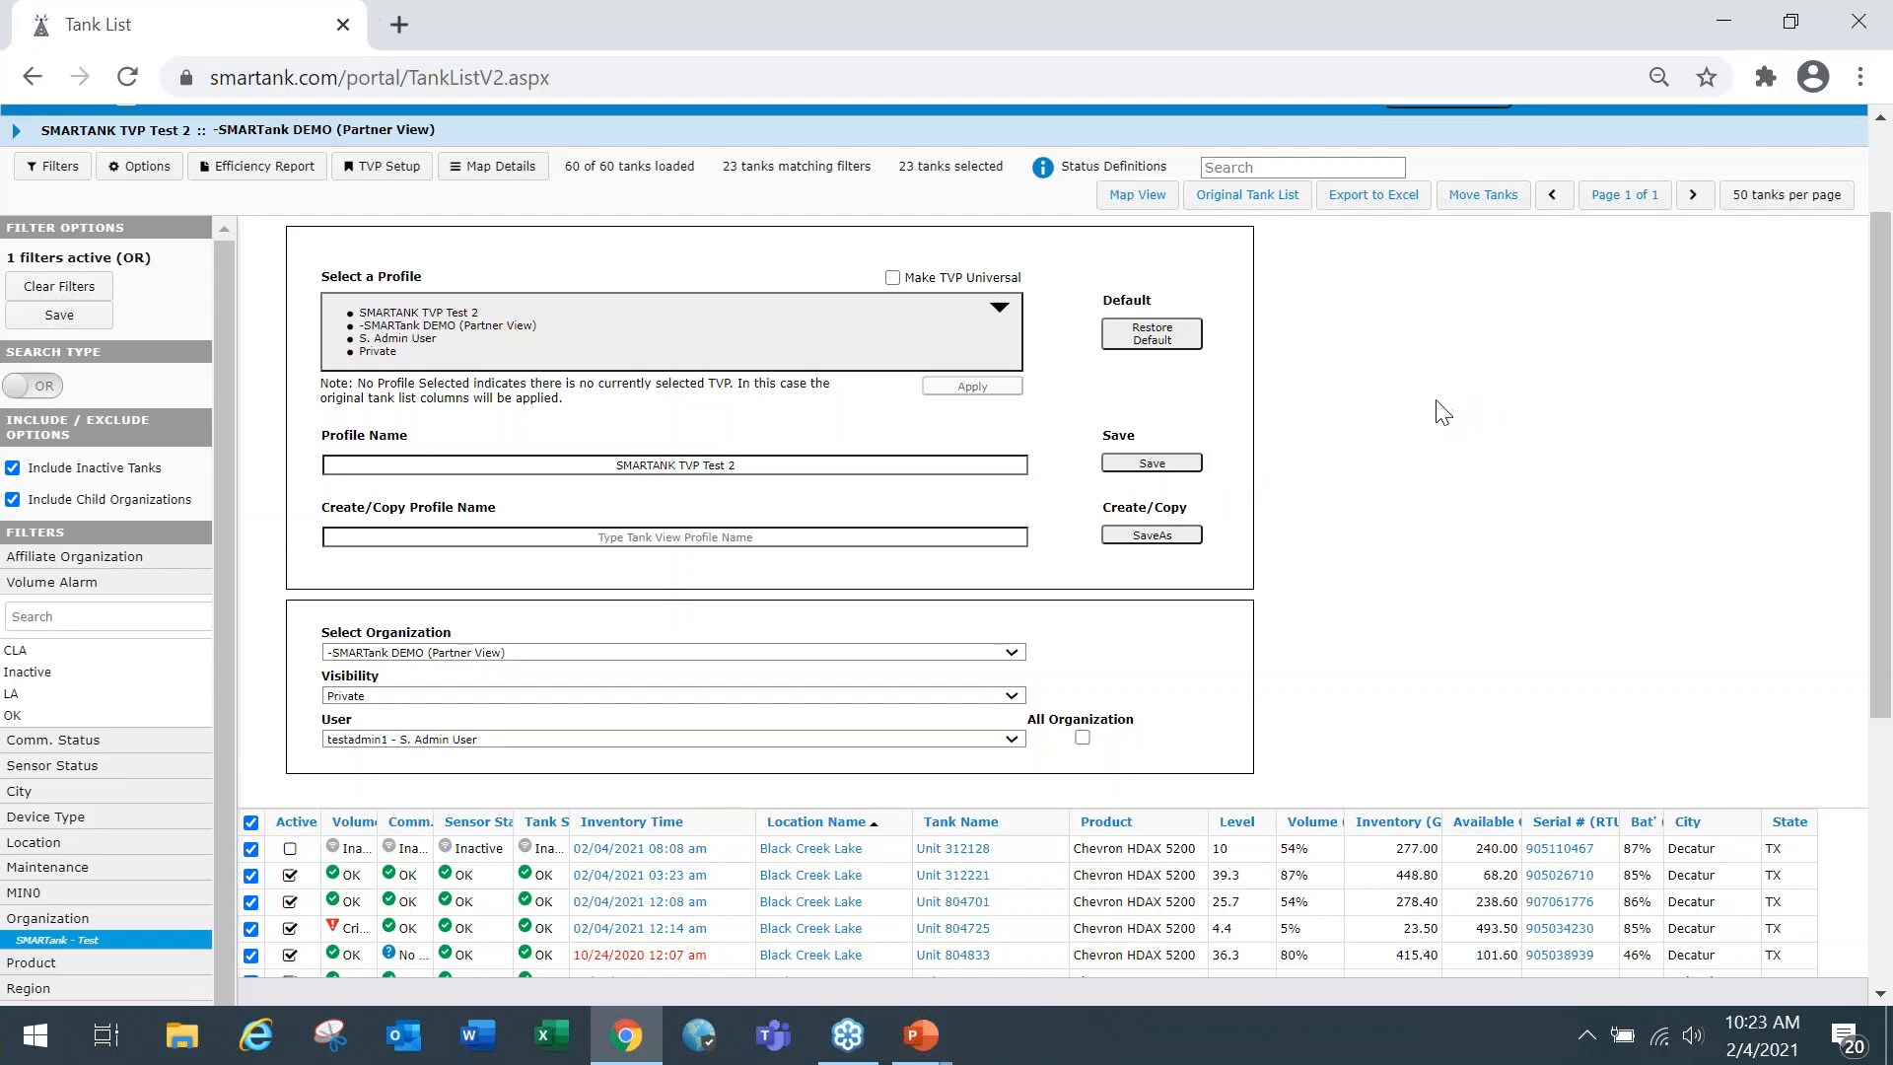
scroll(1301, 307, up, 2)
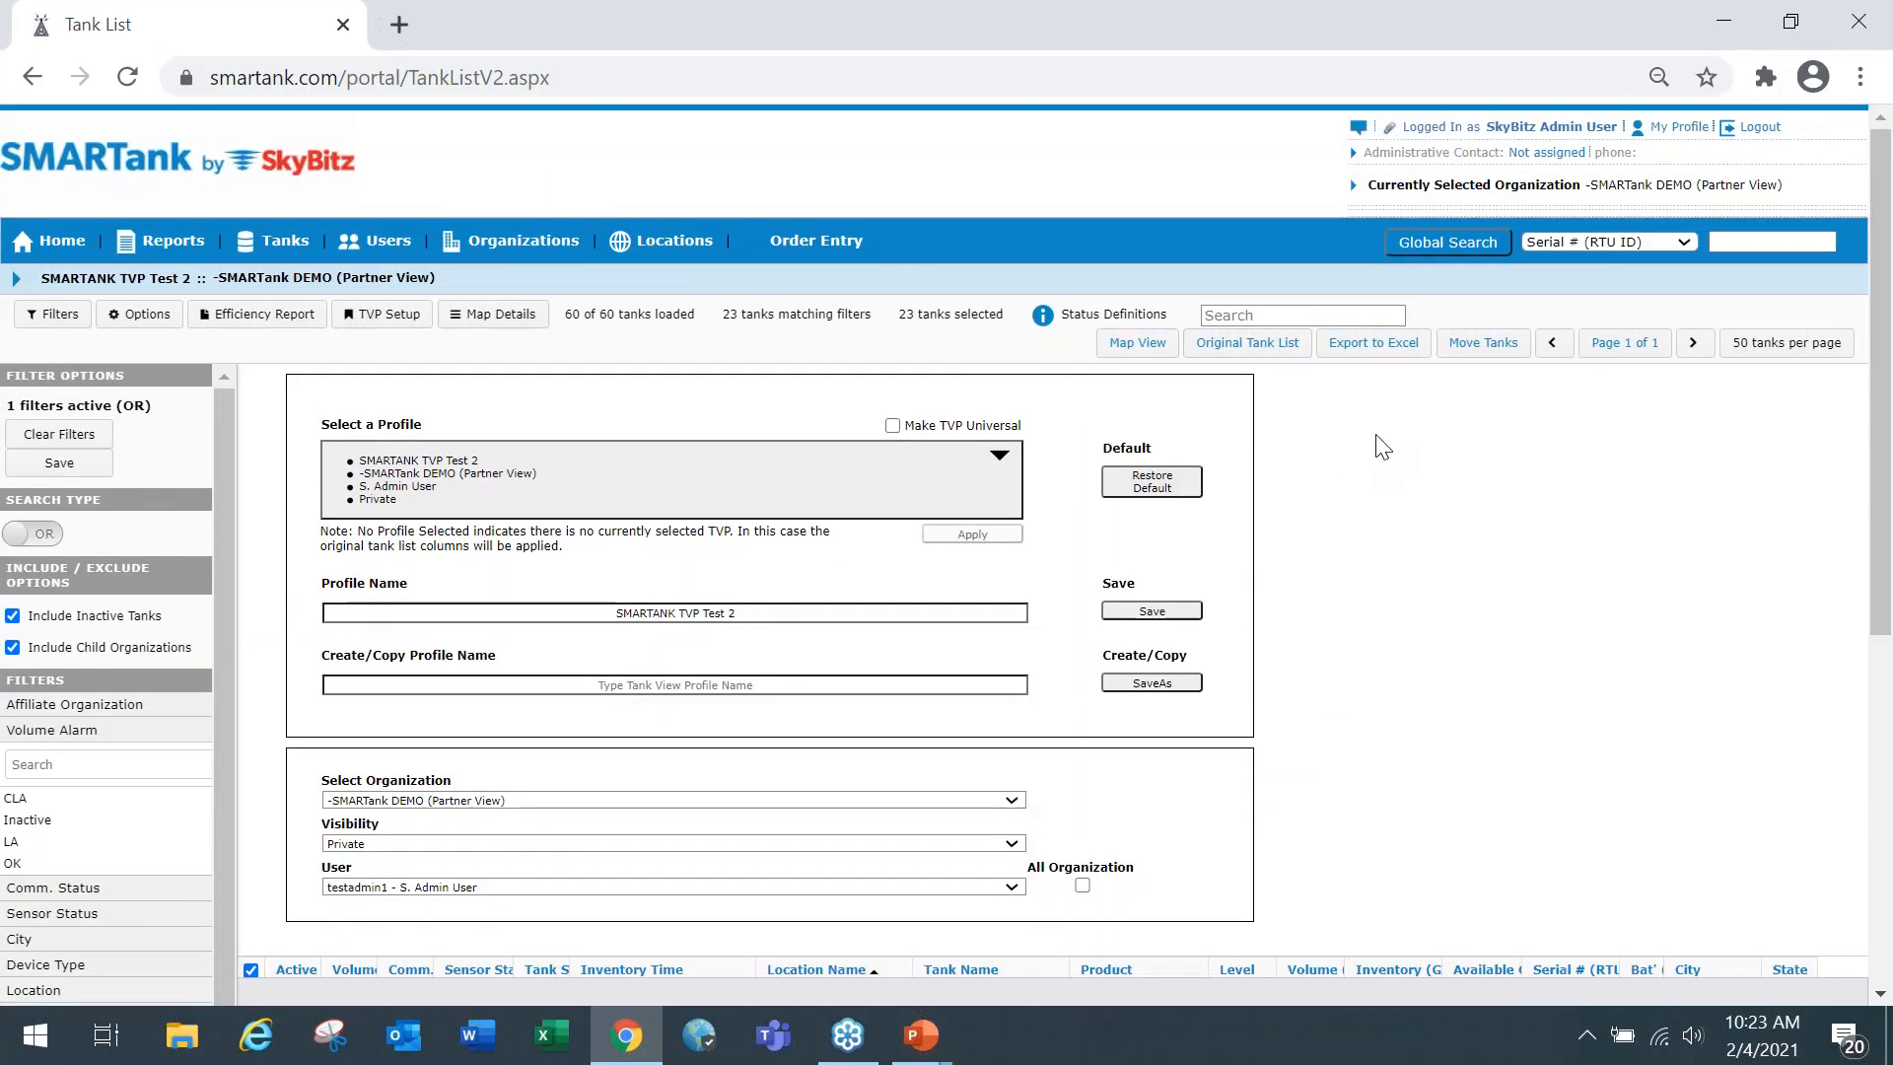
scroll(1326, 444, down, 5)
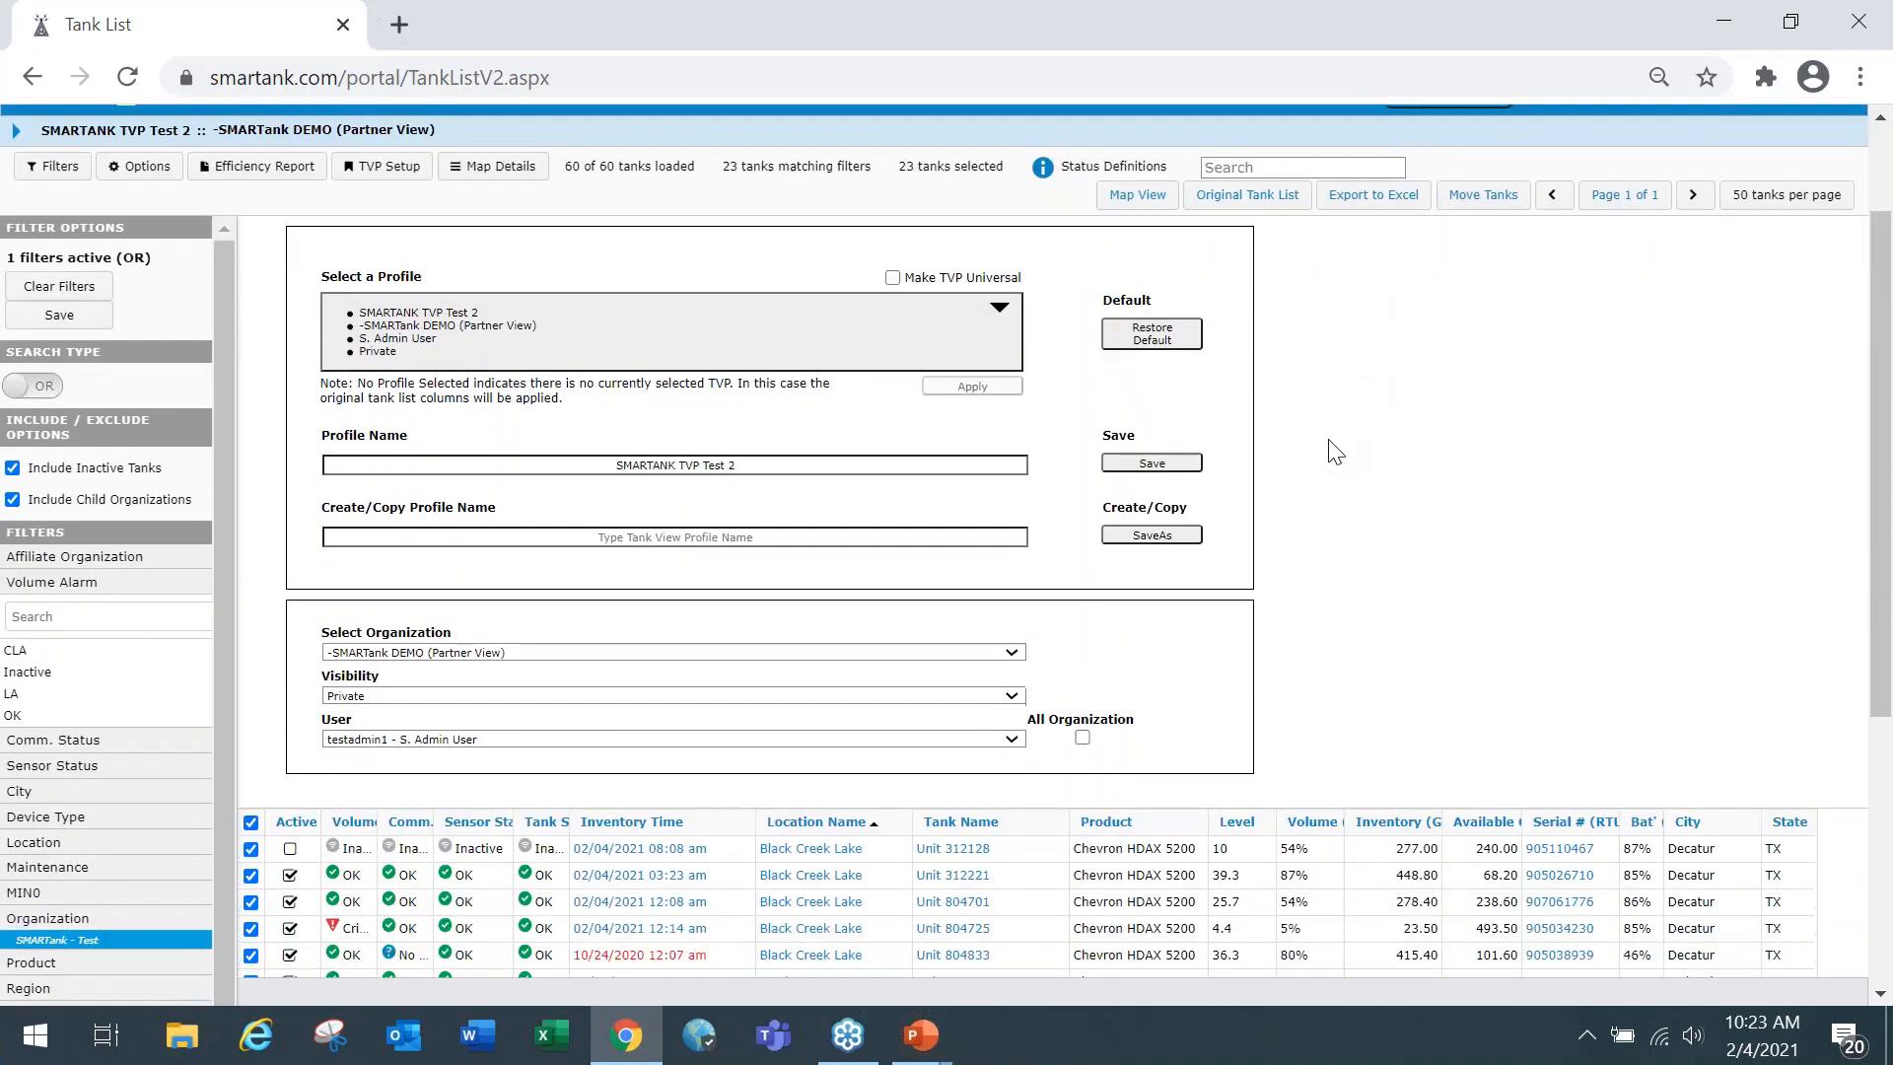
scroll(1345, 494, up, 5)
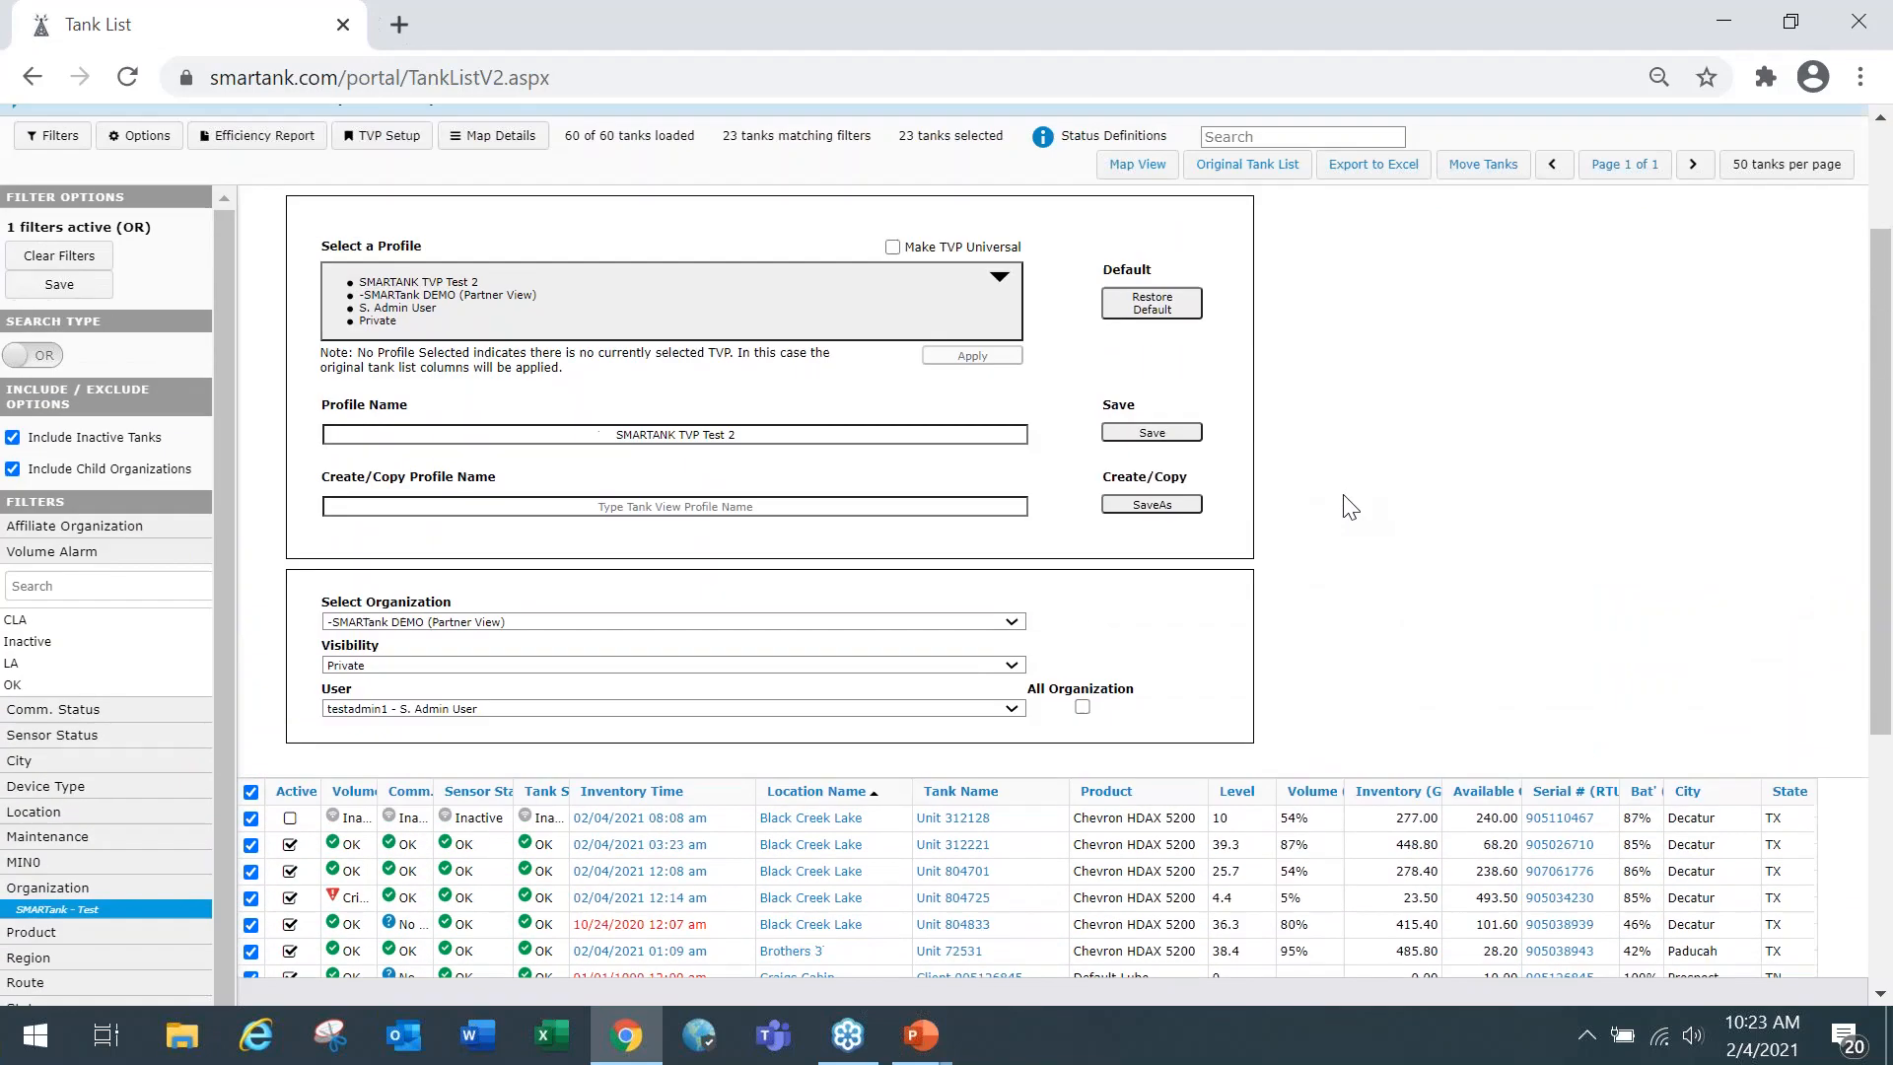
View the filtered tanks' locations on the map over a wider area, and return to the tank list.
click(1133, 344)
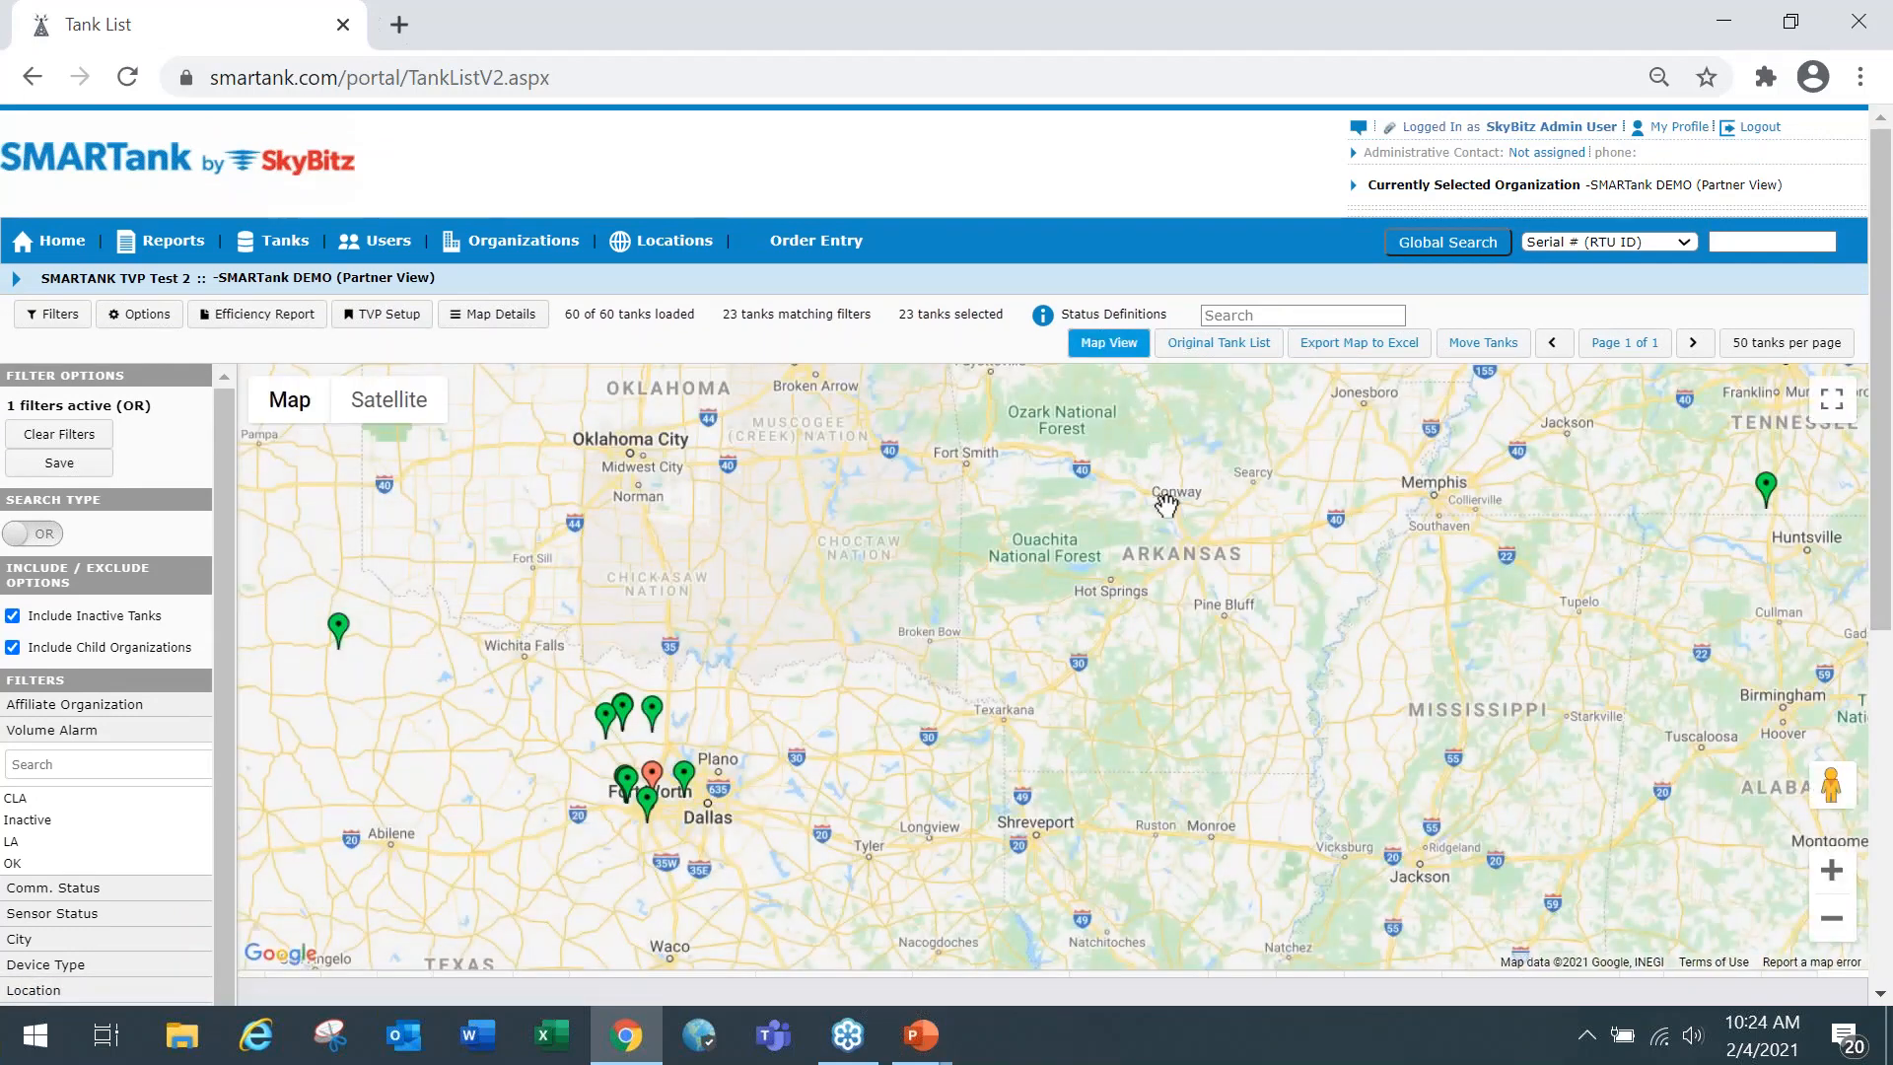
scroll(1171, 521, down, 1)
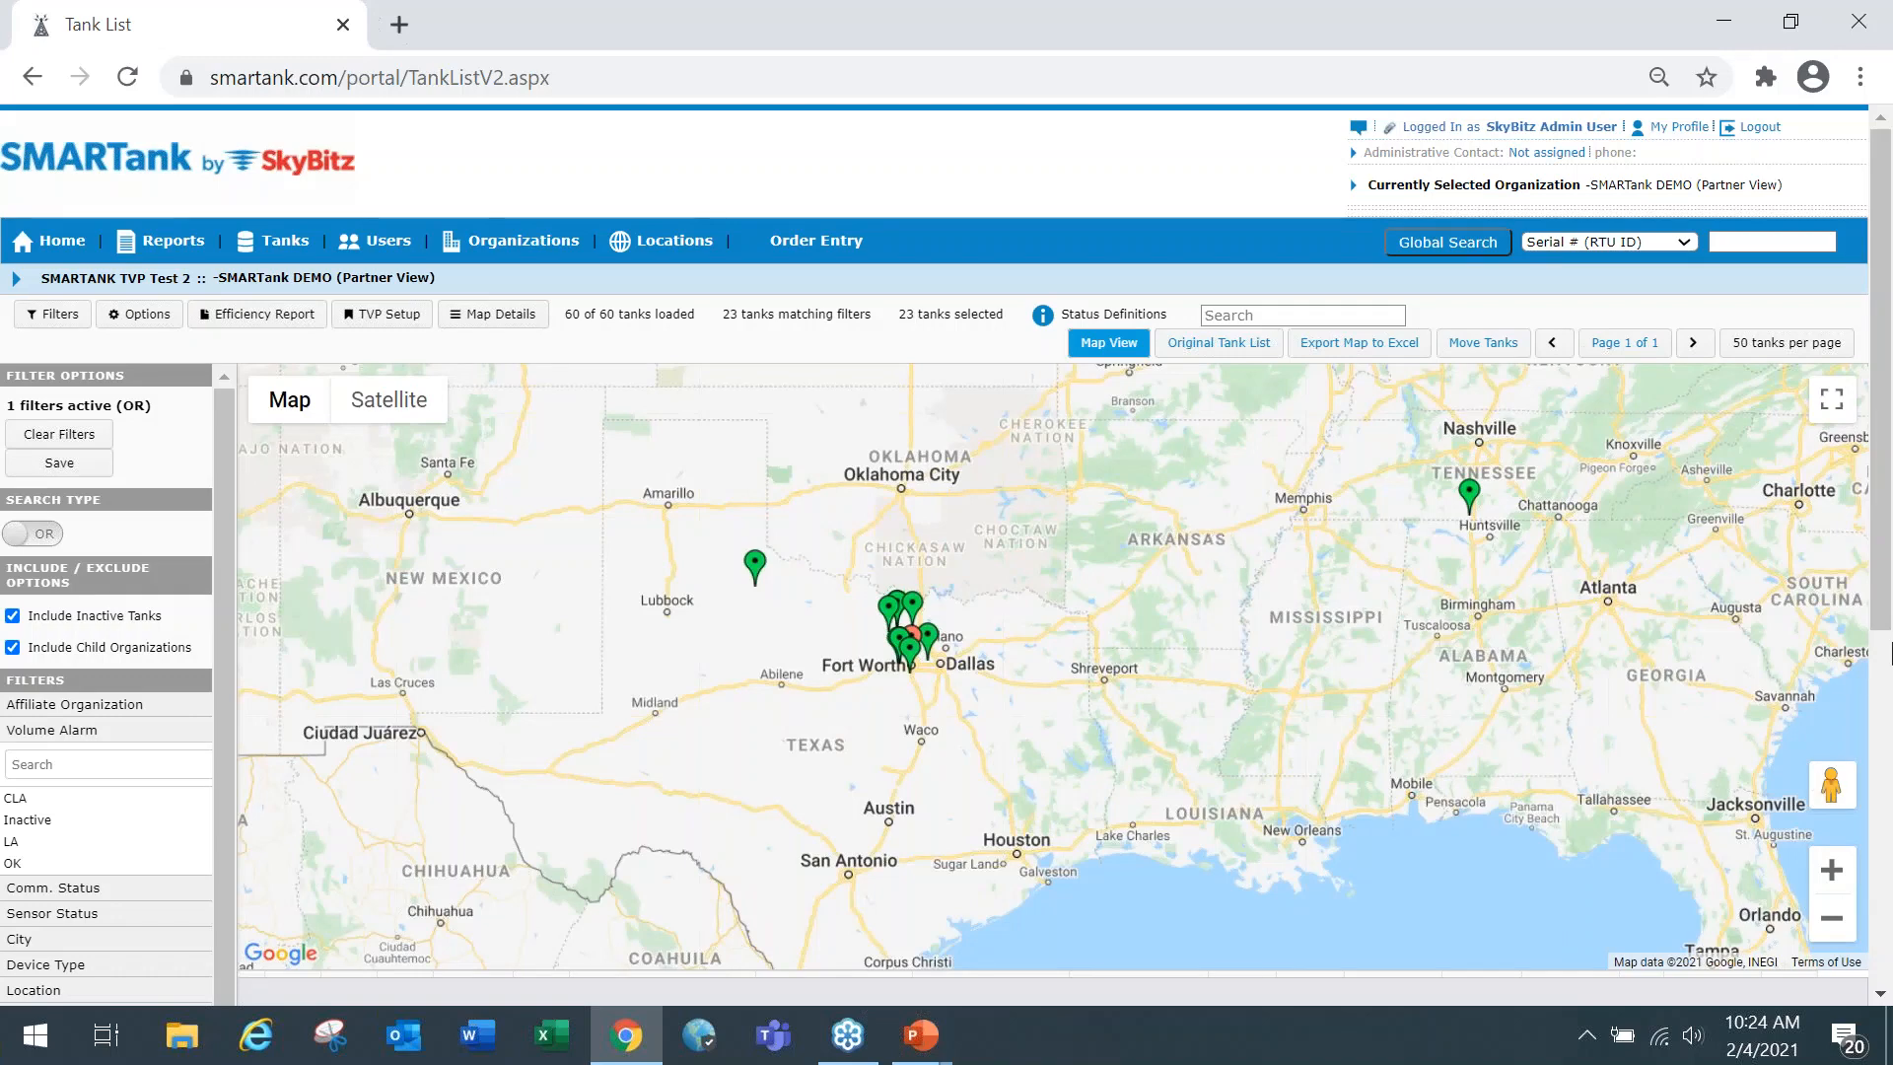
mouse_move(1883, 597)
mouse_down()
mouse_move(1884, 621)
mouse_move(1885, 572)
mouse_up()
mouse_move(1879, 589)
mouse_down()
mouse_move(1878, 634)
mouse_move(1877, 578)
mouse_up()
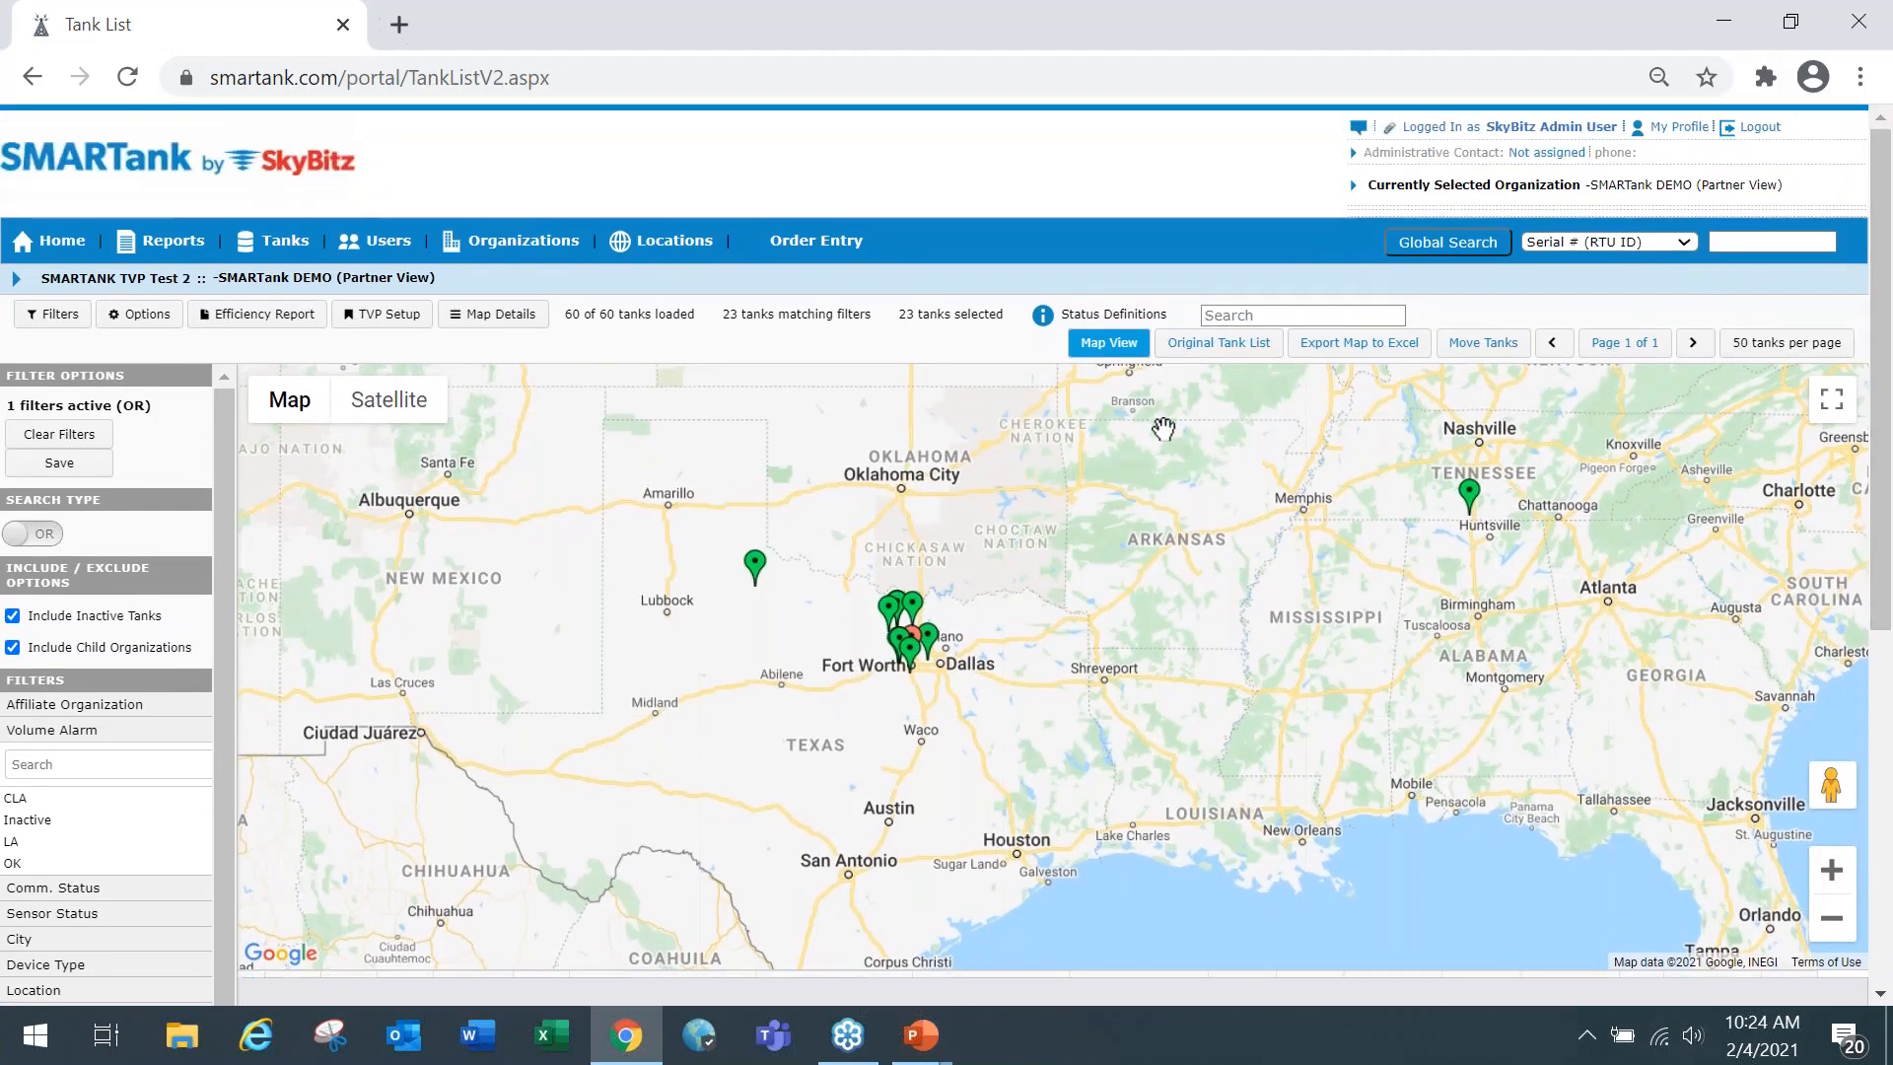
click(1111, 345)
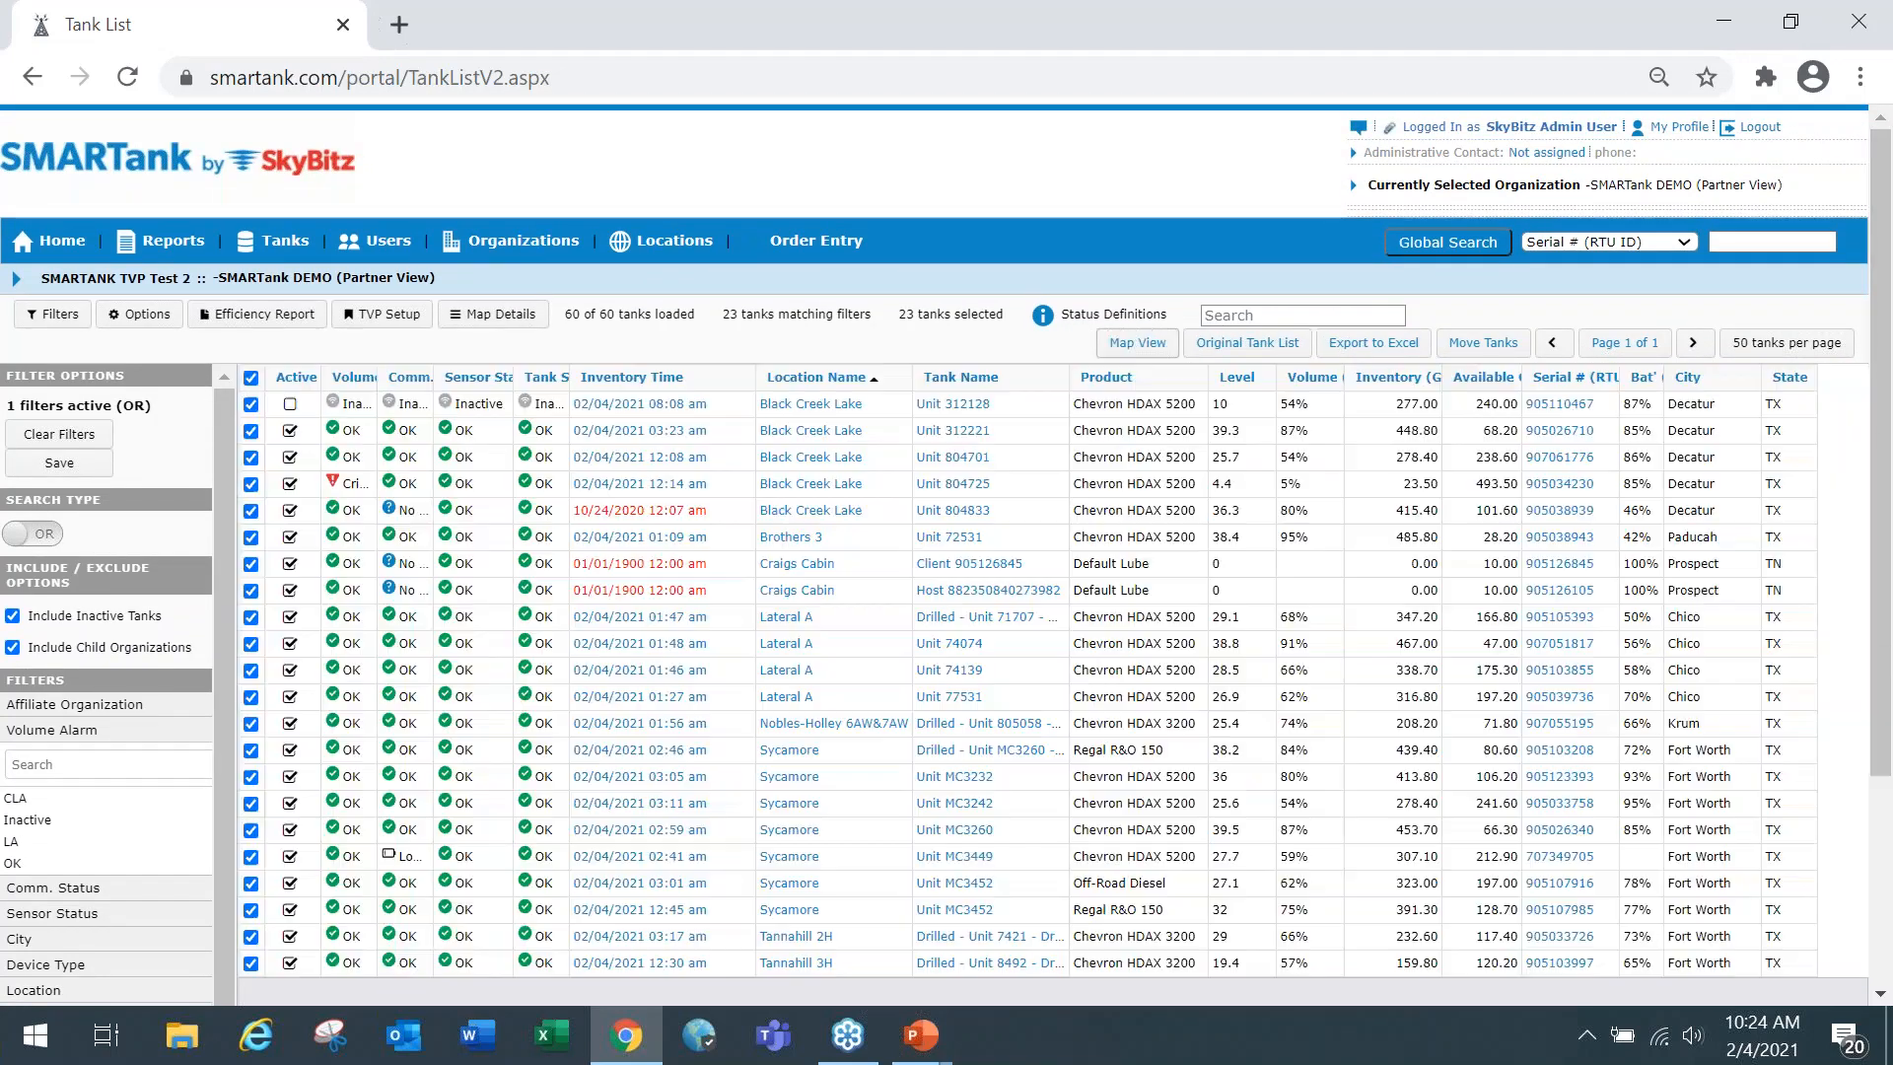
click(1135, 350)
click(1114, 345)
click(1743, 968)
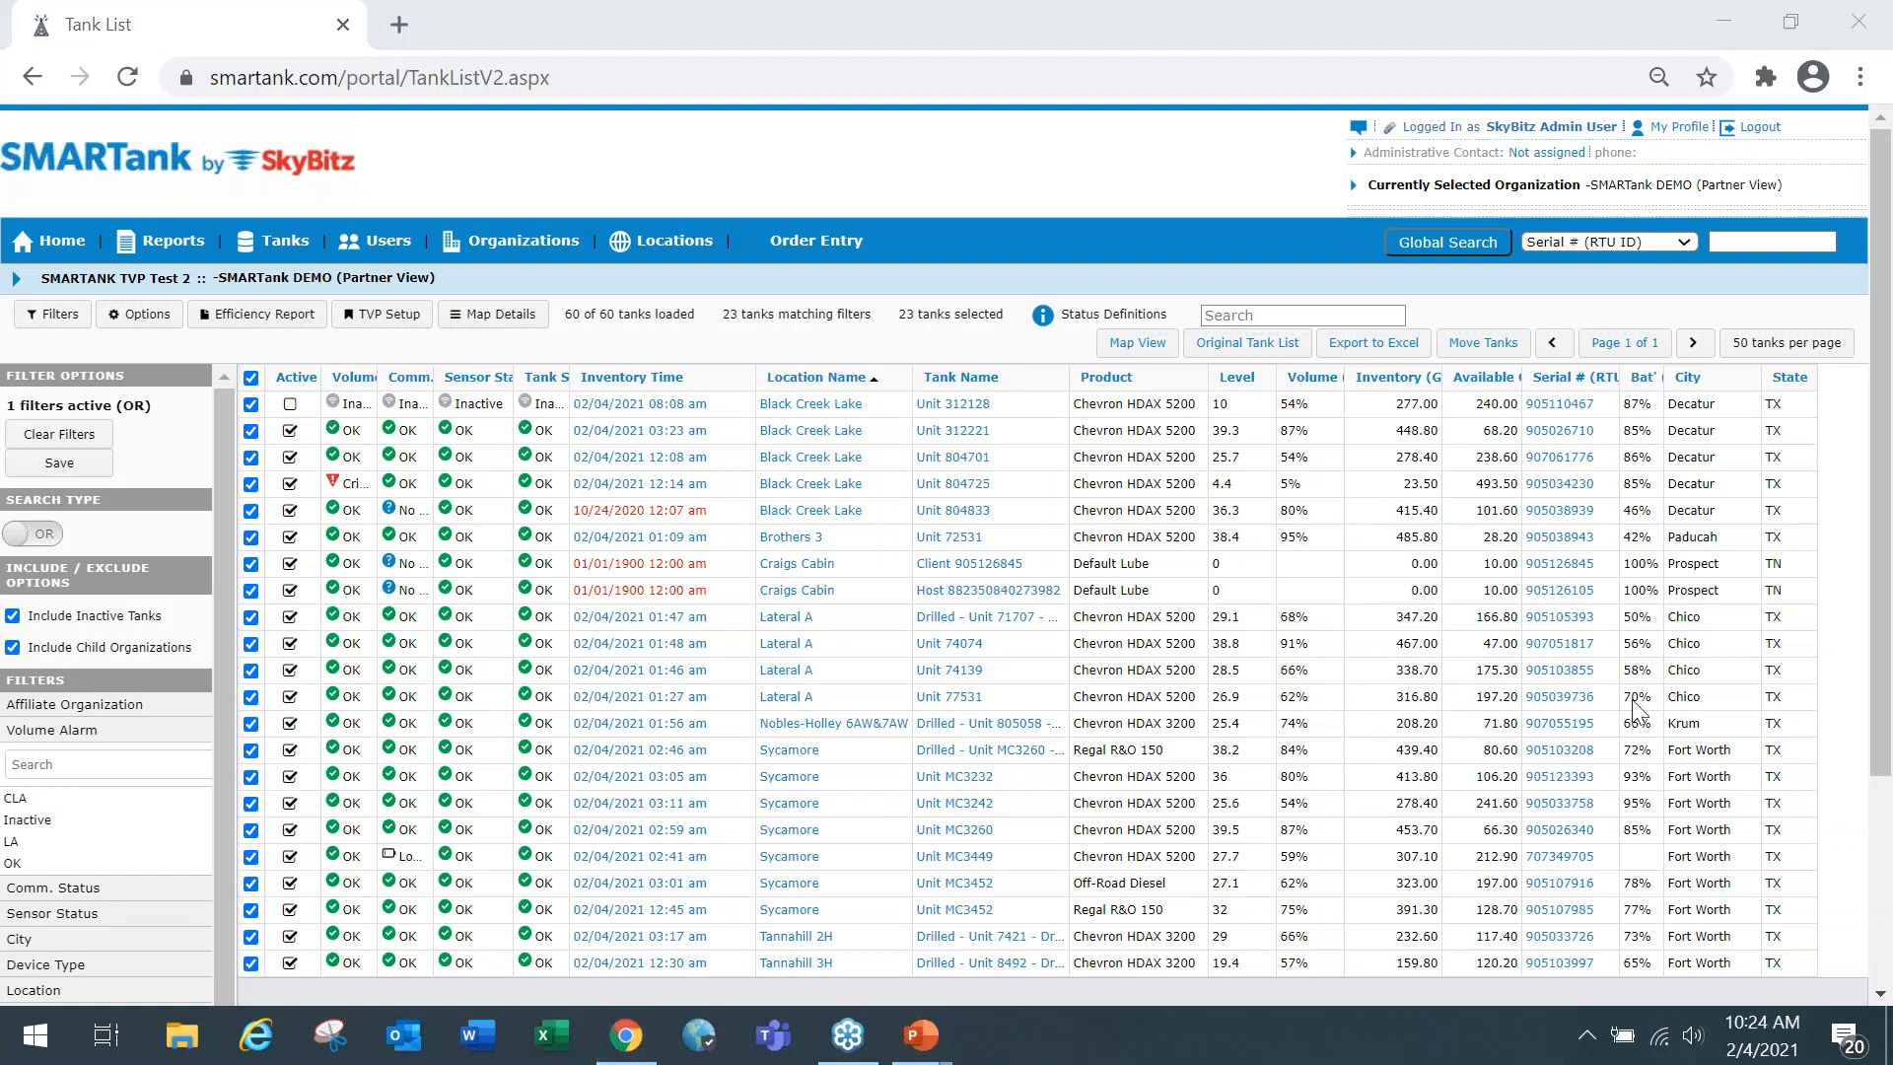